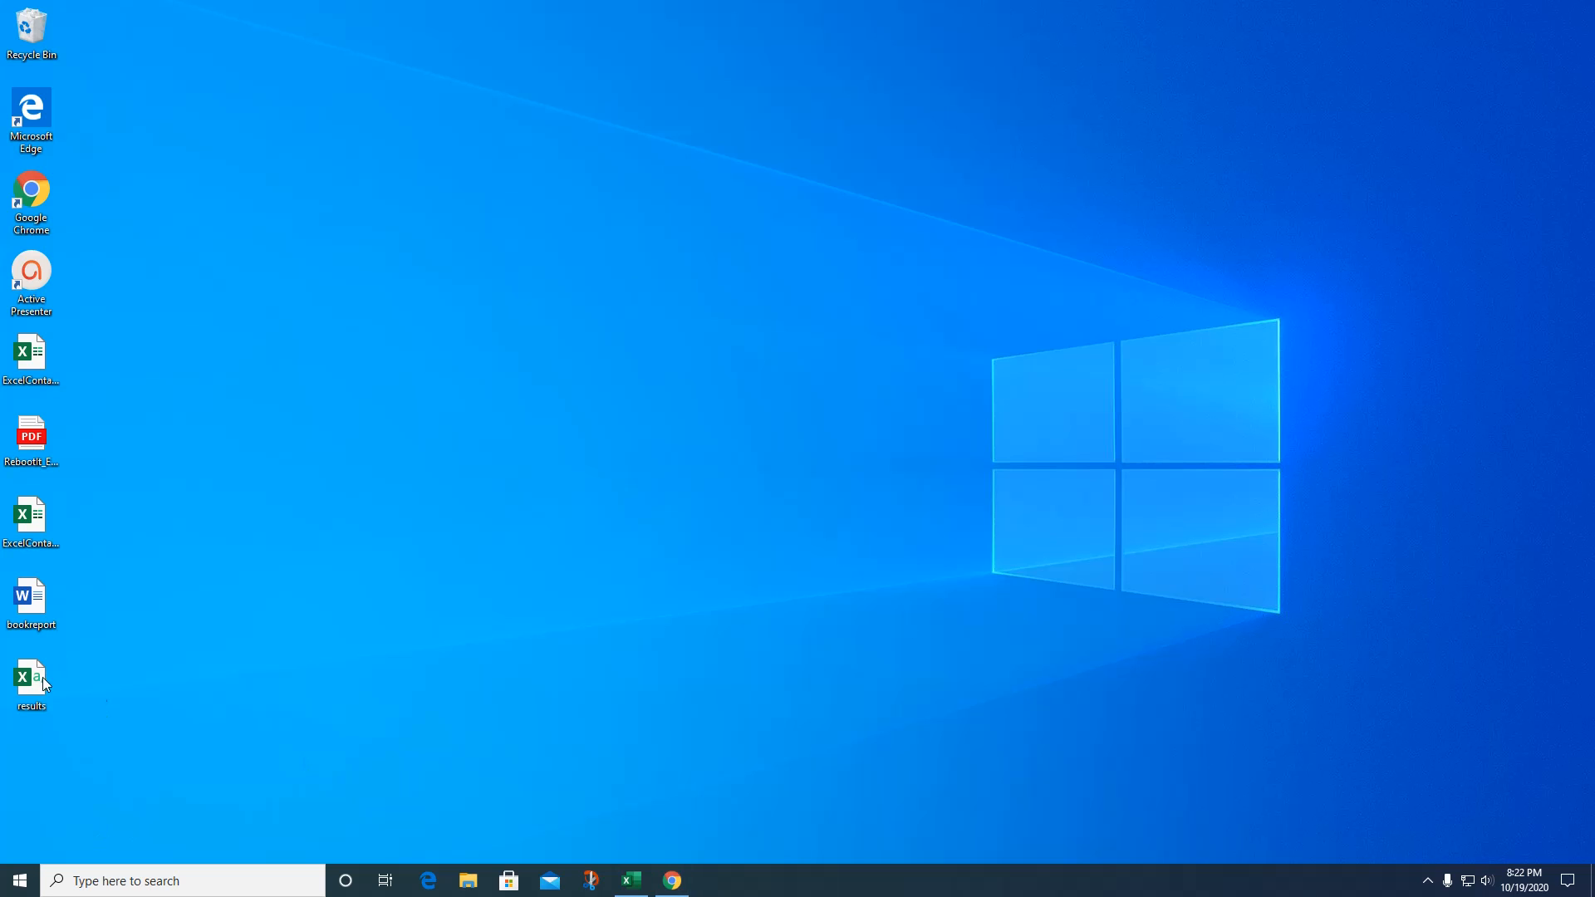
Launch Outlook from the Start menu's app list under O.
{"action": "left_click", "coordinate": [18, 883]}
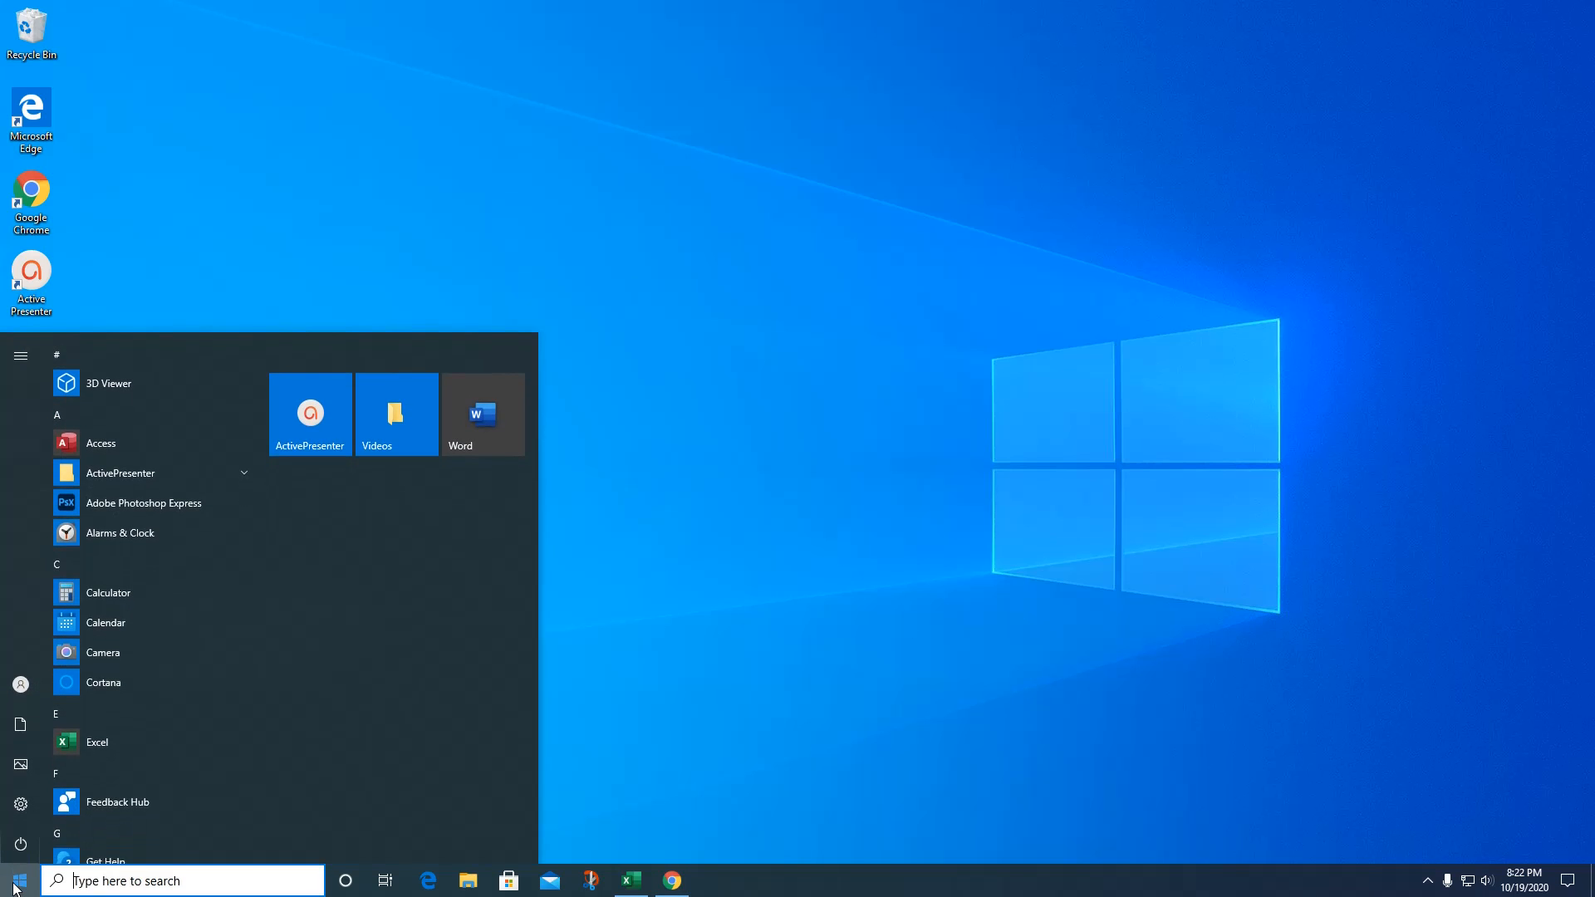
{"action": "scroll", "coordinate": [184, 626], "scroll_direction": "down", "scroll_amount": 8}
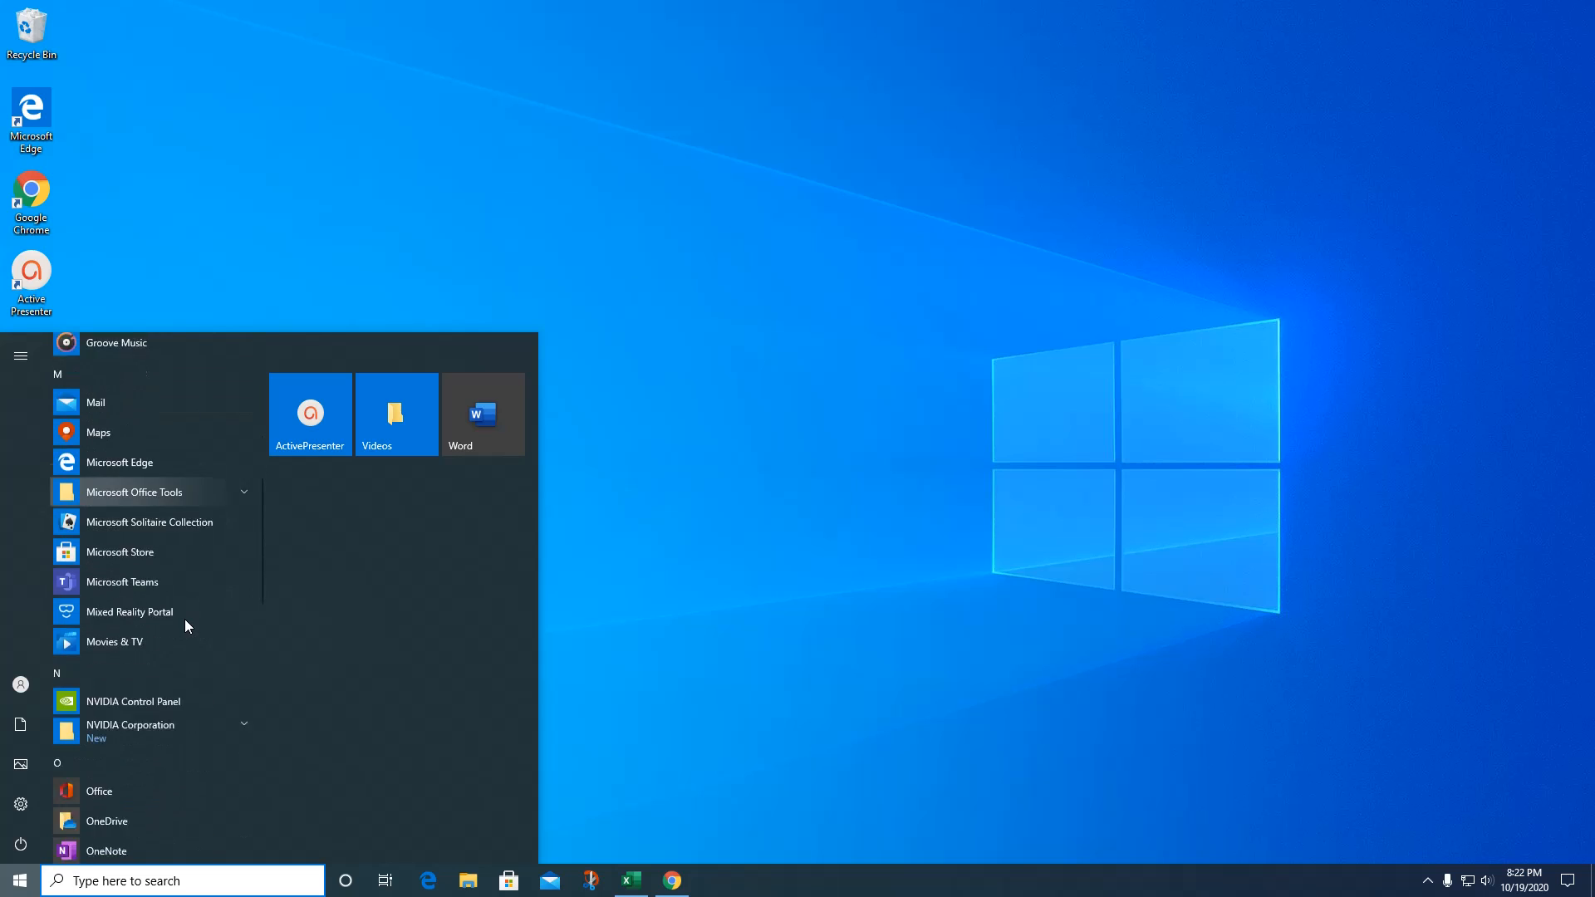
{"action": "scroll", "coordinate": [185, 621], "scroll_direction": "down", "scroll_amount": 3}
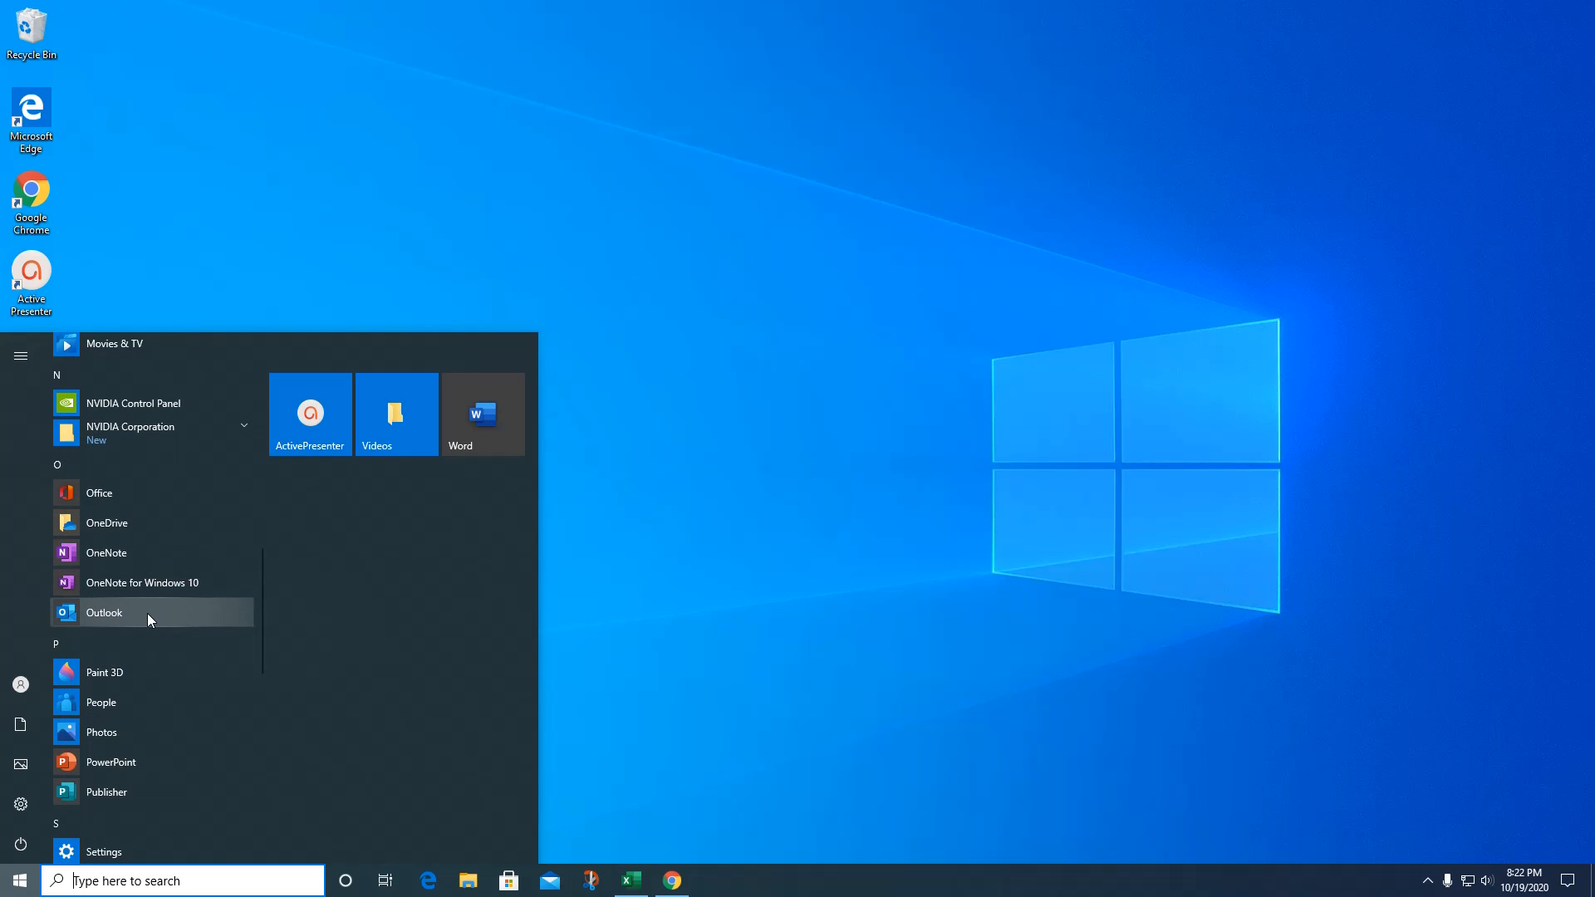
{"action": "left_click", "coordinate": [147, 613]}
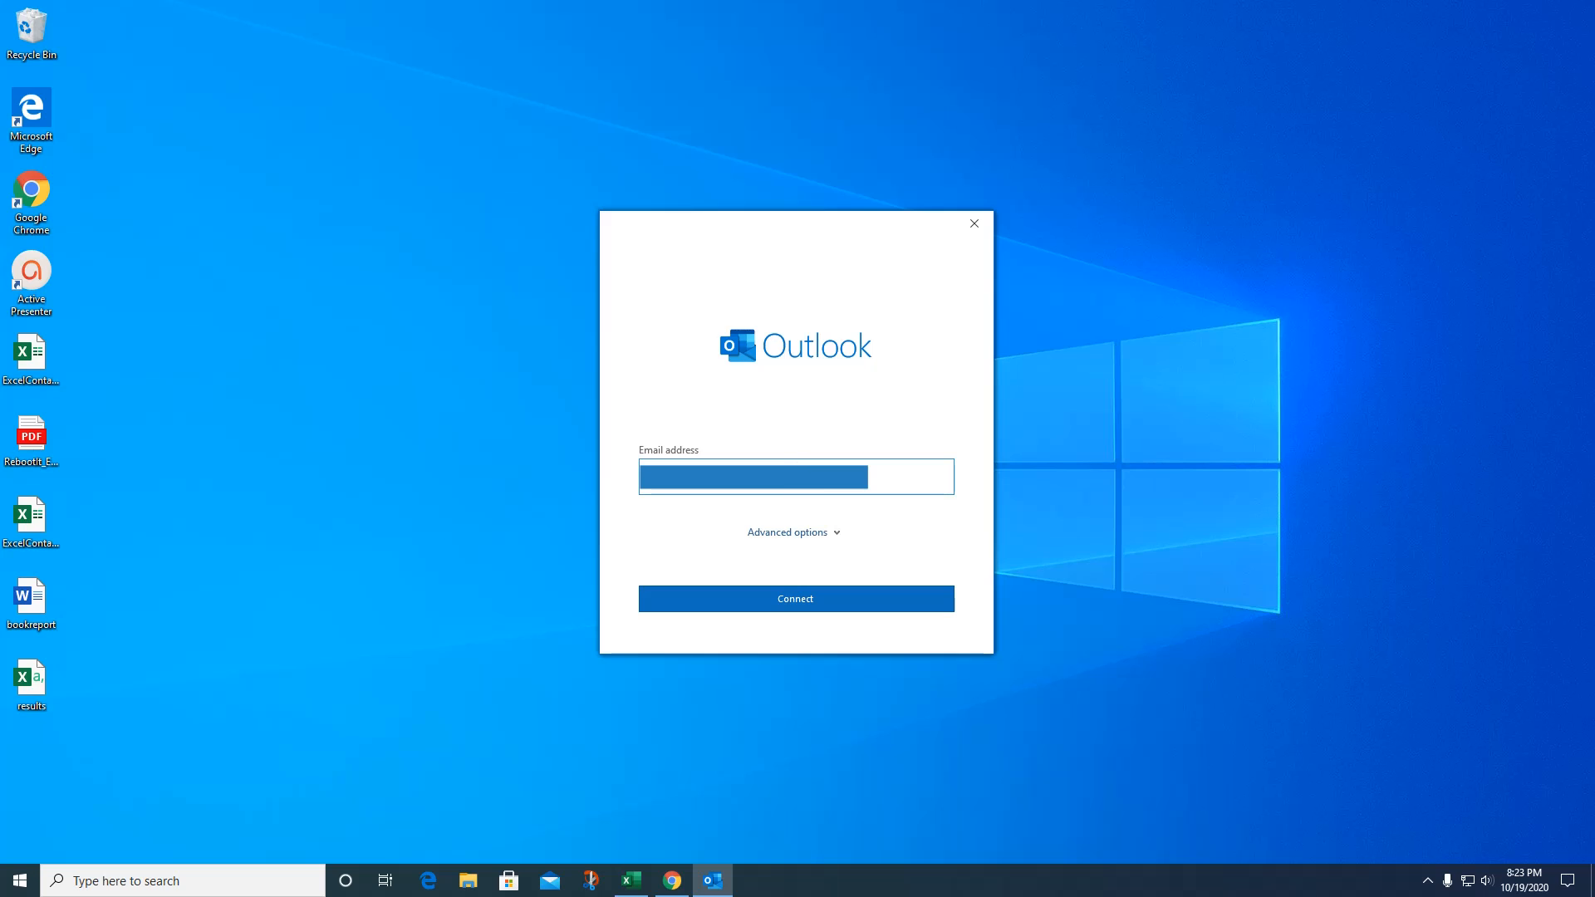
Replace the prefilled address with the Gmail account's address and connect it.
{"action": "key", "text": "BackSpace"}
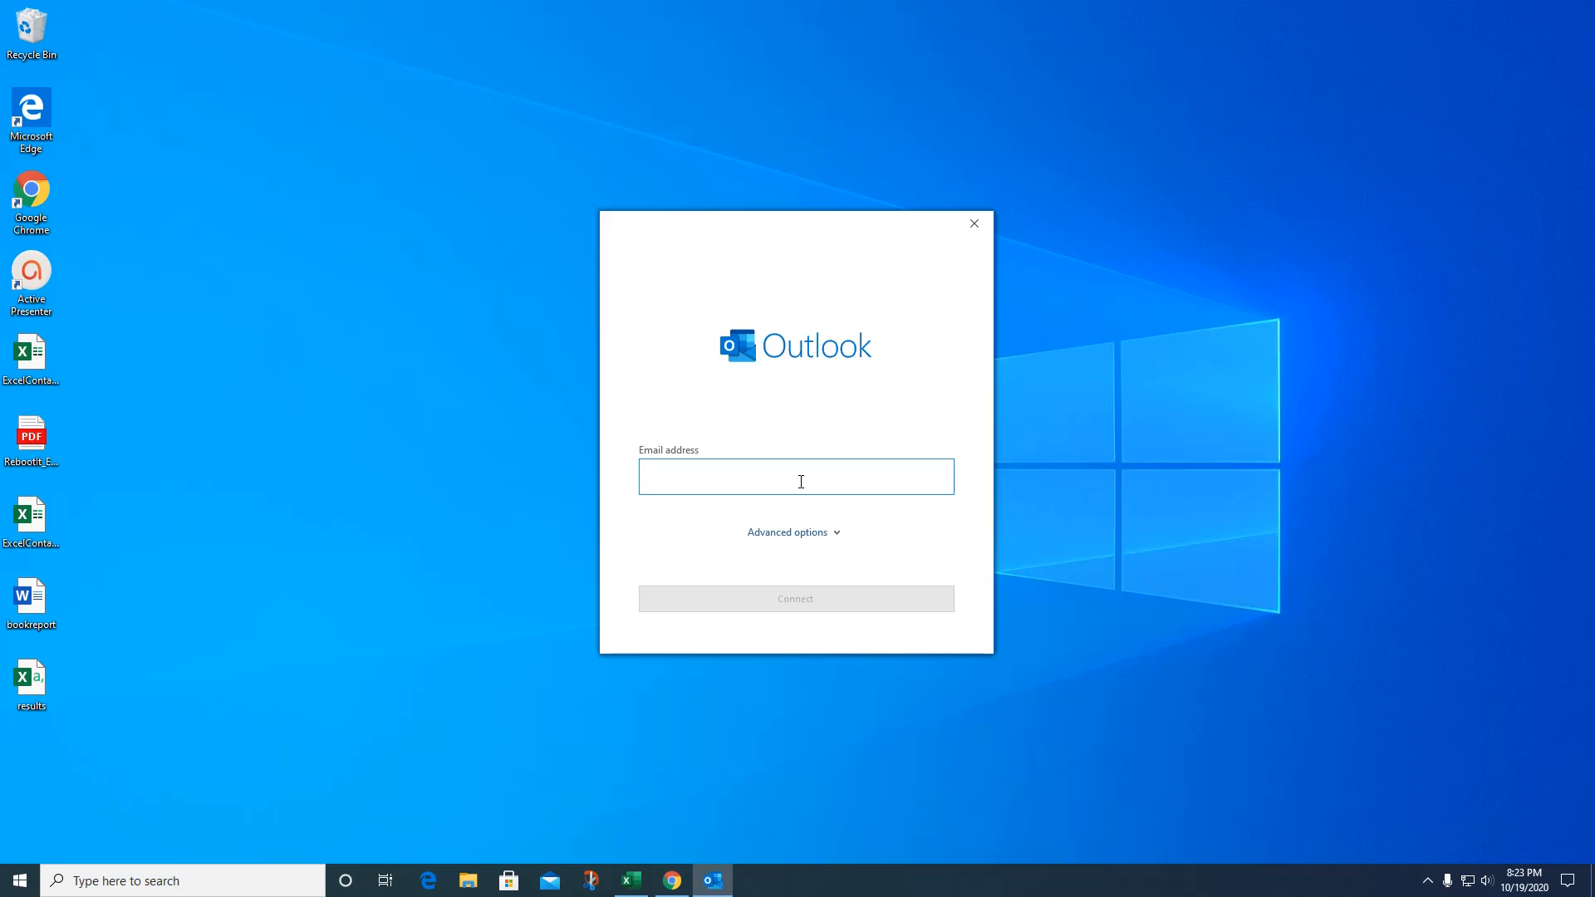
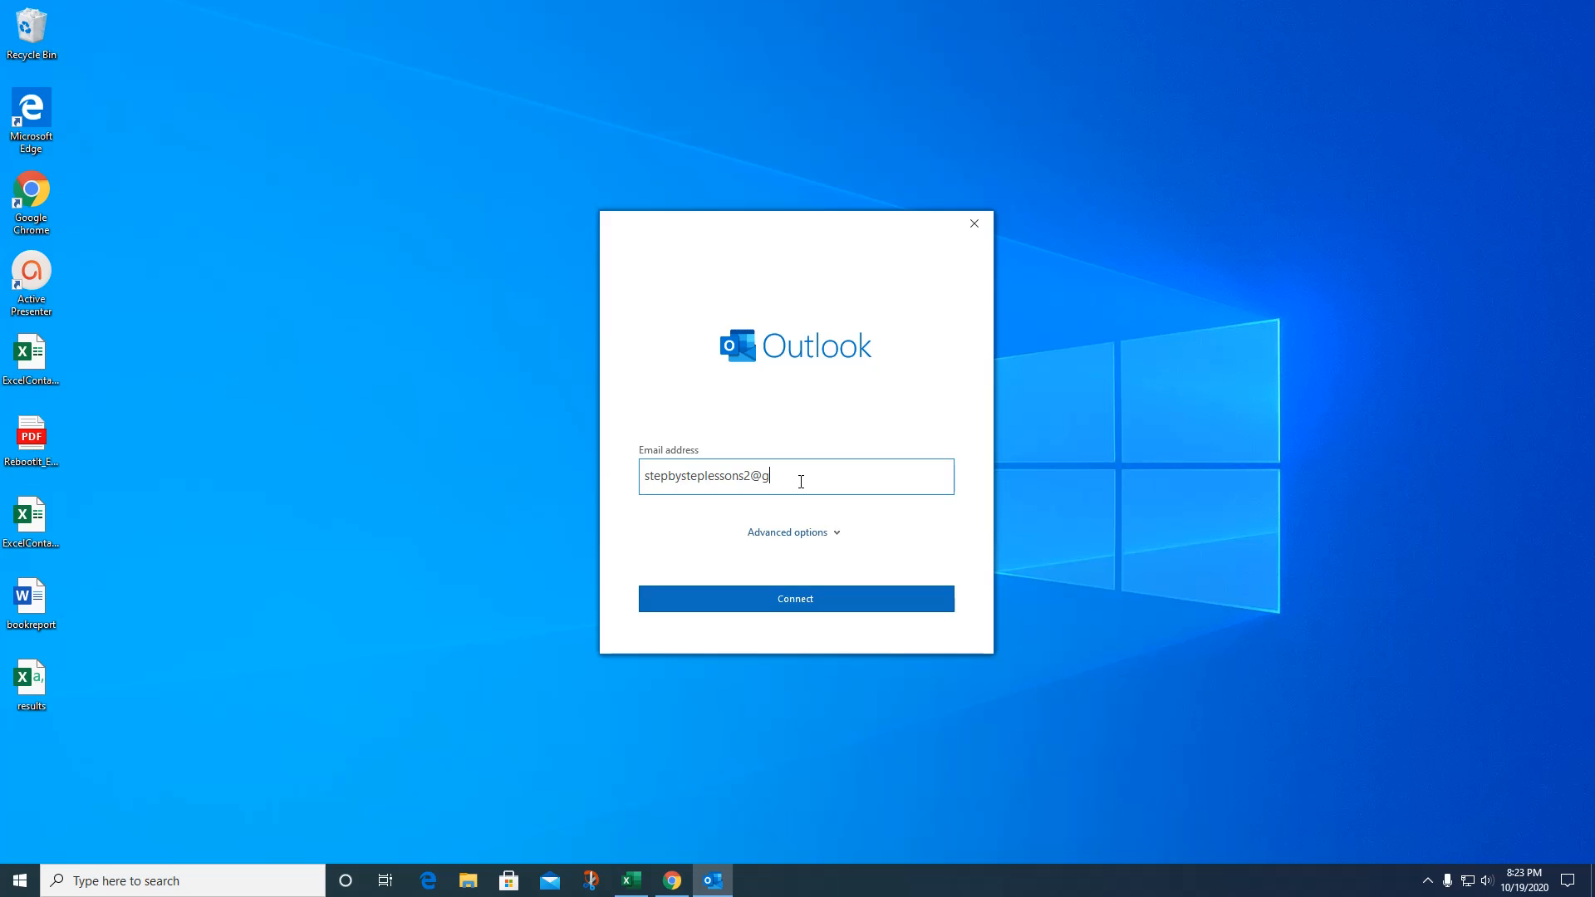
{"action": "left_click", "coordinate": [798, 596]}
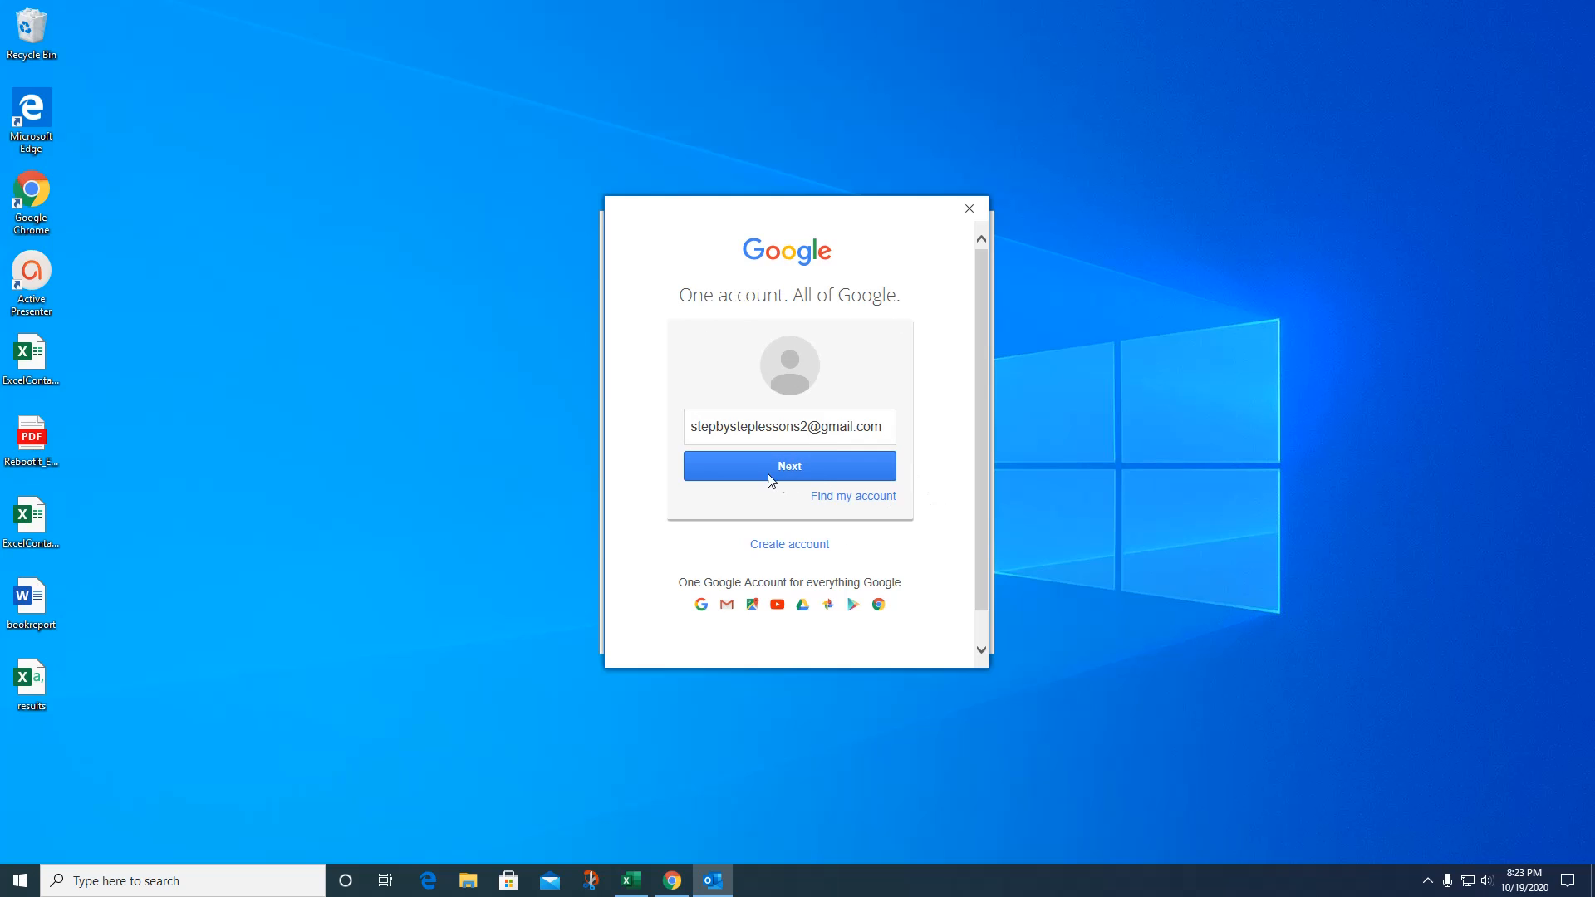
Sign in to Google with the account password and allow Microsoft apps access.
{"action": "left_click", "coordinate": [796, 467]}
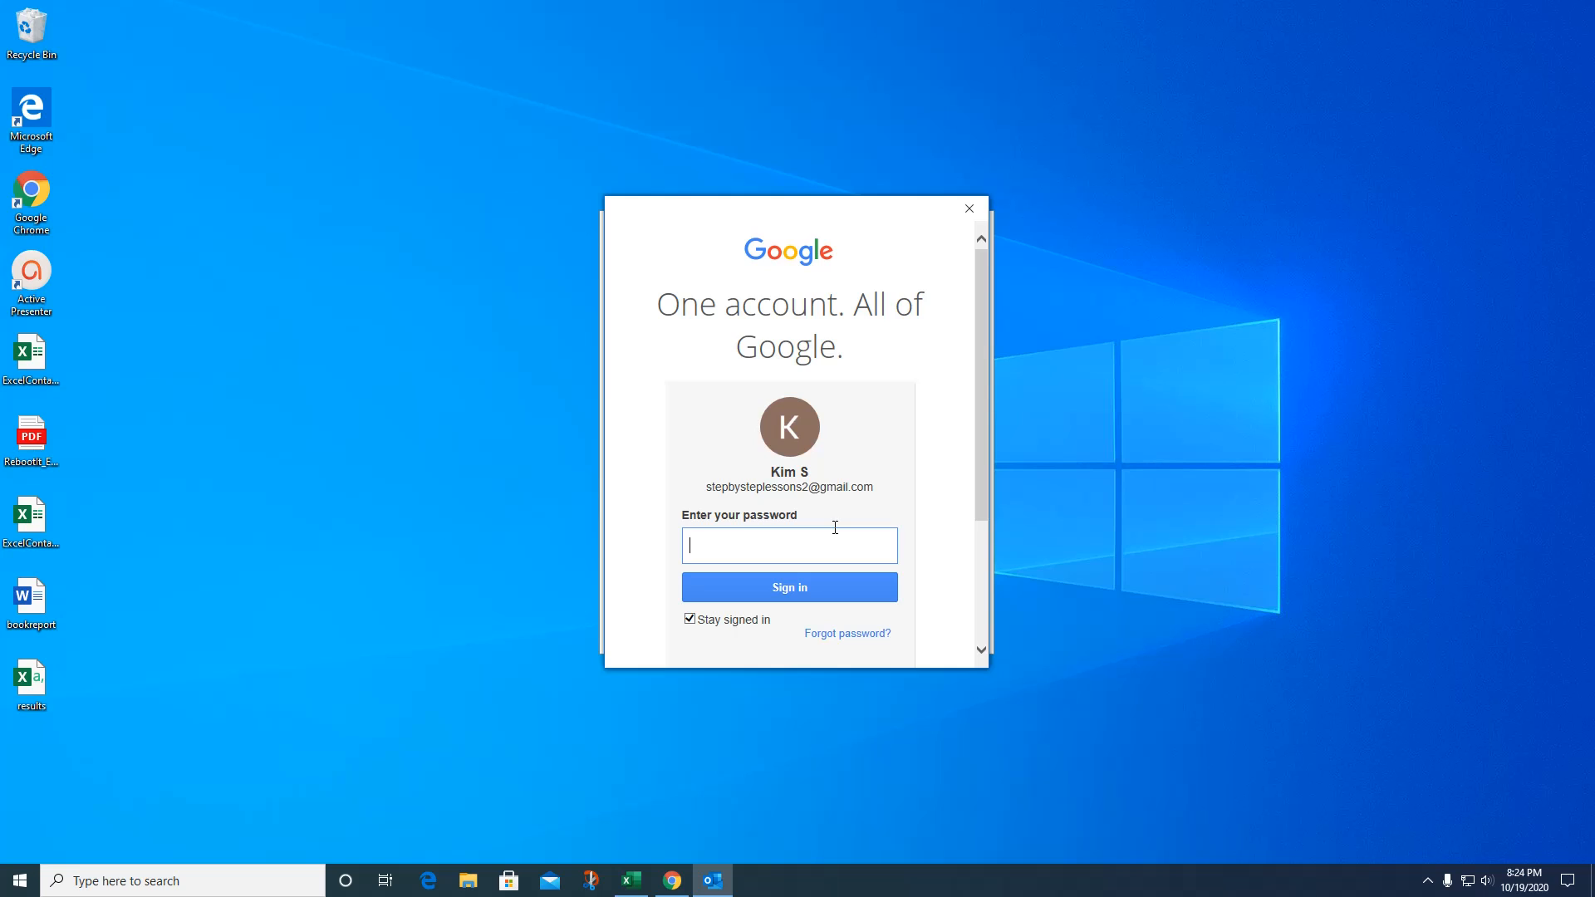
{"action": "type", "text": "••••••••••"}
{"action": "left_click", "coordinate": [793, 596]}
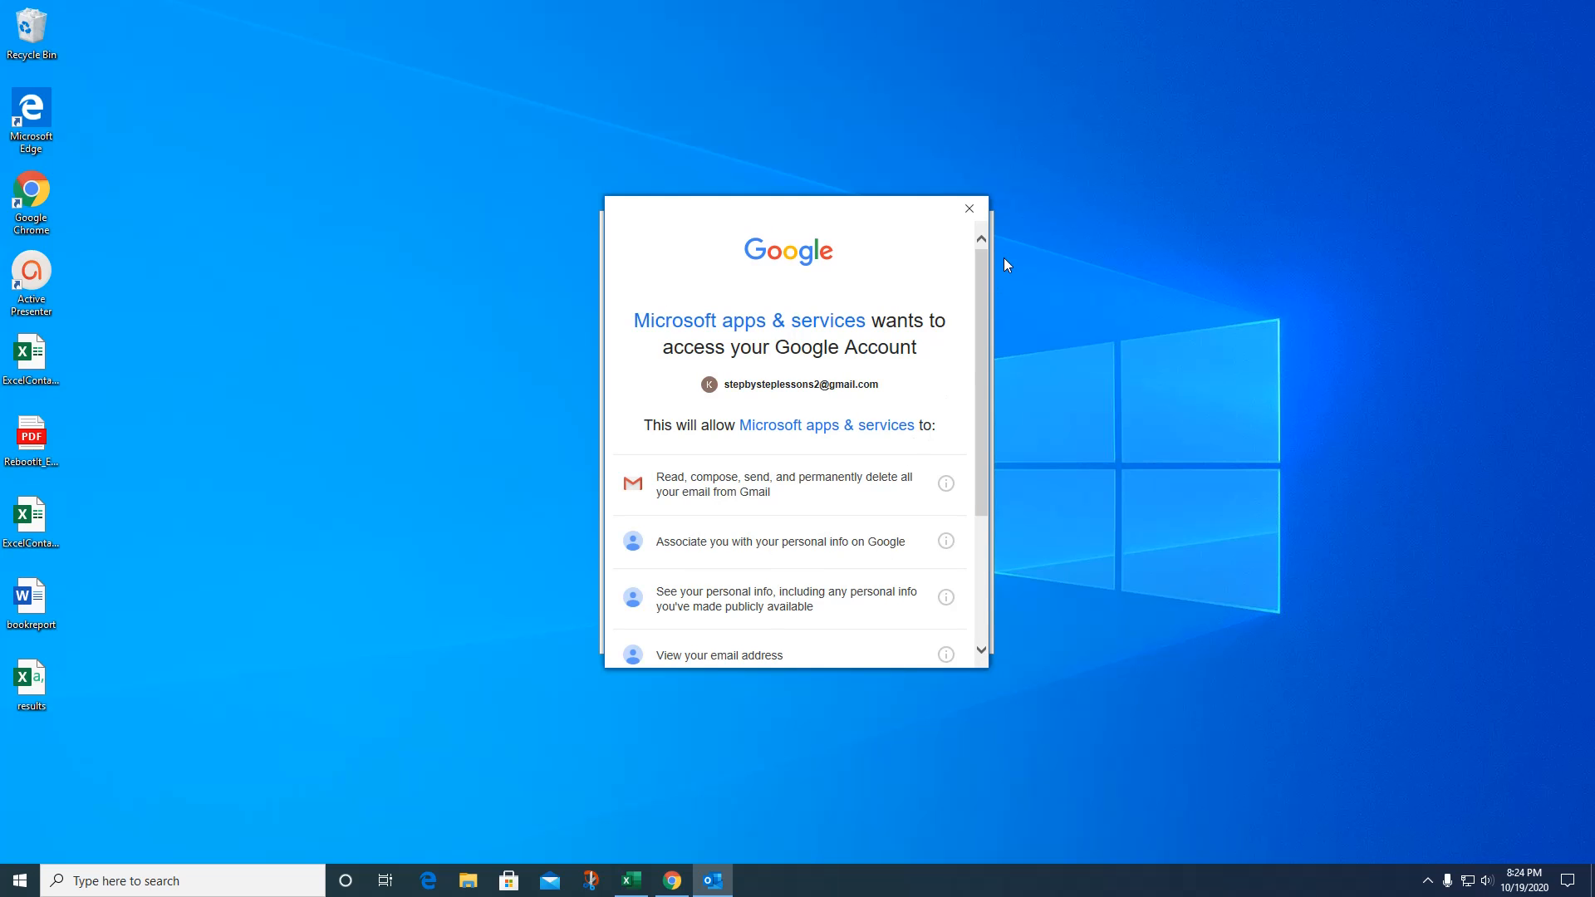
{"action": "left_click_drag", "start_coordinate": [980, 267], "coordinate": [974, 344]}
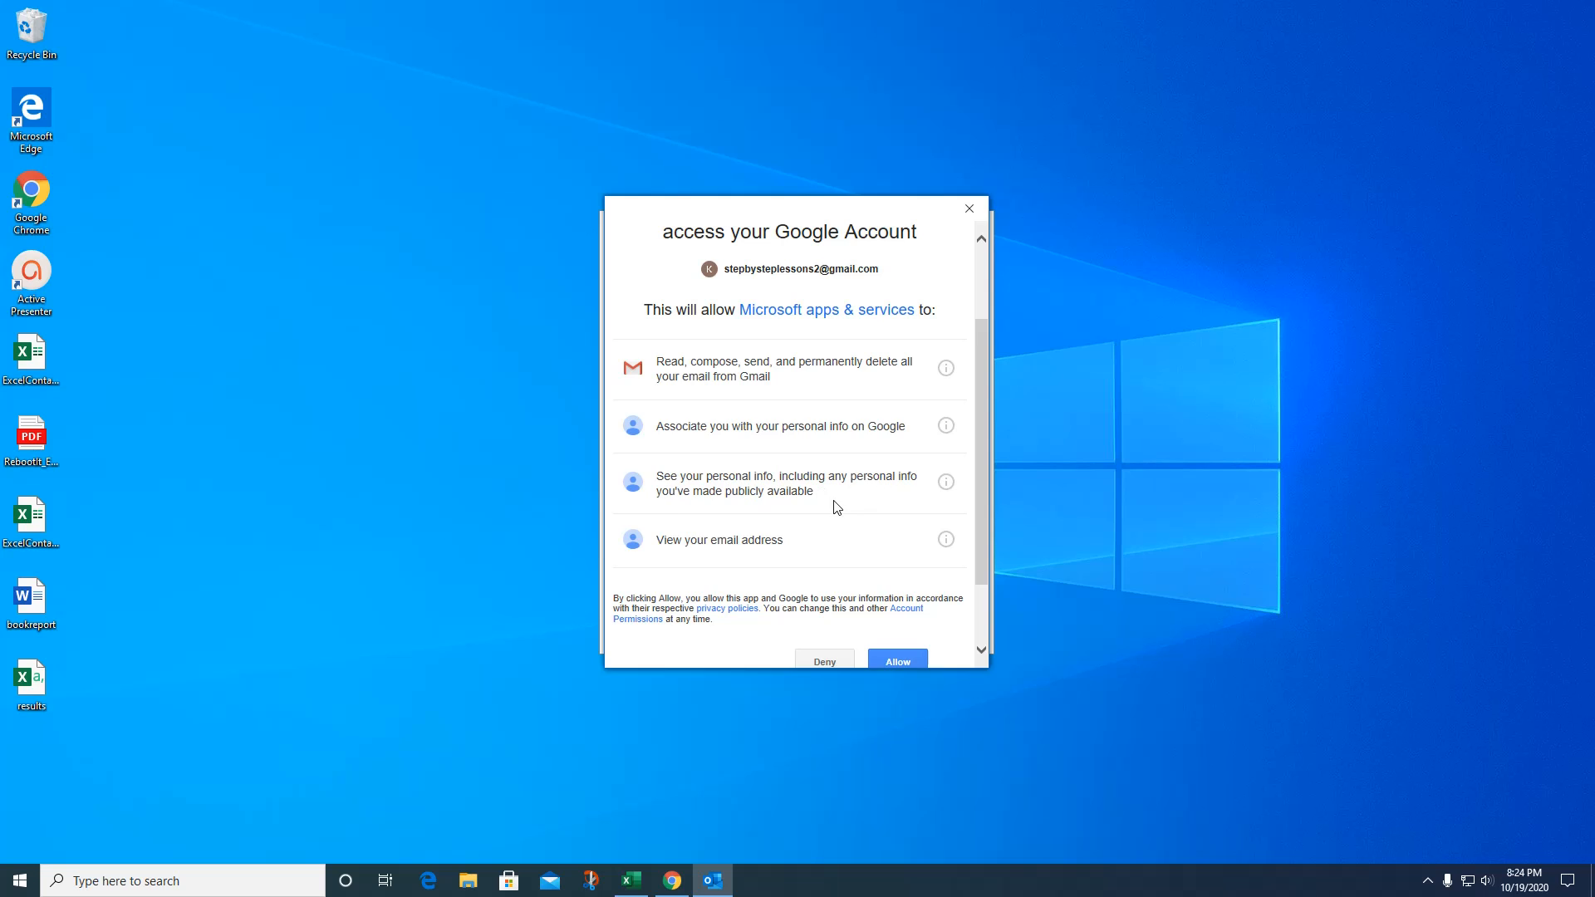
{"action": "scroll", "coordinate": [907, 535], "scroll_direction": "down", "scroll_amount": 2}
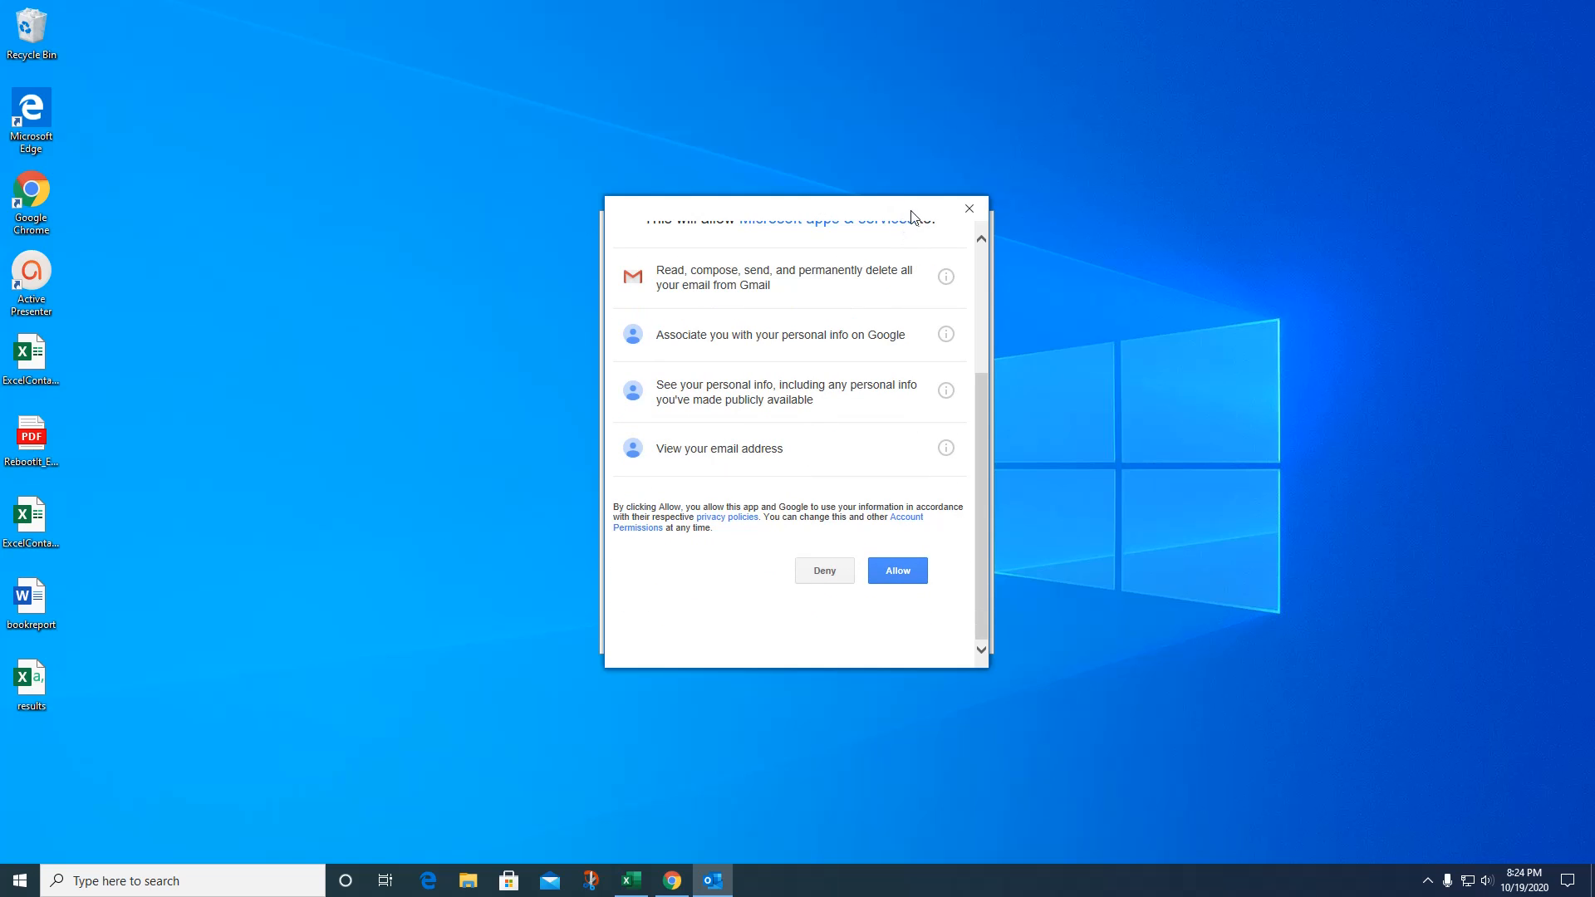
{"action": "left_click_drag", "start_coordinate": [903, 206], "coordinate": [894, 222]}
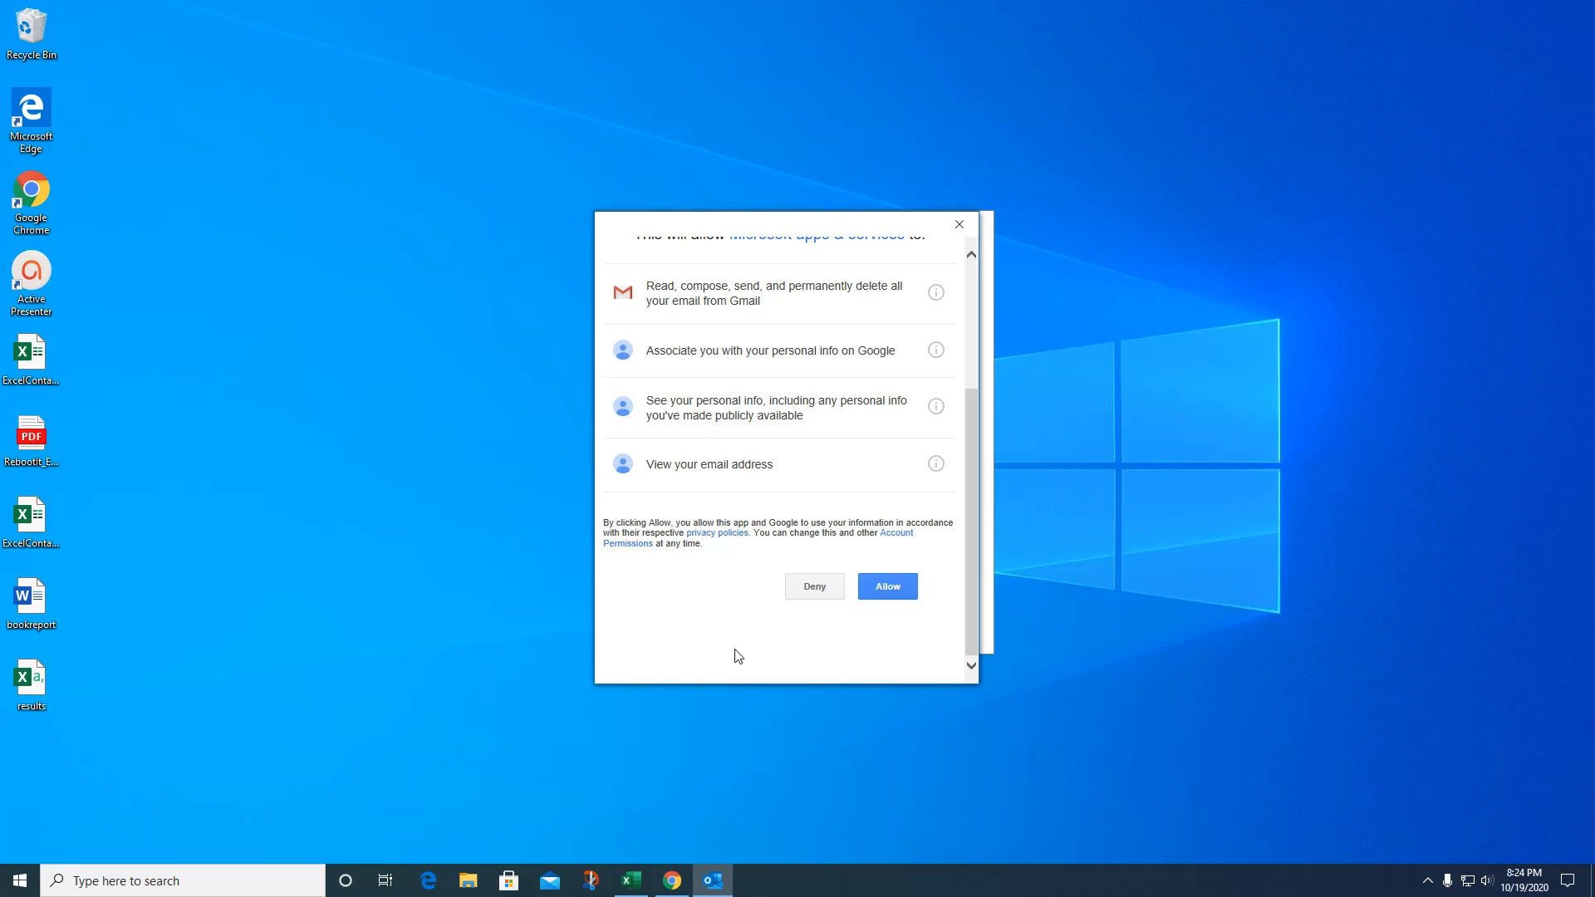
{"action": "left_click", "coordinate": [875, 591]}
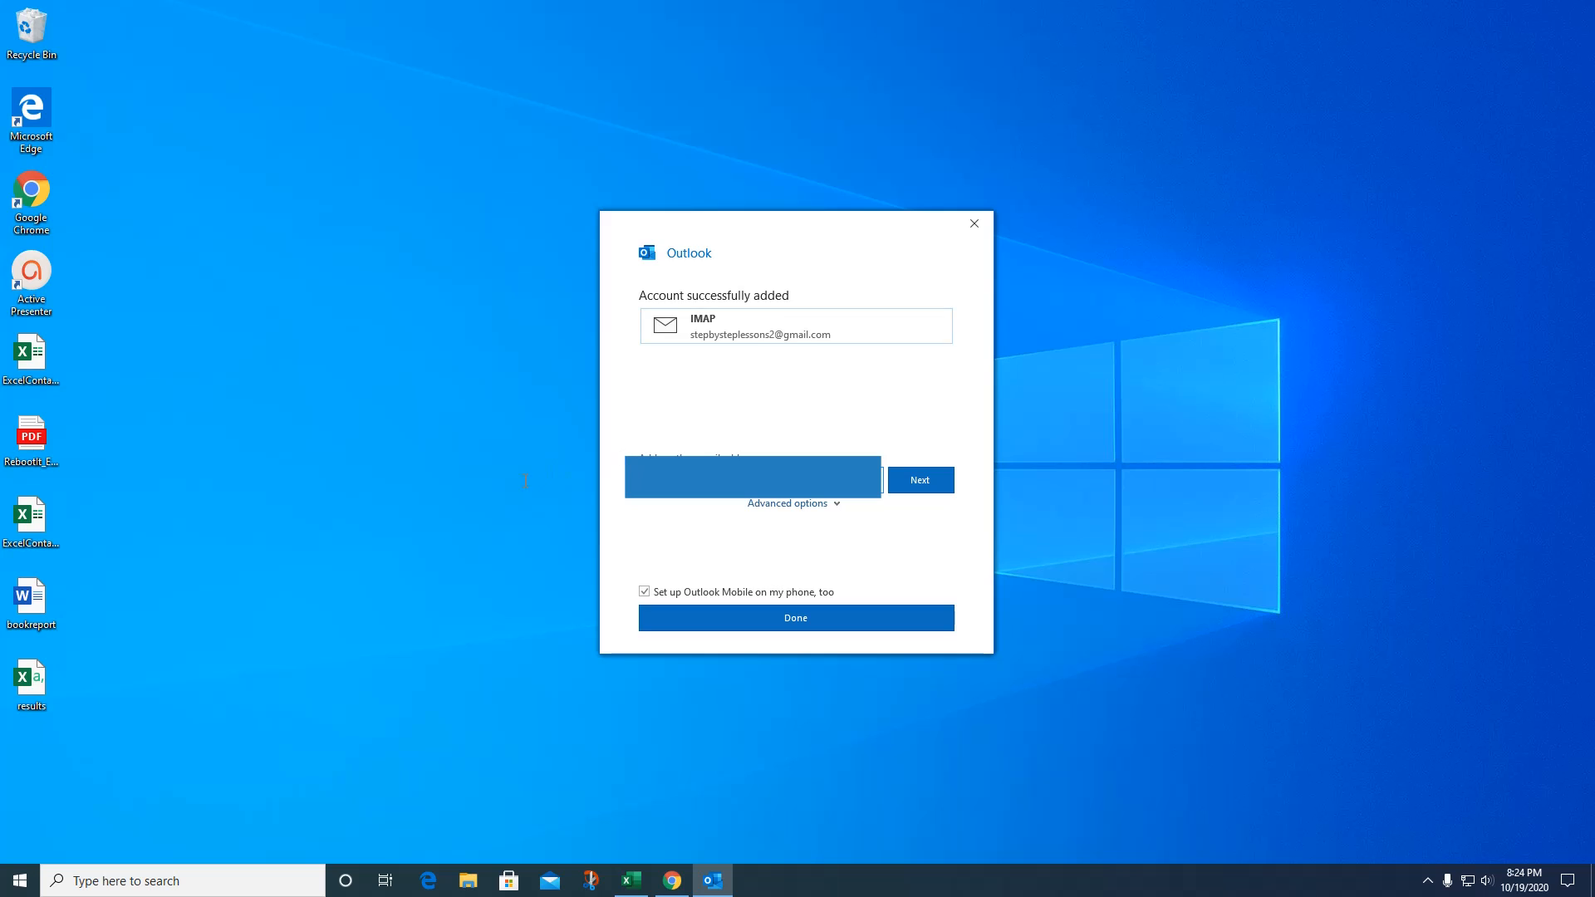
Finish setup with 'Set up Outlook Mobile on my phone, too' unchecked.
{"action": "key", "text": "BackSpace"}
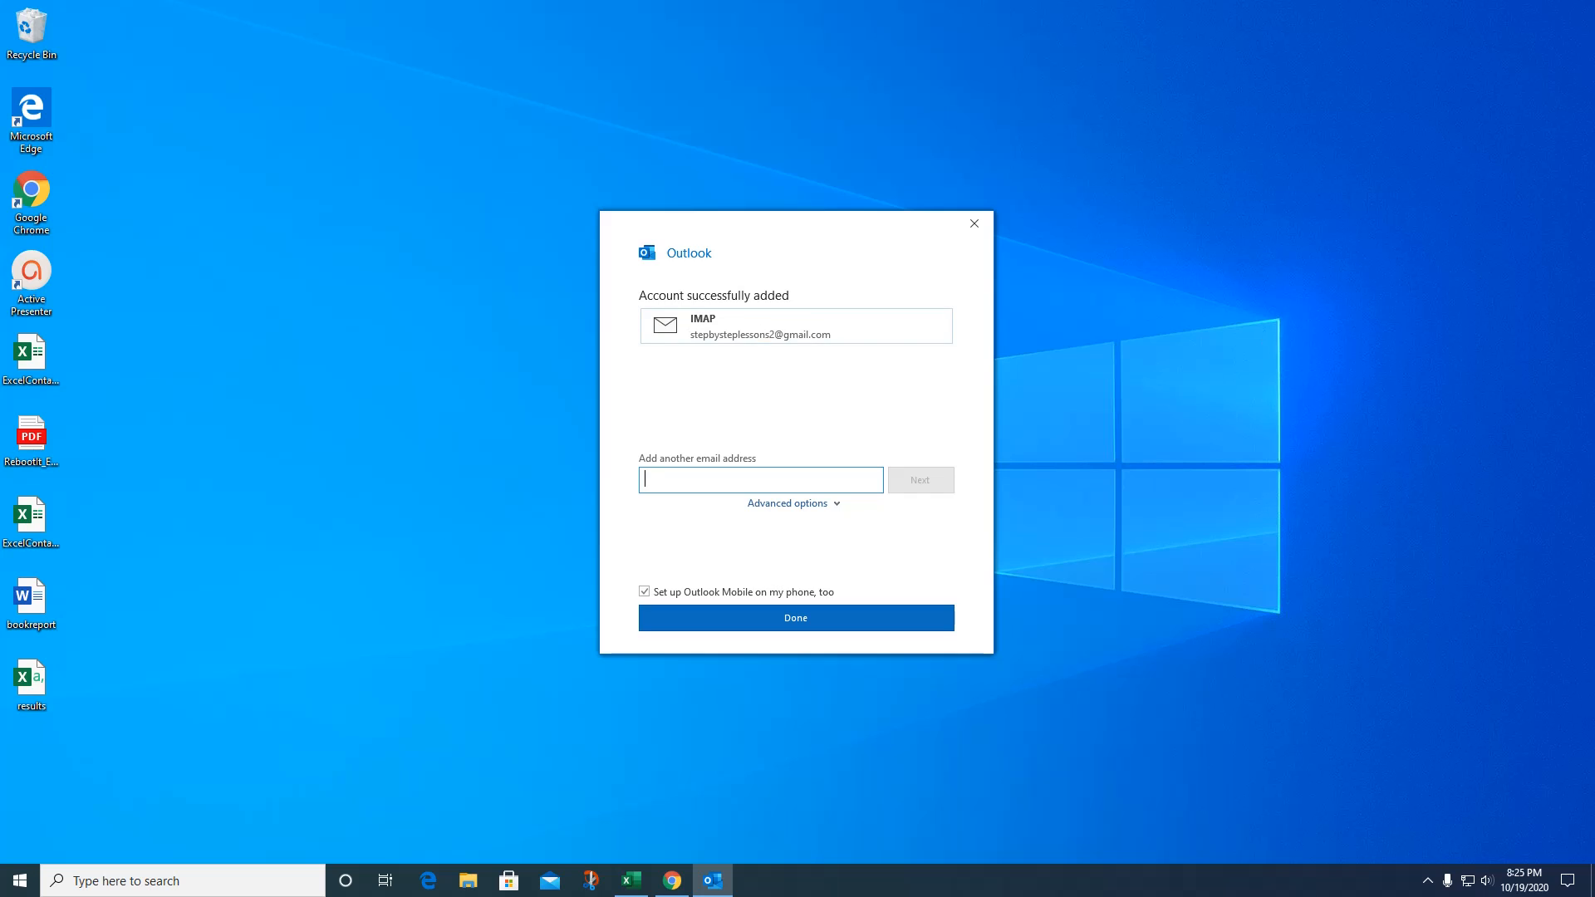
{"action": "key", "text": "alt+Tab"}
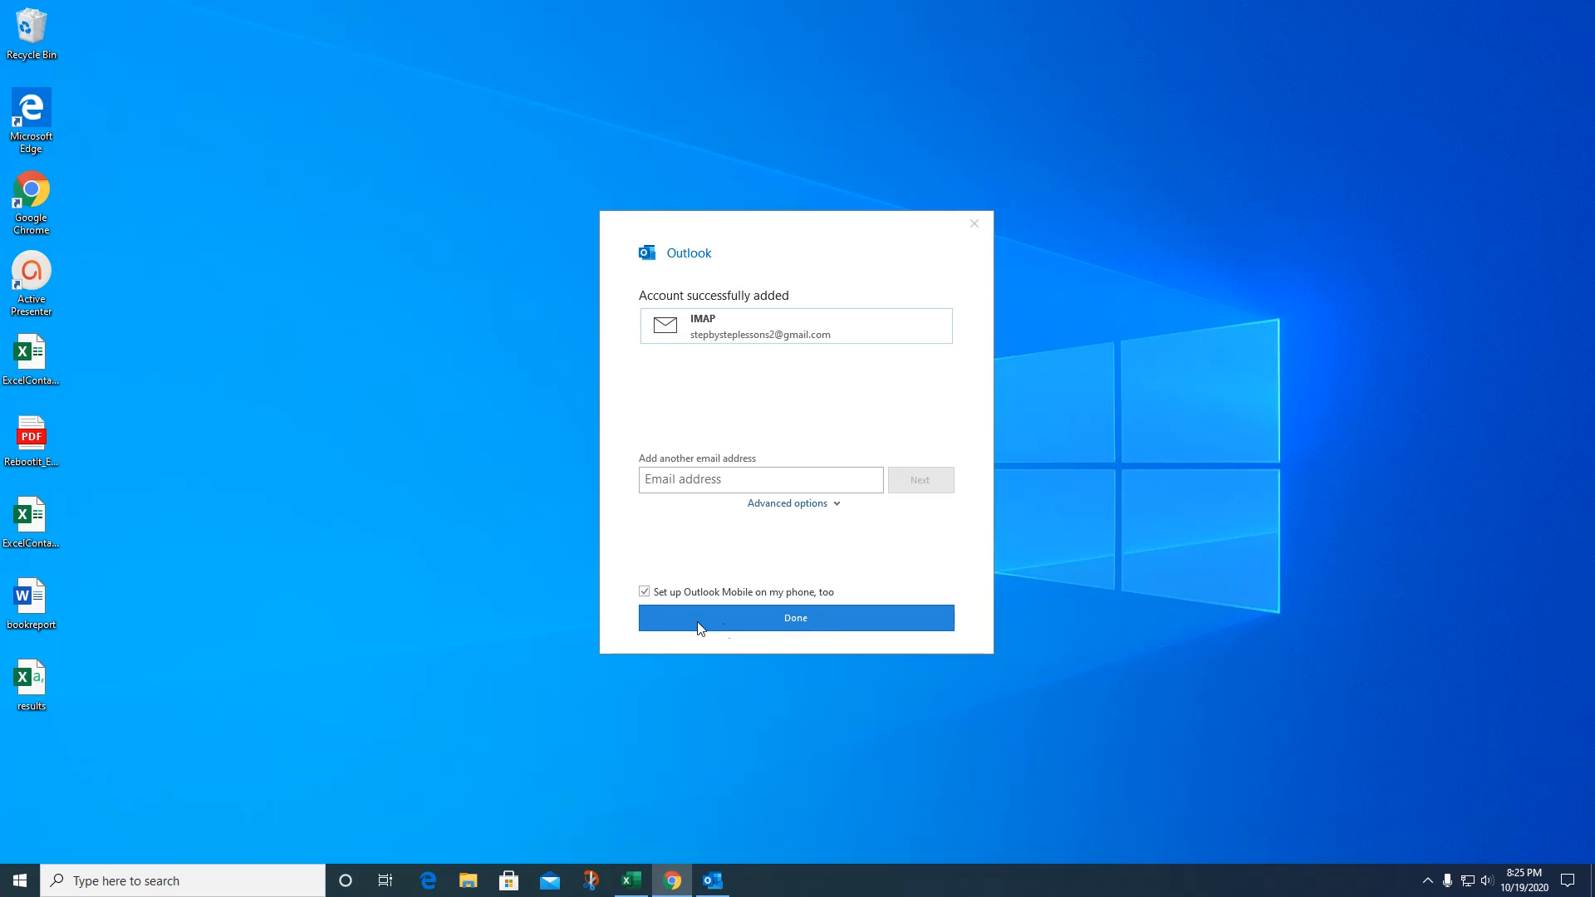
{"action": "left_click", "coordinate": [645, 592]}
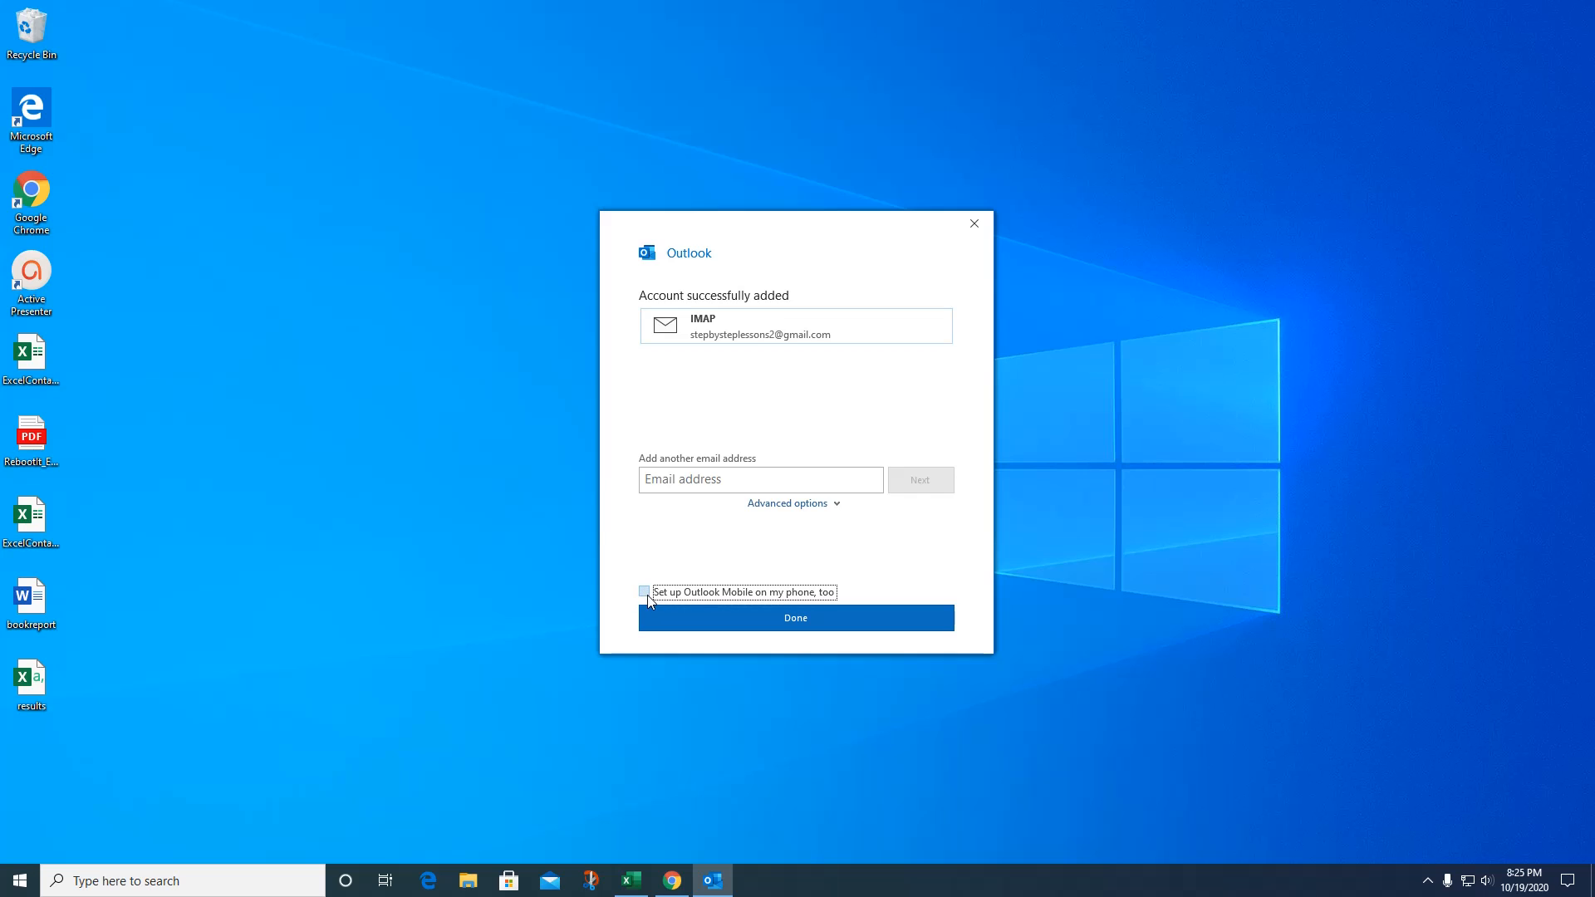
{"action": "left_click", "coordinate": [798, 621]}
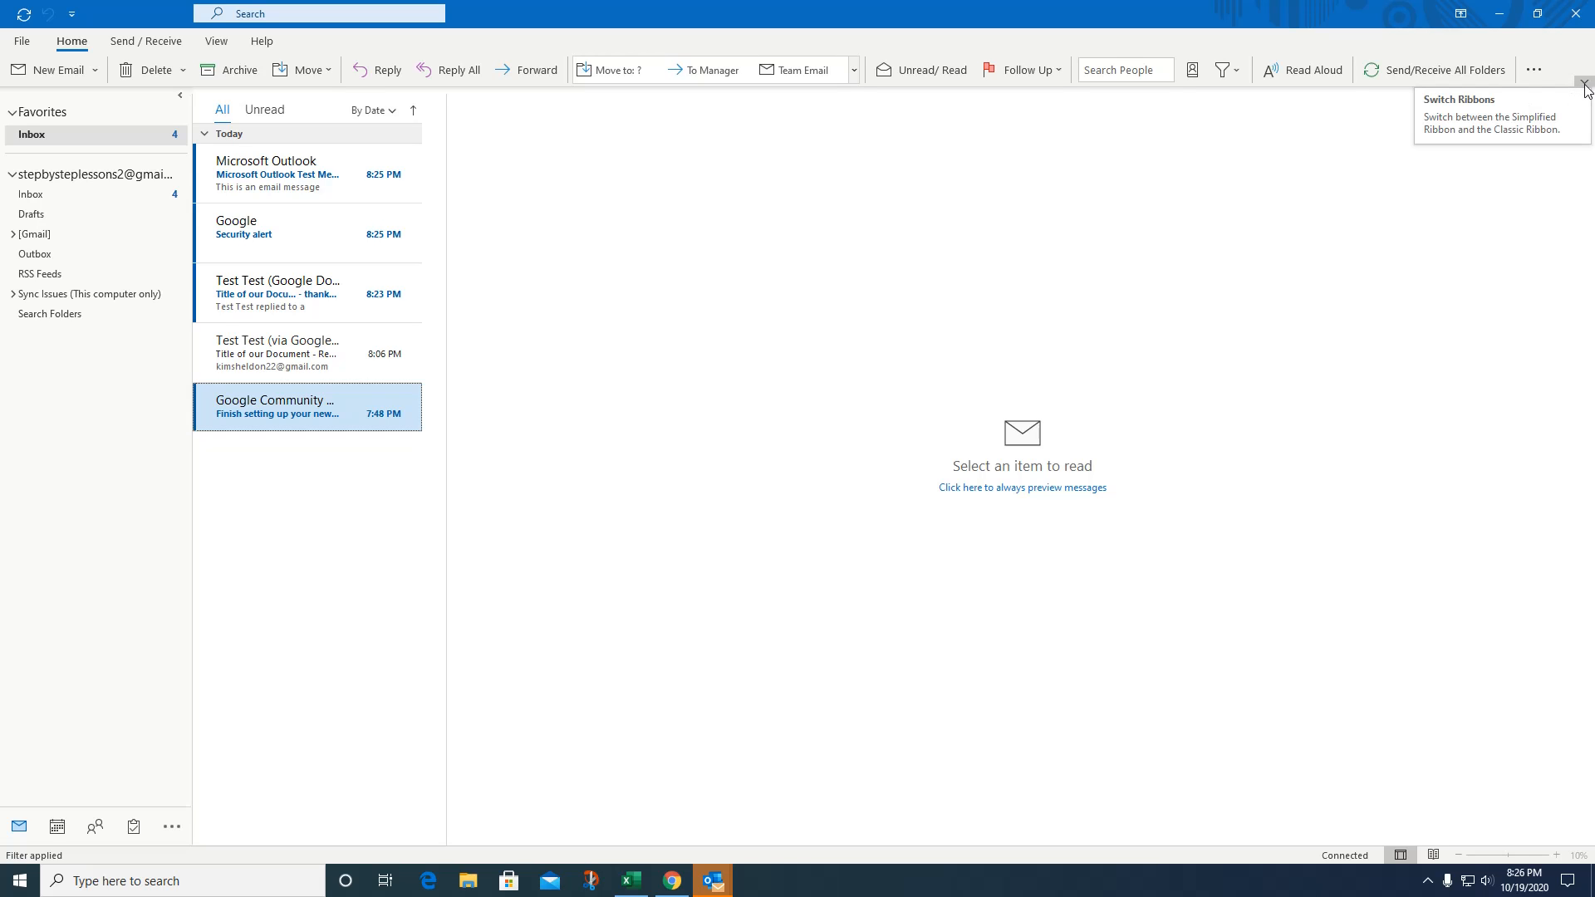
Switch the ribbon to the Classic Ribbon layout.
{"action": "left_click", "coordinate": [1585, 87]}
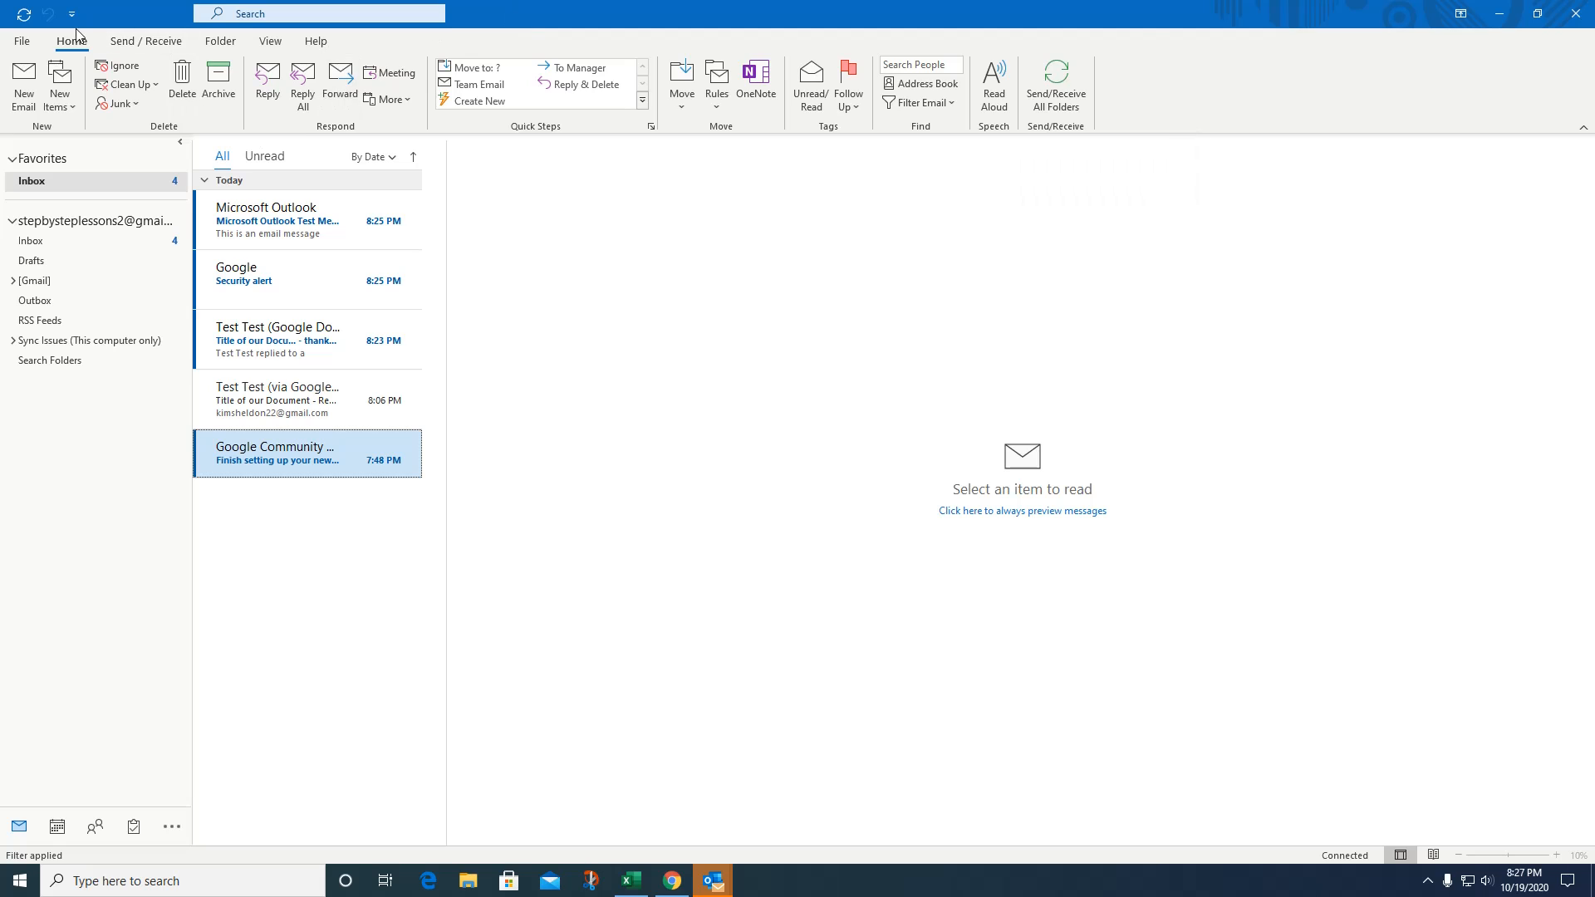
Run Send/Receive All Folders, browse the Folder and View tabs, then return to Home.
{"action": "left_click", "coordinate": [145, 40]}
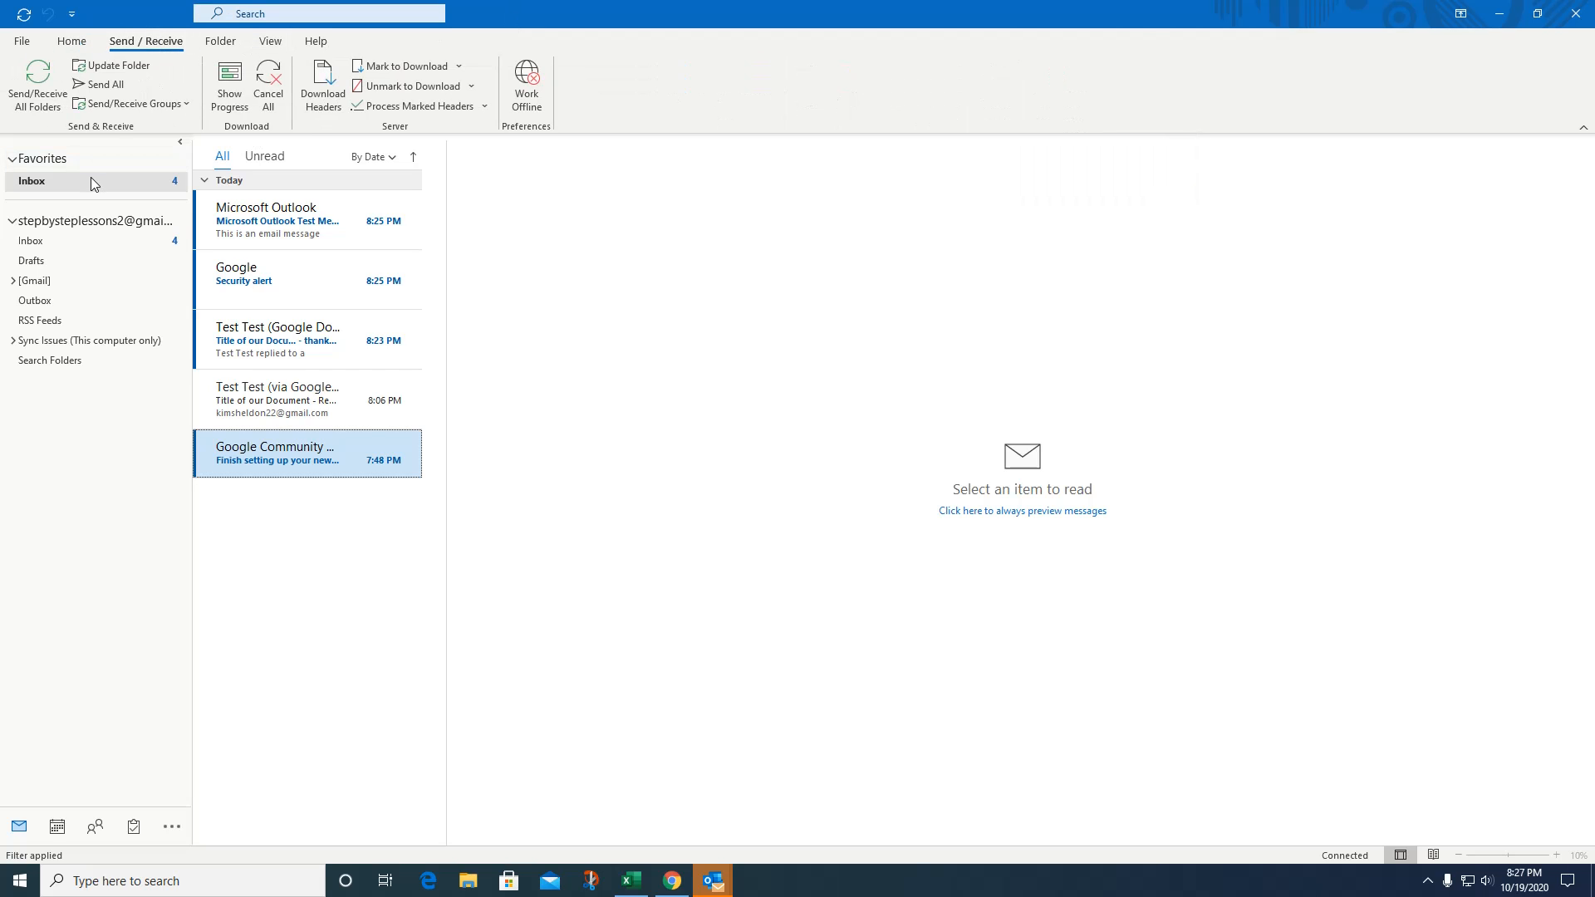
{"action": "left_click", "coordinate": [38, 87]}
{"action": "left_click", "coordinate": [220, 42]}
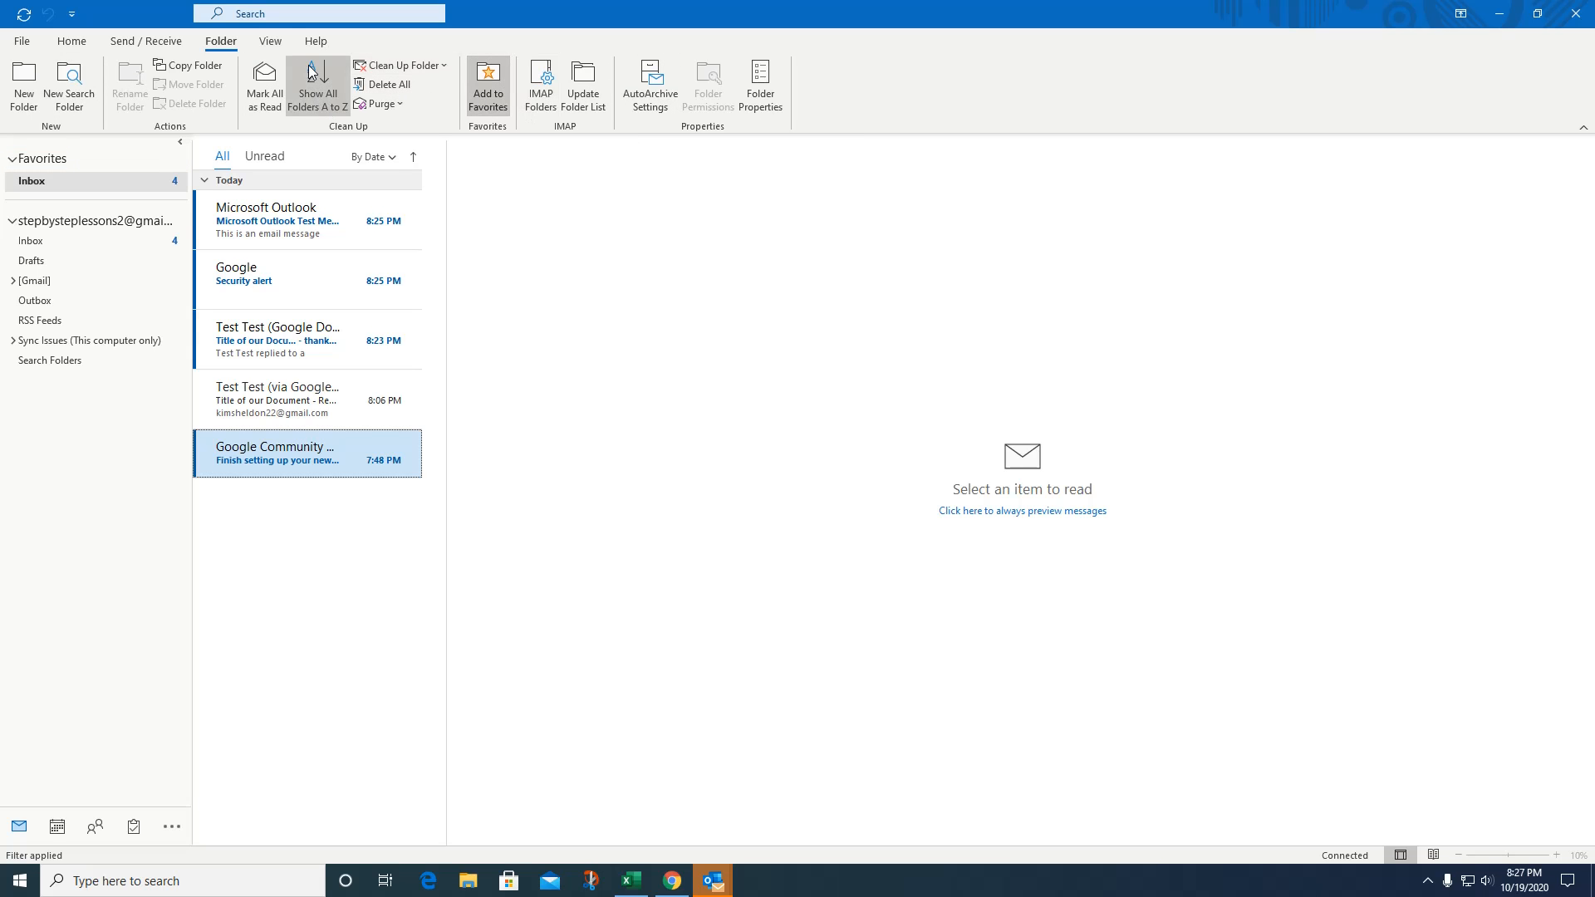
{"action": "left_click", "coordinate": [271, 44]}
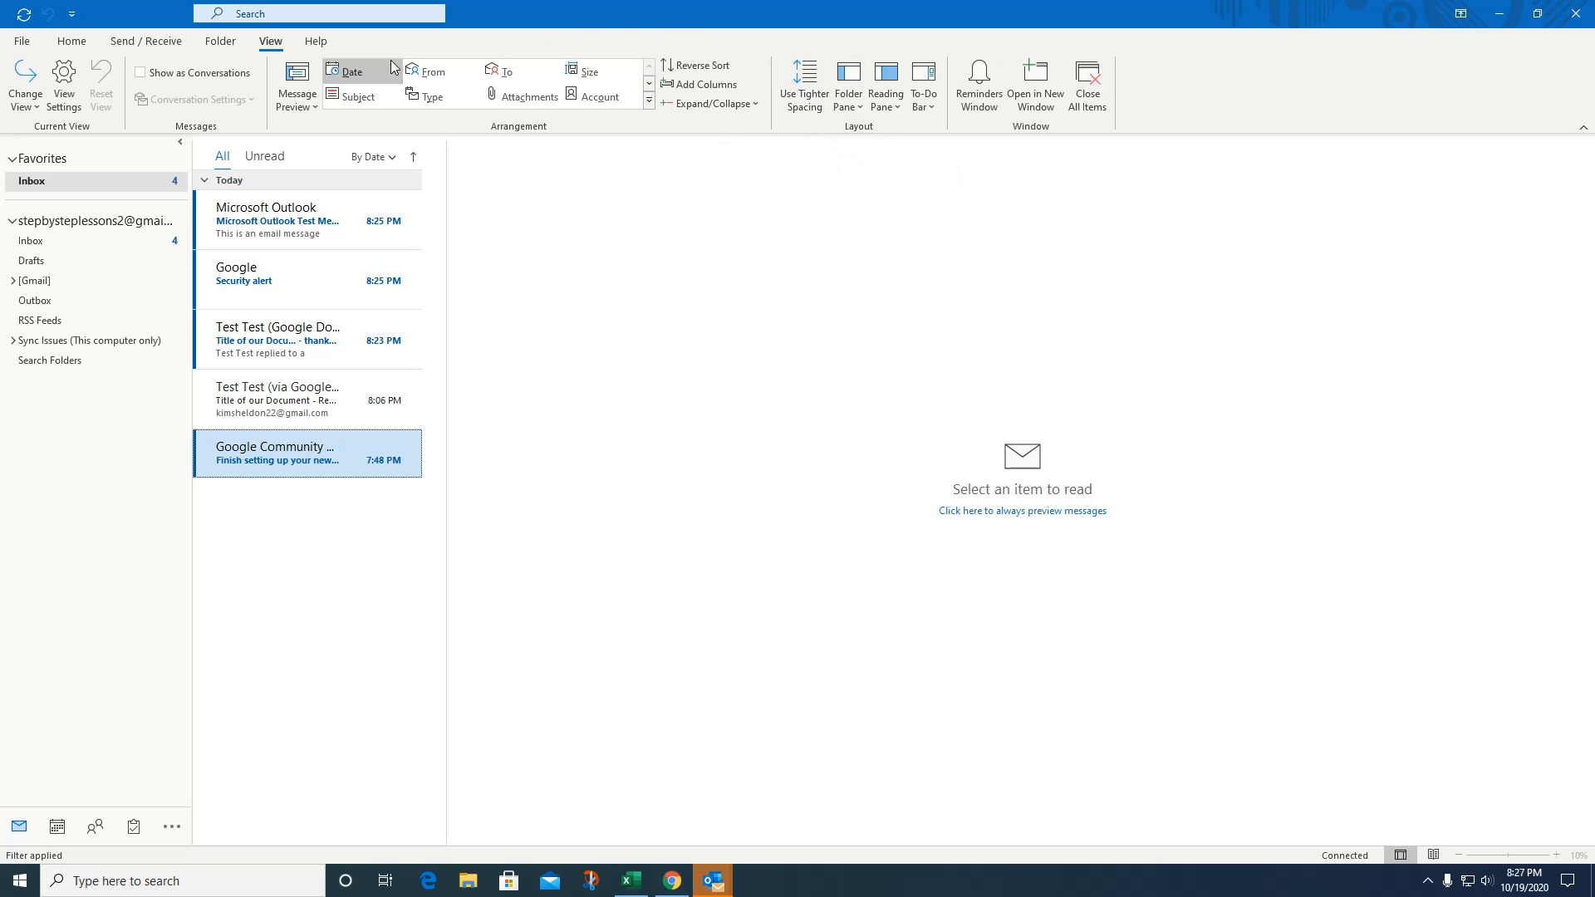
{"action": "left_click", "coordinate": [77, 45]}
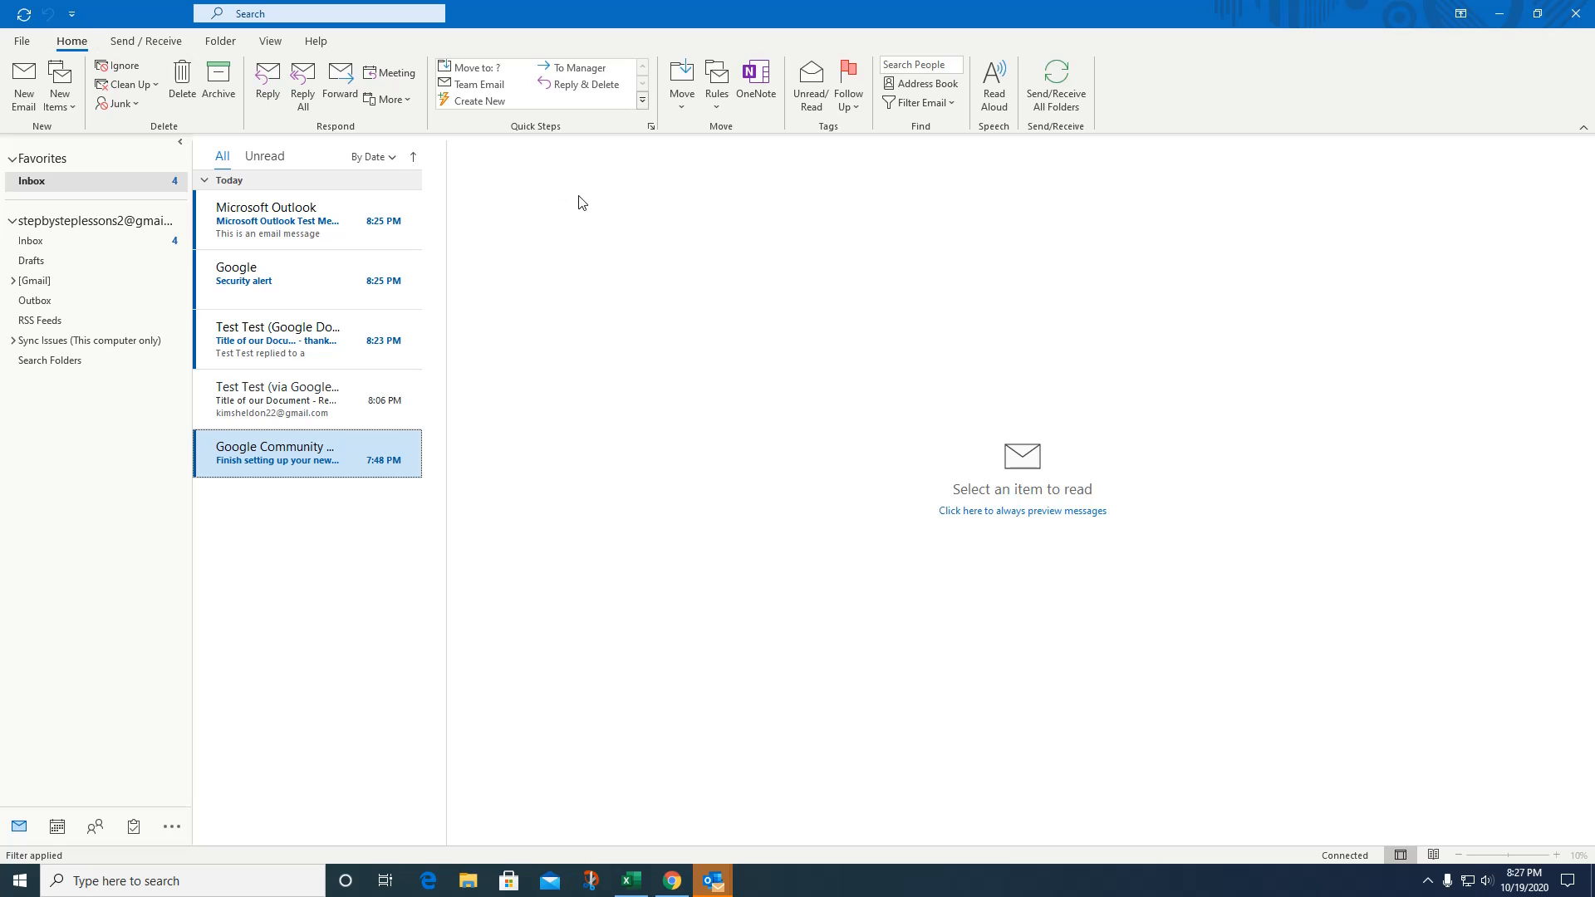
{"action": "left_click", "coordinate": [270, 42]}
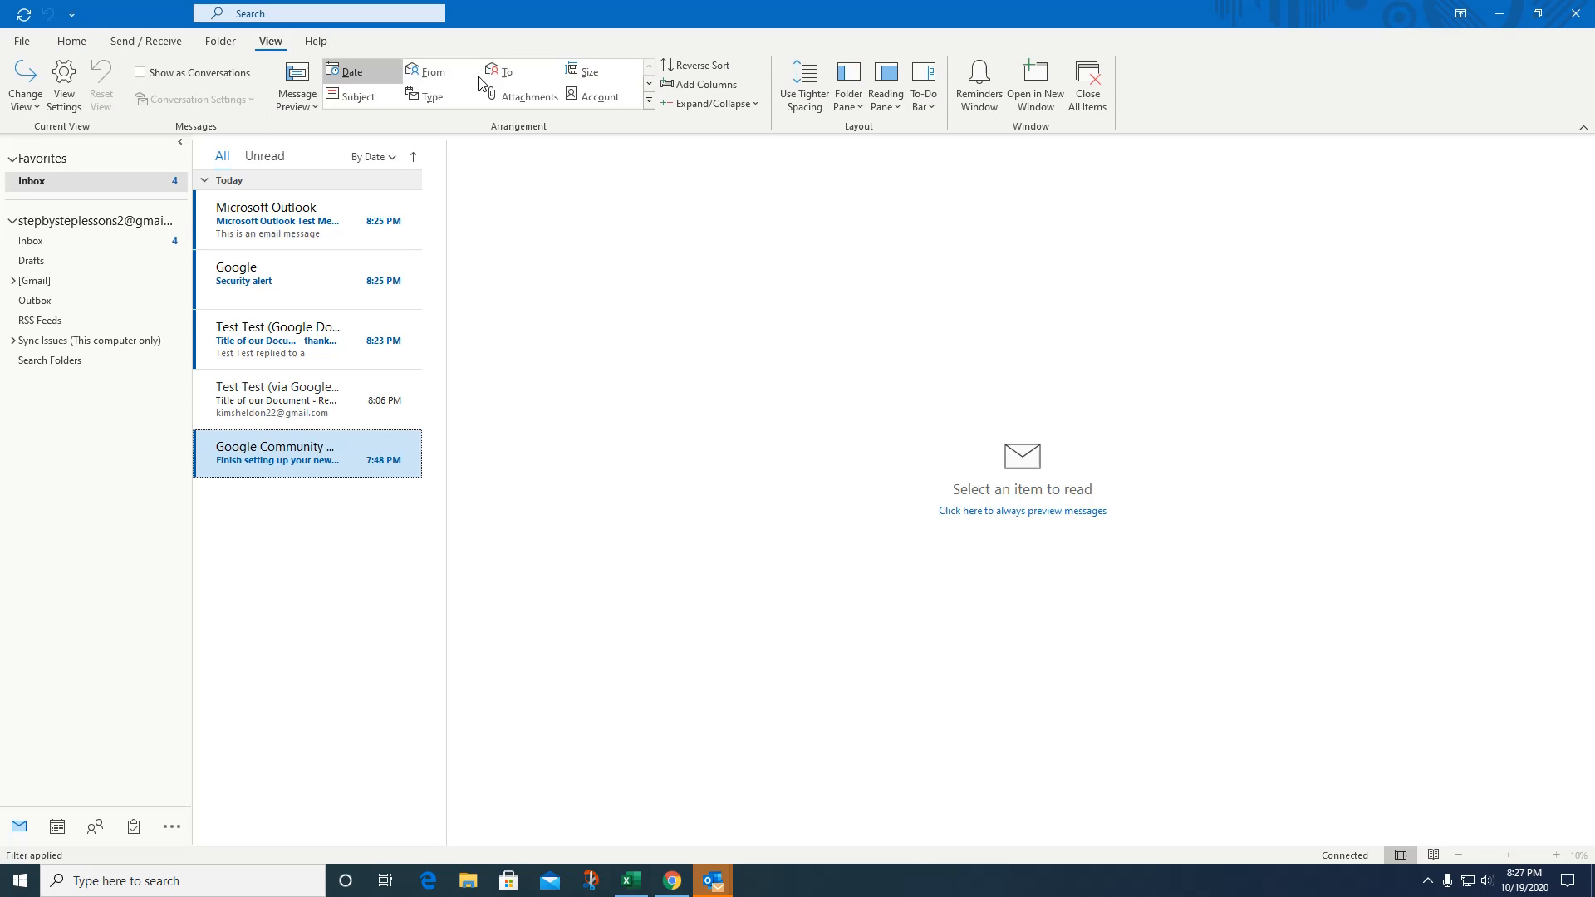
{"action": "left_click", "coordinate": [71, 46]}
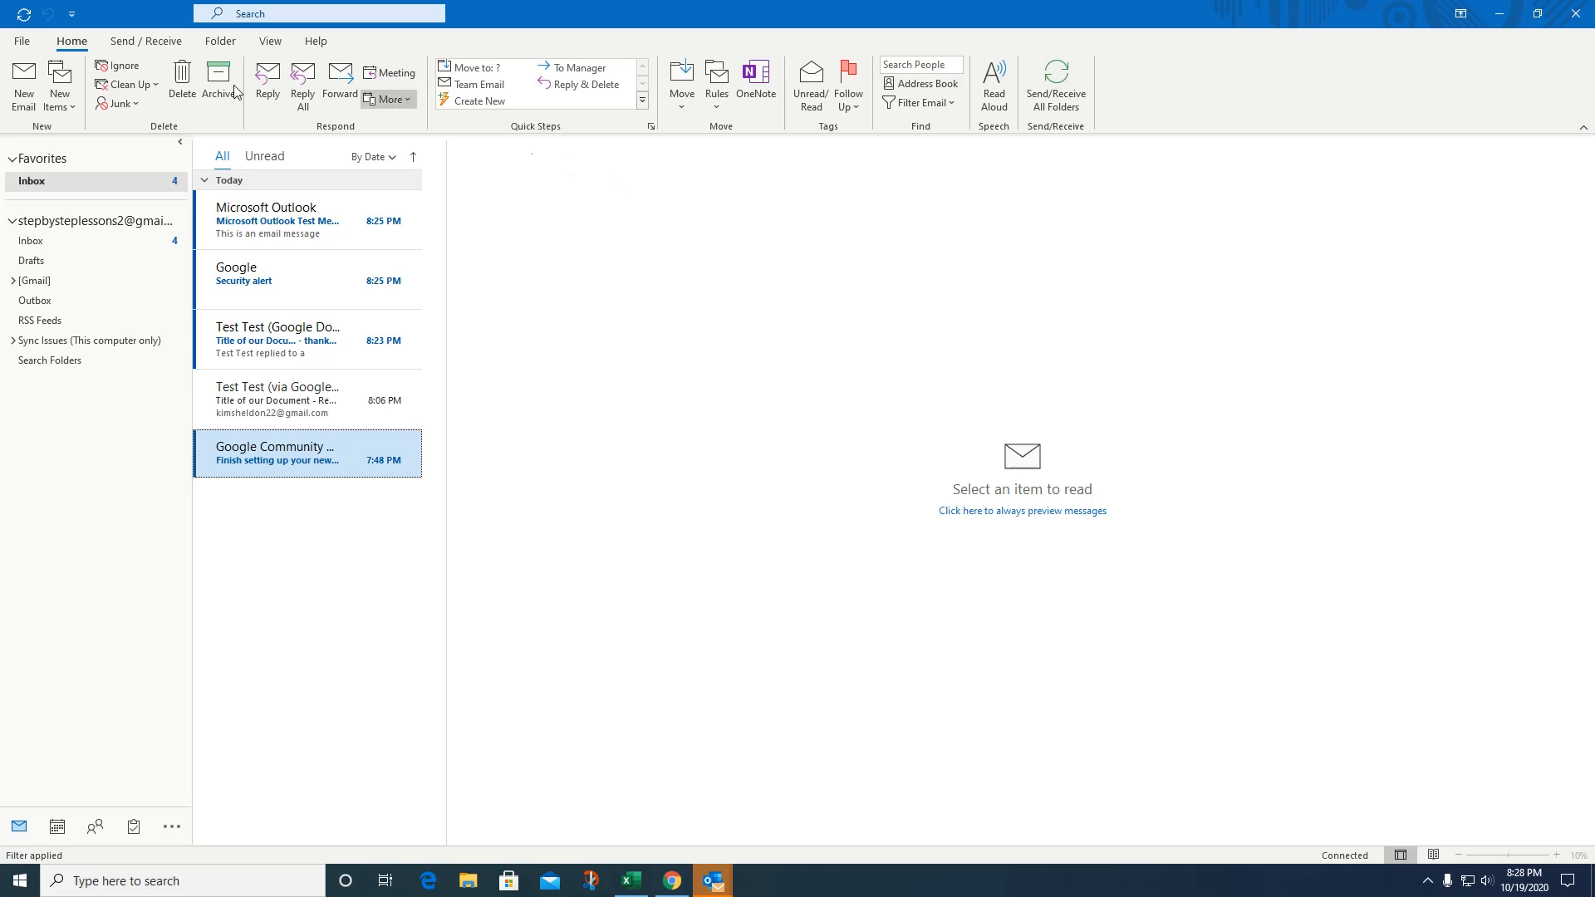
Start a new email and begin typing the recipient's address in To.
{"action": "left_click", "coordinate": [23, 88]}
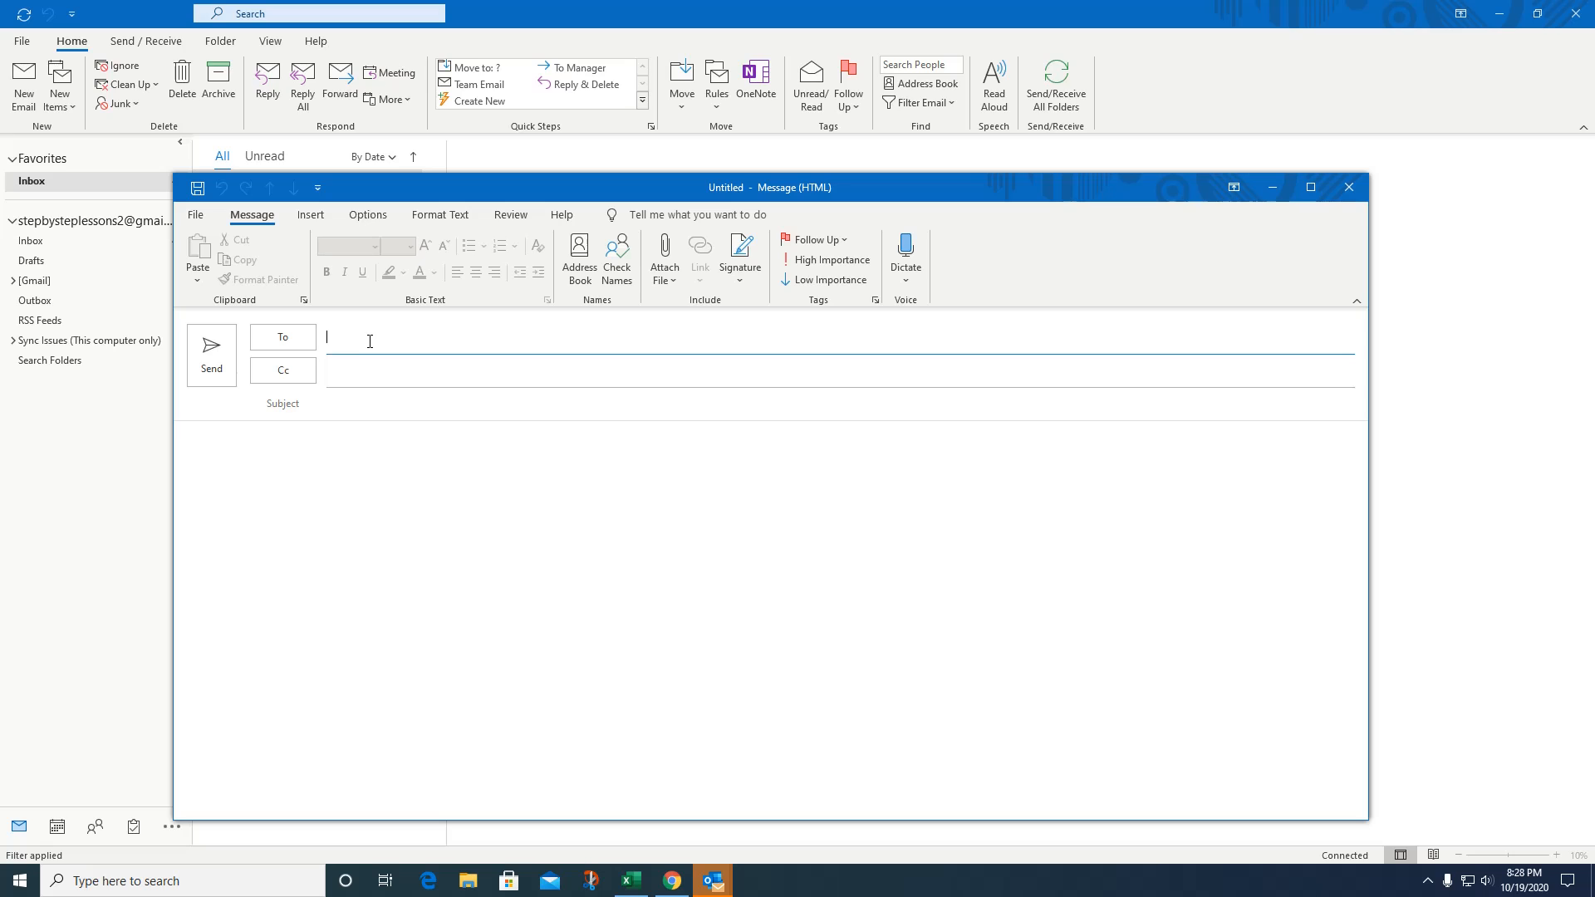
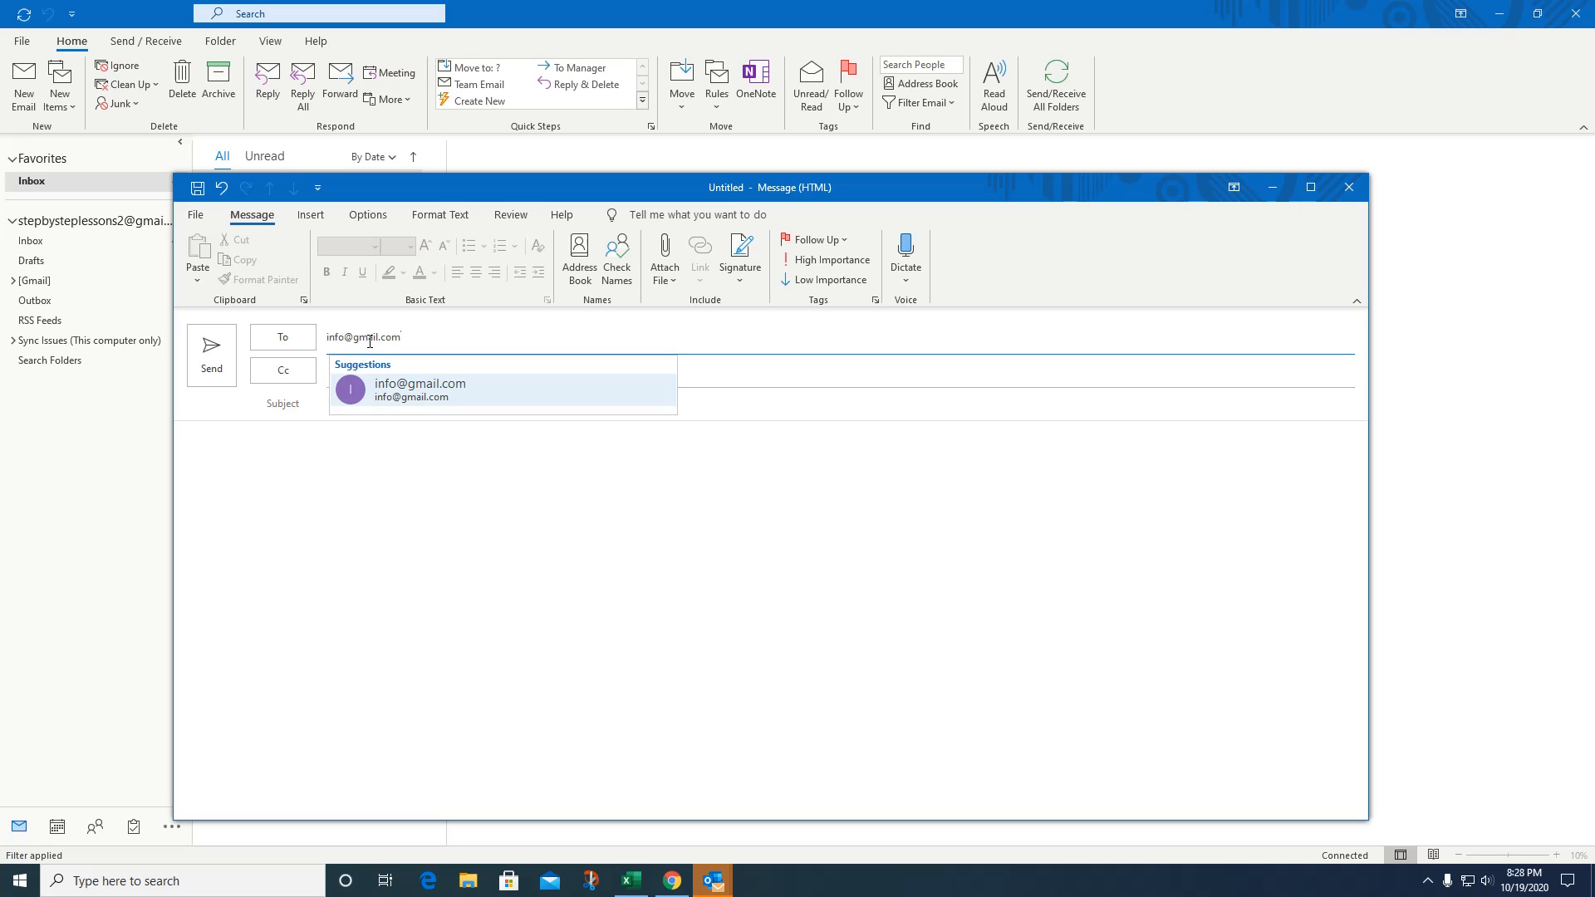
Complete the To address from suggestions and add a Cc recipient picked from suggestions.
{"action": "left_click", "coordinate": [434, 397]}
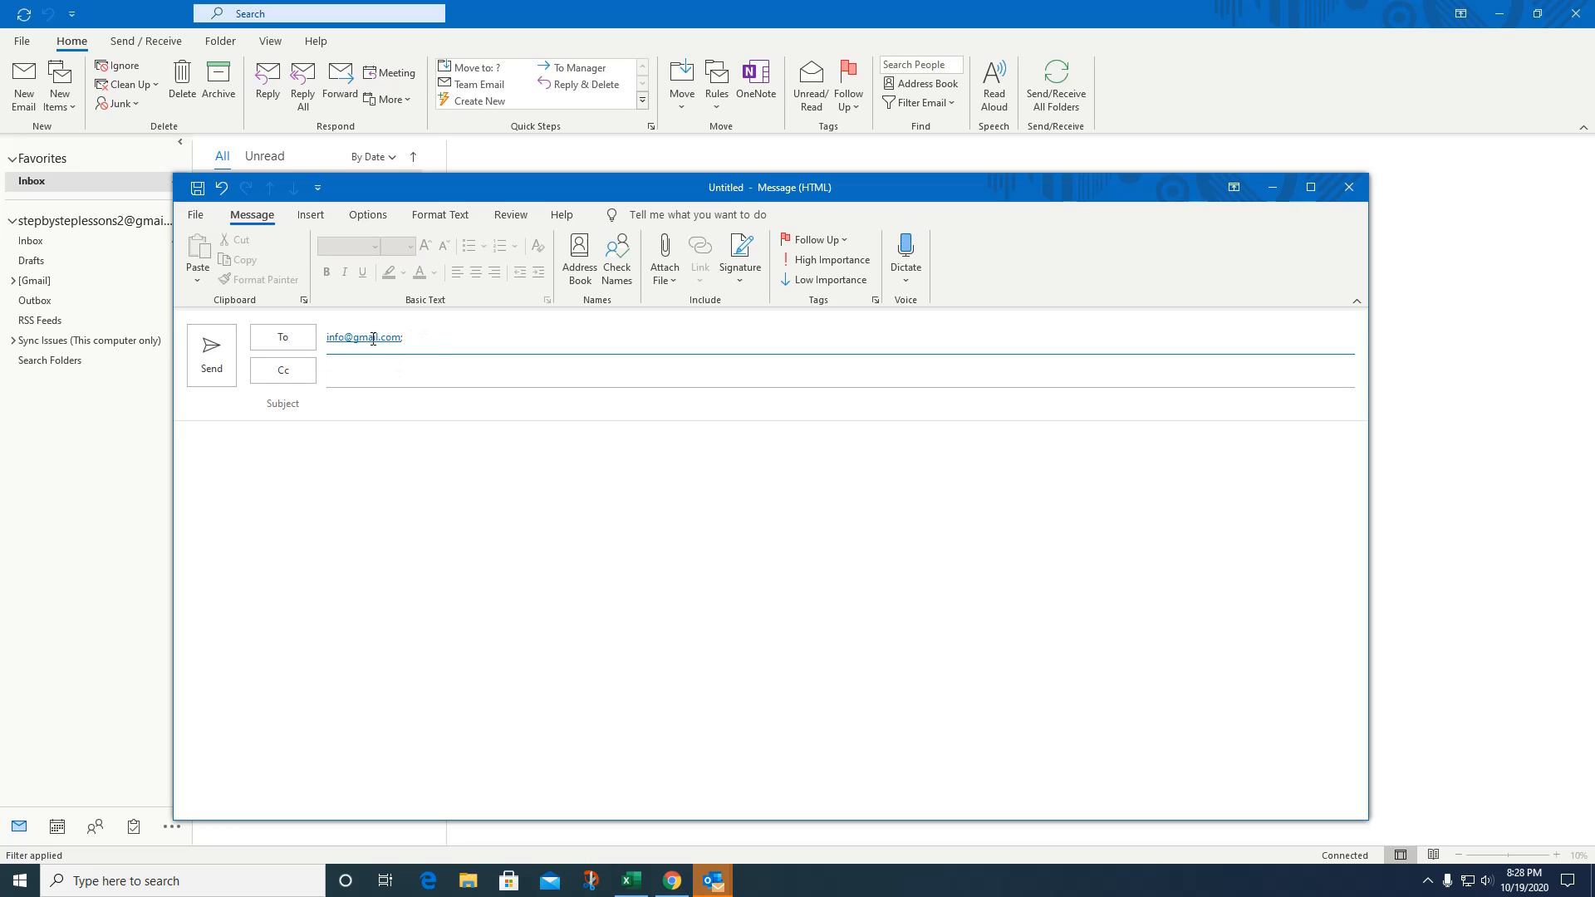
{"action": "left_click", "coordinate": [336, 377]}
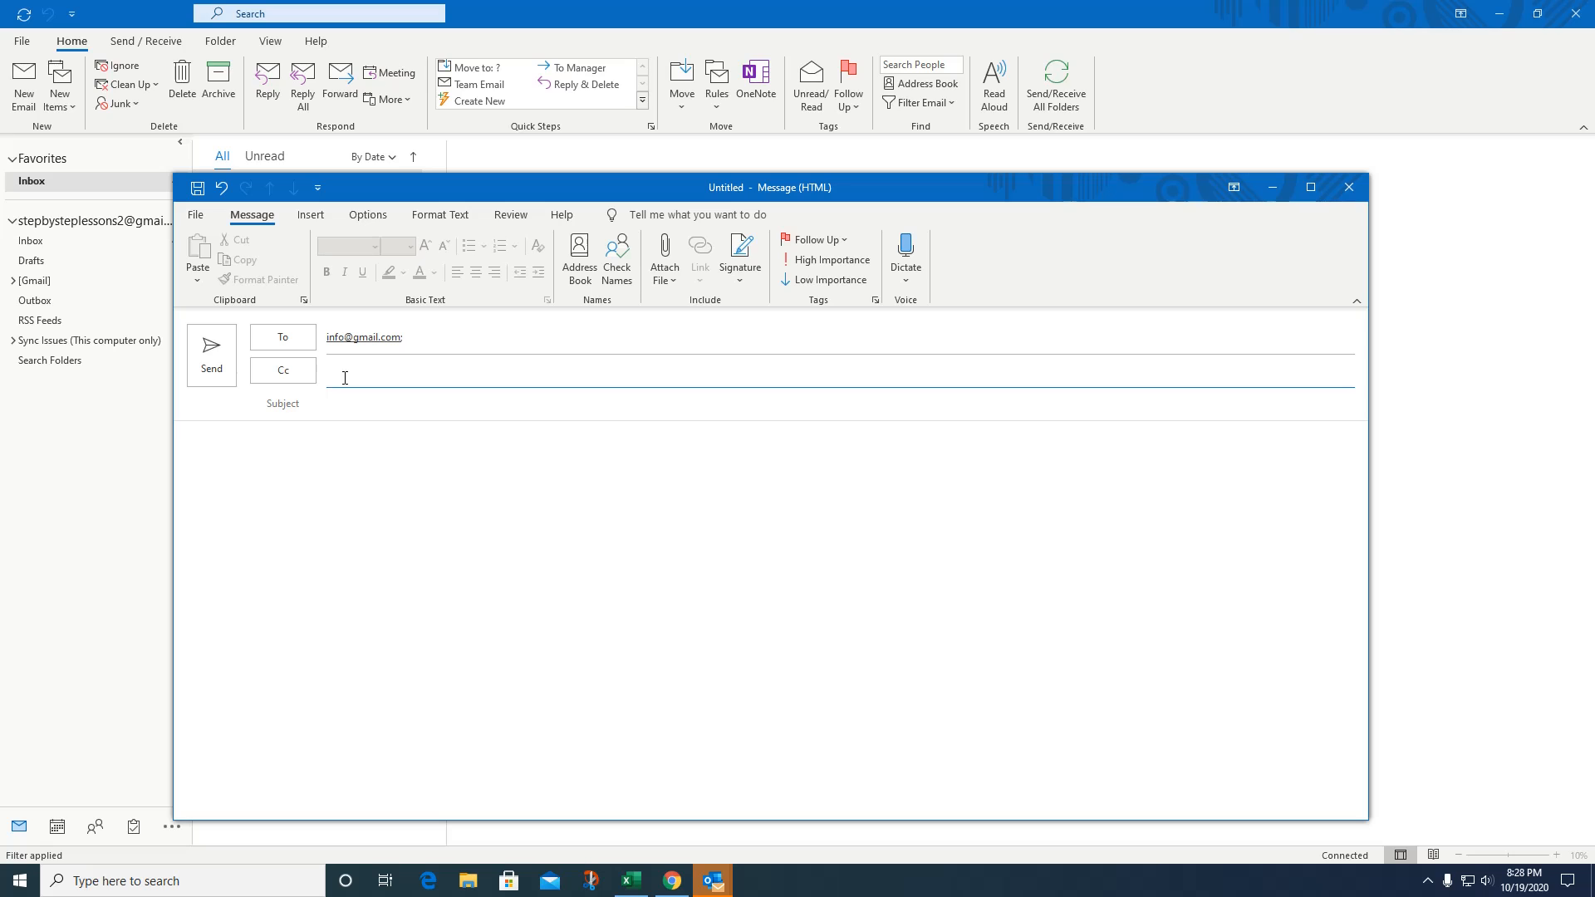
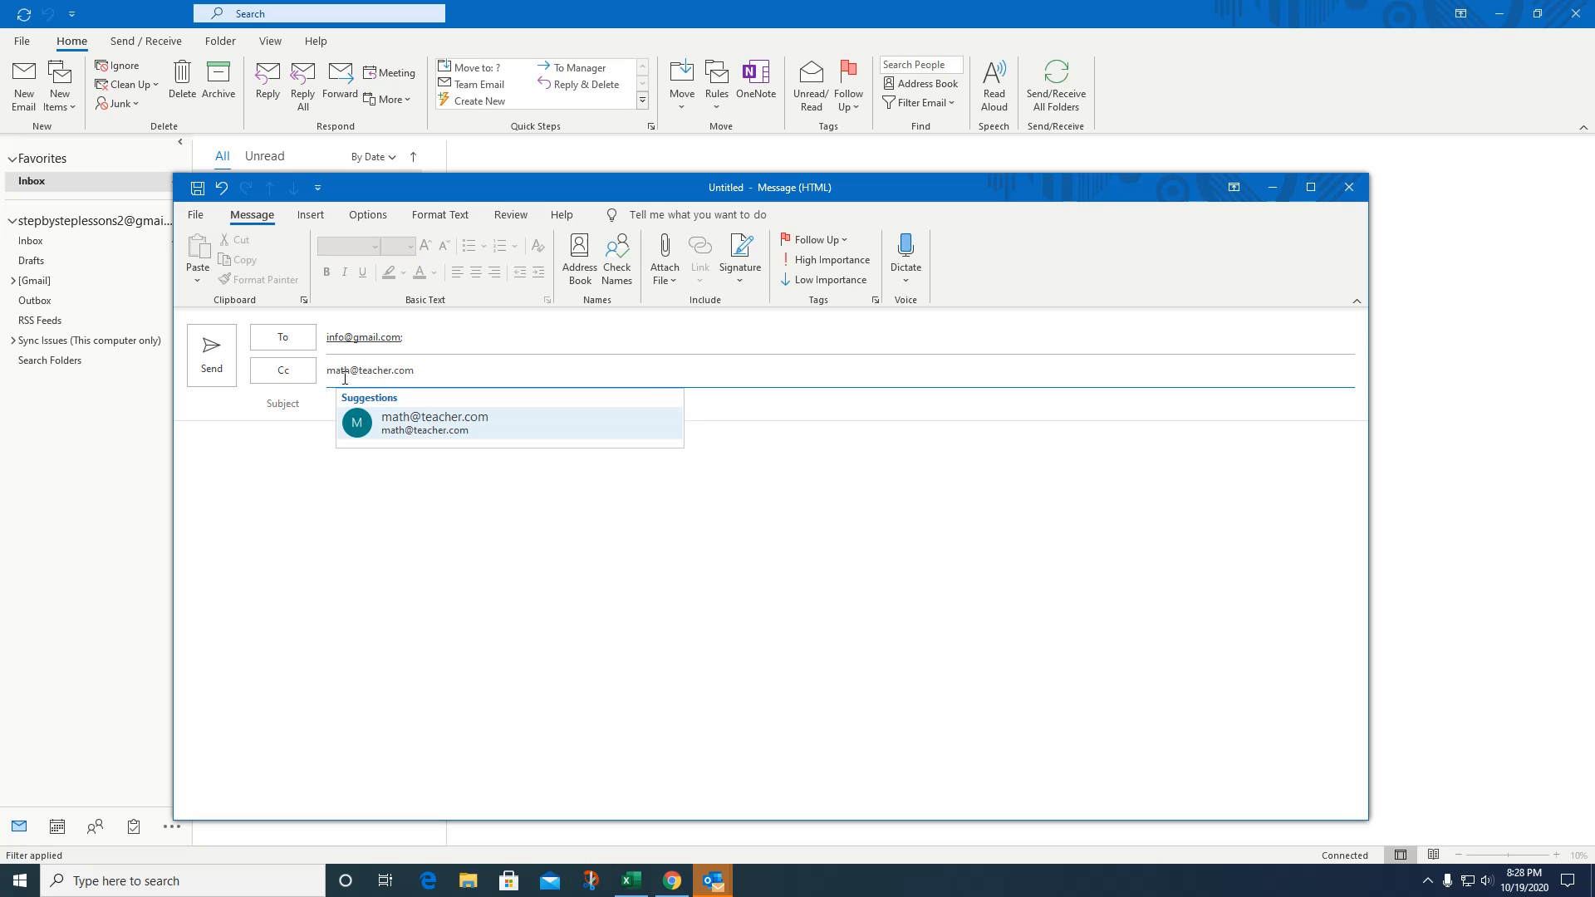
{"action": "left_click", "coordinate": [573, 428]}
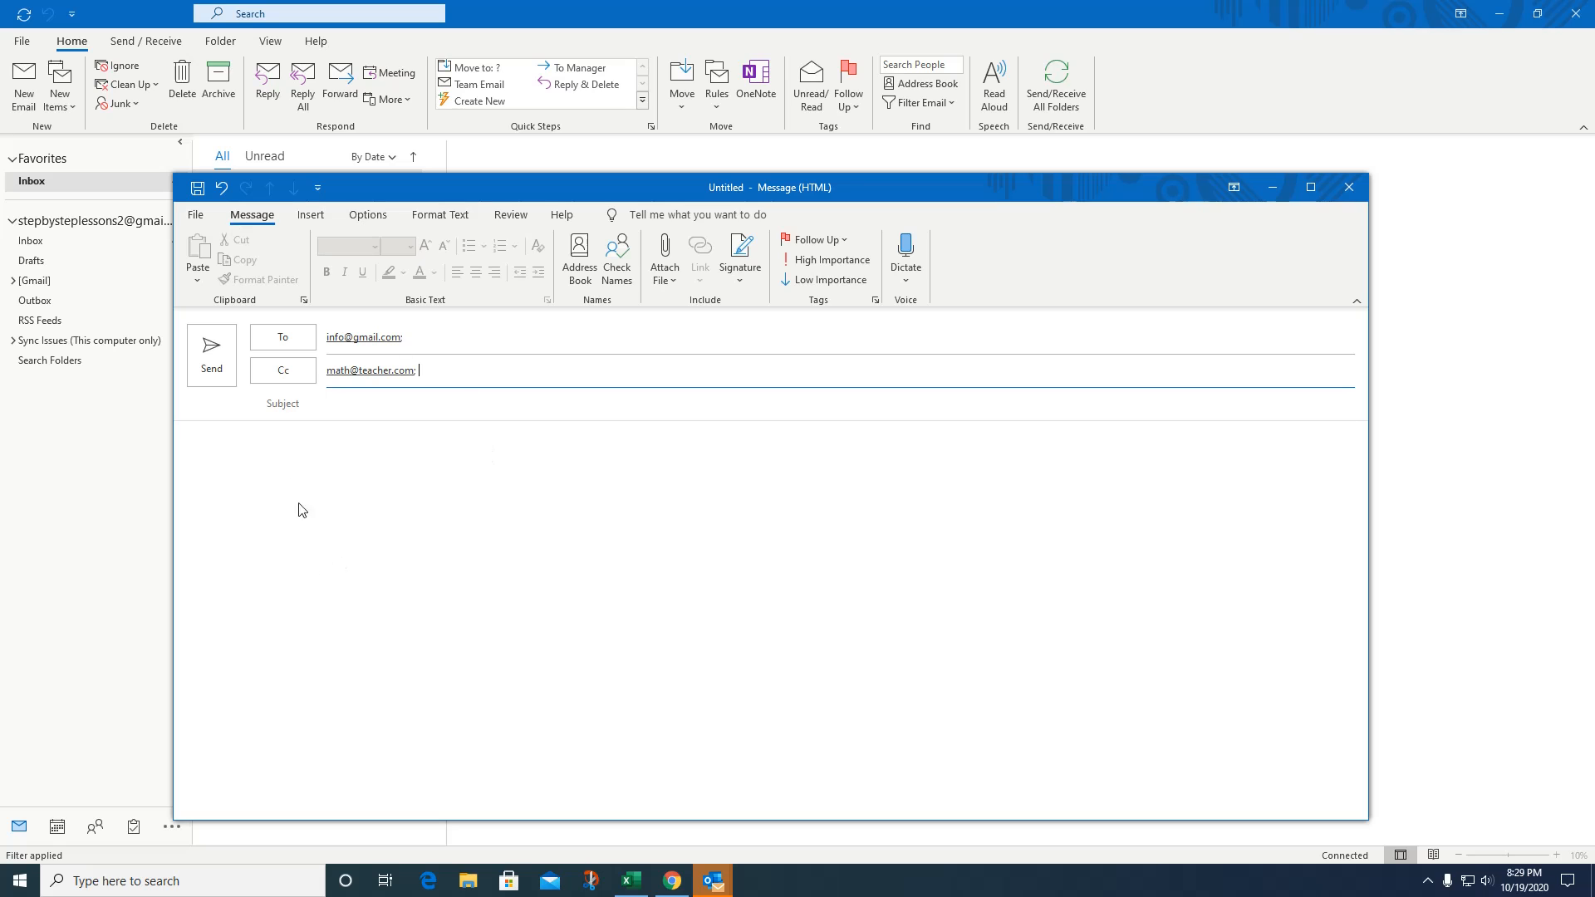
Open the Signature dropdown on the message's Insert tab.
{"action": "left_click", "coordinate": [311, 214]}
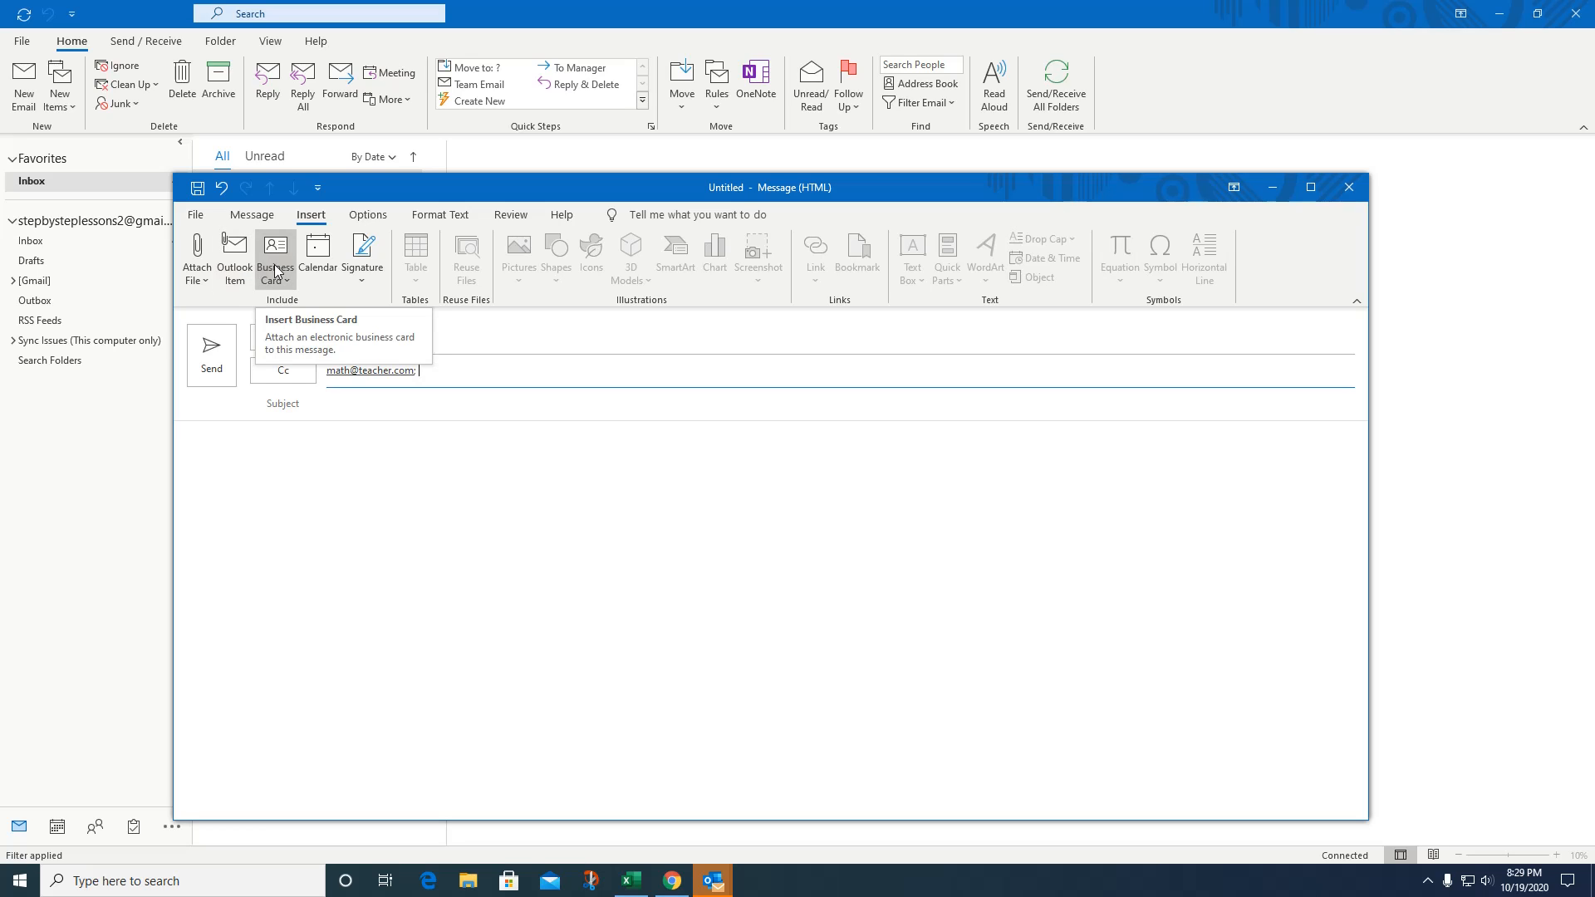
{"action": "left_click", "coordinate": [366, 286]}
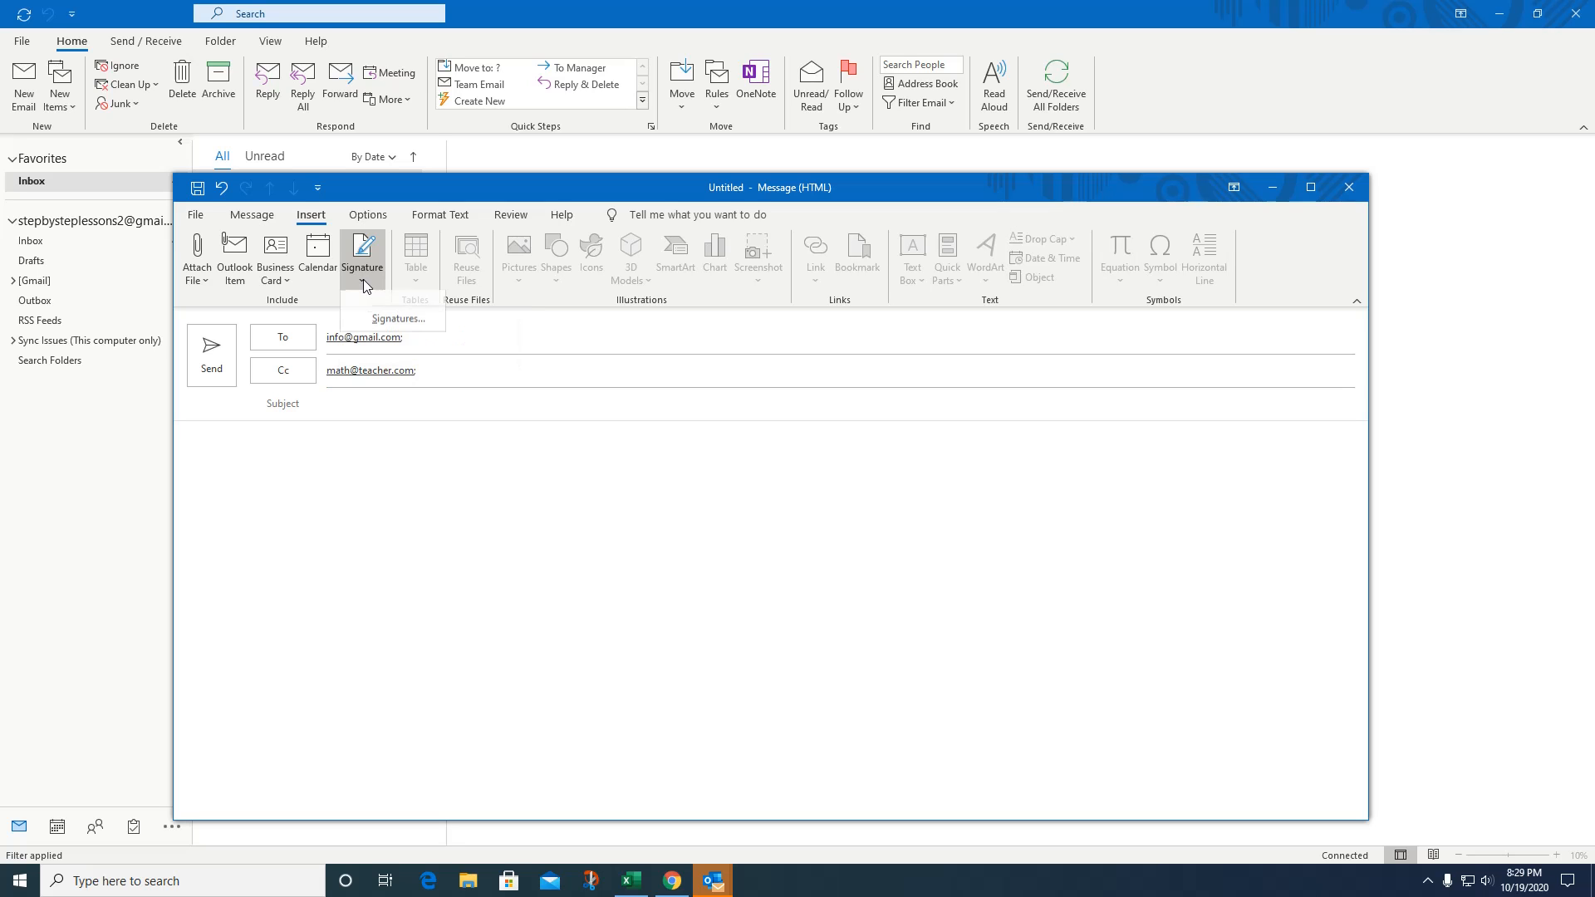
In Signatures and Stationery, add a signature 'normal' and choose it for New messages.
{"action": "left_click", "coordinate": [387, 334]}
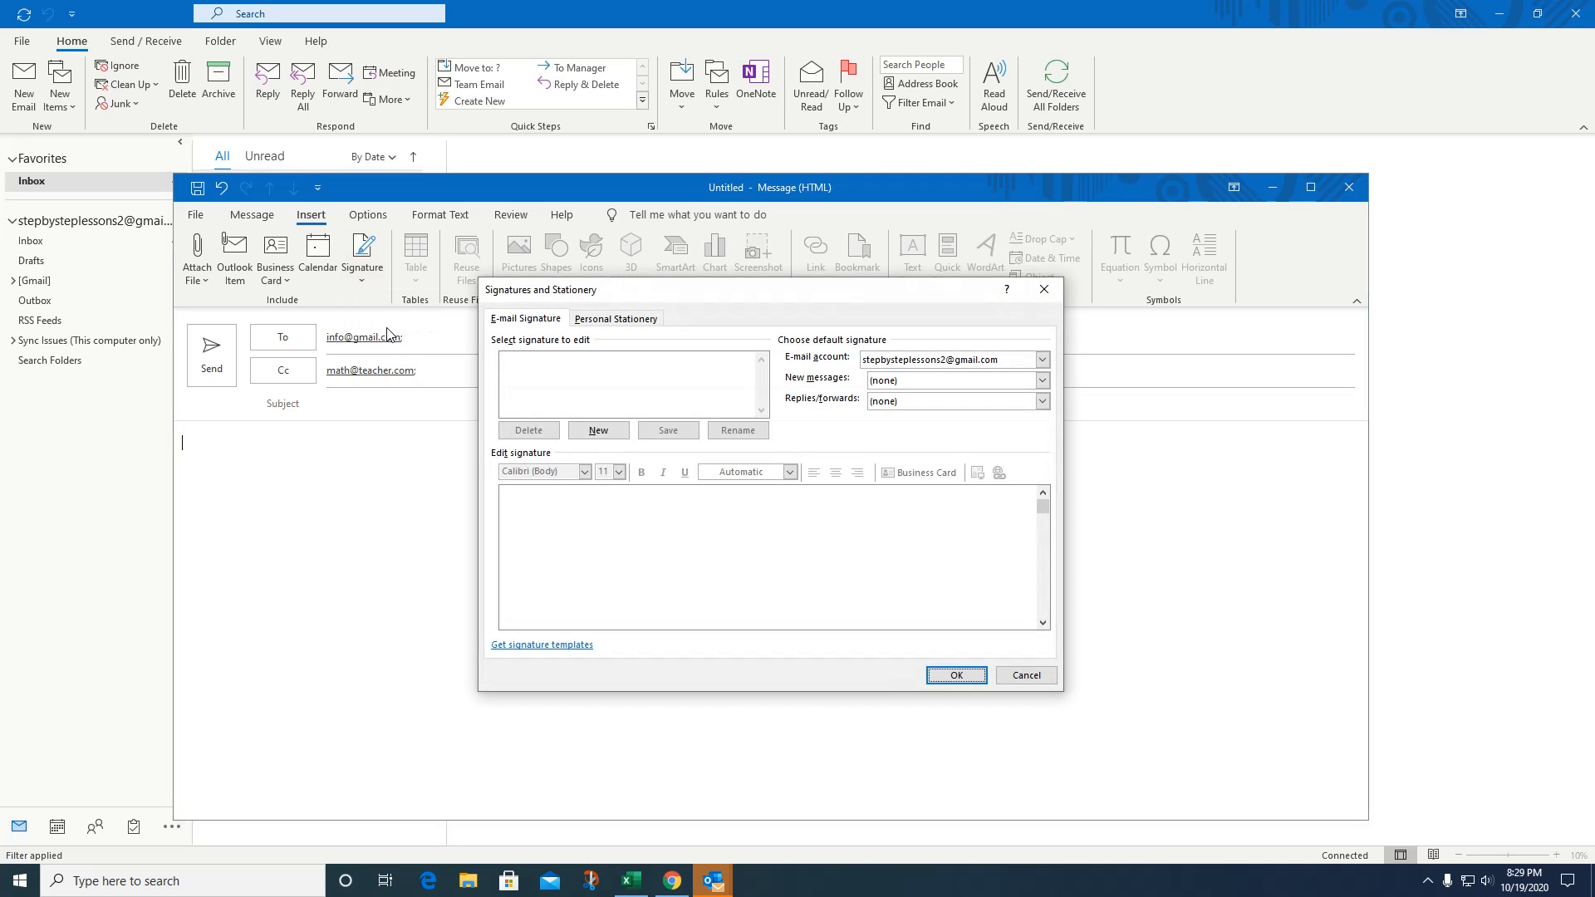
{"action": "left_click_drag", "start_coordinate": [825, 290], "coordinate": [1036, 206]}
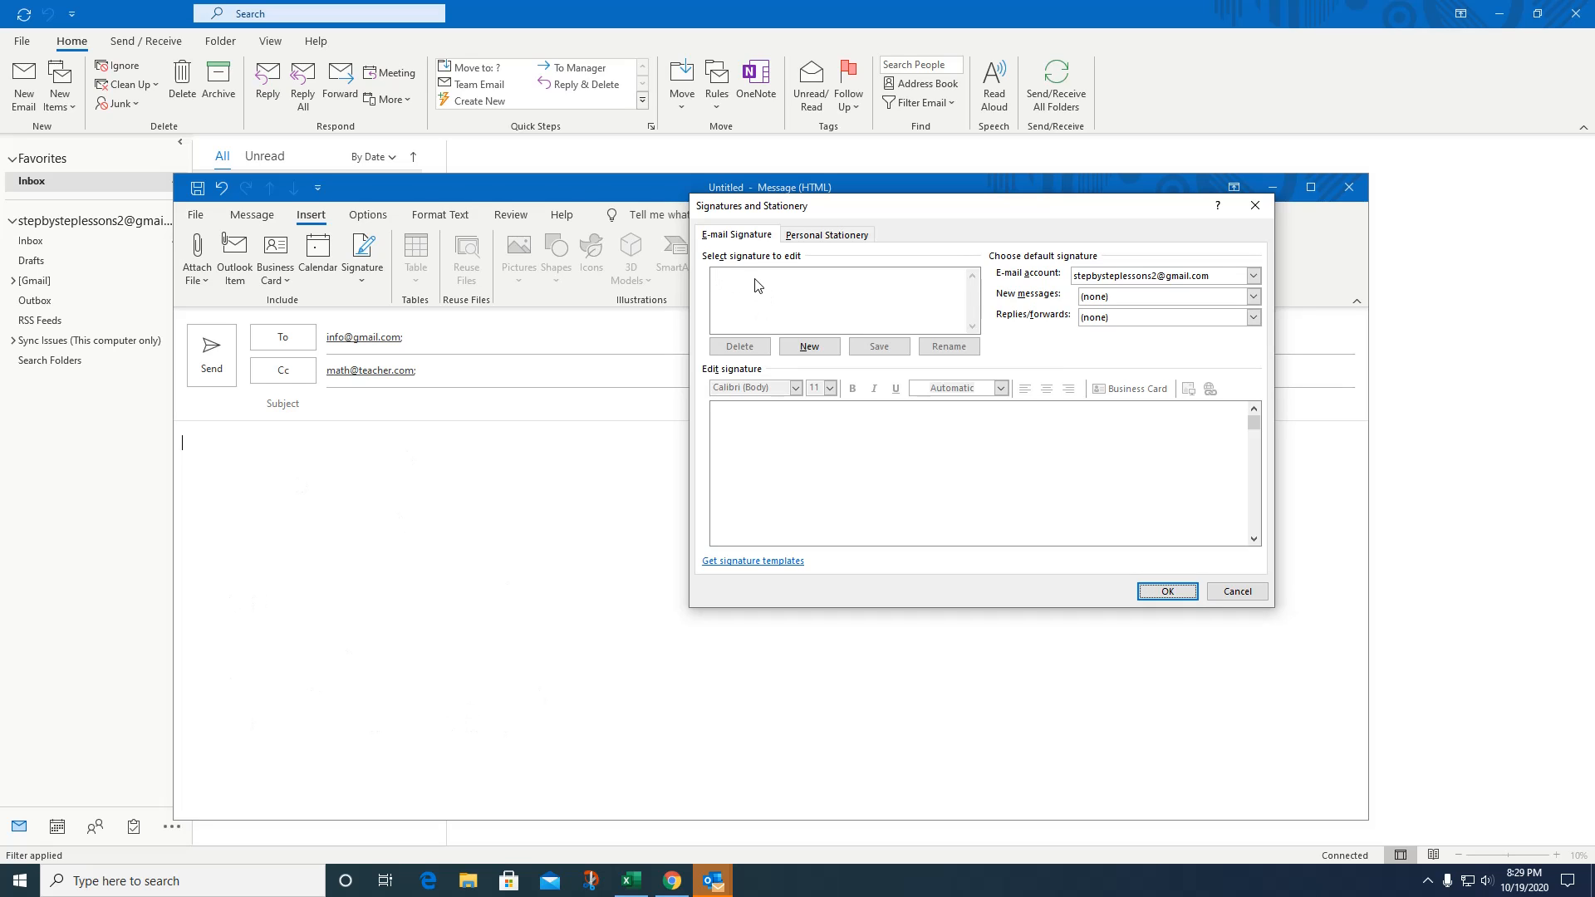
{"action": "left_click", "coordinate": [810, 348]}
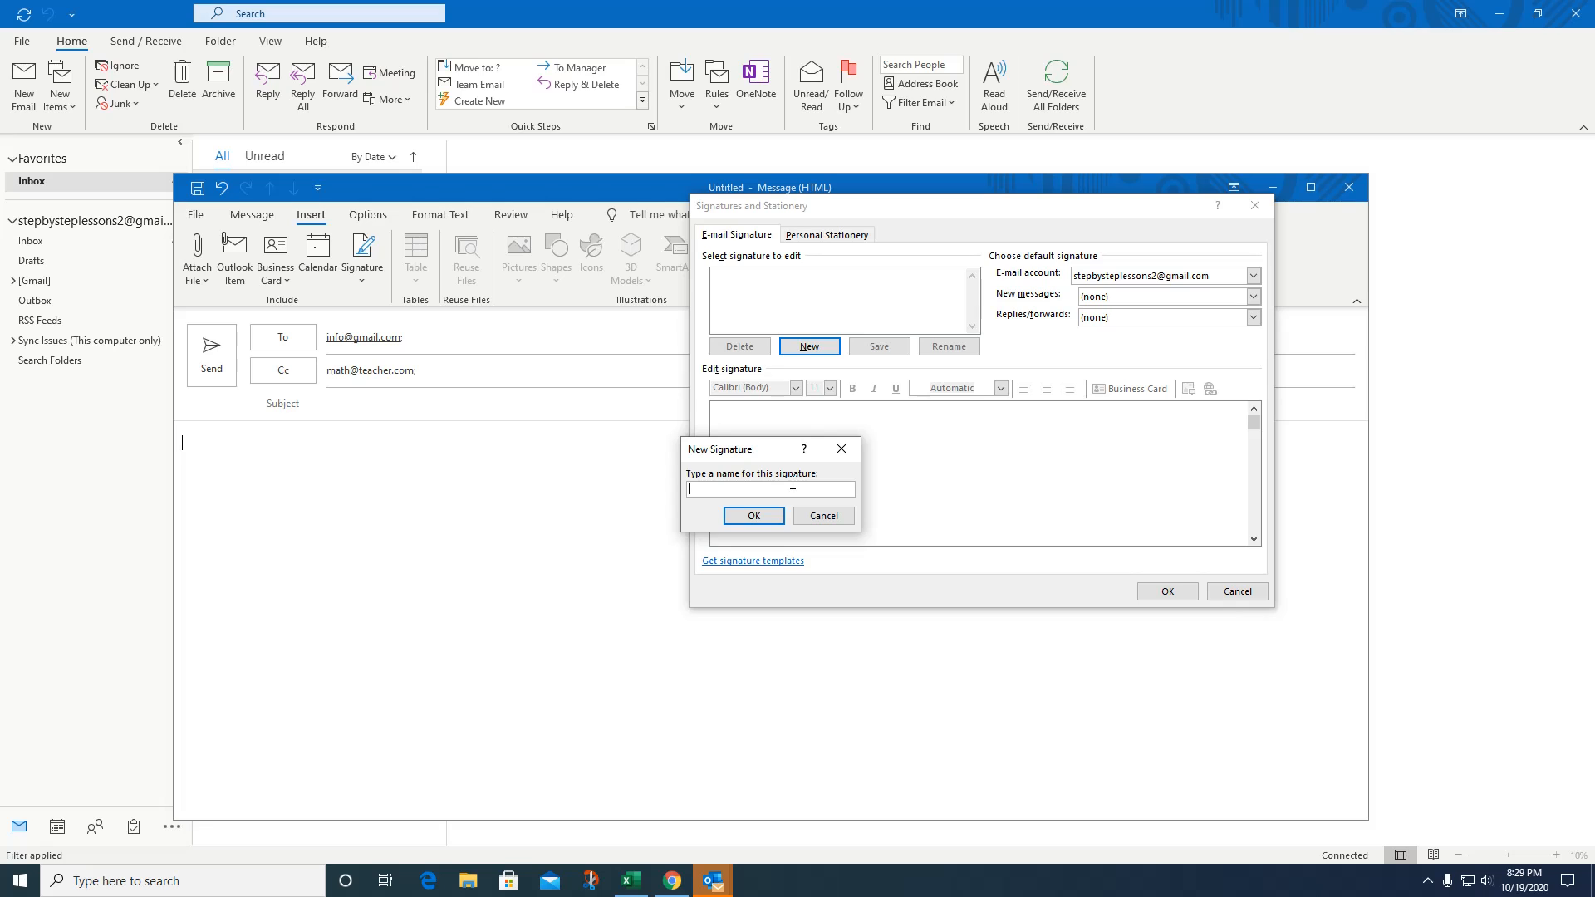
{"action": "type", "text": "normal"}
{"action": "left_click", "coordinate": [754, 516]}
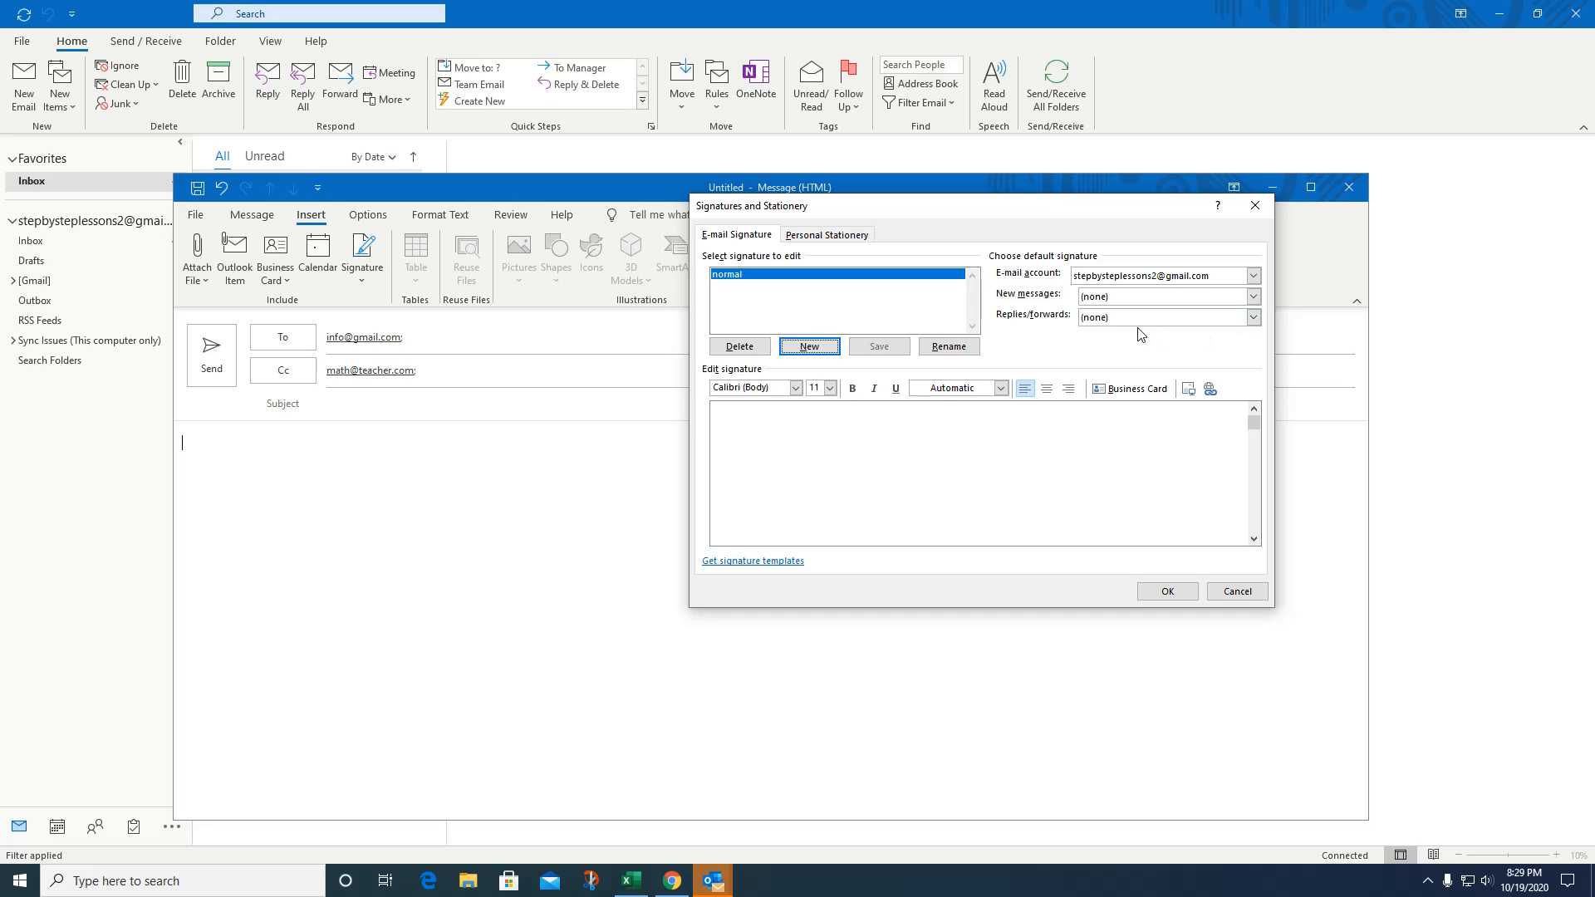
{"action": "left_click", "coordinate": [1254, 297]}
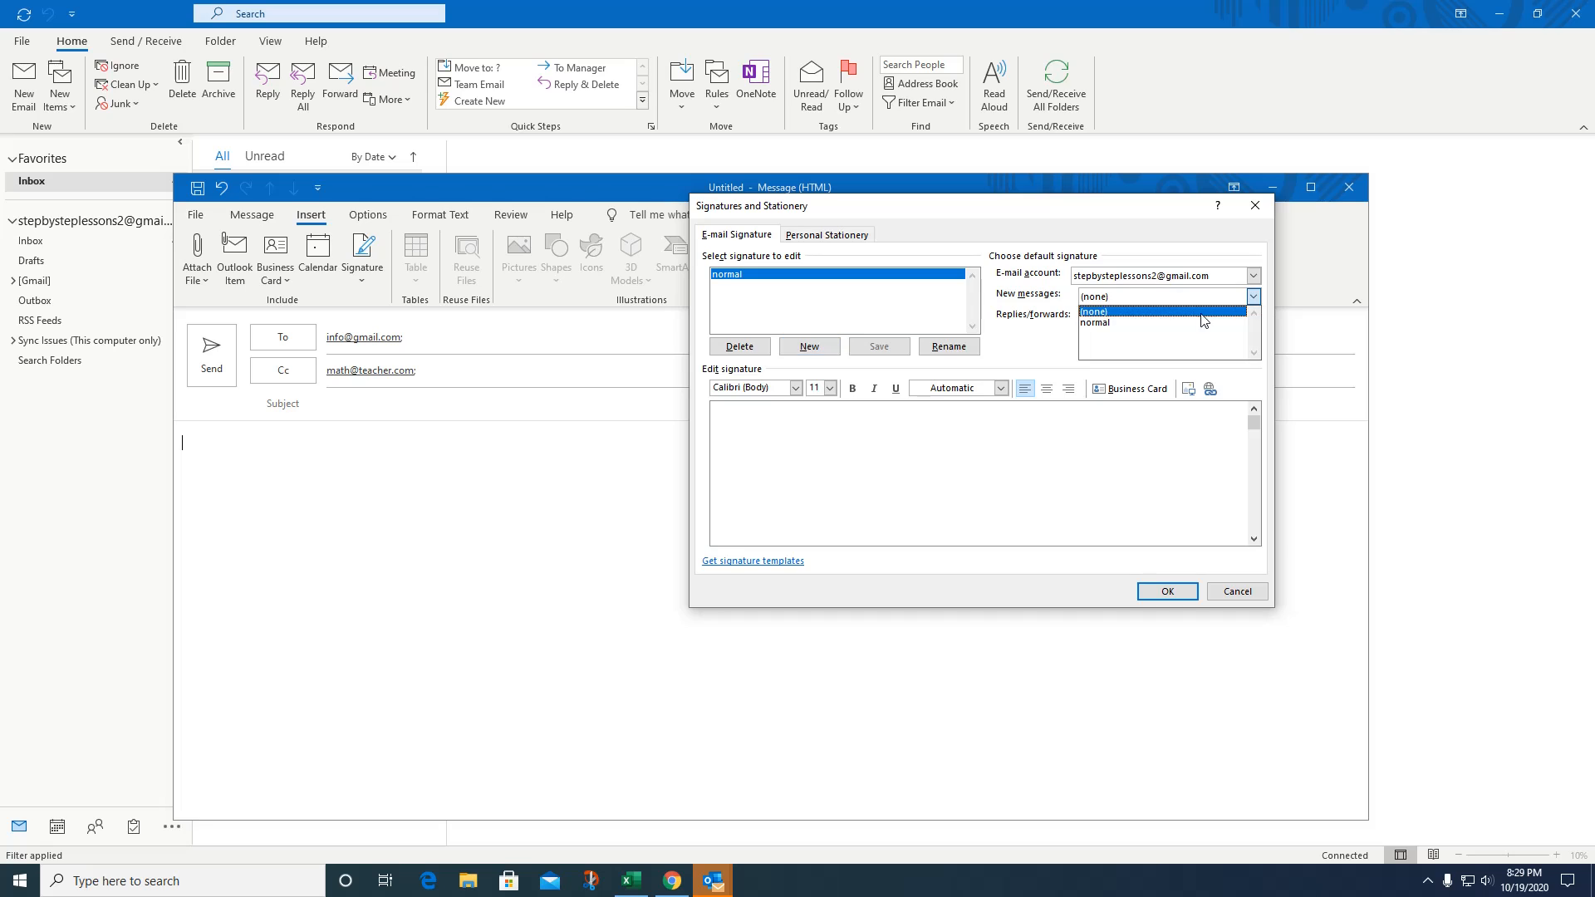
{"action": "left_click", "coordinate": [1124, 324]}
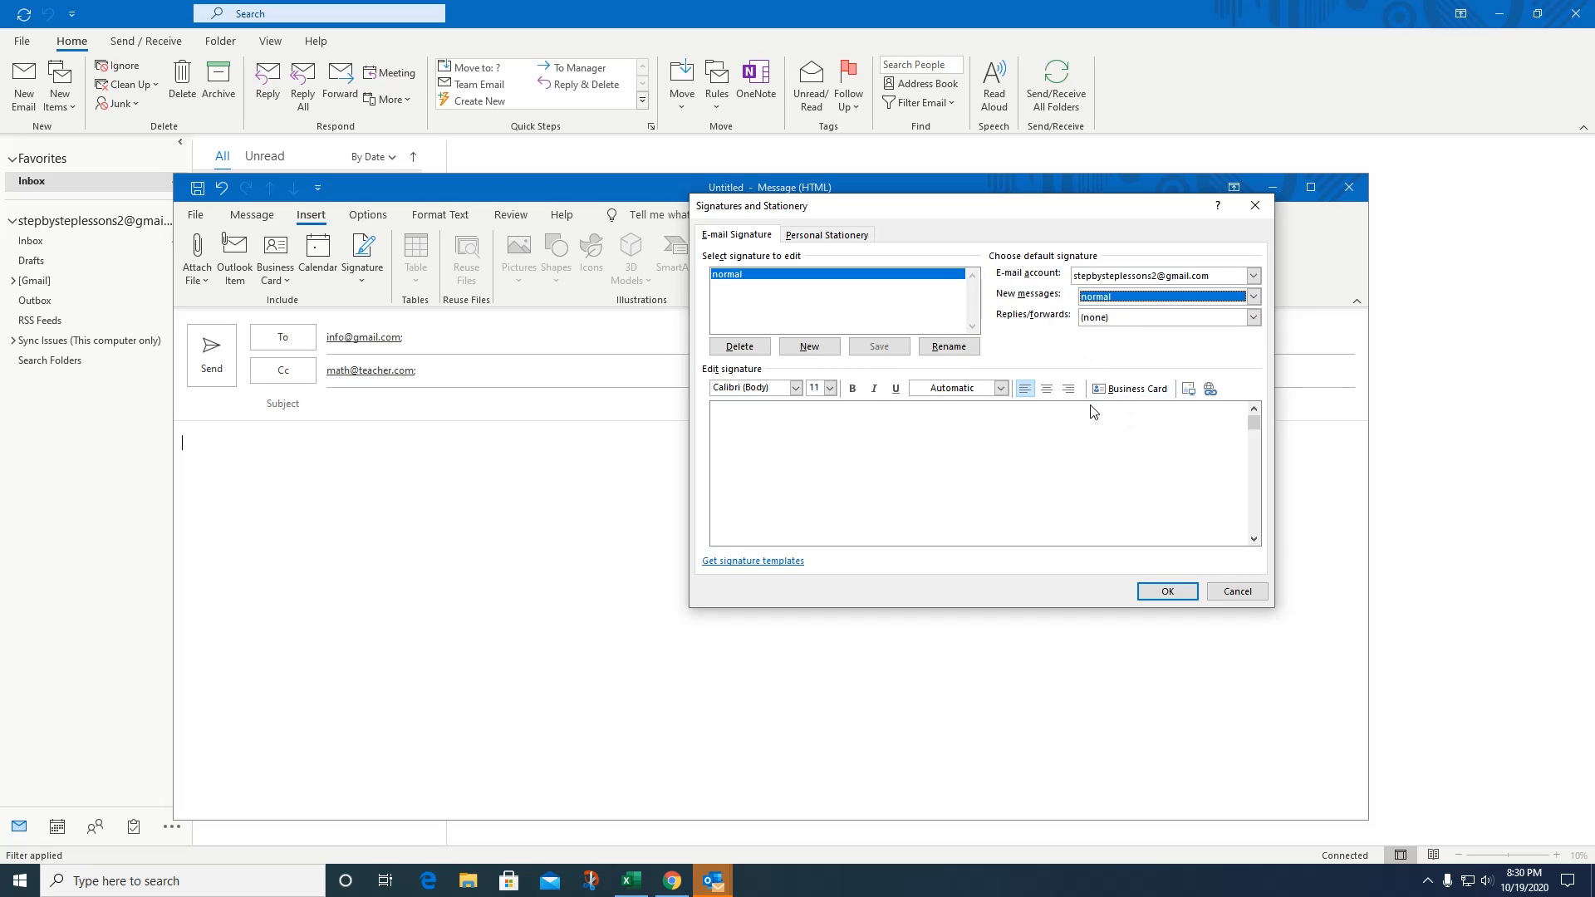
{"action": "left_click", "coordinate": [798, 430]}
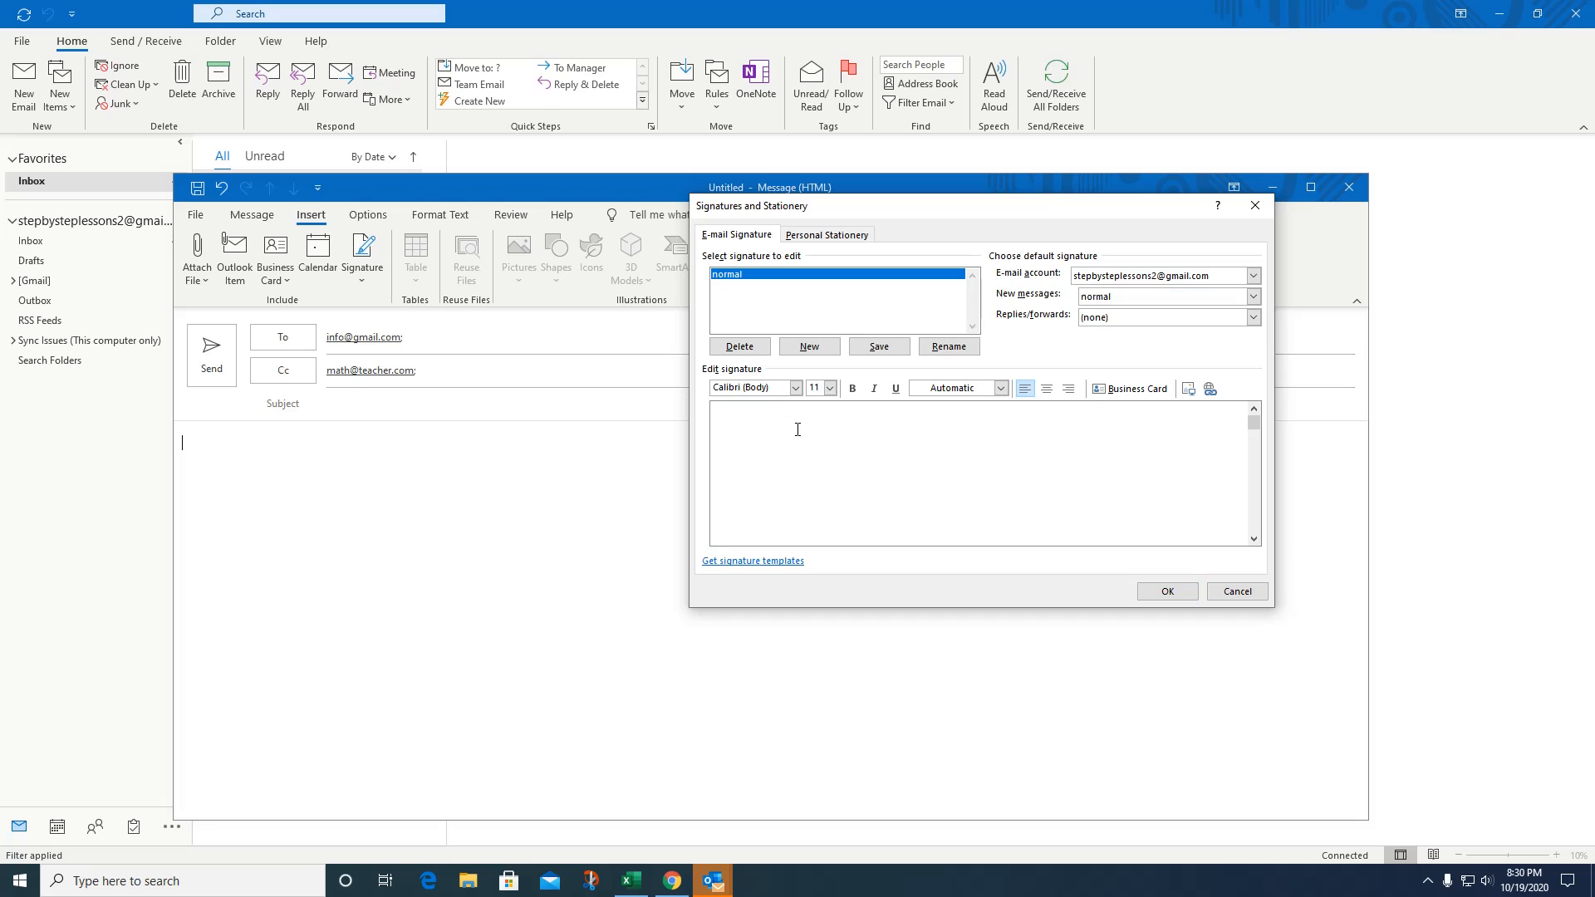
{"action": "type", "text": "Kim "}
{"action": "type", "text": "Step By Step Lessons "}
{"action": "type", "text": "www"}
{"action": "type", "text": ".stepbysteplessons.com"}
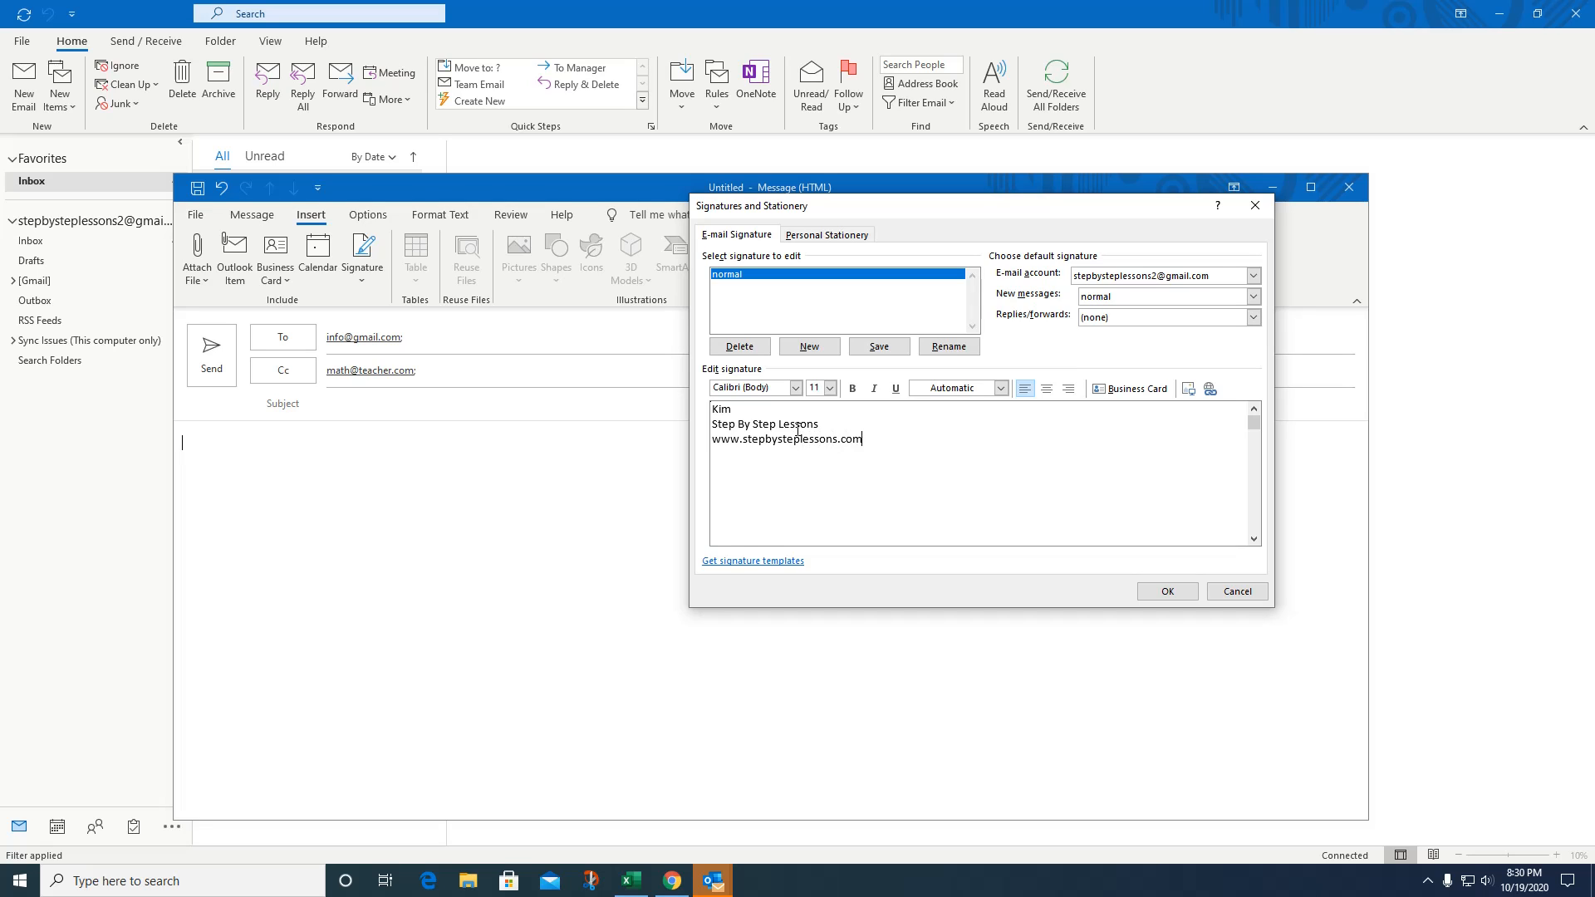
{"action": "key", "text": "Return"}
{"action": "left_click_drag", "start_coordinate": [833, 427], "coordinate": [711, 425]}
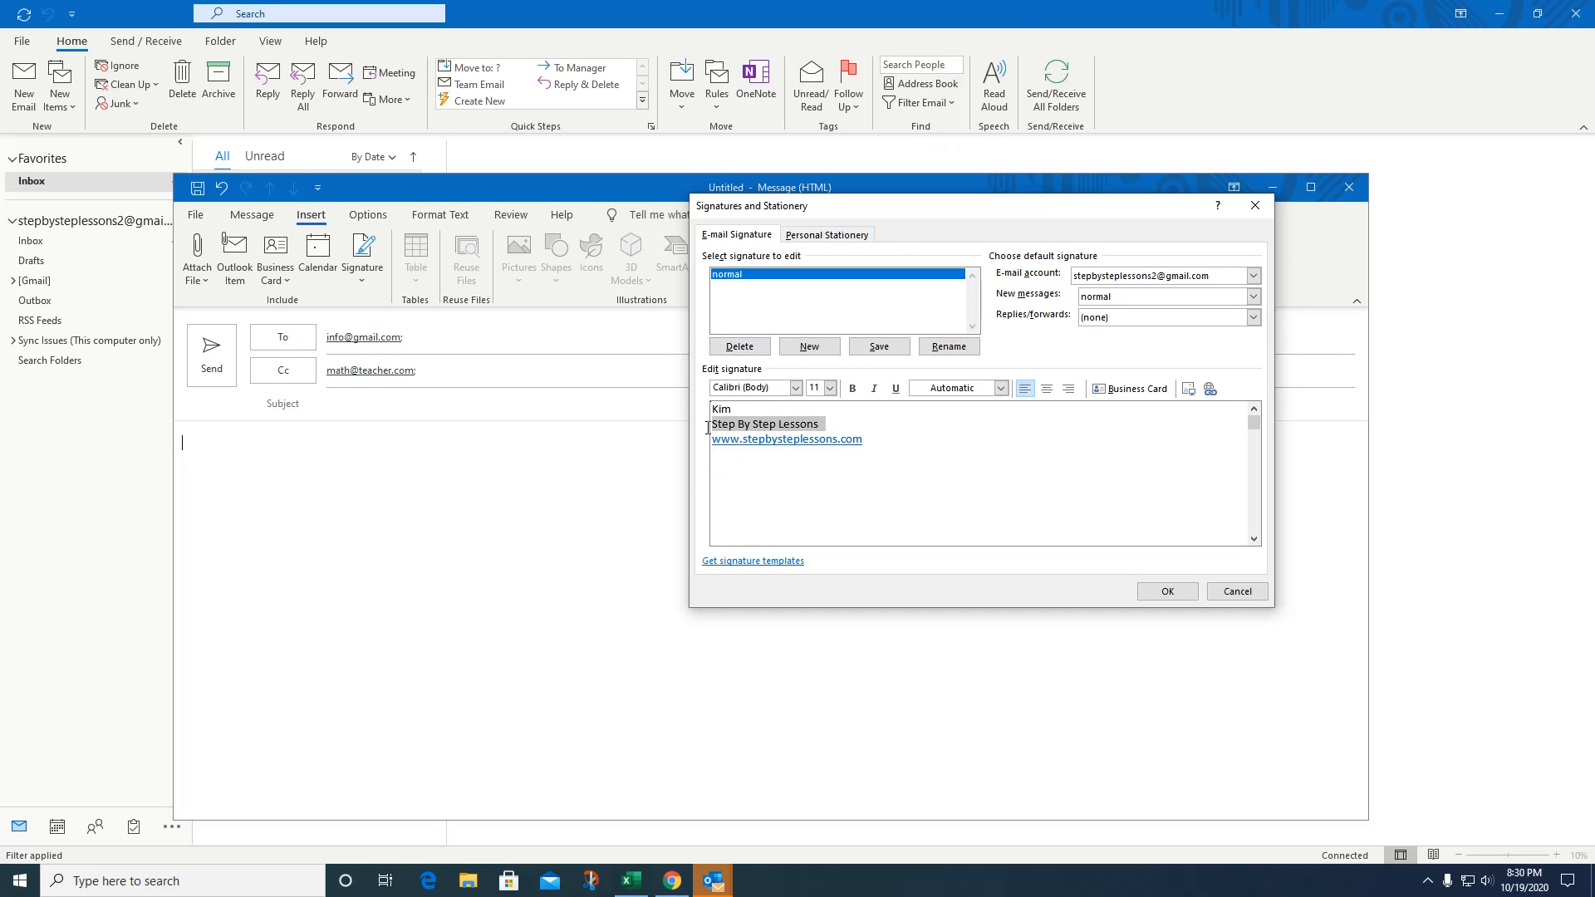
{"action": "left_click", "coordinate": [852, 389]}
Set the name on the first signature line to the Cooper Black font.
{"action": "left_click", "coordinate": [890, 443]}
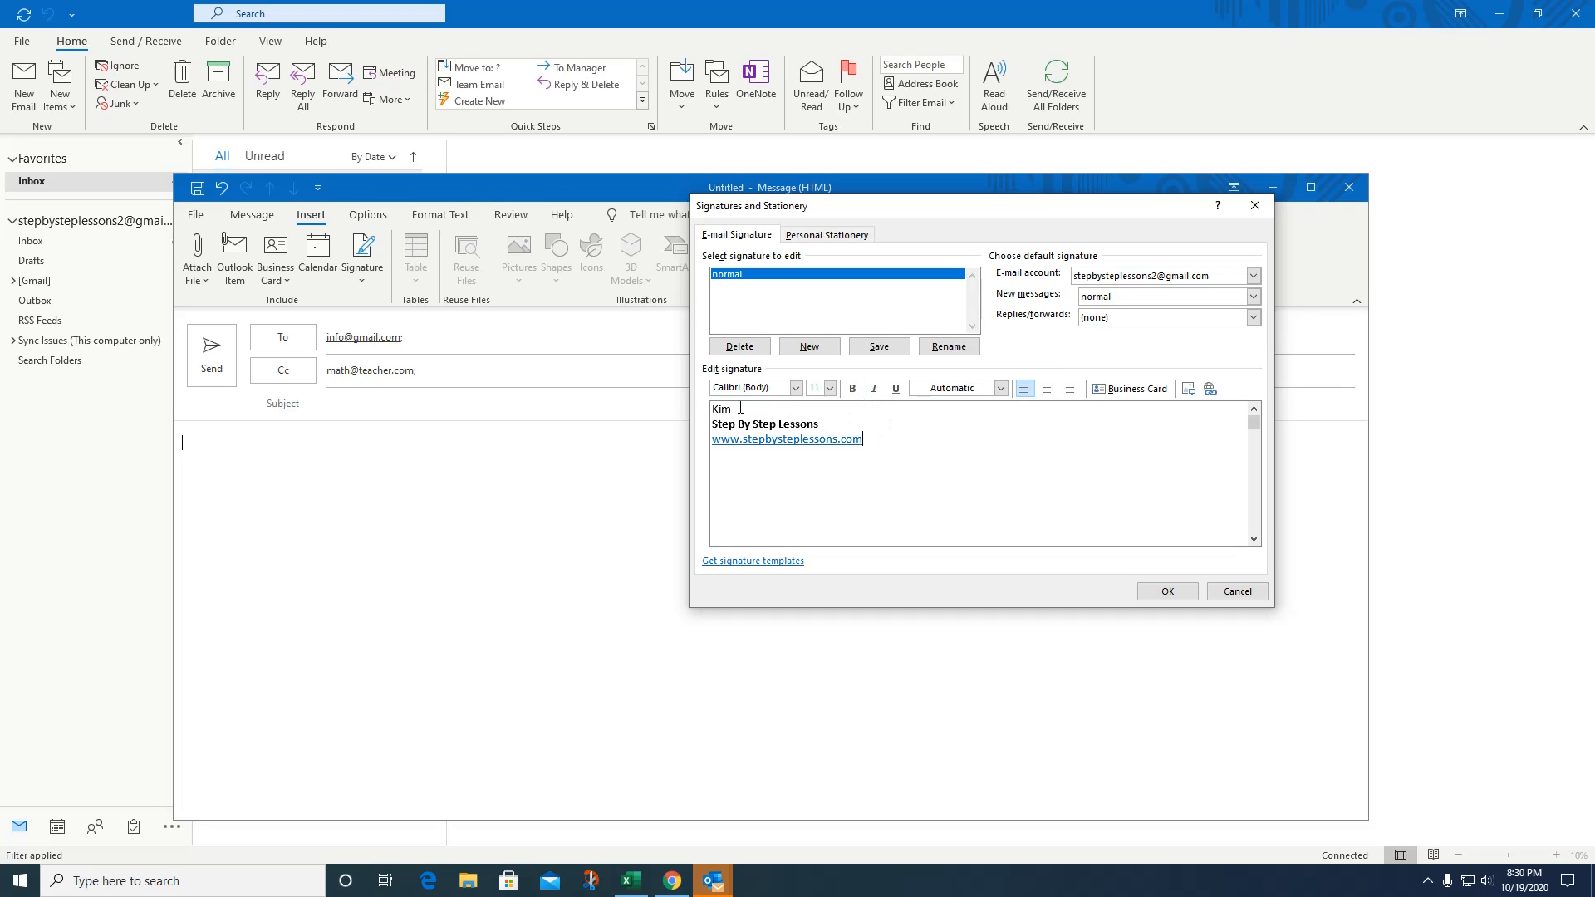
{"action": "left_click_drag", "start_coordinate": [739, 408], "coordinate": [721, 406]}
{"action": "left_click", "coordinate": [795, 388]}
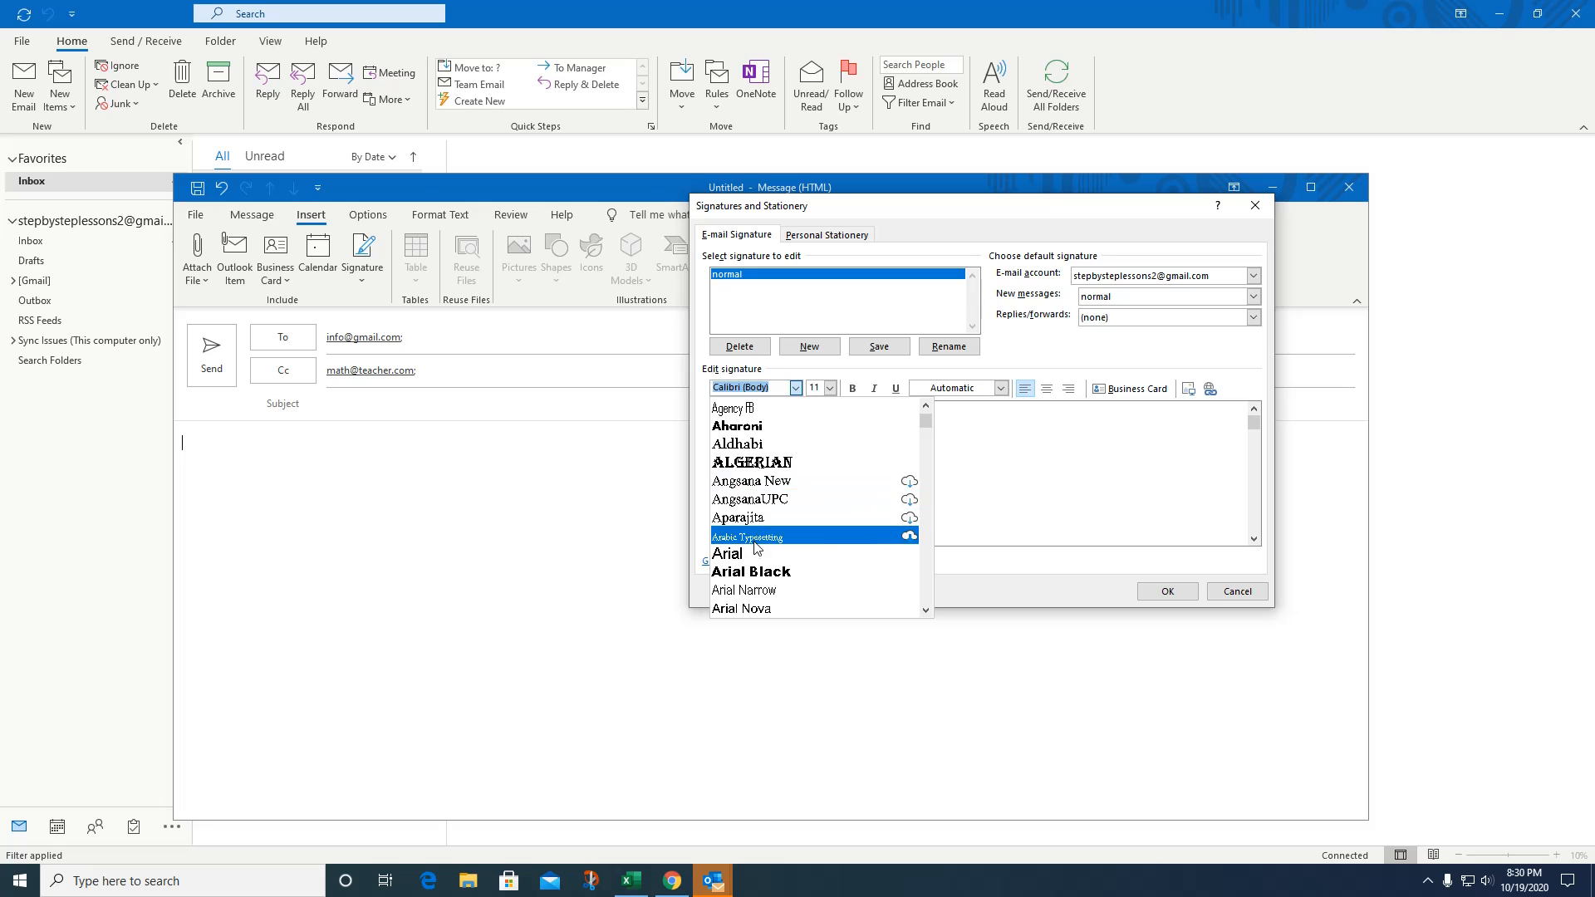
{"action": "scroll", "coordinate": [822, 548], "scroll_direction": "down", "scroll_amount": 2}
{"action": "scroll", "coordinate": [827, 542], "scroll_direction": "down", "scroll_amount": 10}
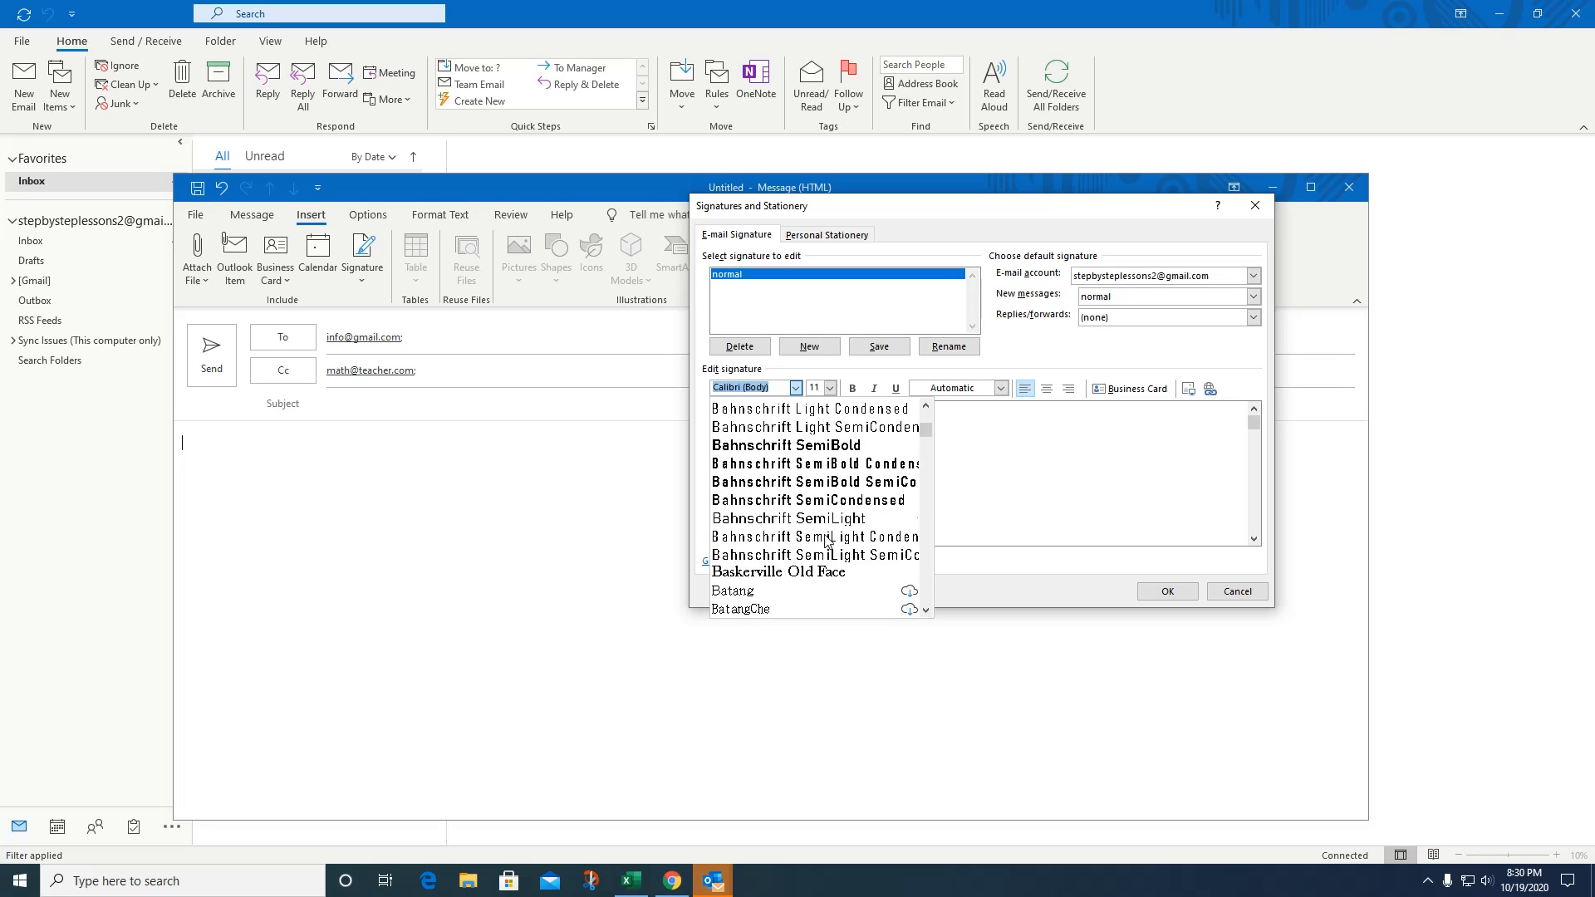
{"action": "scroll", "coordinate": [827, 541], "scroll_direction": "down", "scroll_amount": 7}
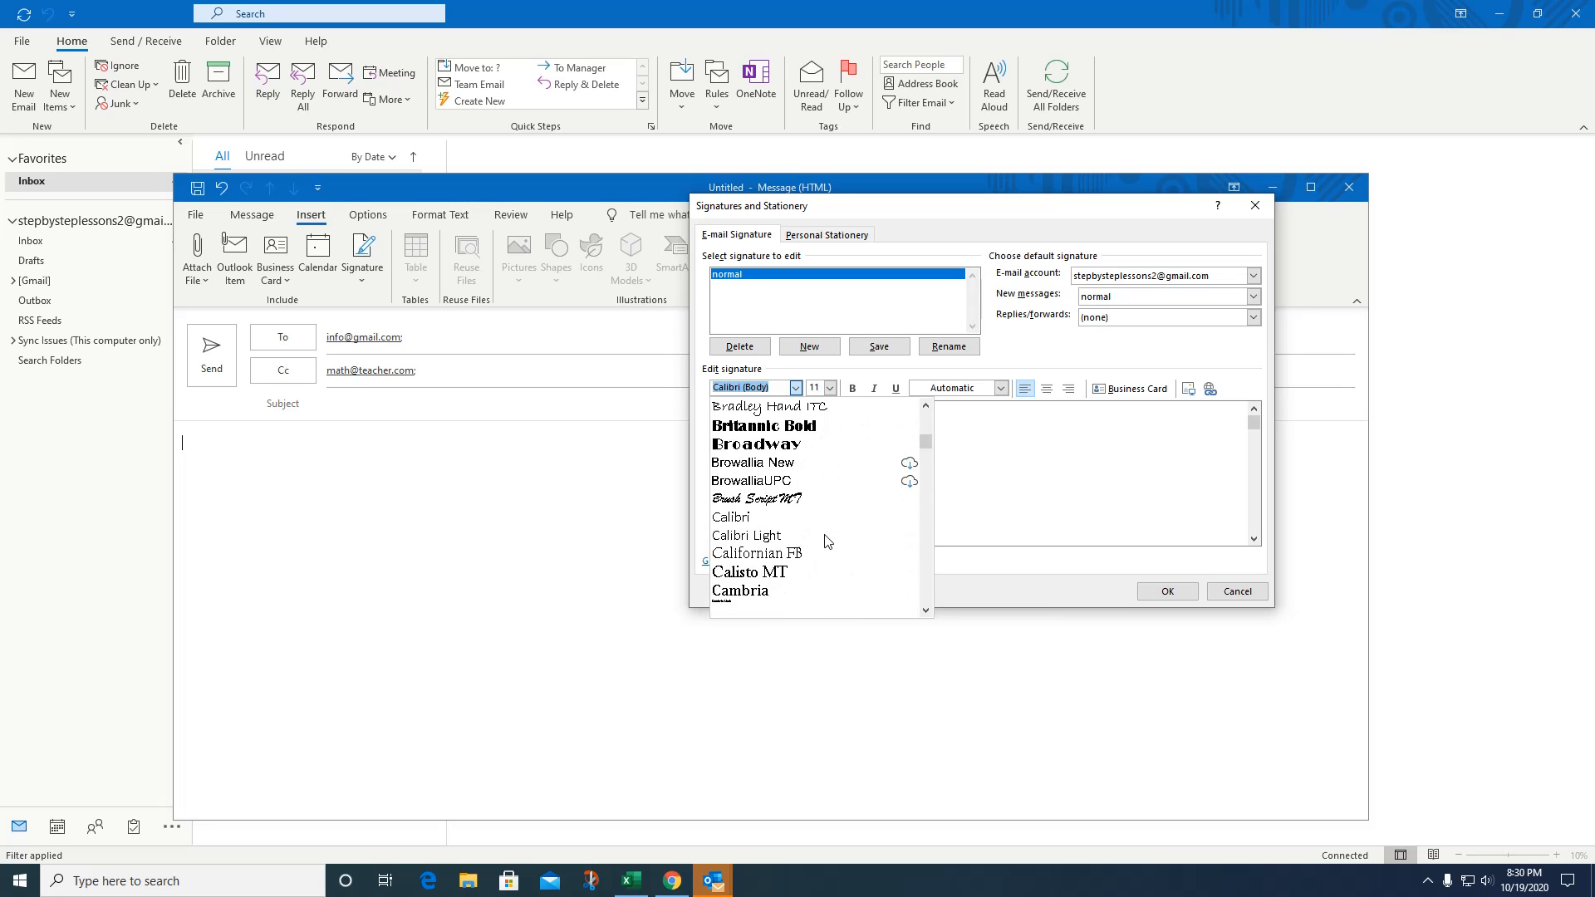
{"action": "scroll", "coordinate": [827, 542], "scroll_direction": "down", "scroll_amount": 5}
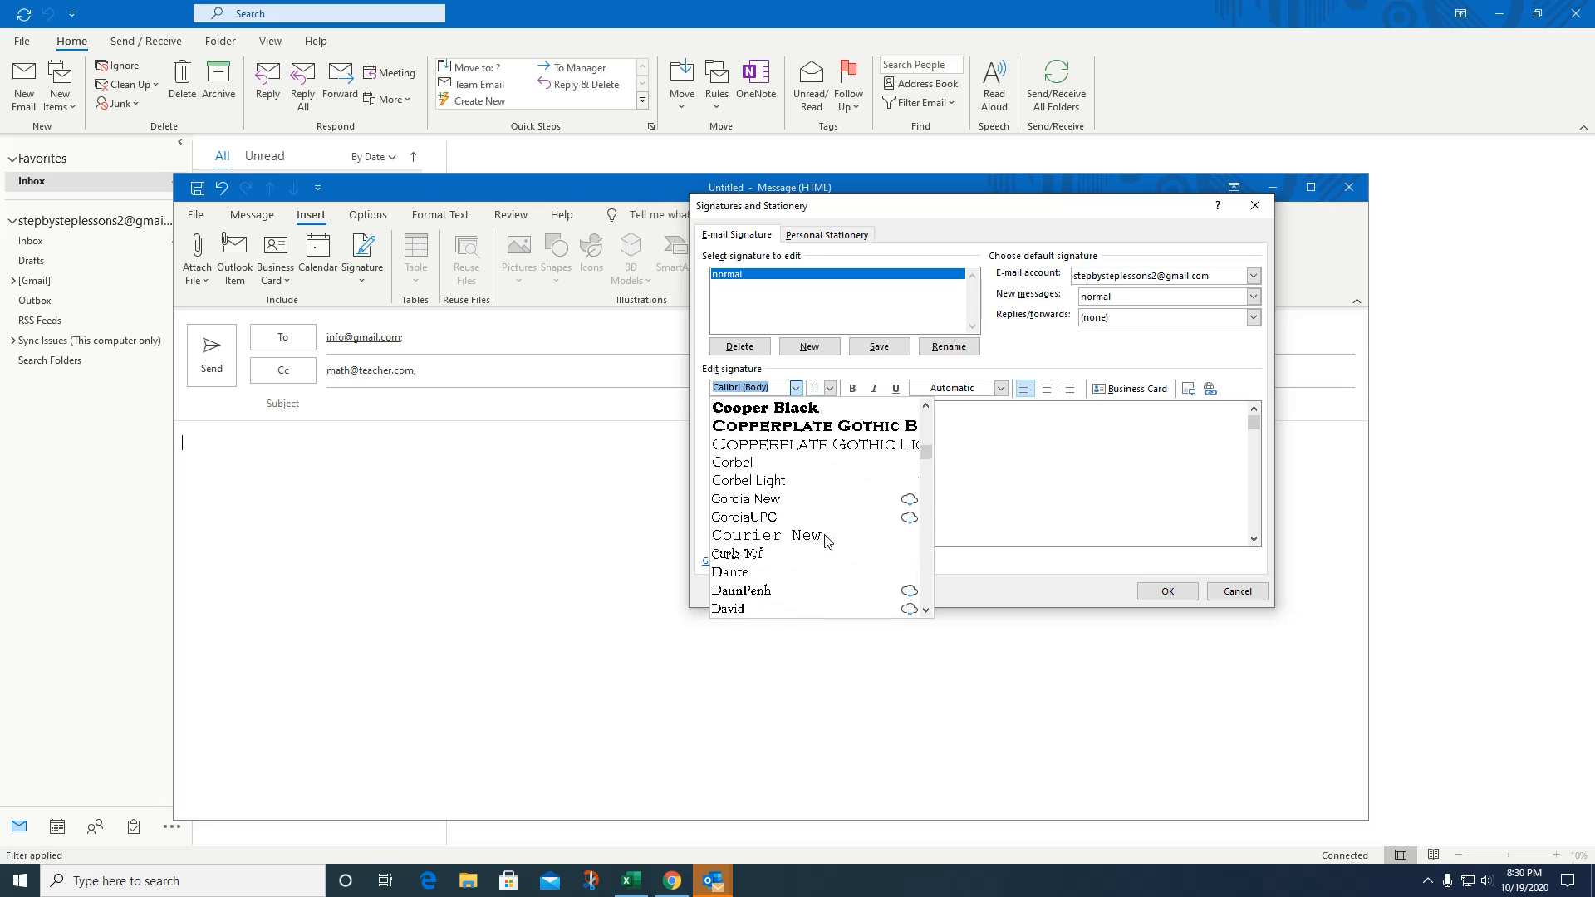
{"action": "left_click", "coordinate": [786, 407]}
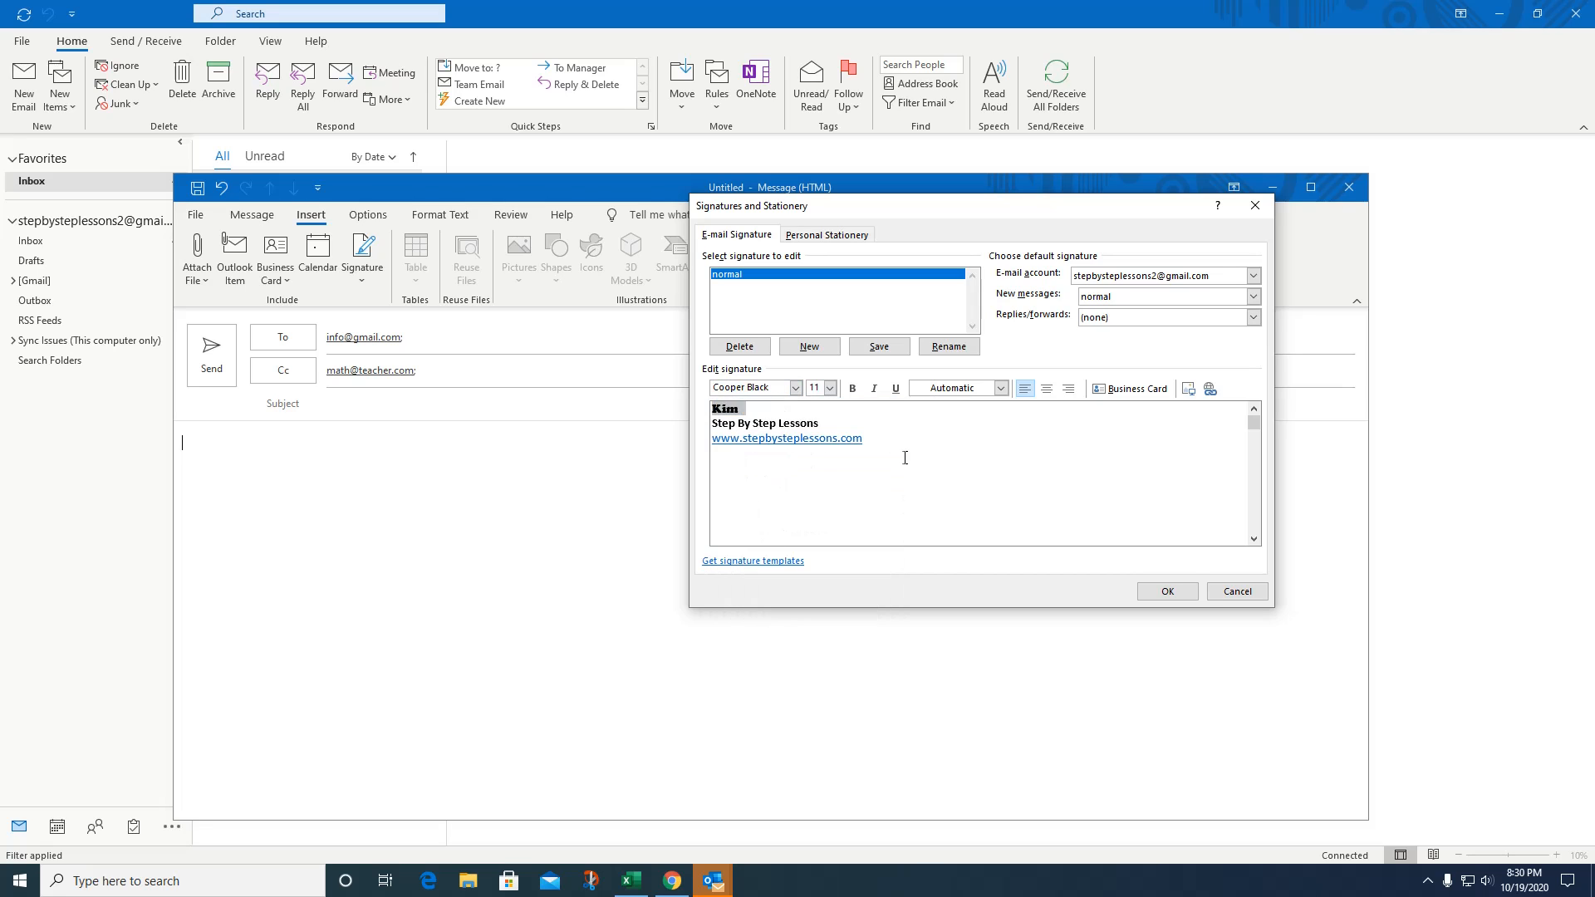
Try centering all three signature lines, revert them to left alignment, and save the signature.
{"action": "left_click", "coordinate": [987, 467]}
{"action": "left_click_drag", "start_coordinate": [878, 439], "coordinate": [711, 409]}
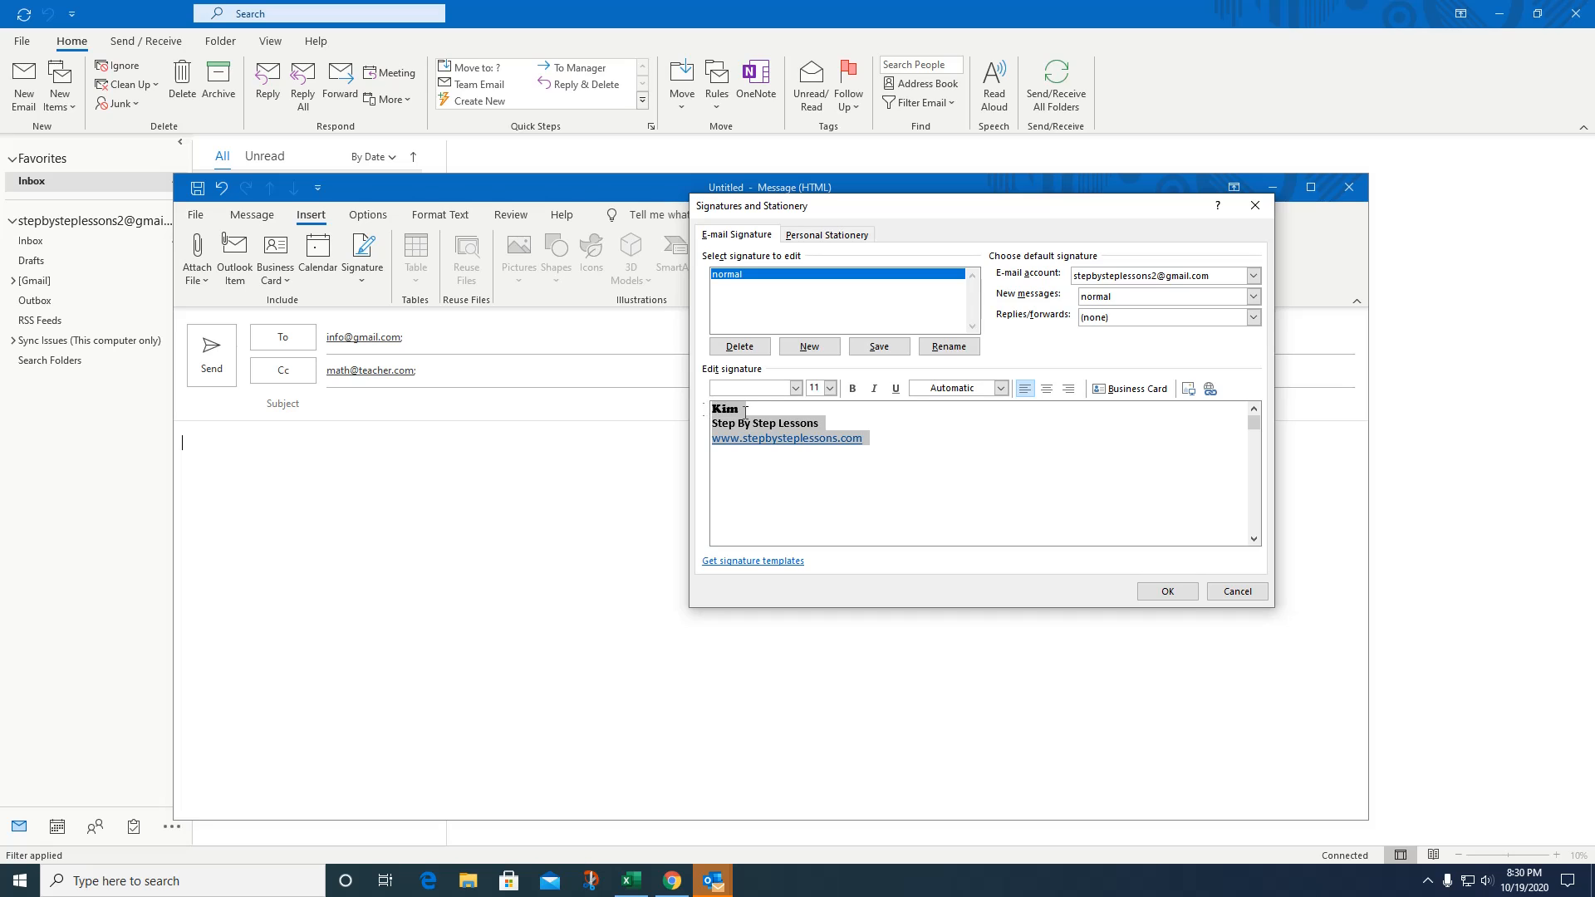
{"action": "left_click", "coordinate": [1047, 390]}
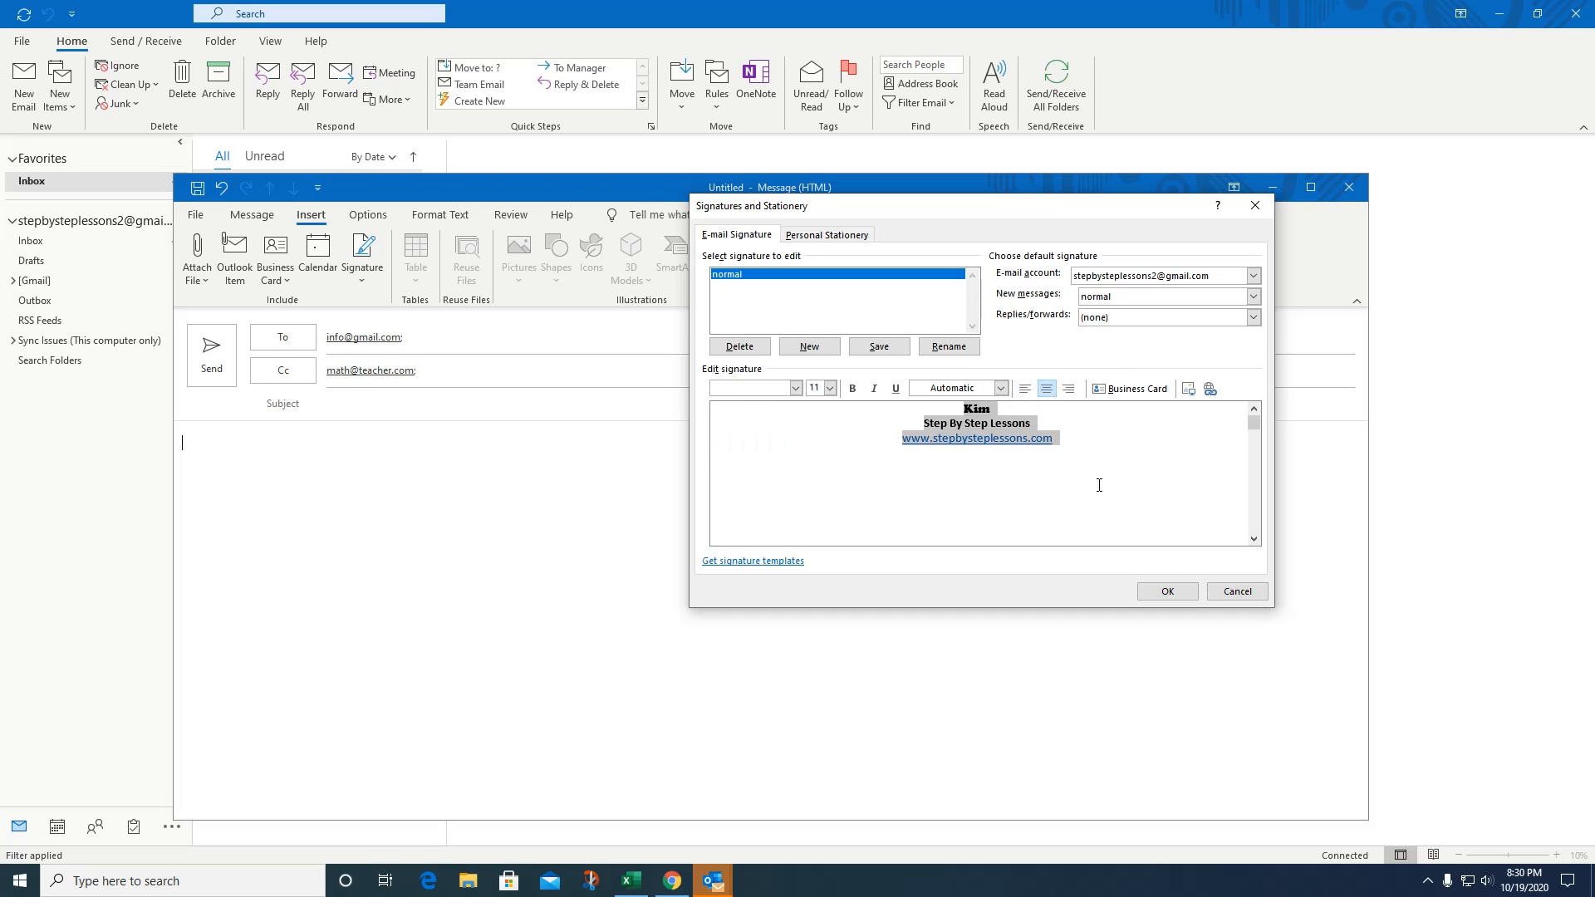
{"action": "left_click", "coordinate": [1025, 389]}
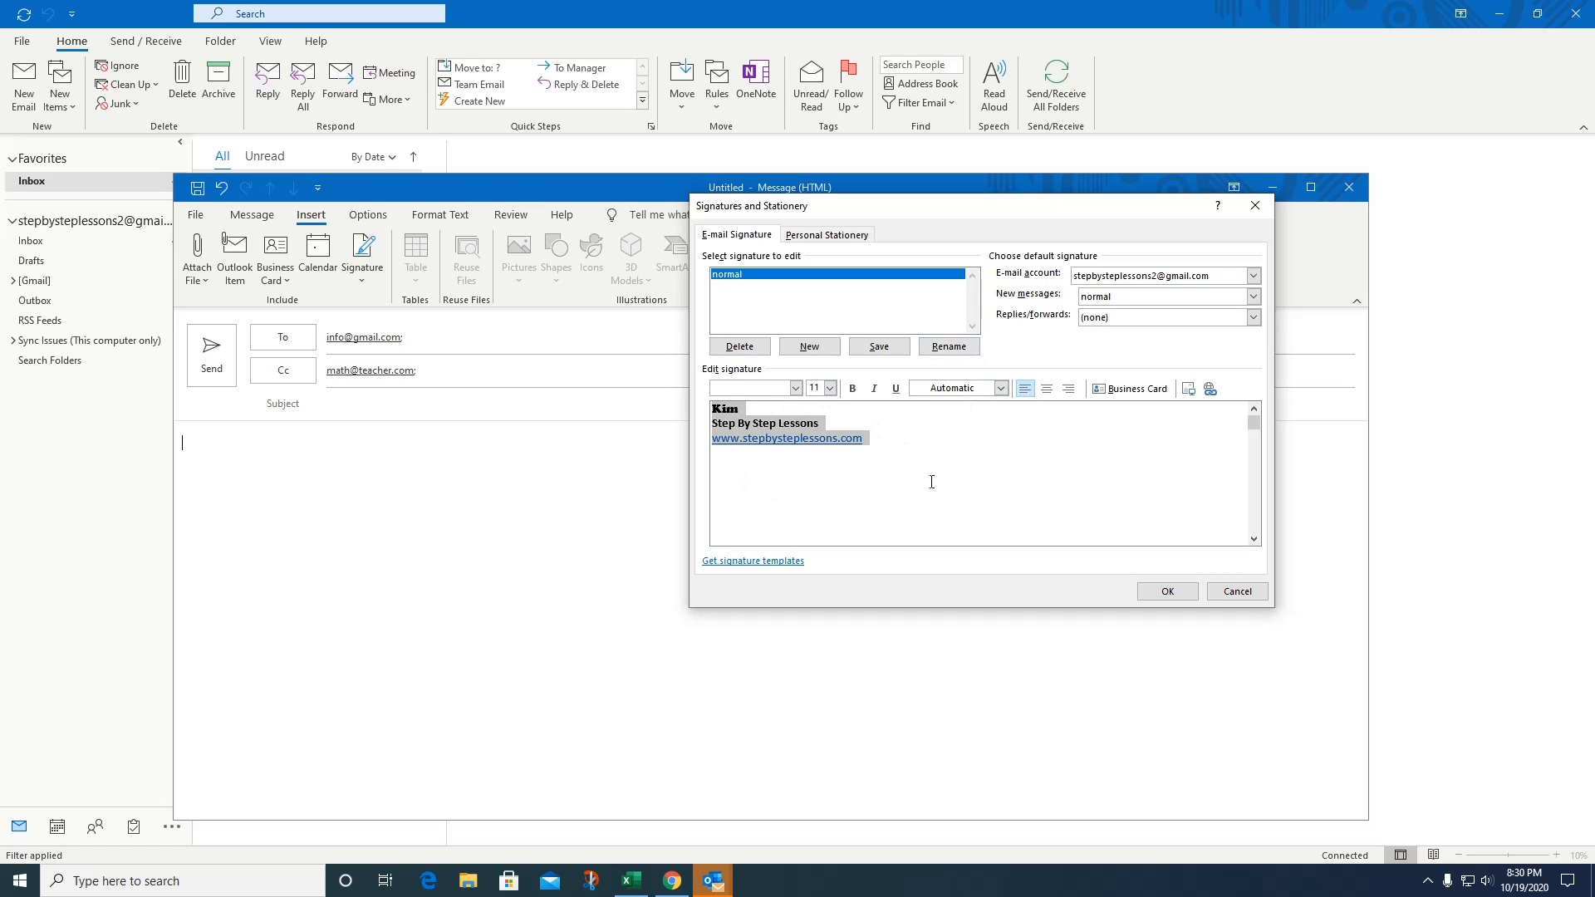
{"action": "left_click", "coordinate": [1163, 590]}
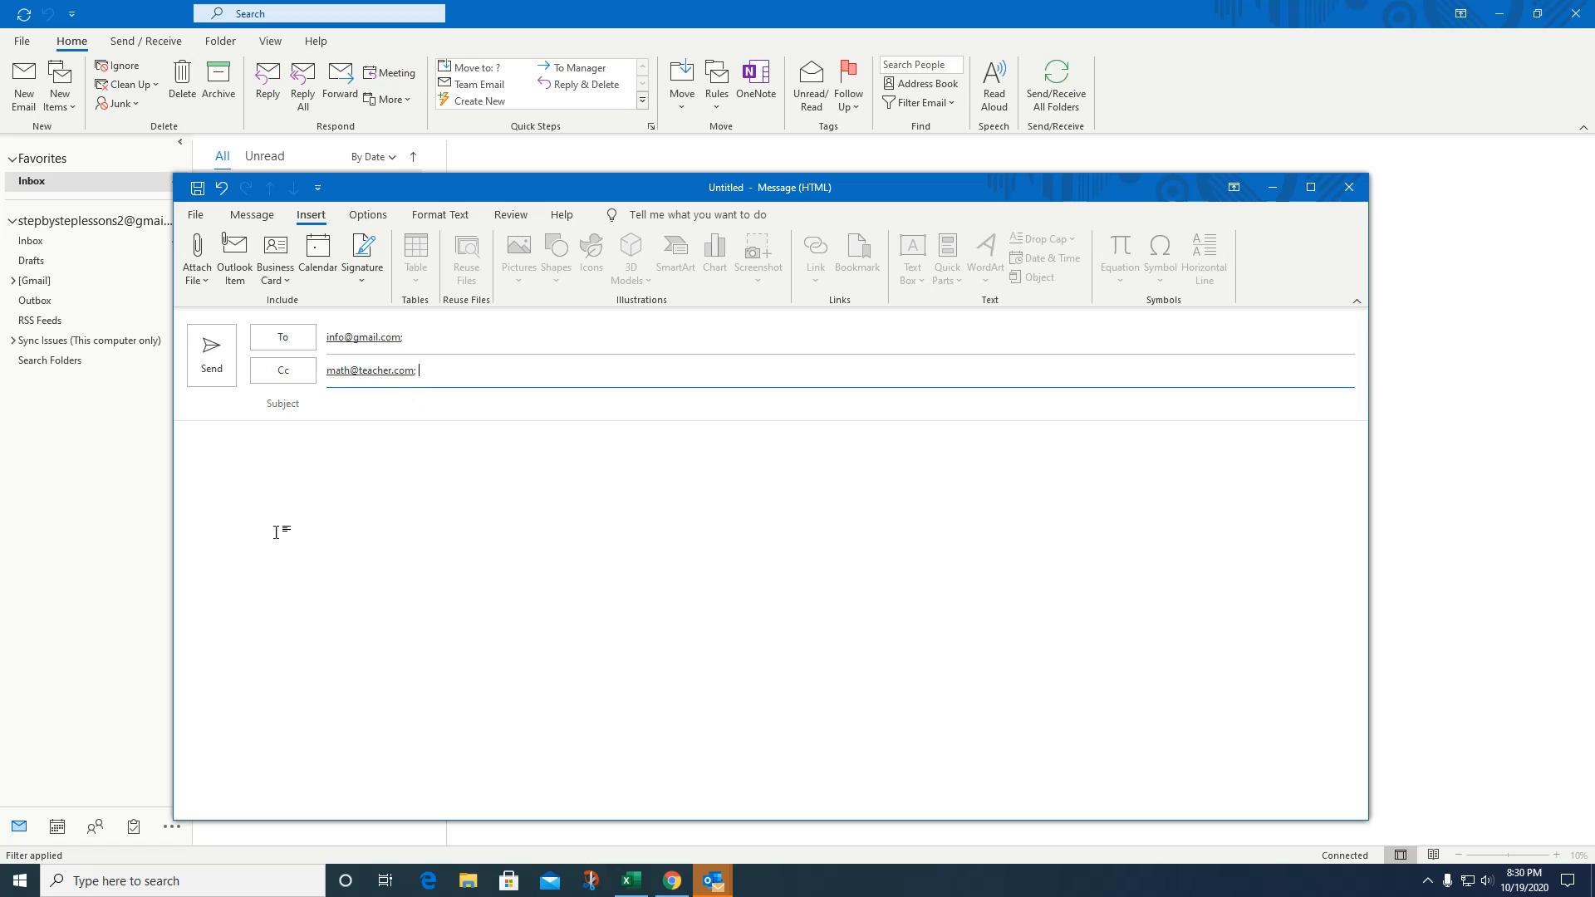
Insert the 'normal' signature with a blank line above it, then close the message without saving.
{"action": "left_click", "coordinate": [366, 283]}
{"action": "left_click", "coordinate": [387, 304]}
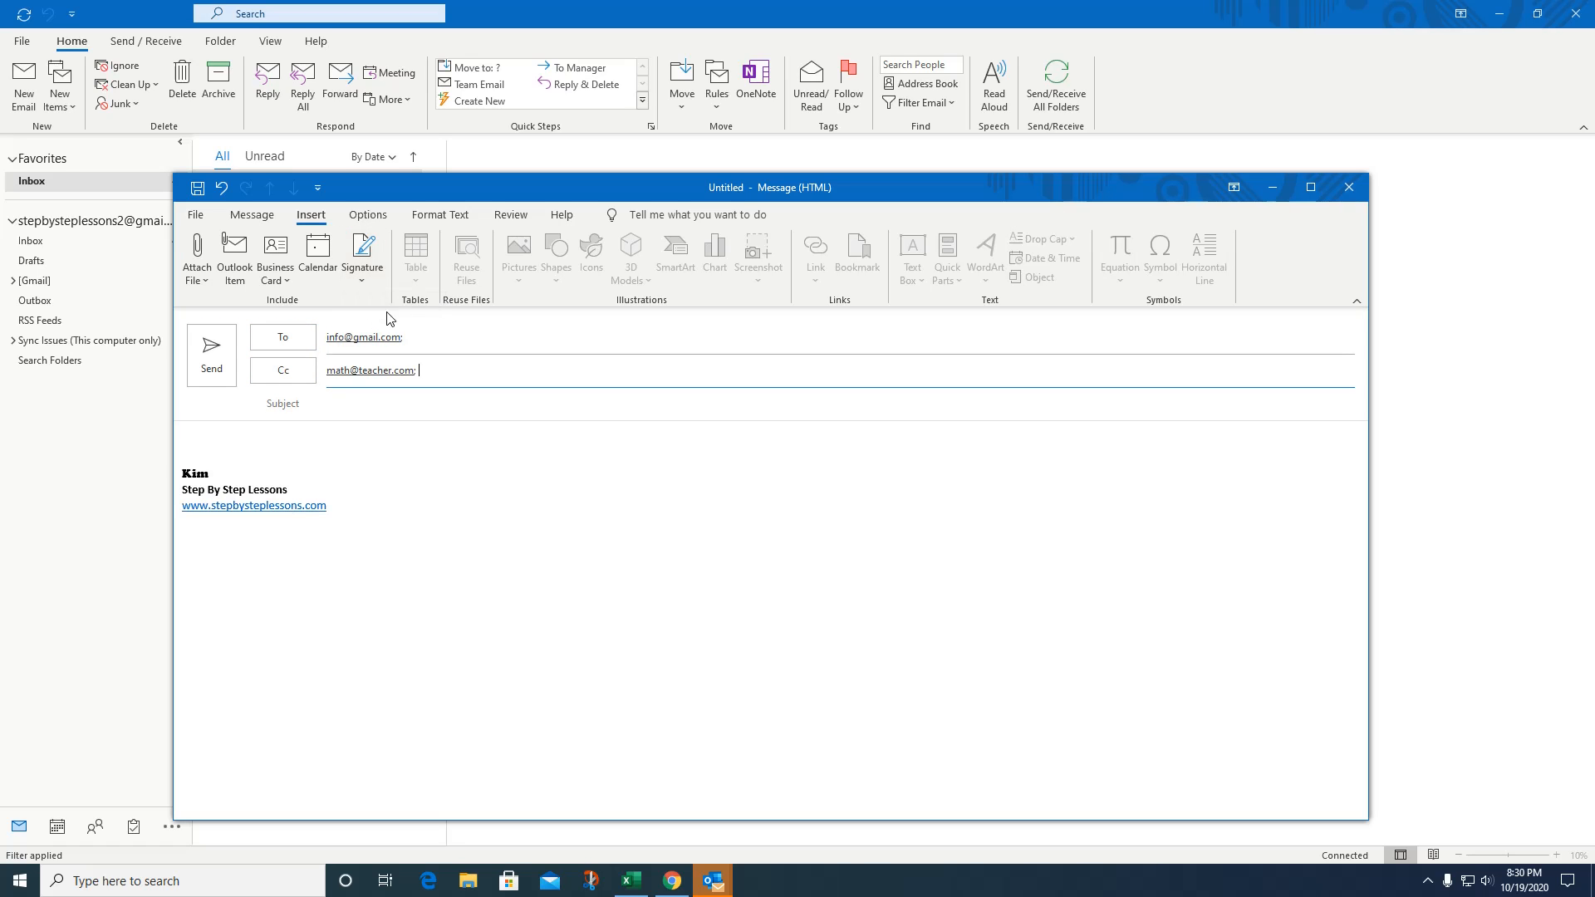
{"action": "left_click", "coordinate": [204, 434]}
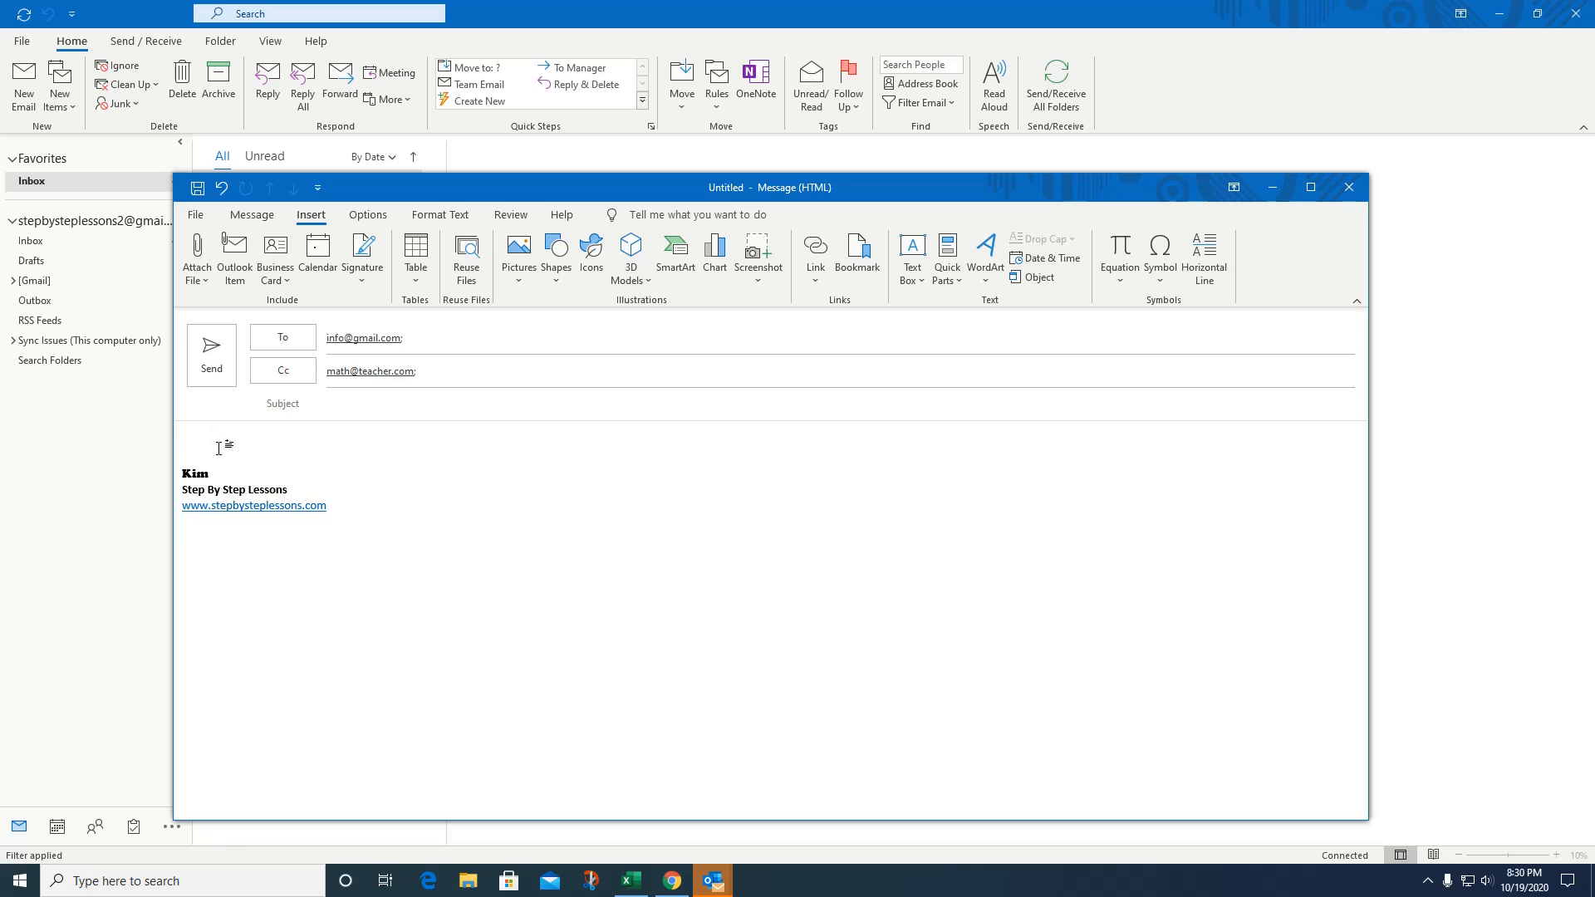
{"action": "key", "text": "Return"}
{"action": "key", "text": "Return"}
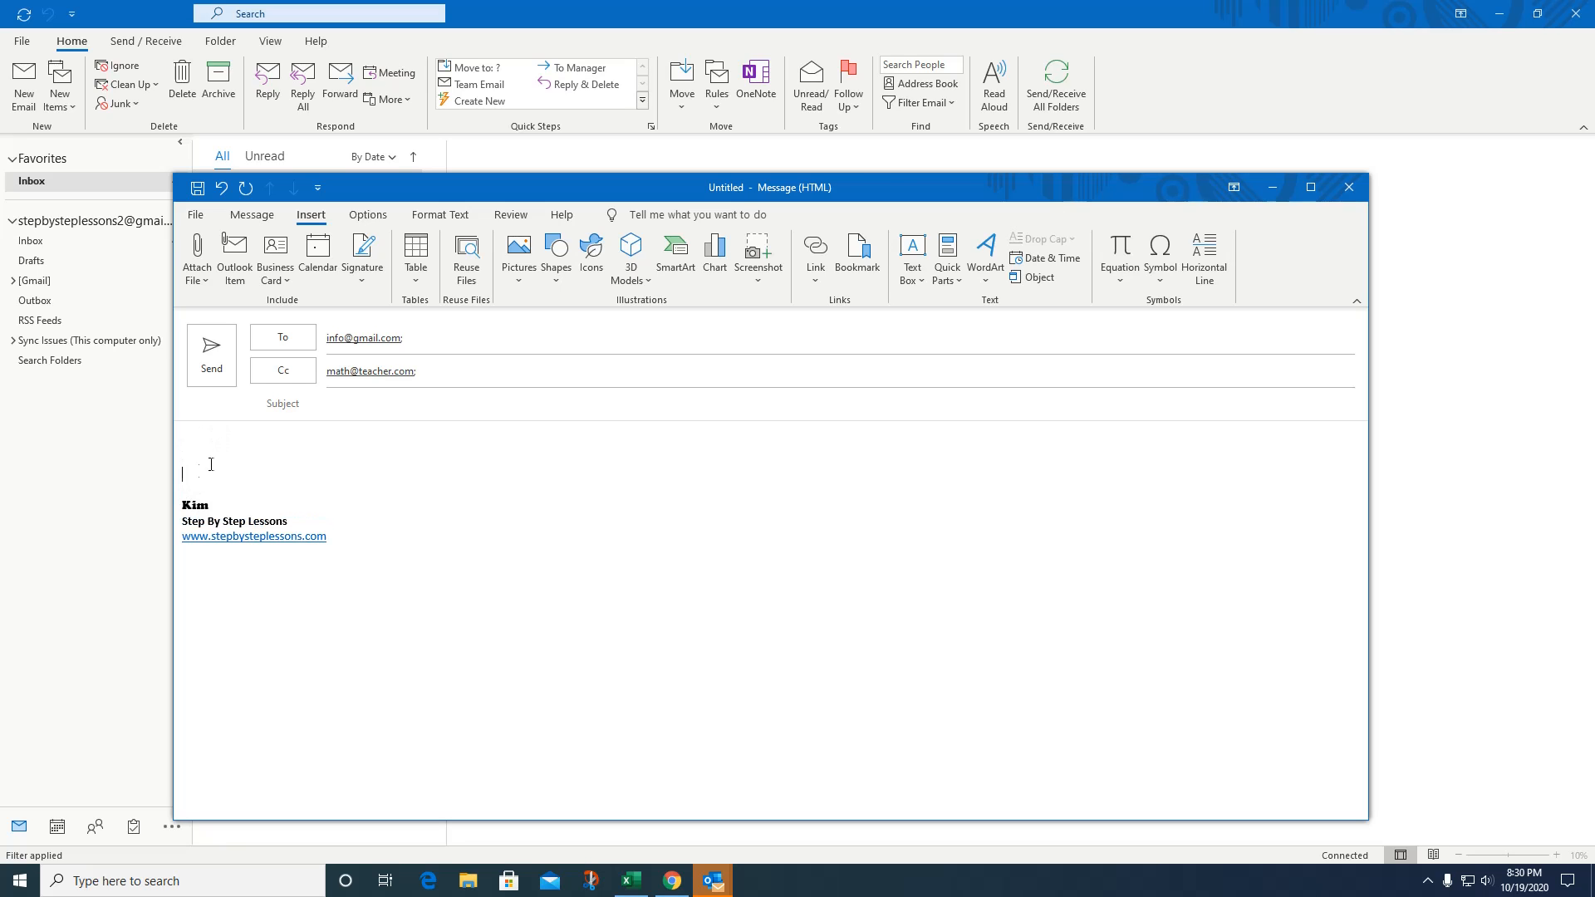
{"action": "left_click", "coordinate": [196, 437]}
{"action": "left_click", "coordinate": [1348, 187]}
{"action": "left_click", "coordinate": [804, 487]}
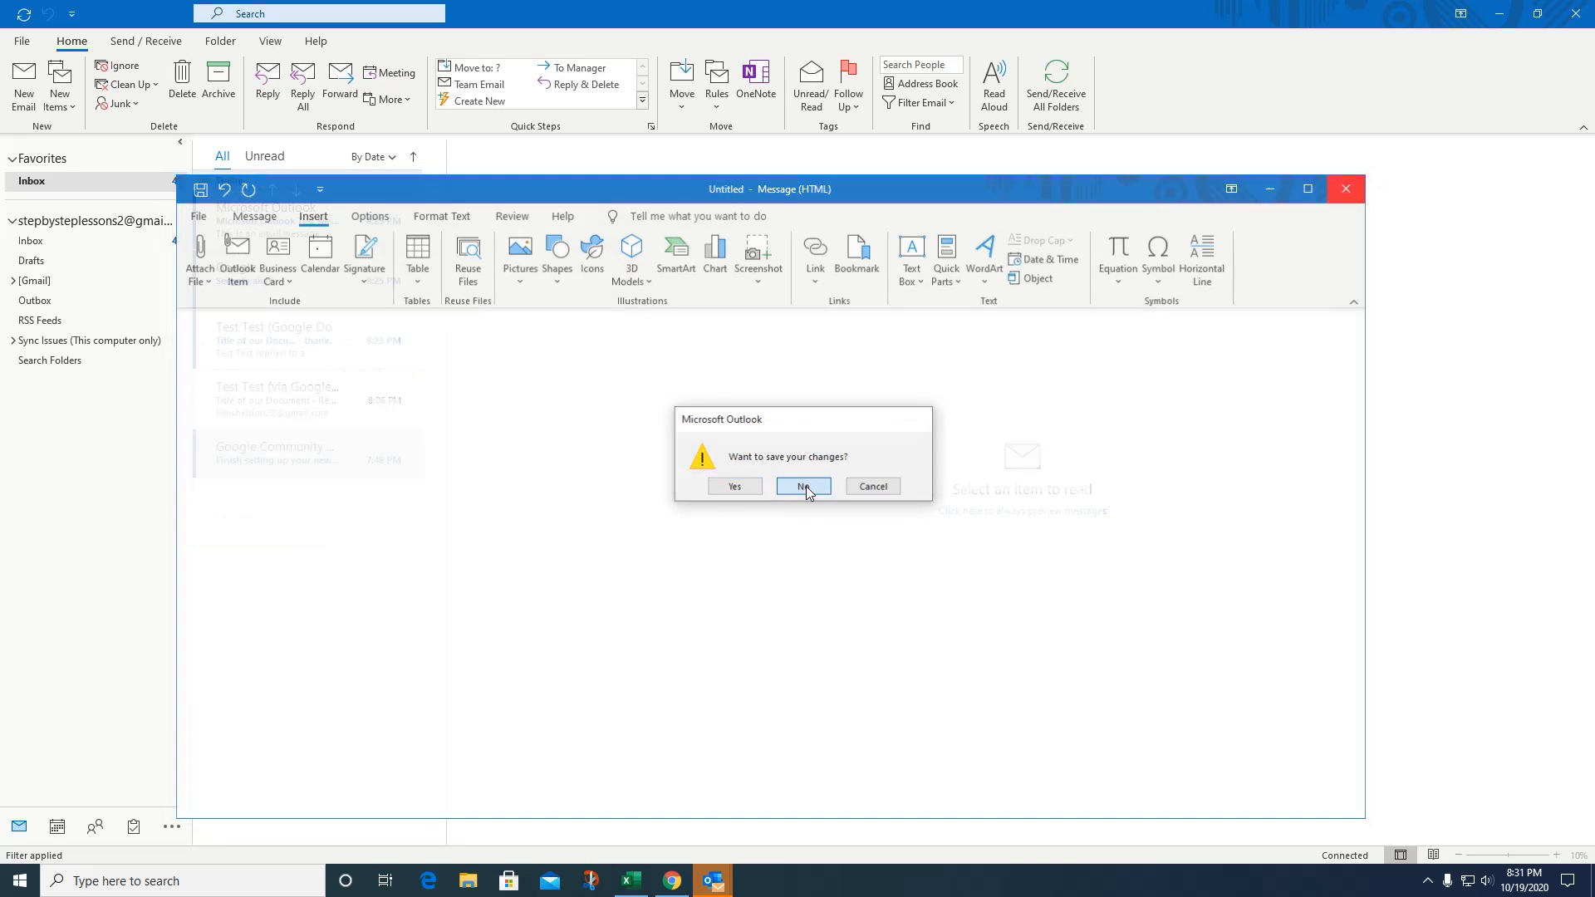
Start a new message and complete the To address by accepting the suggested '.co' contact.
{"action": "left_click", "coordinate": [24, 88]}
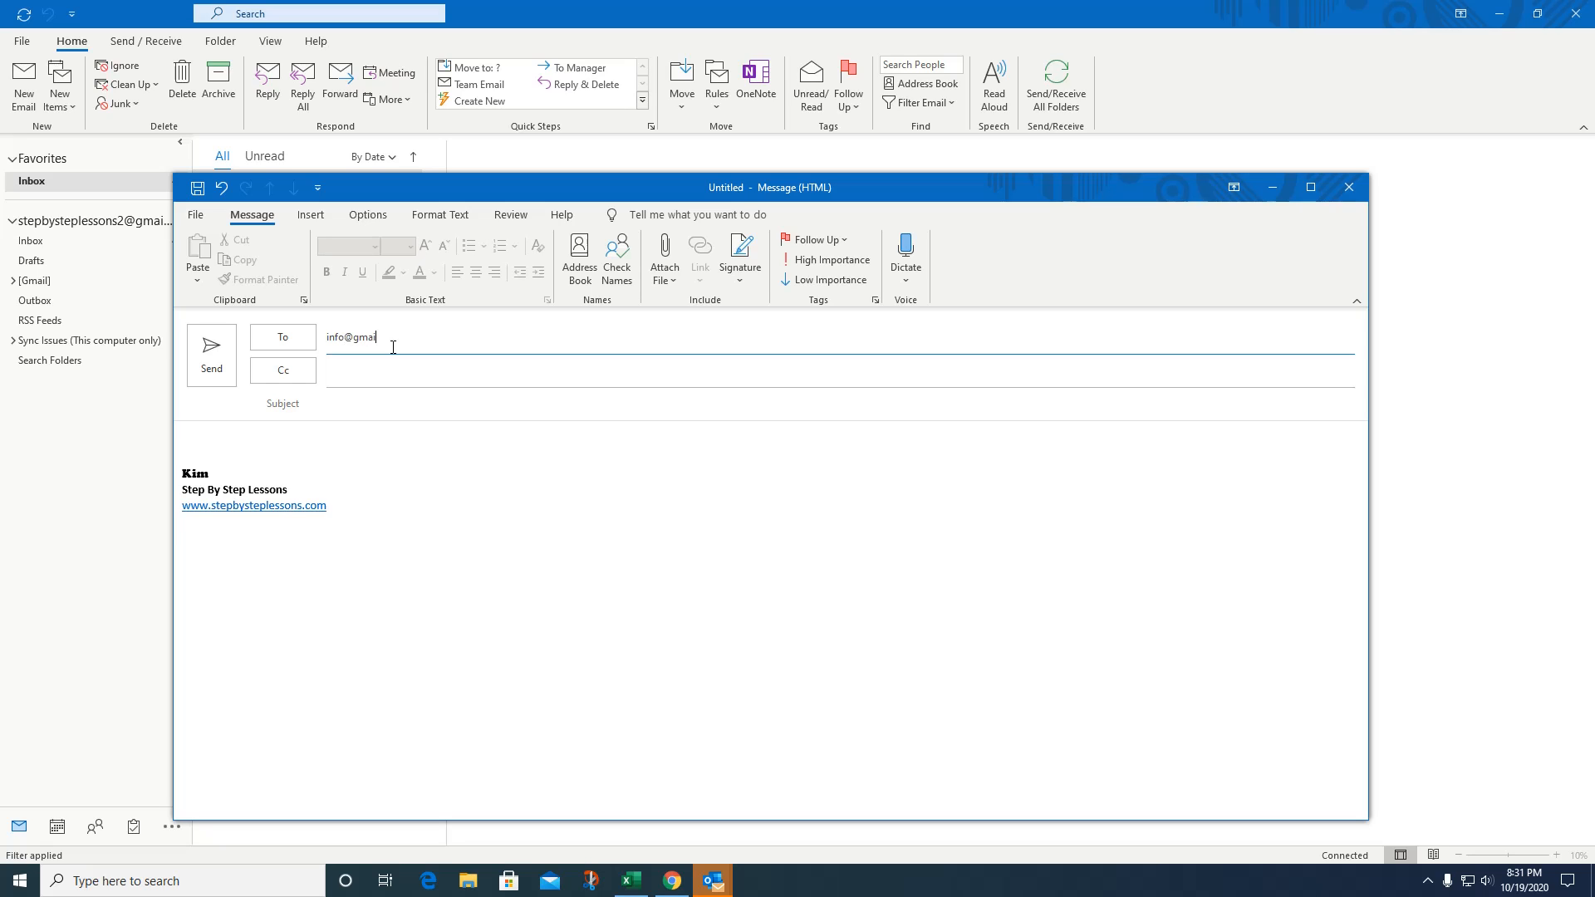
{"action": "type", "text": ".com"}
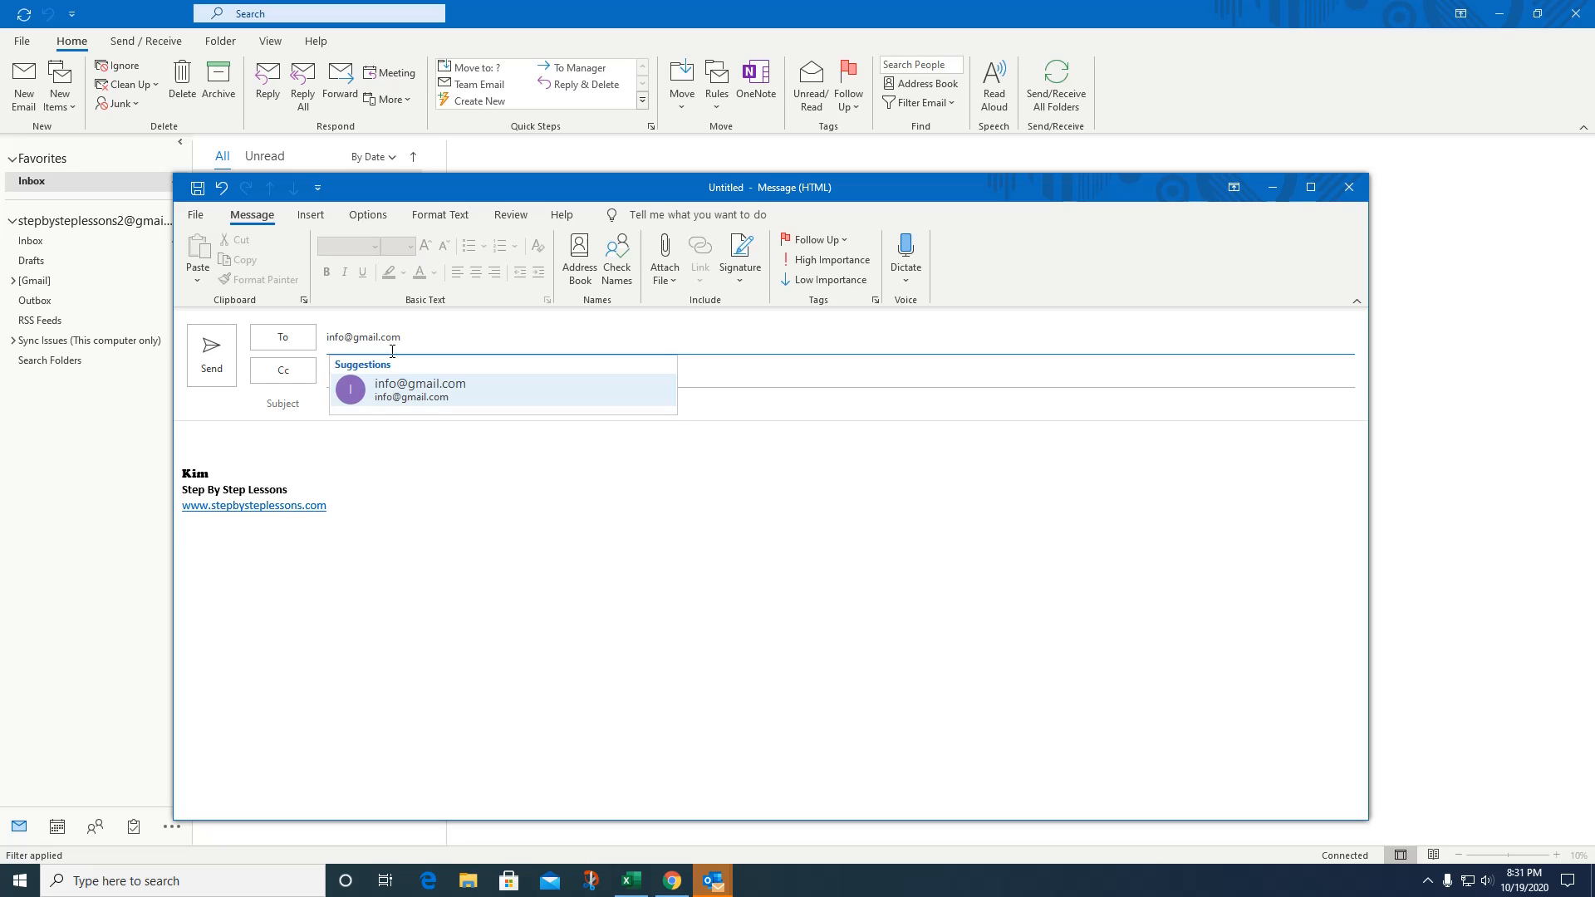
{"action": "left_click", "coordinate": [396, 388]}
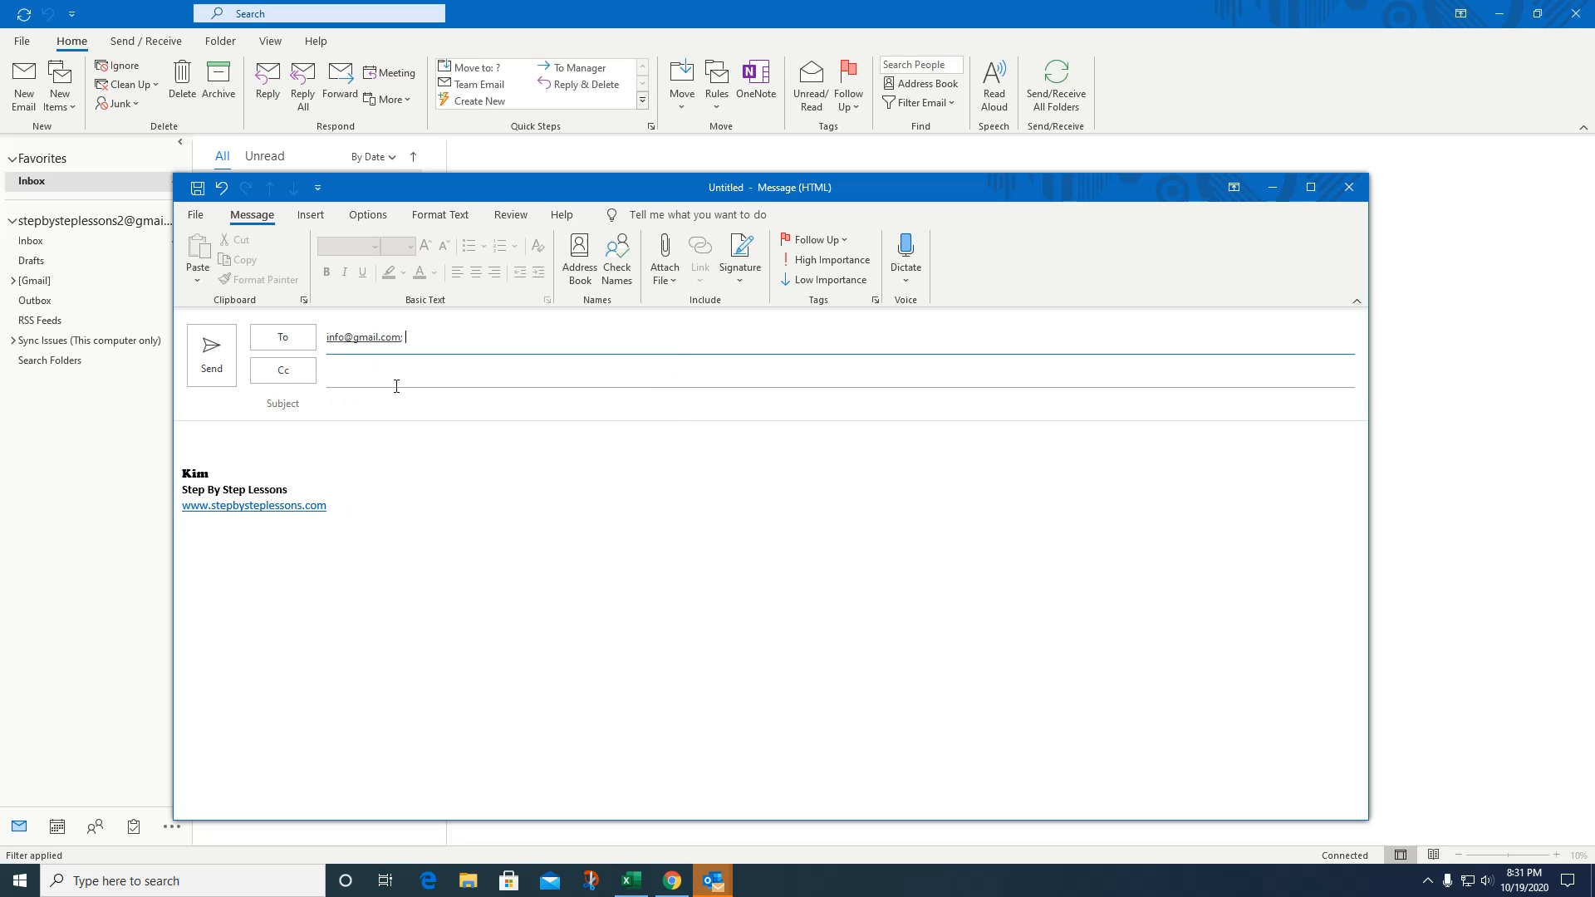
{"action": "left_click", "coordinate": [324, 227]}
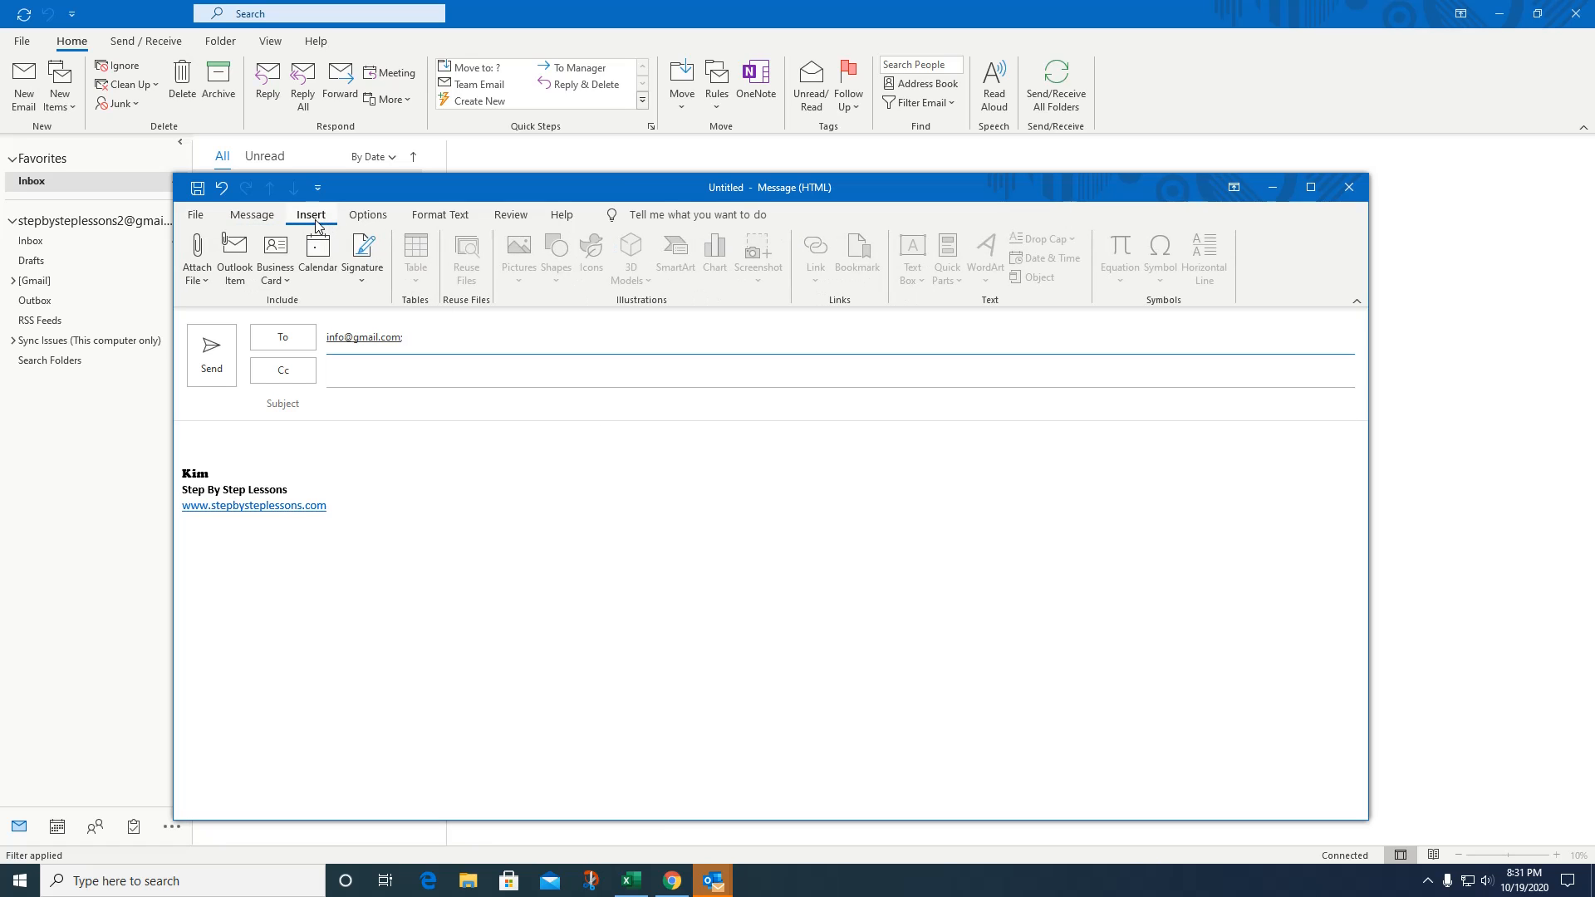
Insert the stock photo of horses running on a beach into the message body.
{"action": "left_click", "coordinate": [216, 433]}
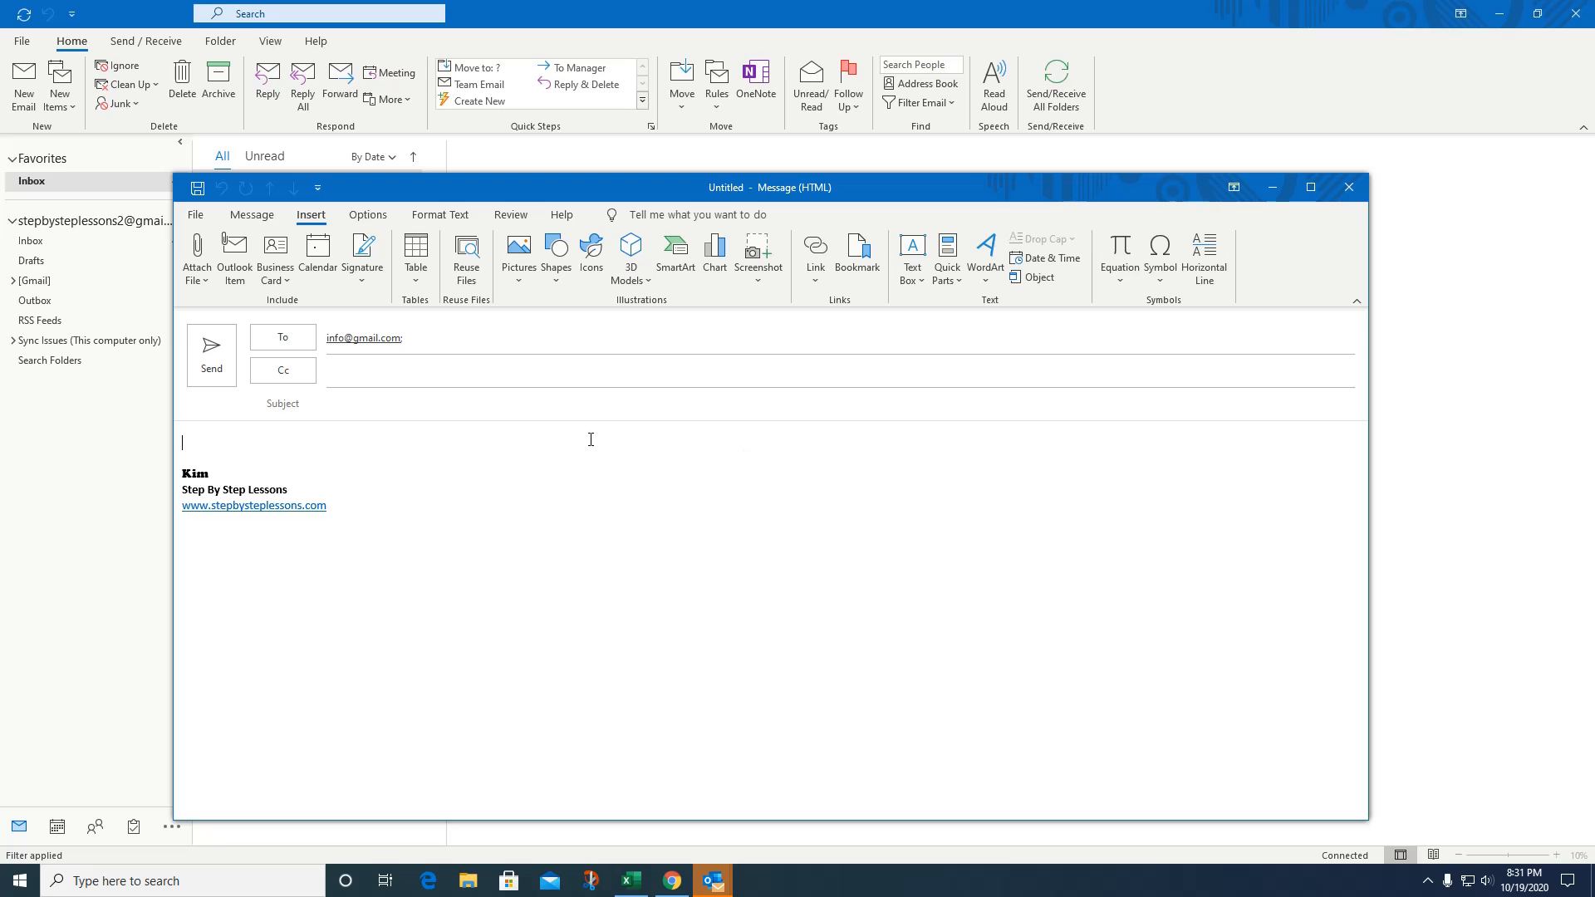
{"action": "left_click", "coordinate": [516, 254]}
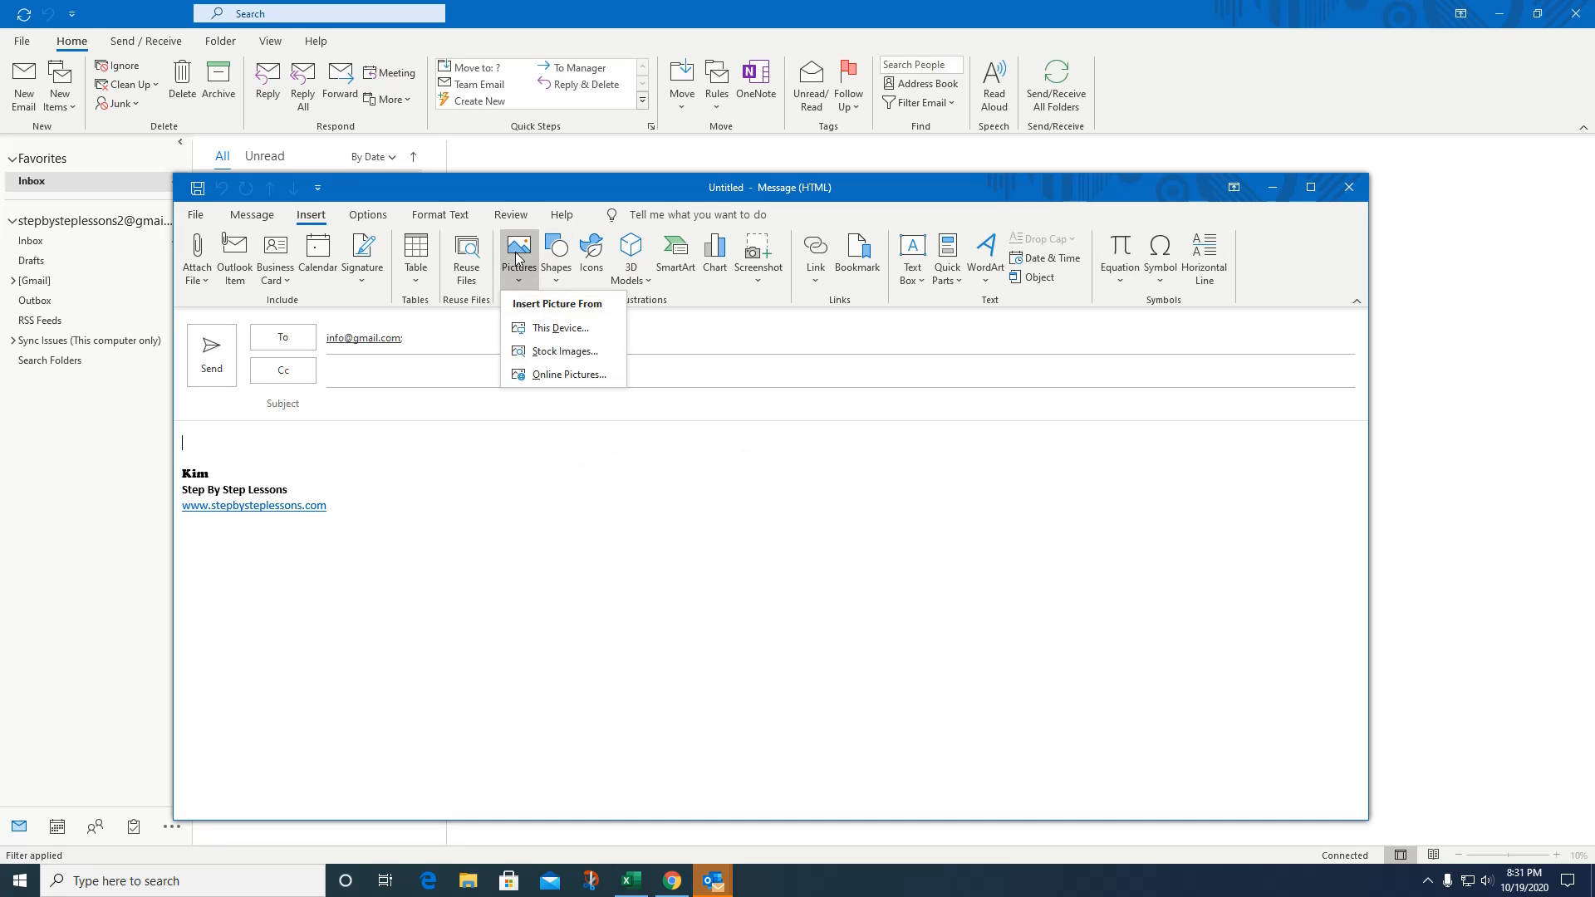
{"action": "left_click", "coordinate": [550, 350]}
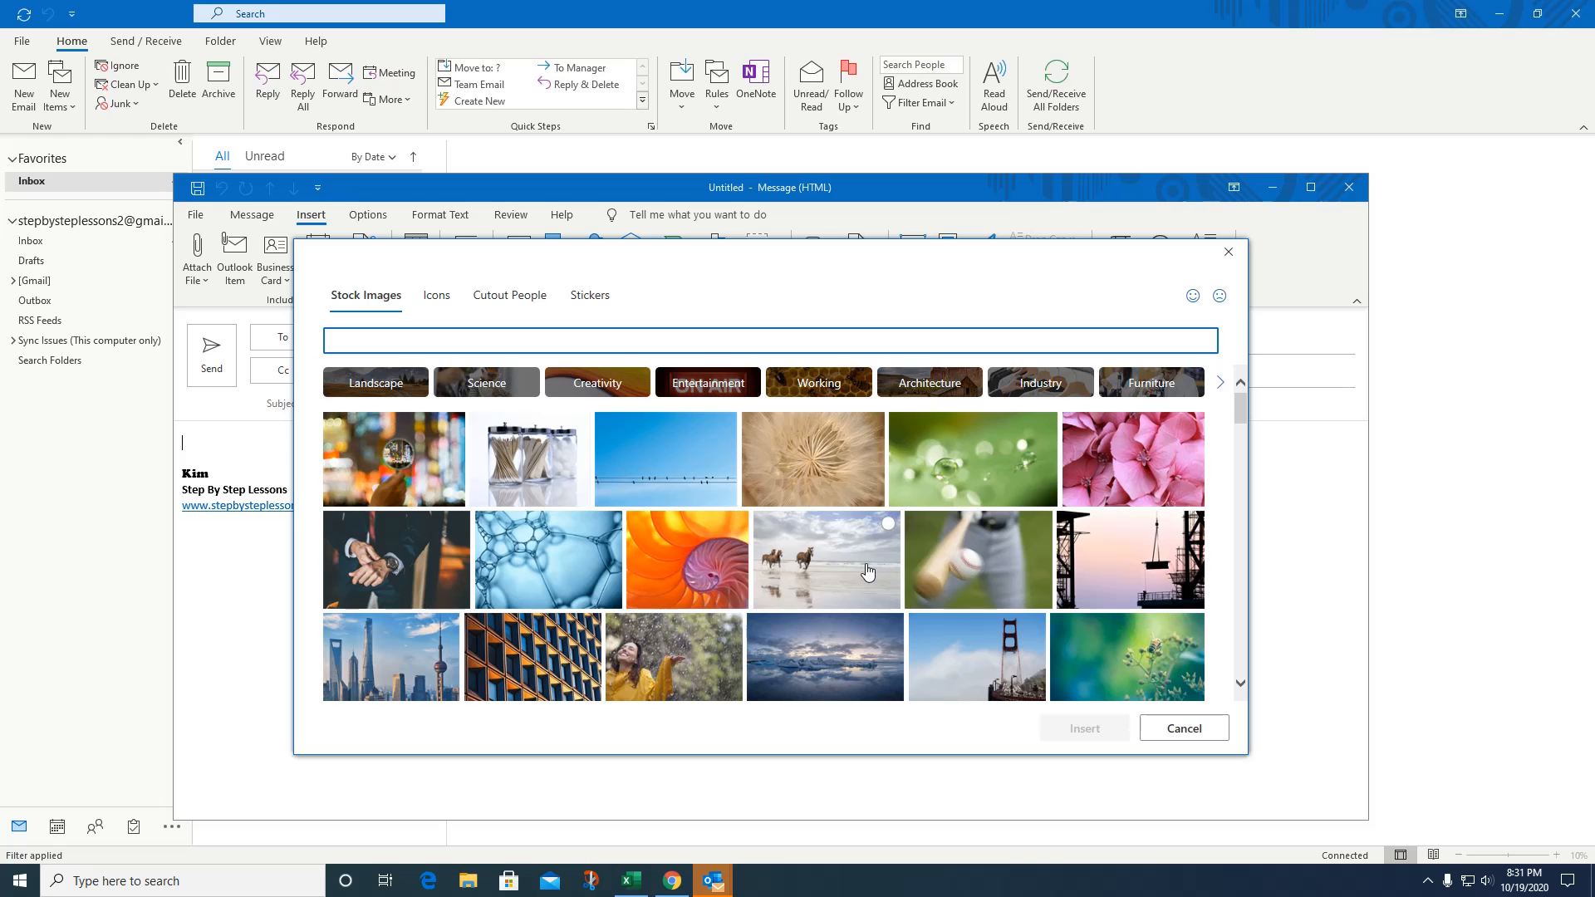
{"action": "left_click", "coordinate": [867, 572]}
{"action": "left_click", "coordinate": [1083, 729]}
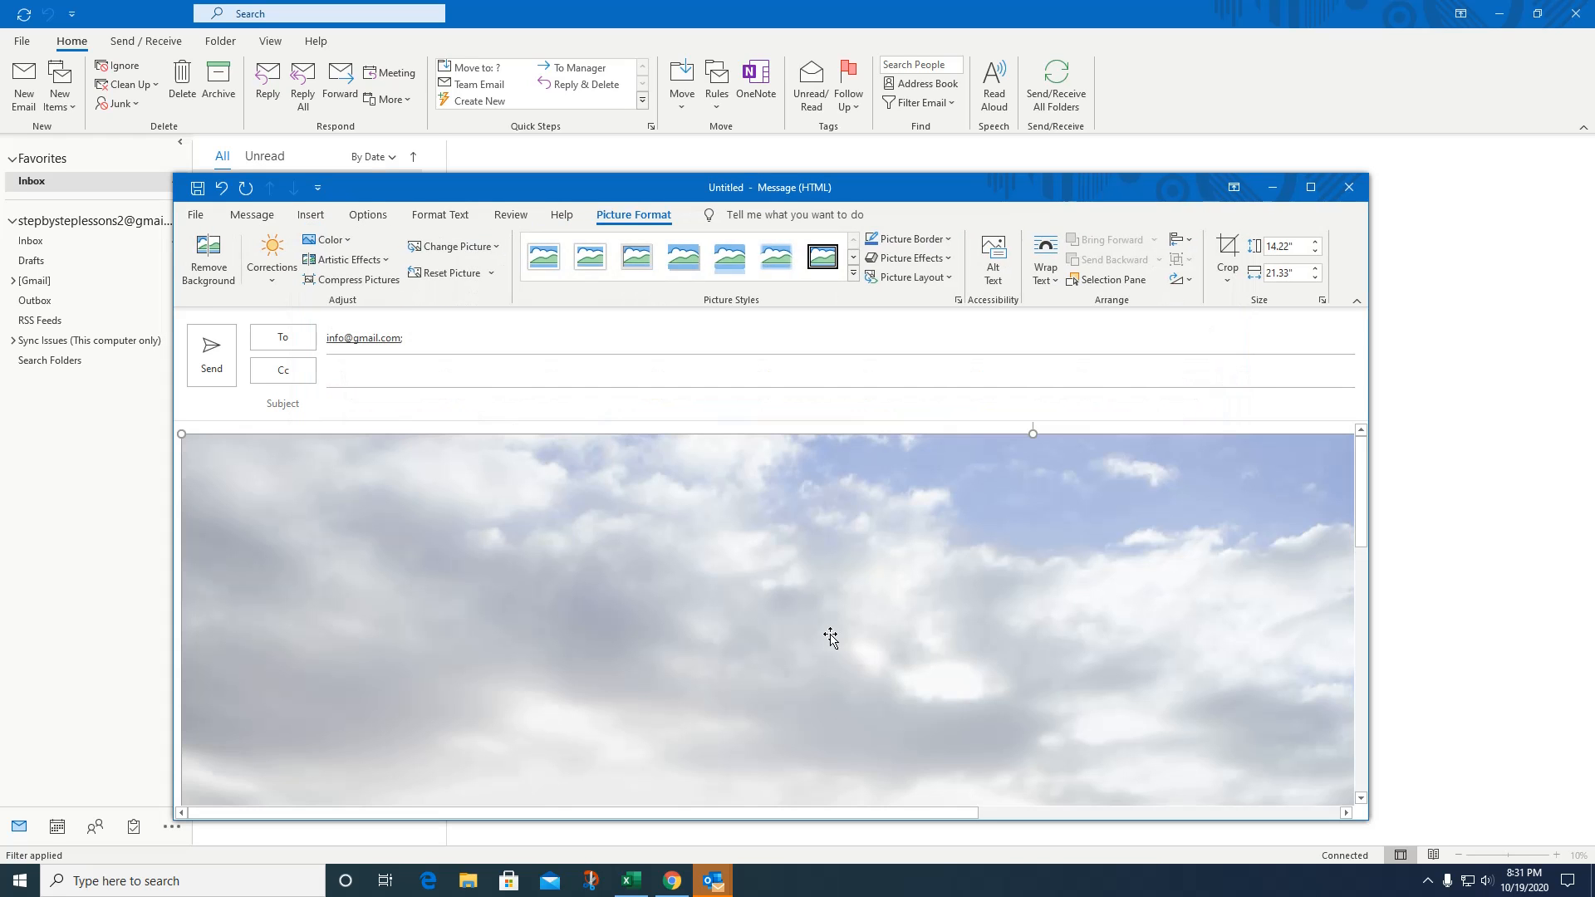
Resize the horse picture down to a small size by dragging its corner handles.
{"action": "left_click_drag", "start_coordinate": [180, 435], "coordinate": [1272, 822]}
{"action": "scroll", "coordinate": [1292, 496], "scroll_direction": "up", "scroll_amount": 2}
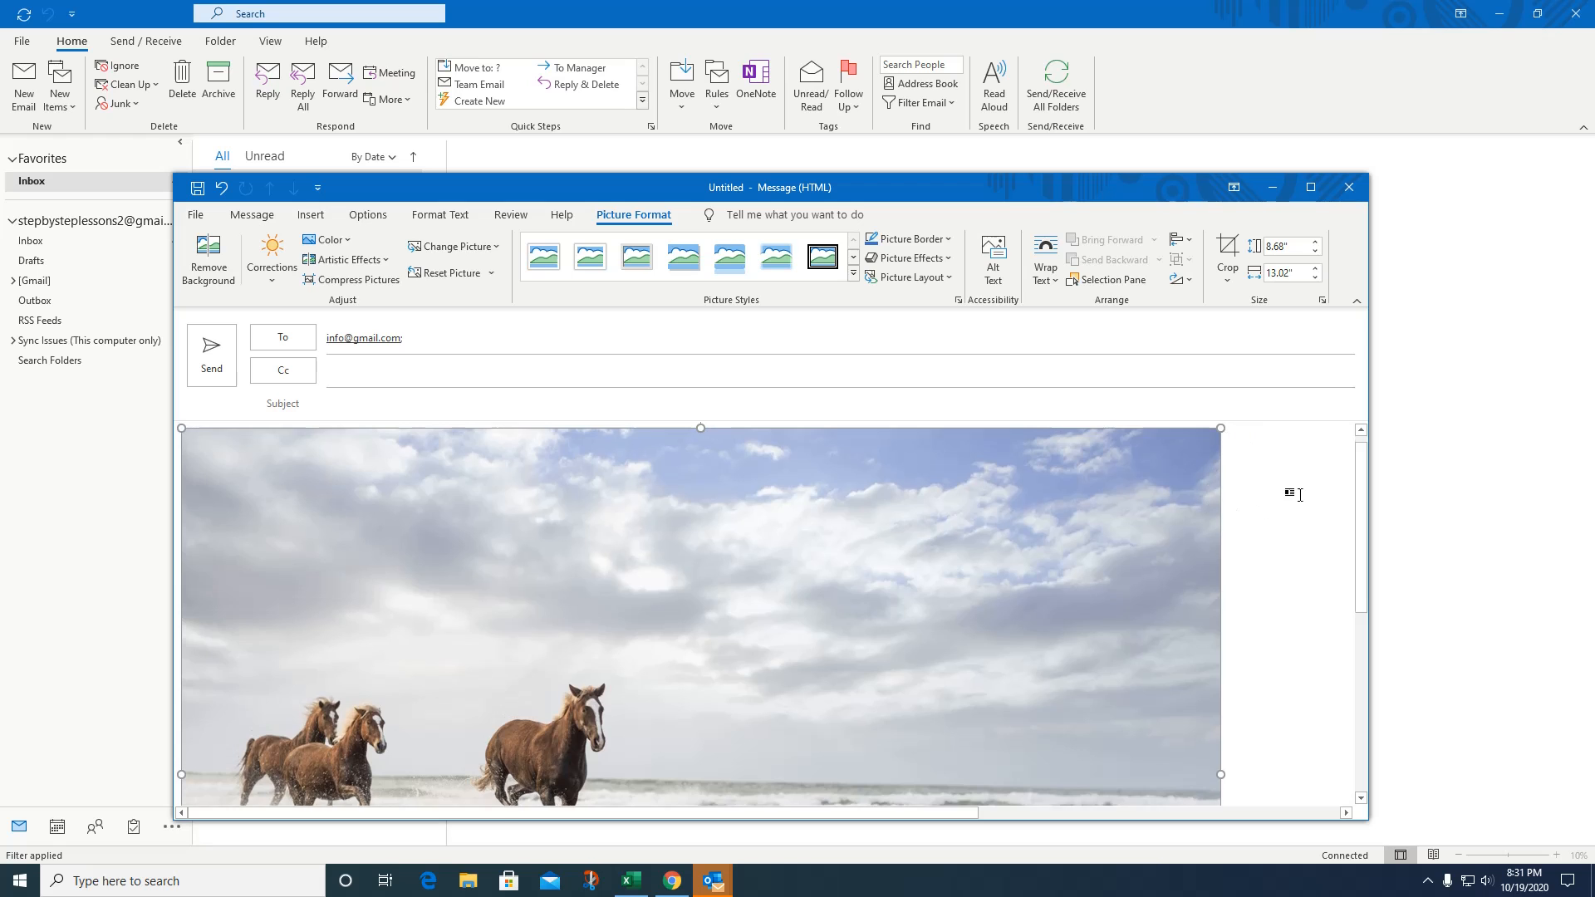
{"action": "left_click_drag", "start_coordinate": [1225, 434], "coordinate": [833, 498]}
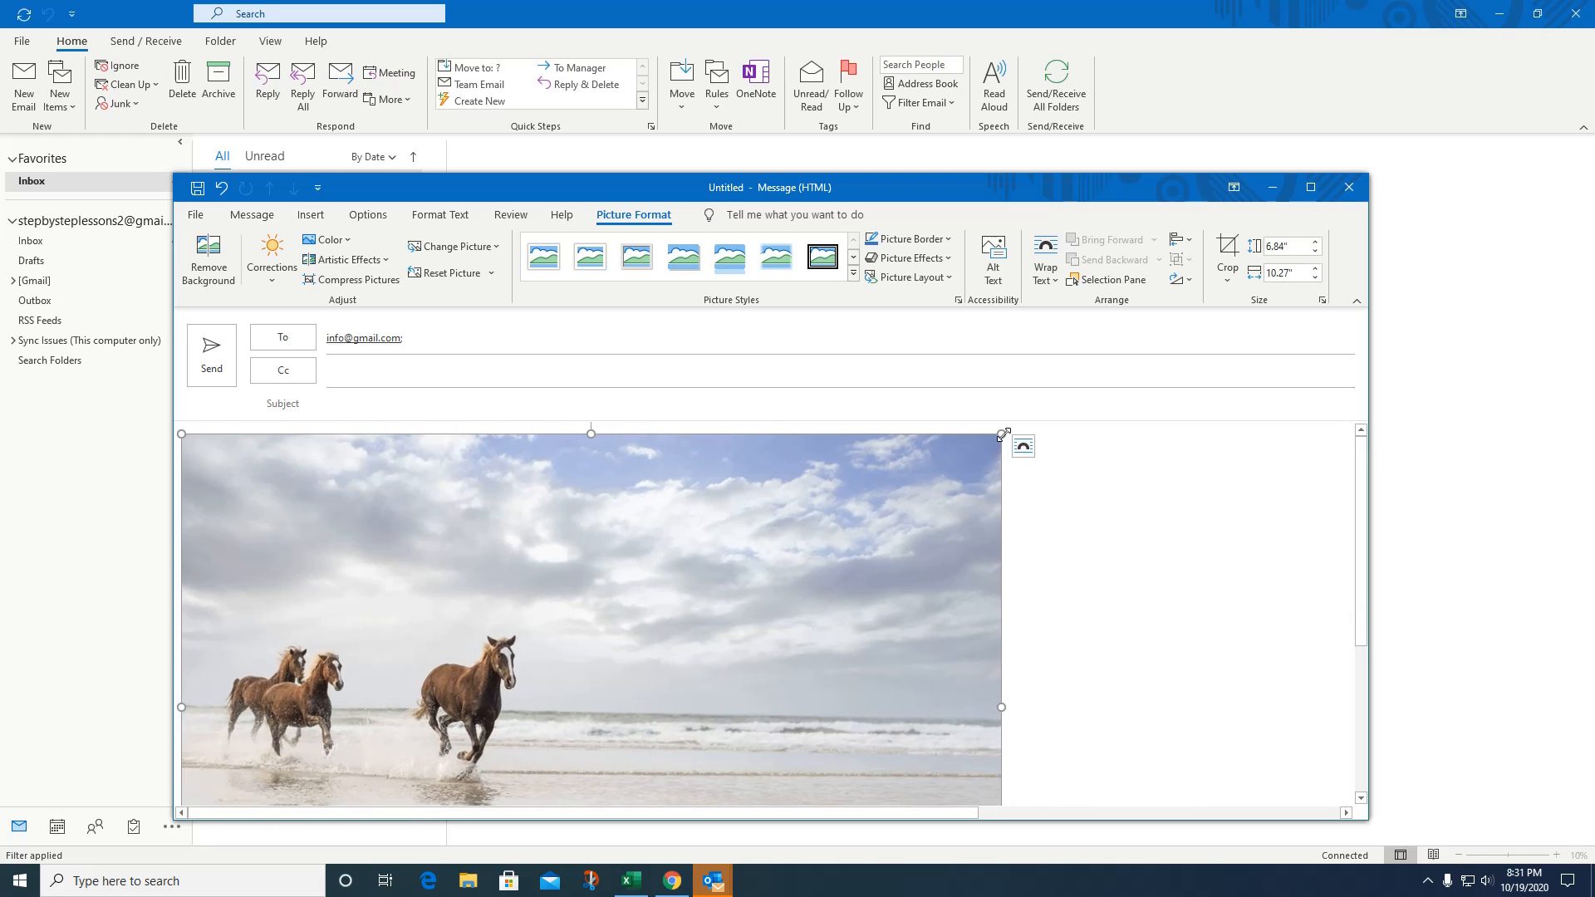
{"action": "mouse_move", "coordinate": [1001, 434]}
{"action": "left_mouse_down"}
{"action": "mouse_move", "coordinate": [510, 441]}
{"action": "mouse_move", "coordinate": [385, 559]}
{"action": "mouse_move", "coordinate": [158, 557]}
{"action": "mouse_move", "coordinate": [815, 434]}
{"action": "mouse_move", "coordinate": [668, 470]}
{"action": "left_mouse_up"}
{"action": "left_click_drag", "start_coordinate": [478, 541], "coordinate": [574, 559]}
{"action": "left_click", "coordinate": [708, 541]}
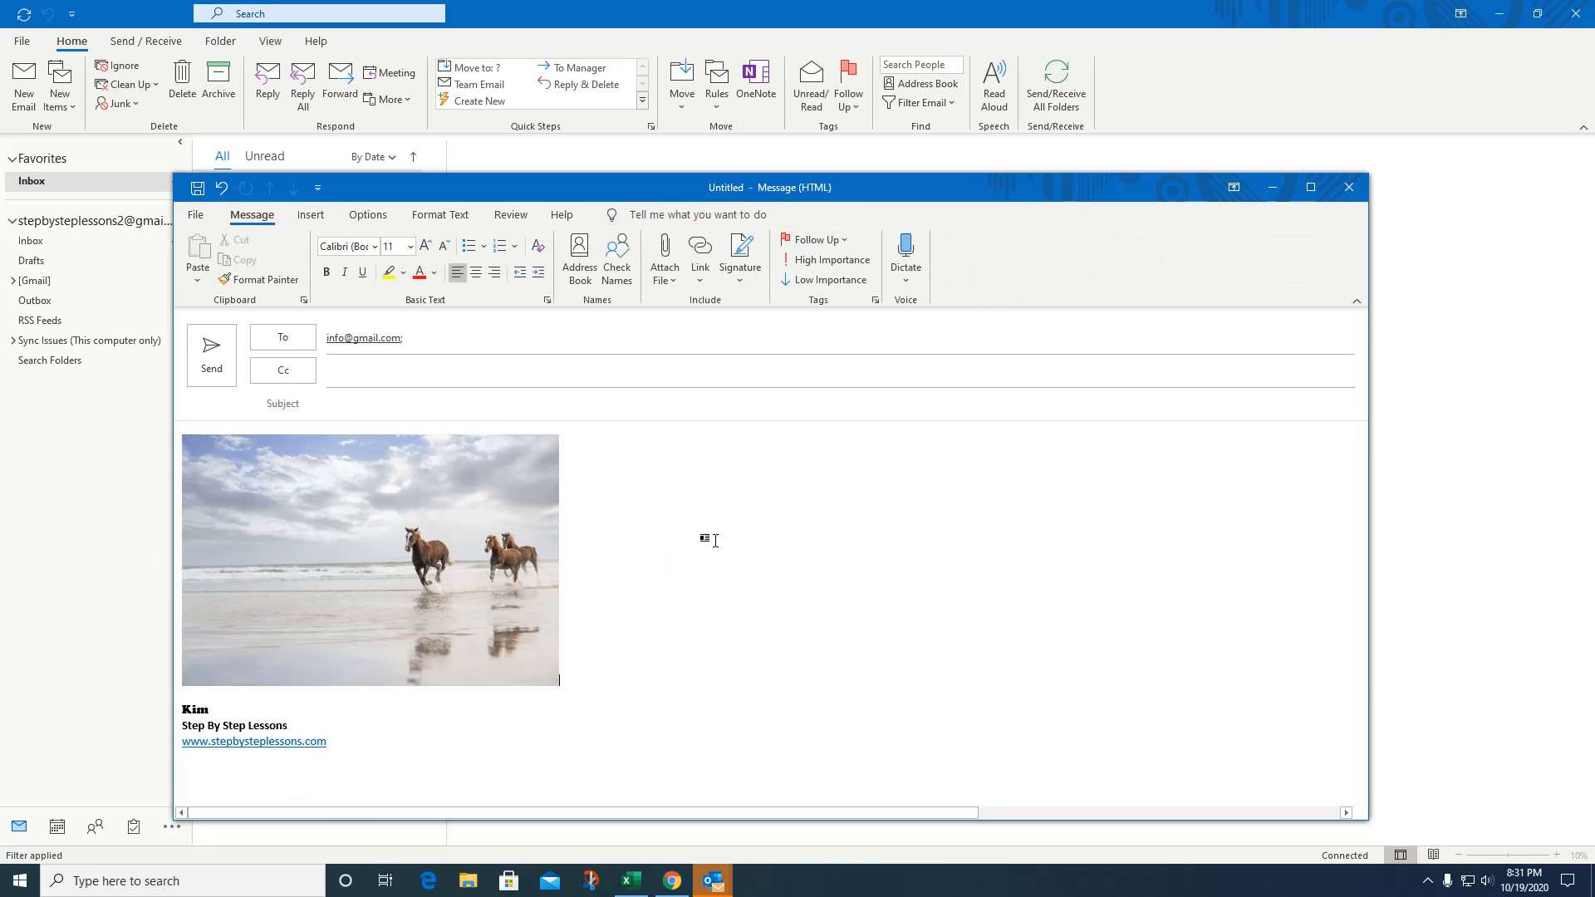
Apply the Soft Edge Rectangle picture style to the horse photo.
{"action": "left_click", "coordinate": [499, 509]}
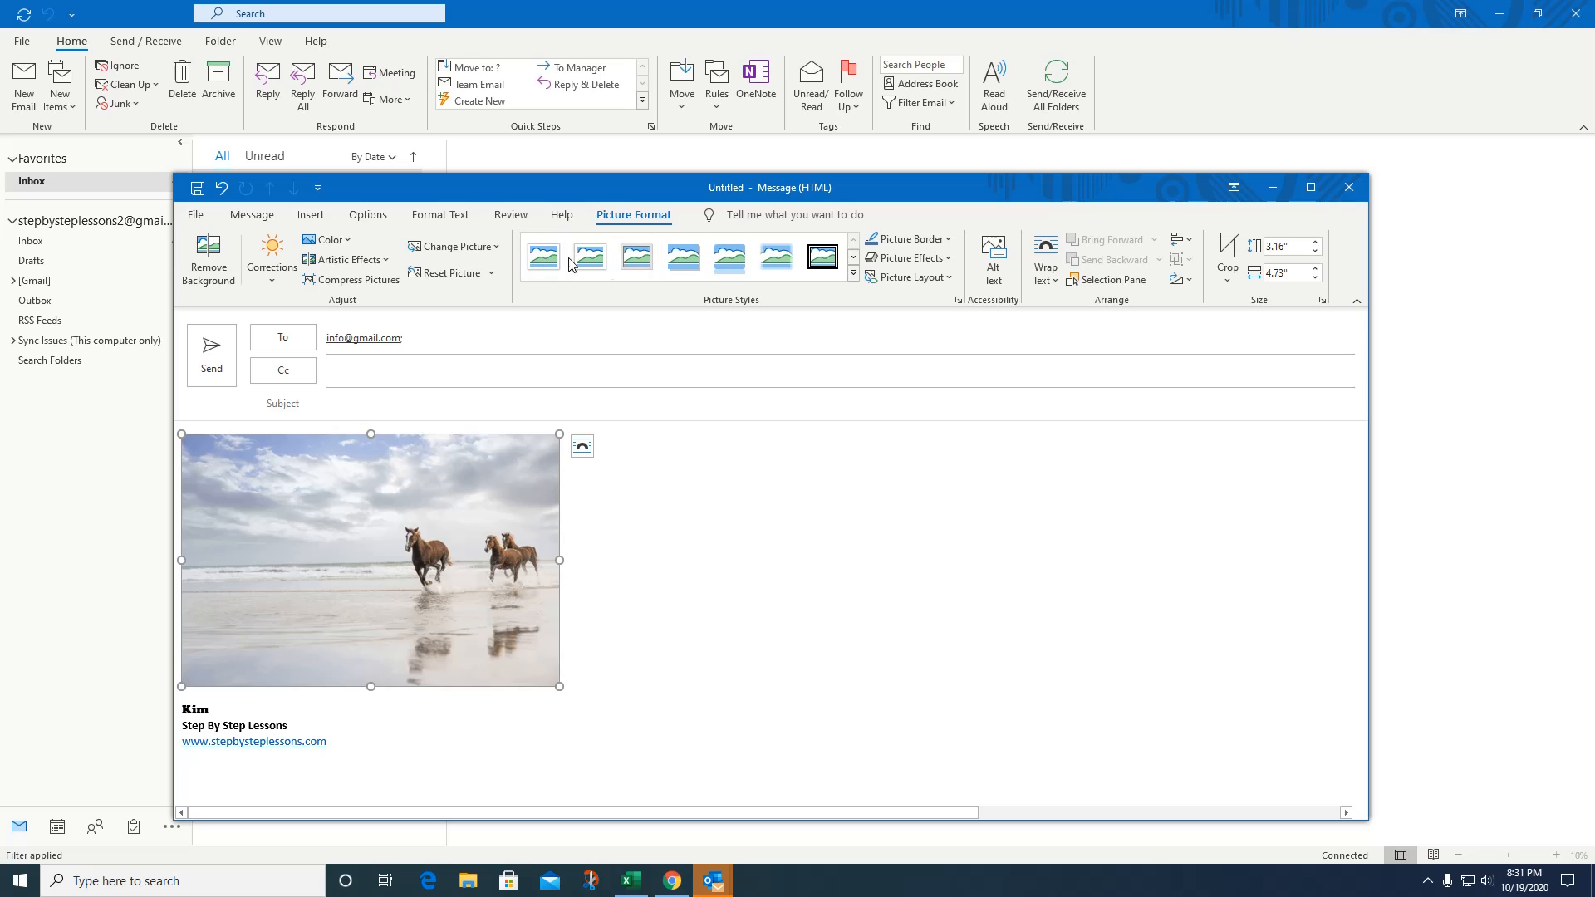
{"action": "left_click", "coordinate": [772, 273]}
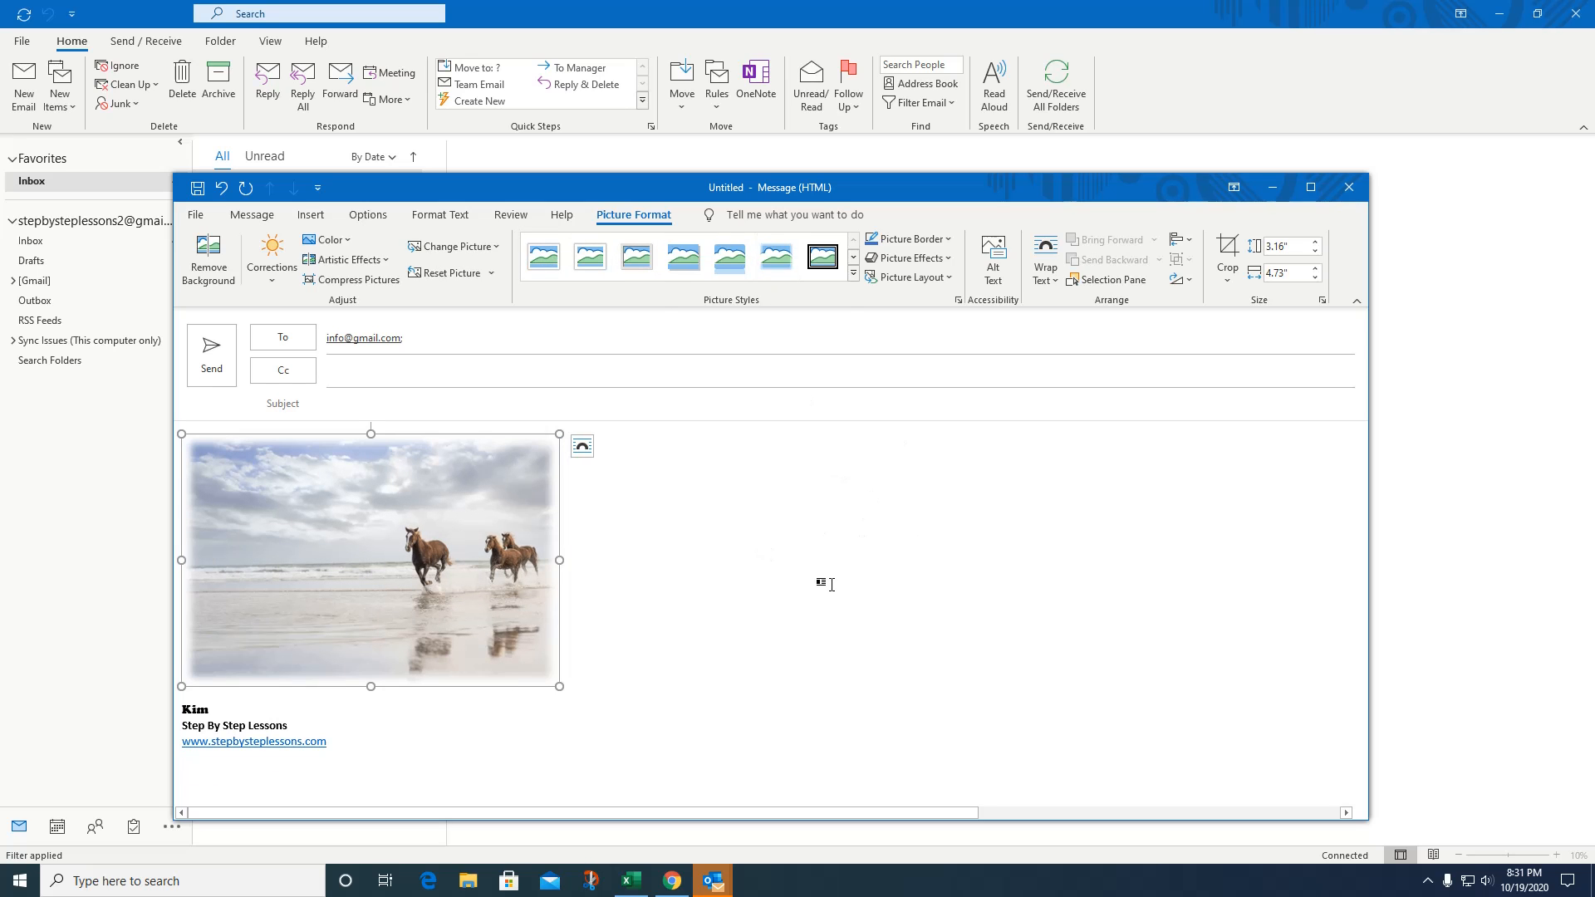
{"action": "left_click", "coordinate": [825, 586]}
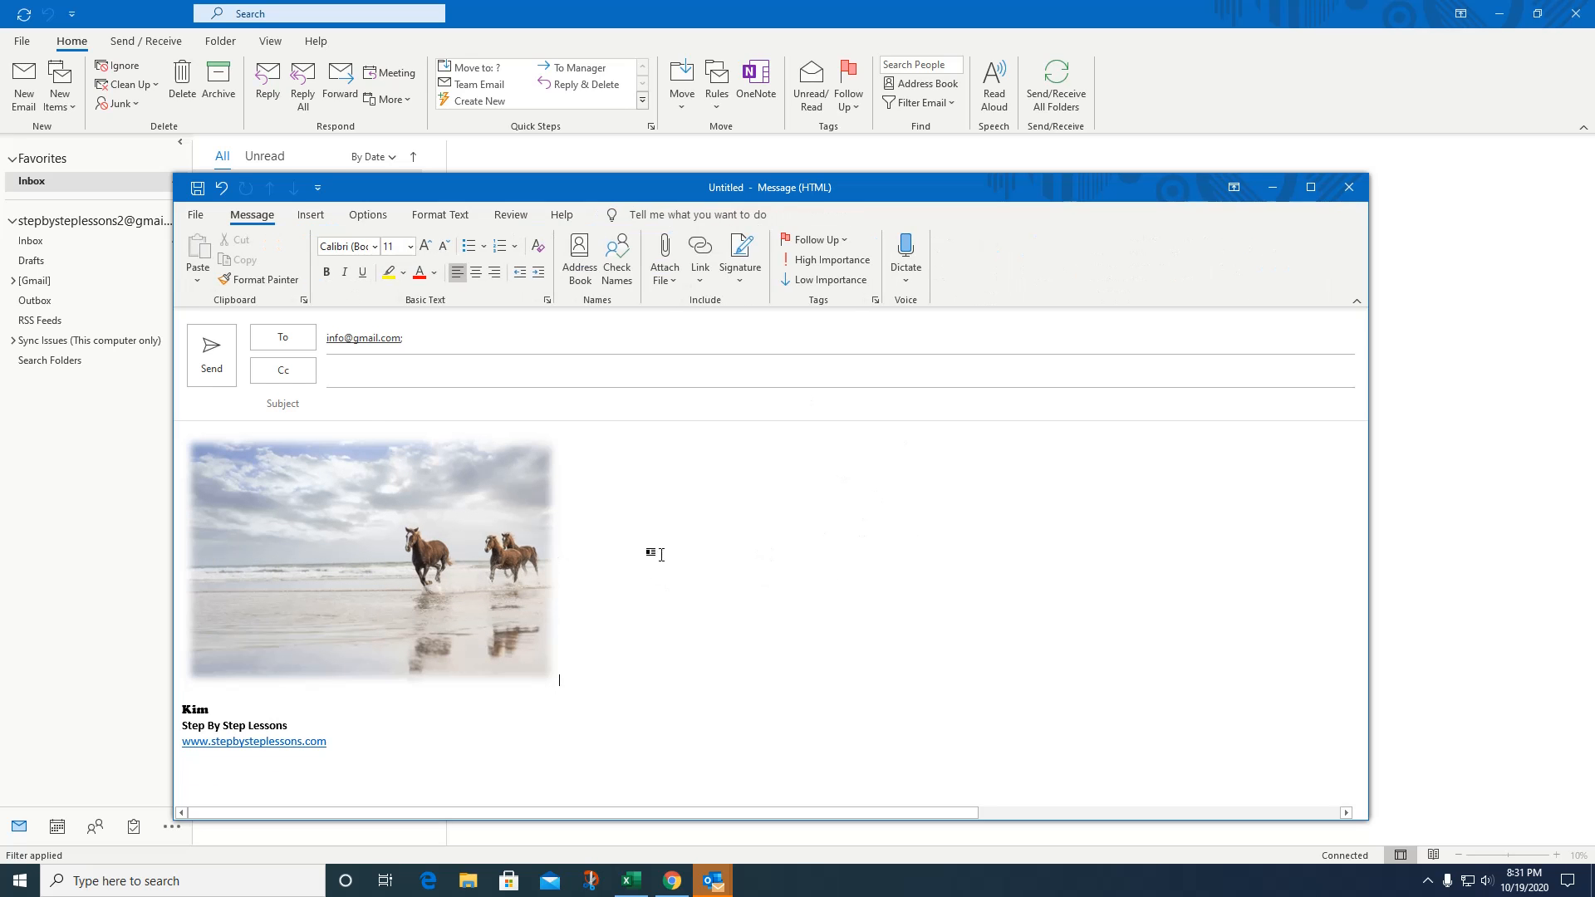
Set the horse picture's layout to Square text wrapping.
{"action": "left_click", "coordinate": [397, 555]}
{"action": "left_click", "coordinate": [581, 453]}
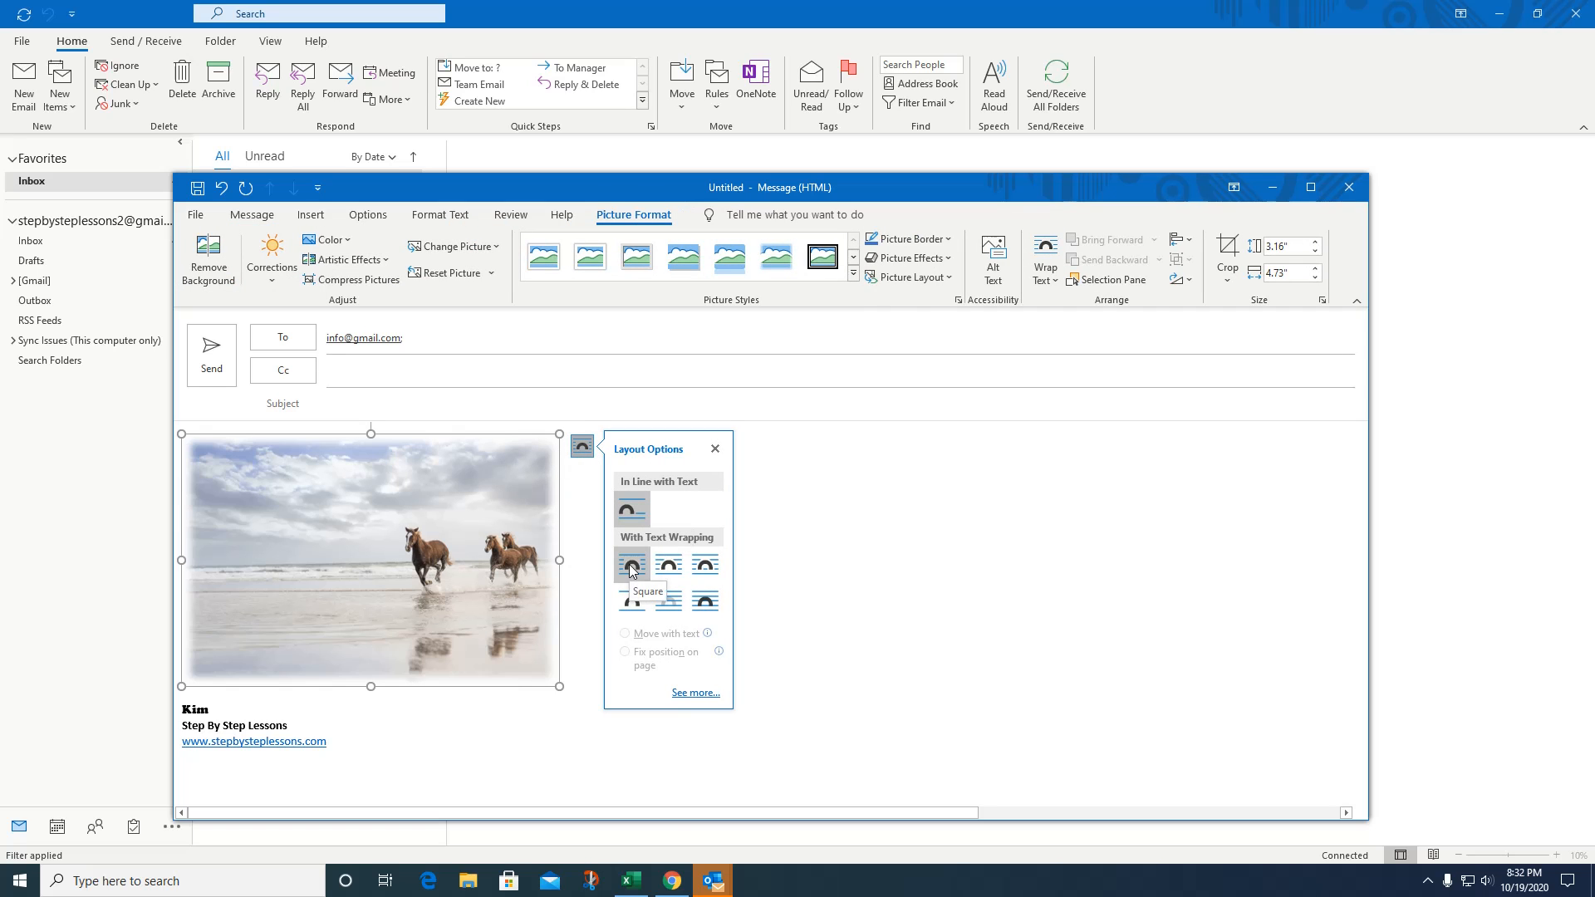
{"action": "left_click", "coordinate": [656, 570]}
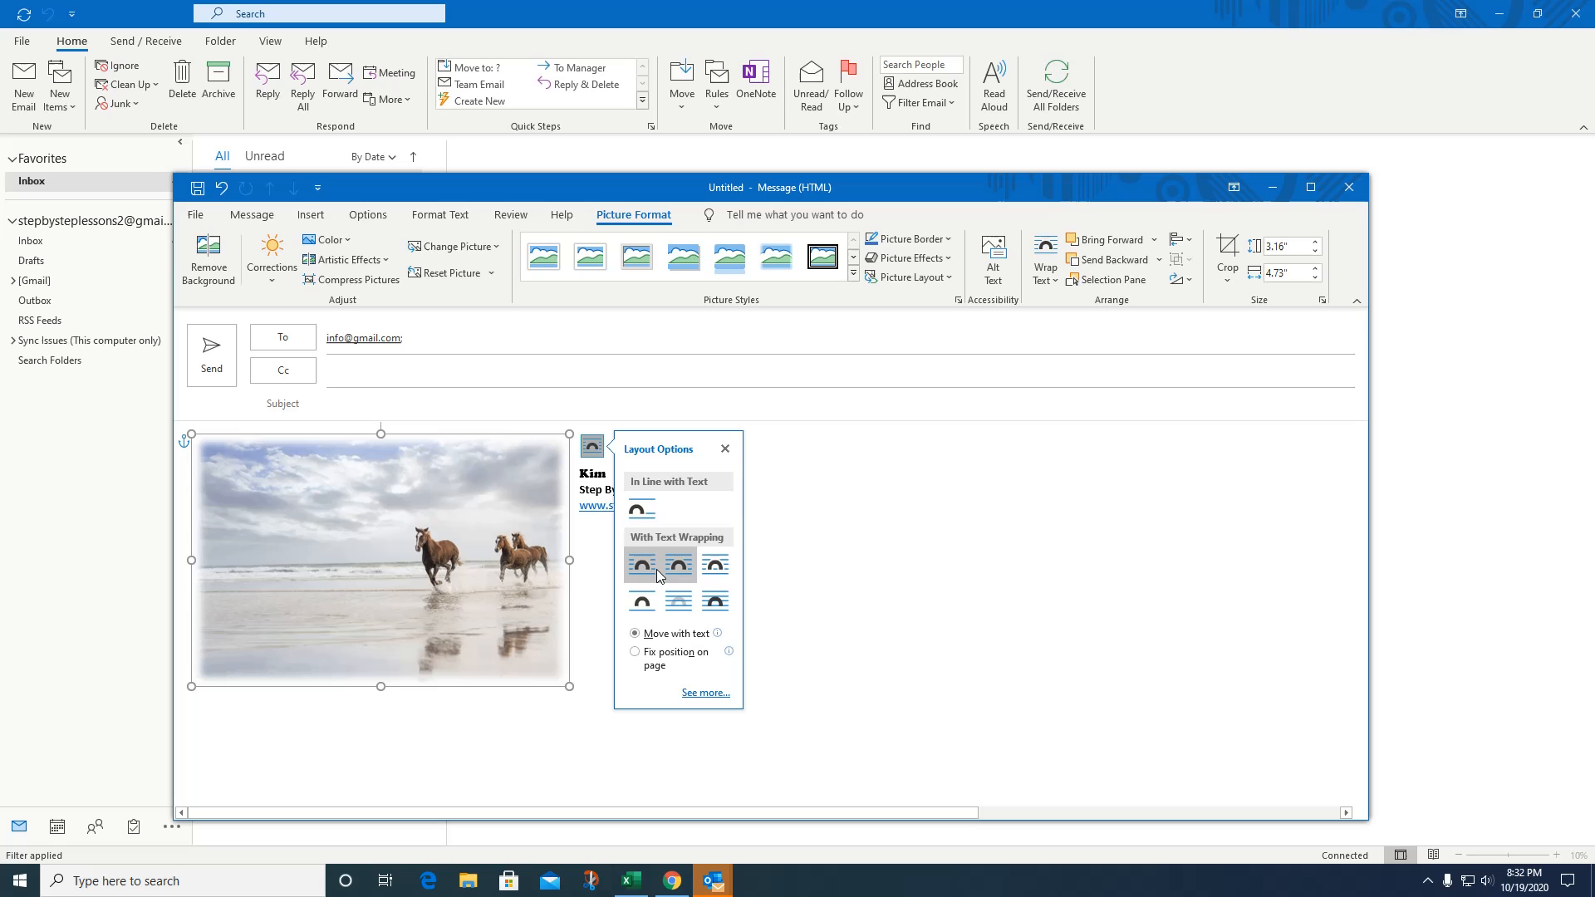
{"action": "left_click", "coordinate": [872, 521]}
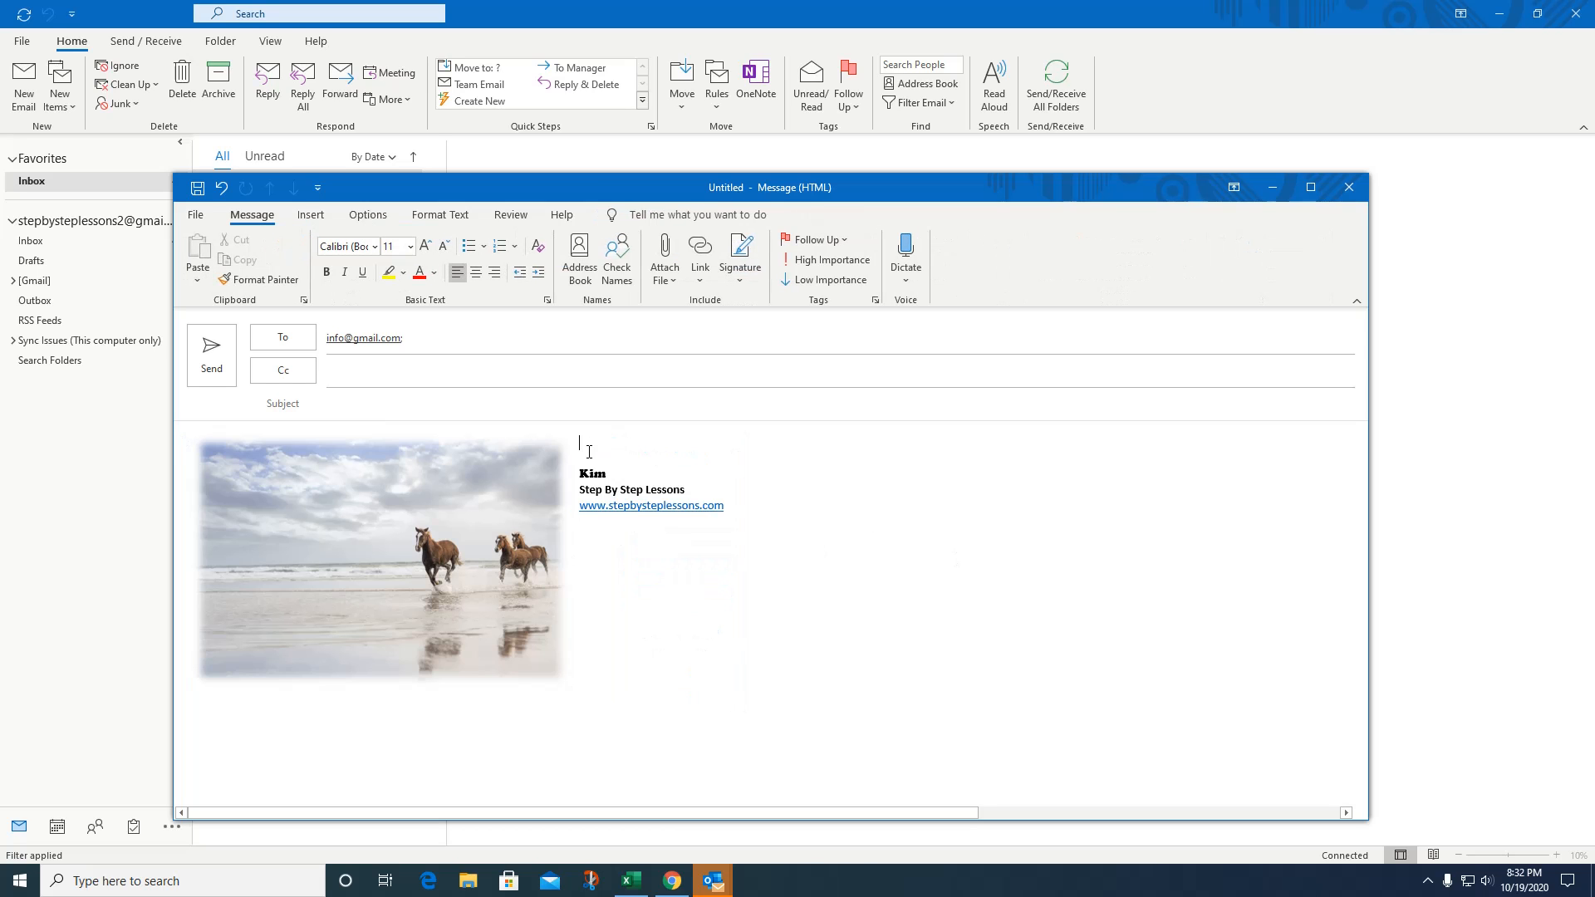
Move the picture to the top of the body and push the signature below it.
{"action": "key", "text": "Return"}
{"action": "key", "text": "Return"}
{"action": "key", "text": "Return"}
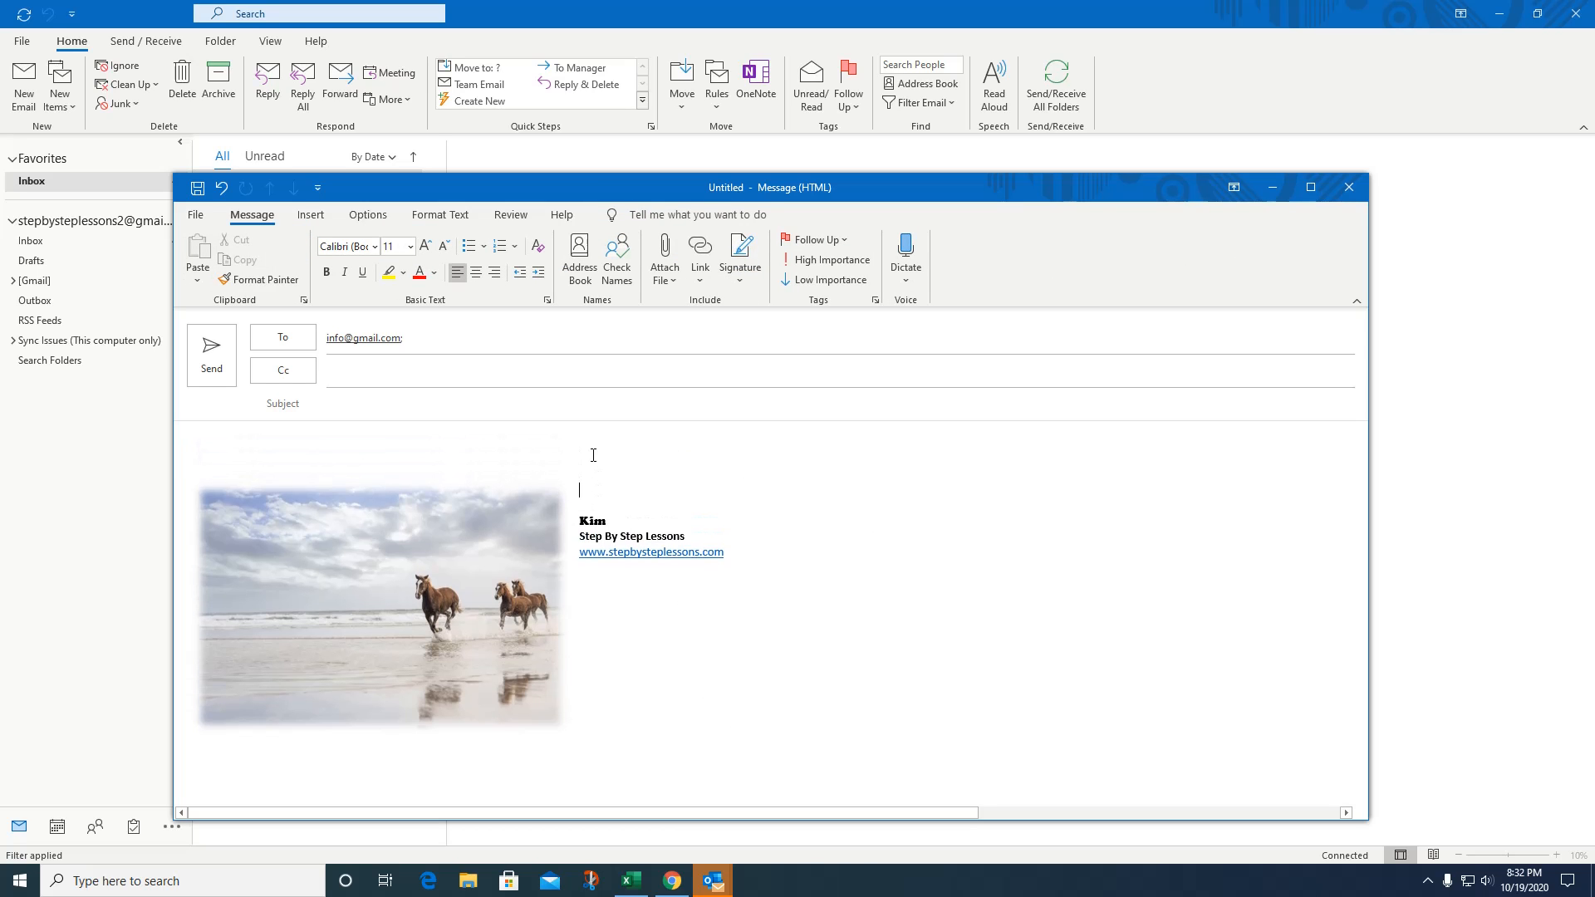
{"action": "left_click_drag", "start_coordinate": [386, 546], "coordinate": [386, 499]}
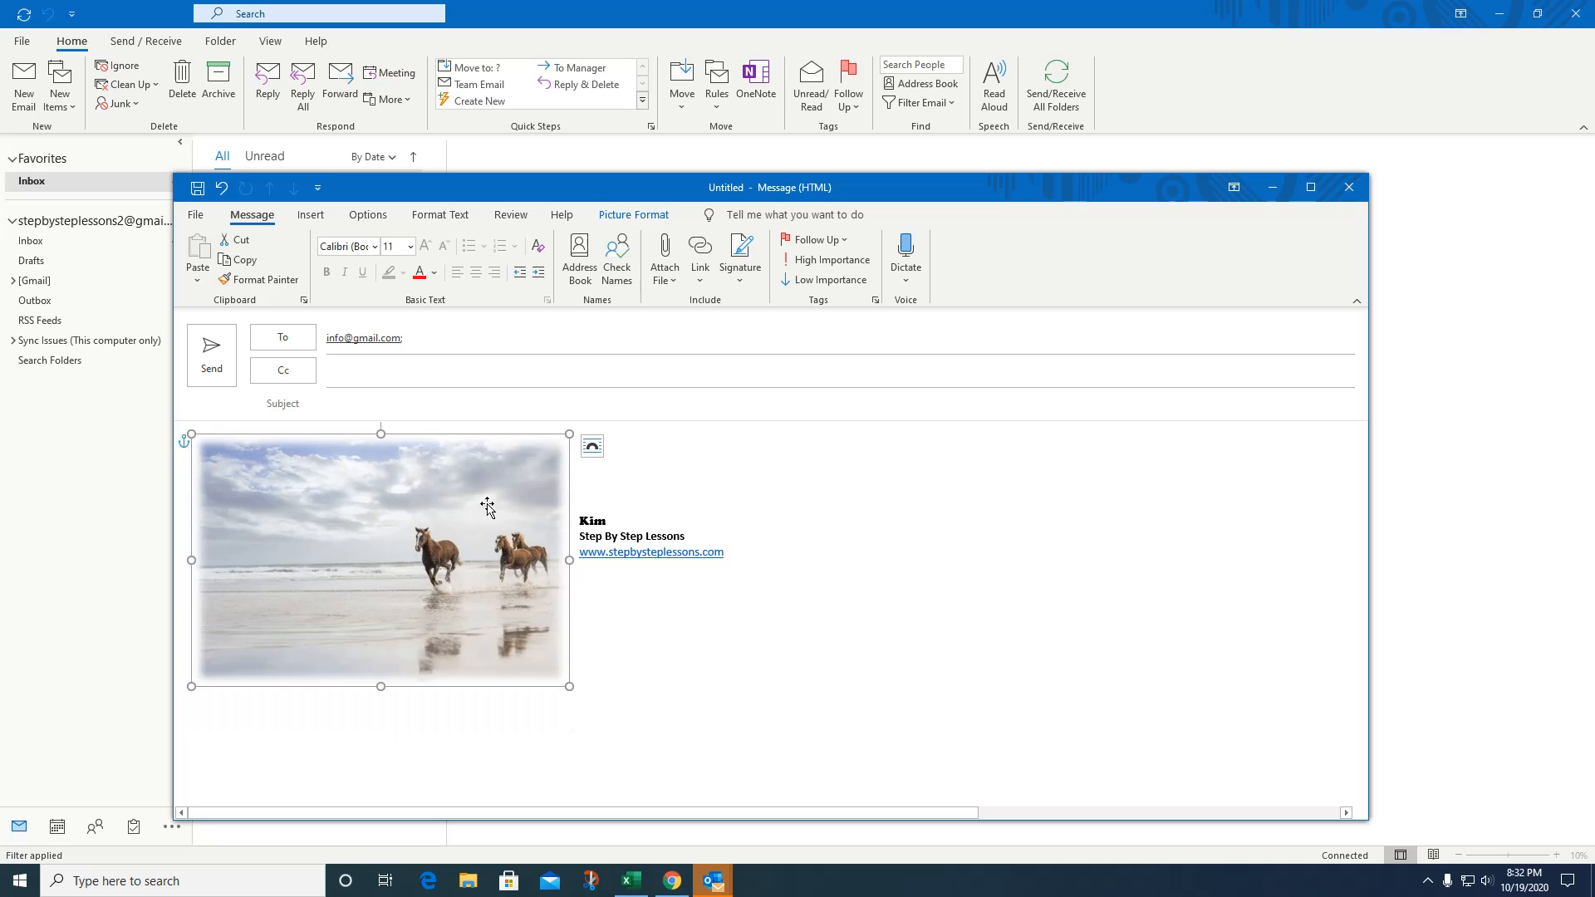
{"action": "left_click", "coordinate": [598, 502]}
{"action": "key", "text": "Return"}
{"action": "key", "text": "Return"}
{"action": "key", "text": "Return"}
{"action": "key", "text": "Return"}
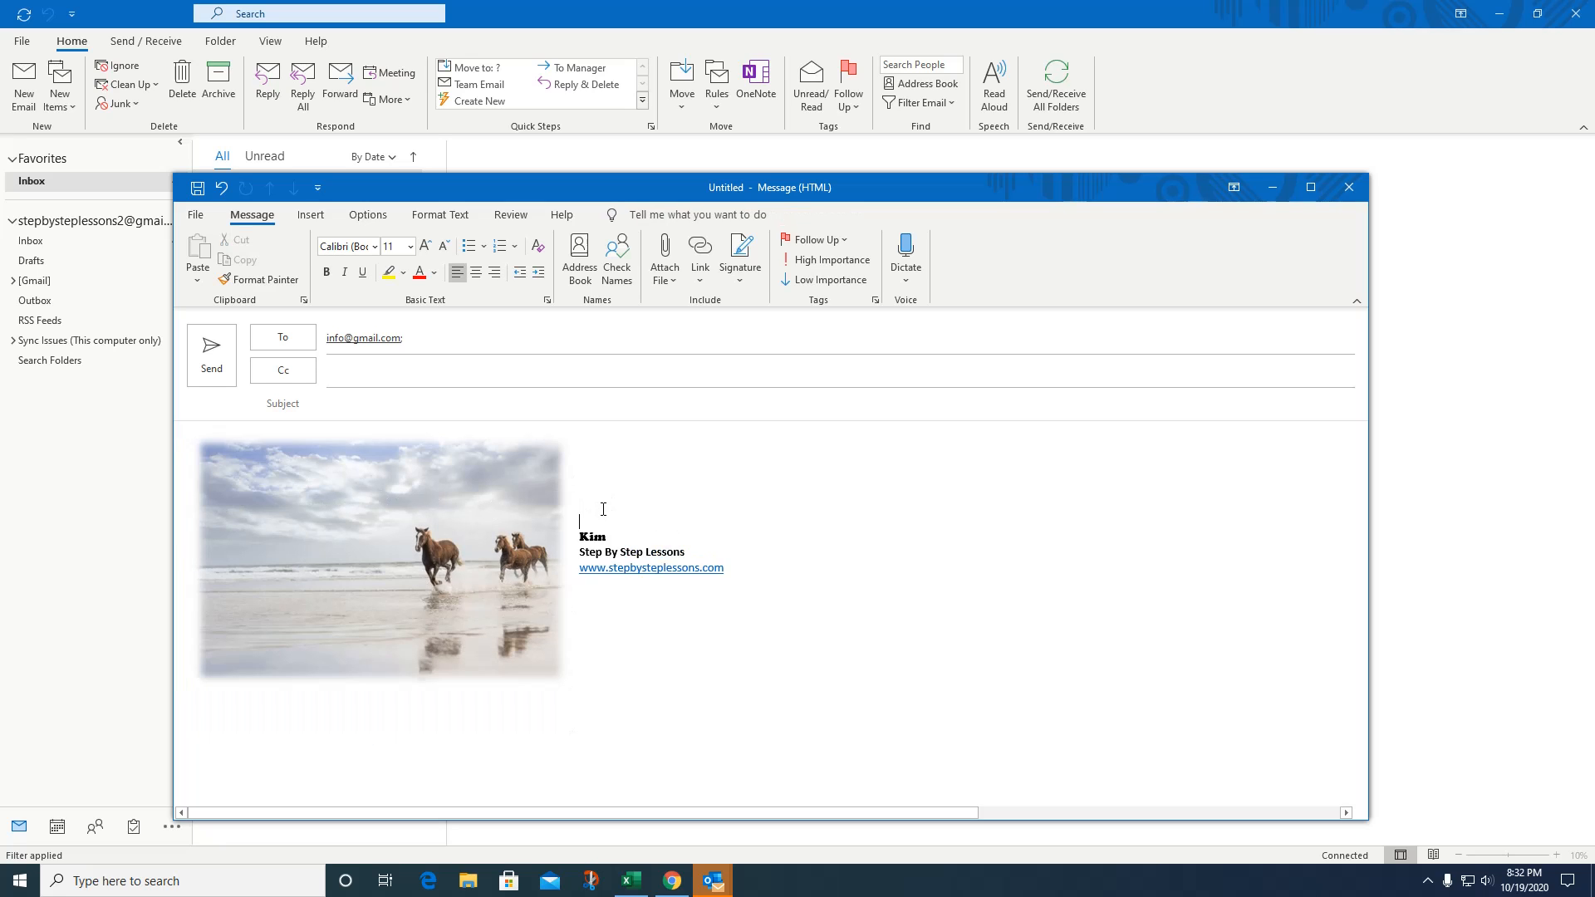
{"action": "key", "text": "Return"}
{"action": "key", "text": "Return"}
{"action": "key", "text": "Return"}
{"action": "key", "text": "Return"}
{"action": "key", "text": "Return"}
{"action": "key", "text": "Return"}
{"action": "key", "text": "Return"}
{"action": "key", "text": "Return"}
{"action": "key", "text": "Return"}
{"action": "key", "text": "Return"}
{"action": "key", "text": "Return"}
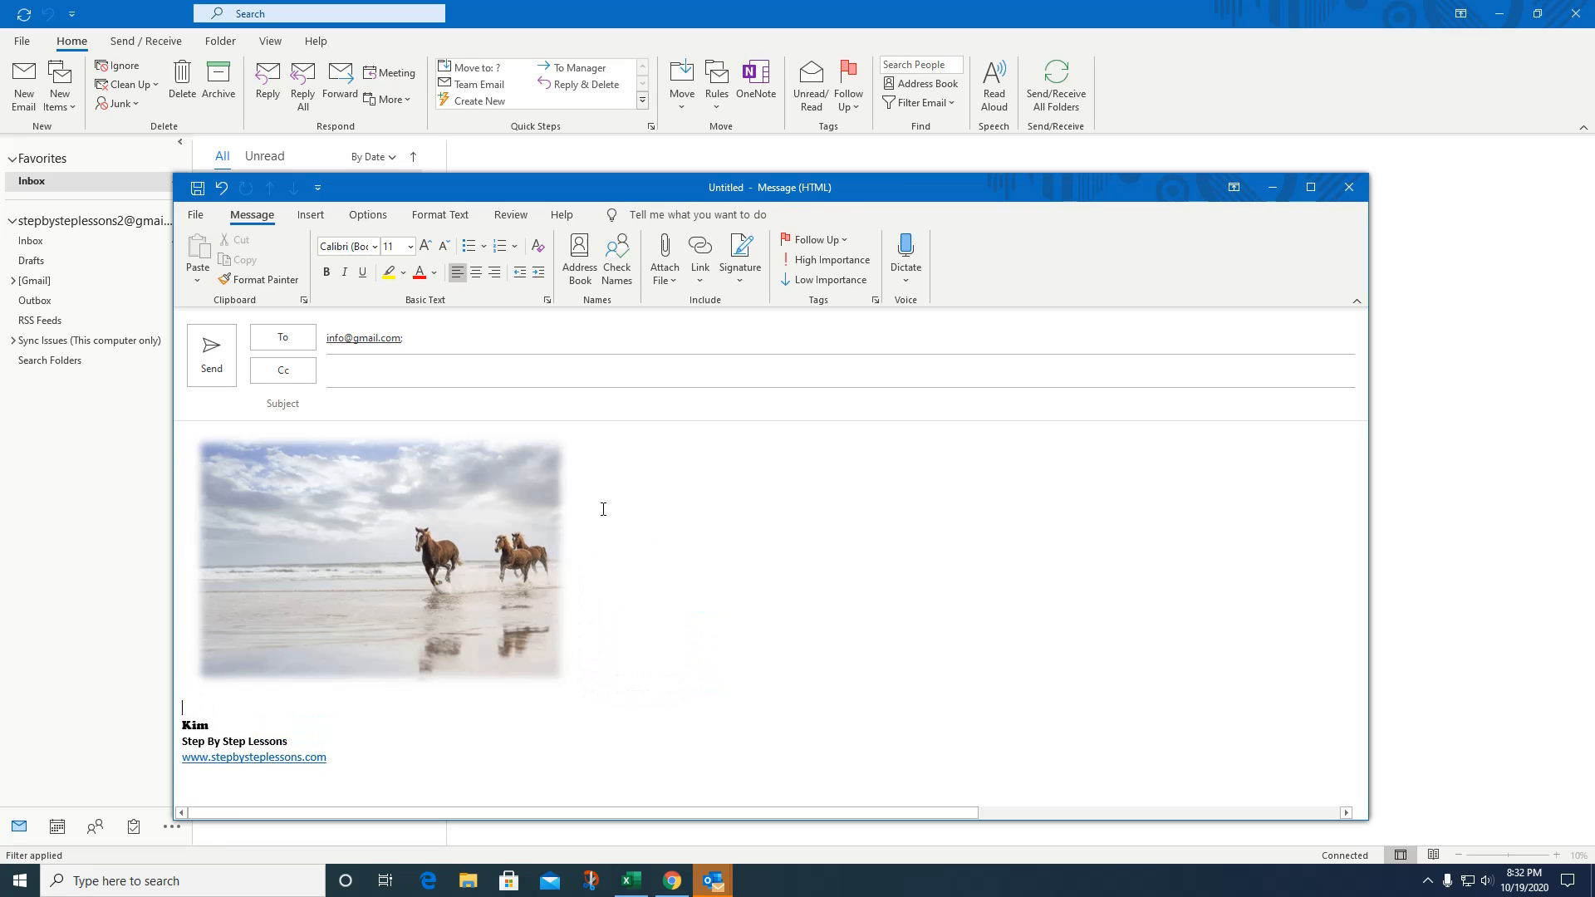
Beside the picture, type 'Hey, I Info,', 'How are you?' and 'Don't you love these horse' on separate lines.
{"action": "left_click", "coordinate": [632, 460]}
{"action": "type", "text": "Hey"}
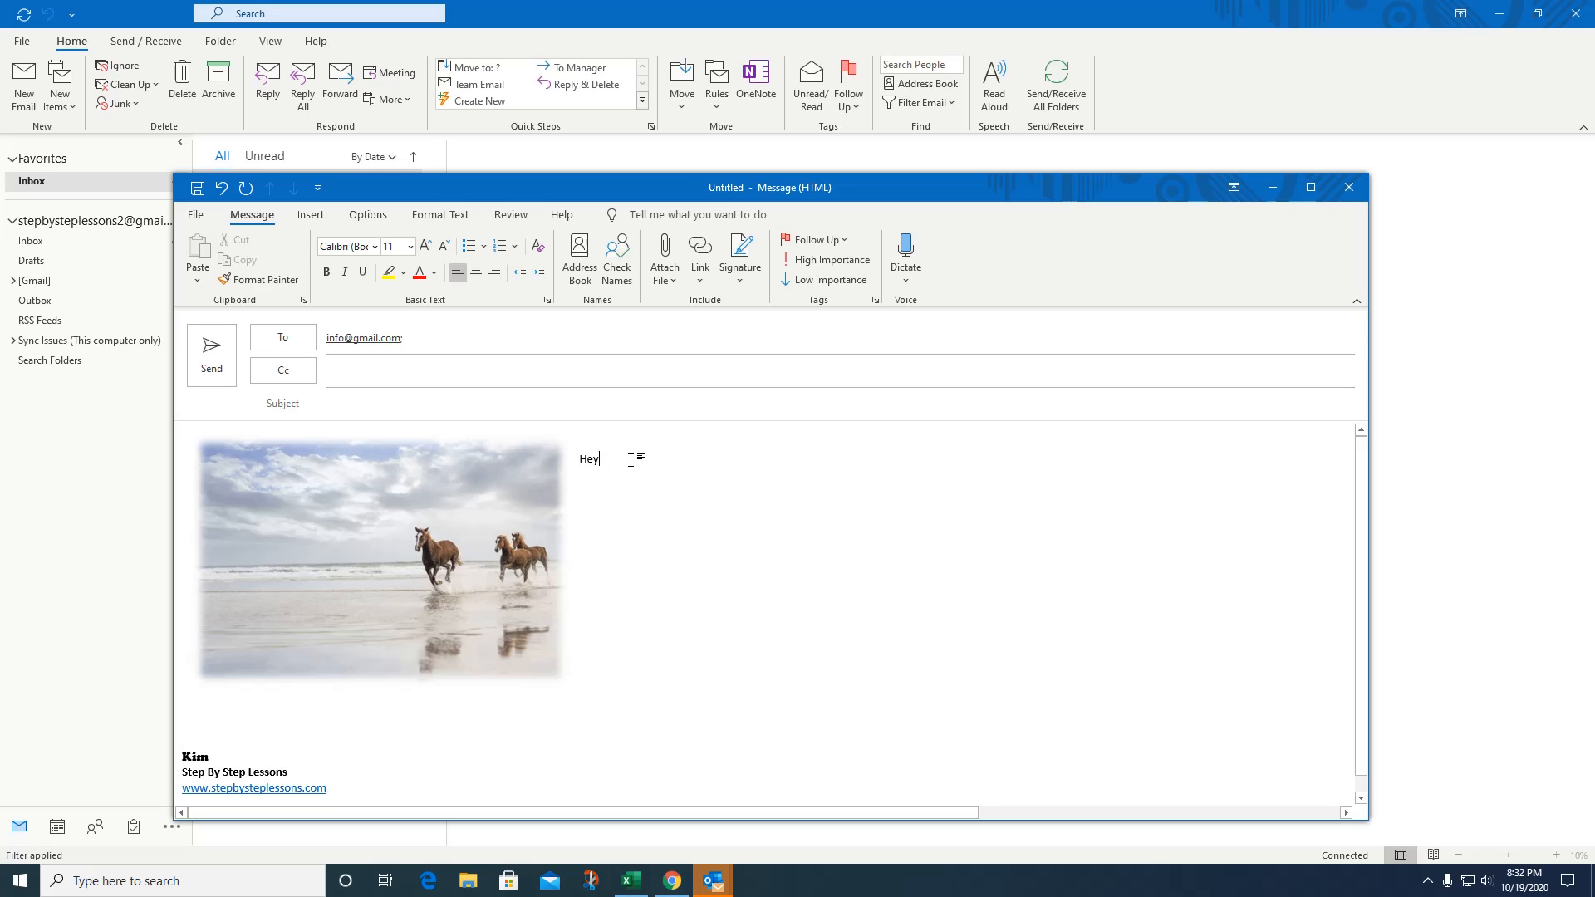
{"action": "type", "text": ", I"}
{"action": "type", "text": " Info,"}
{"action": "key", "text": "Return"}
{"action": "type", "text": "How are you?"}
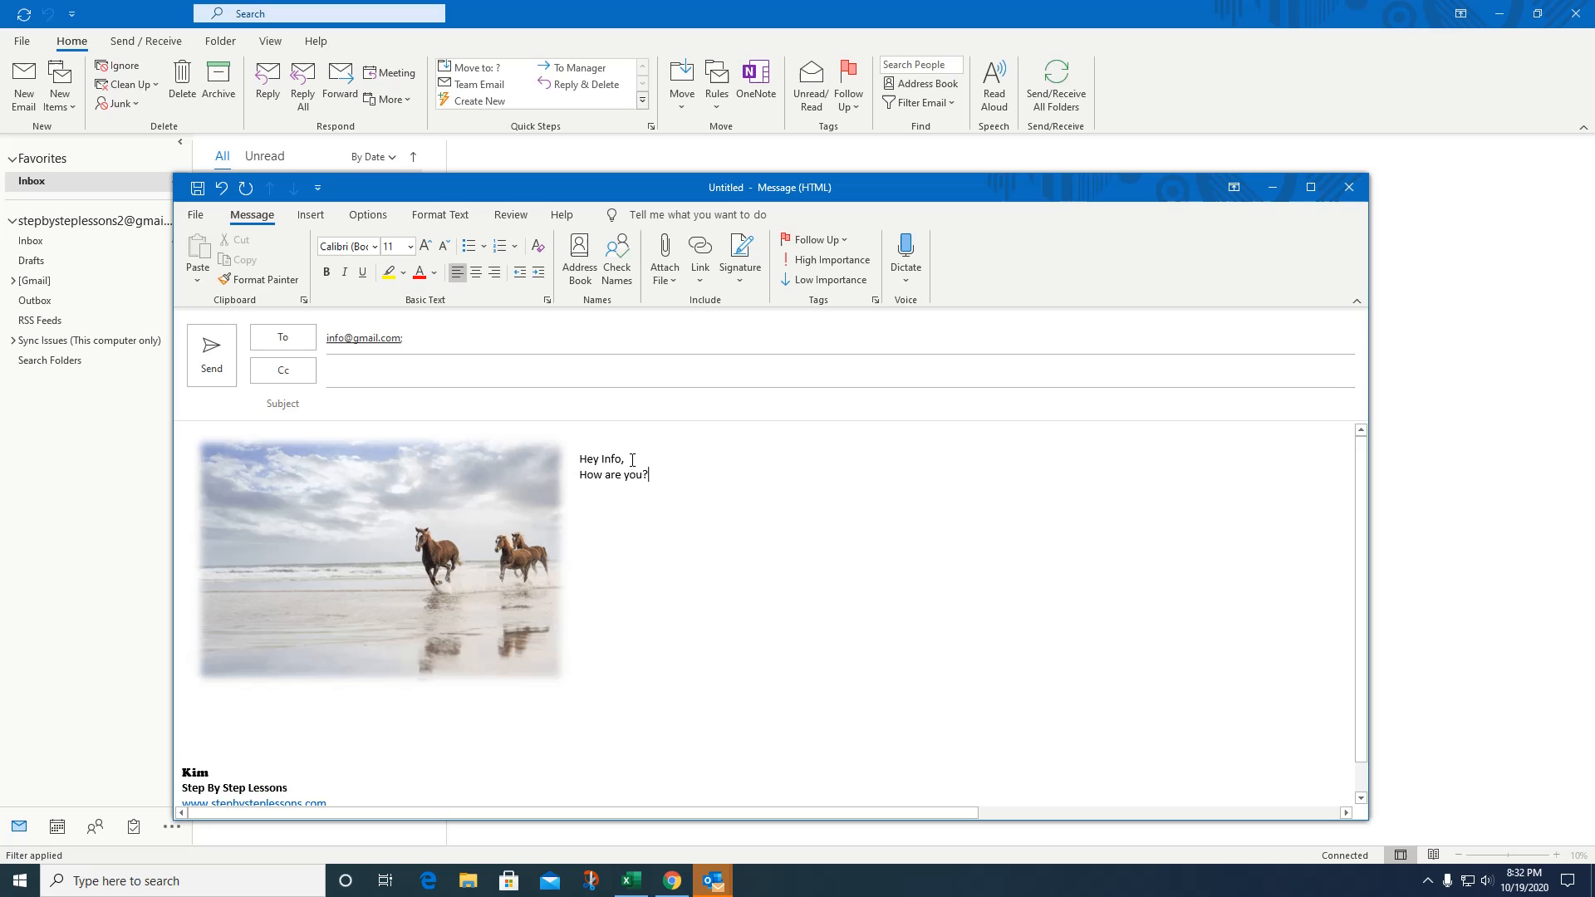
{"action": "key", "text": "Return"}
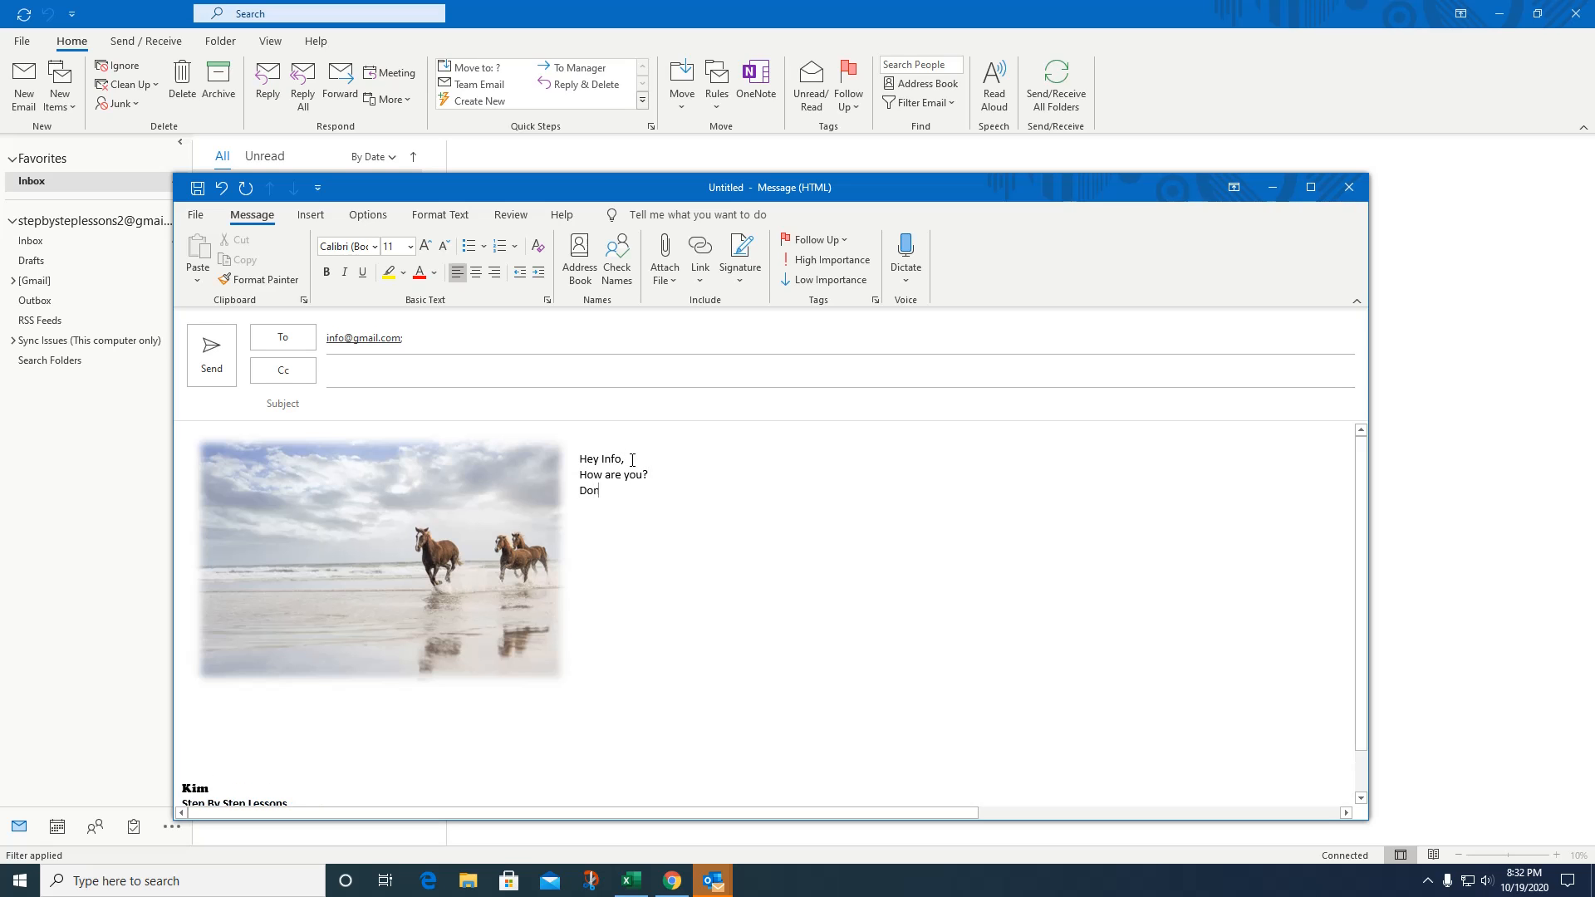
{"action": "type", "text": "Don't you love these horses?"}
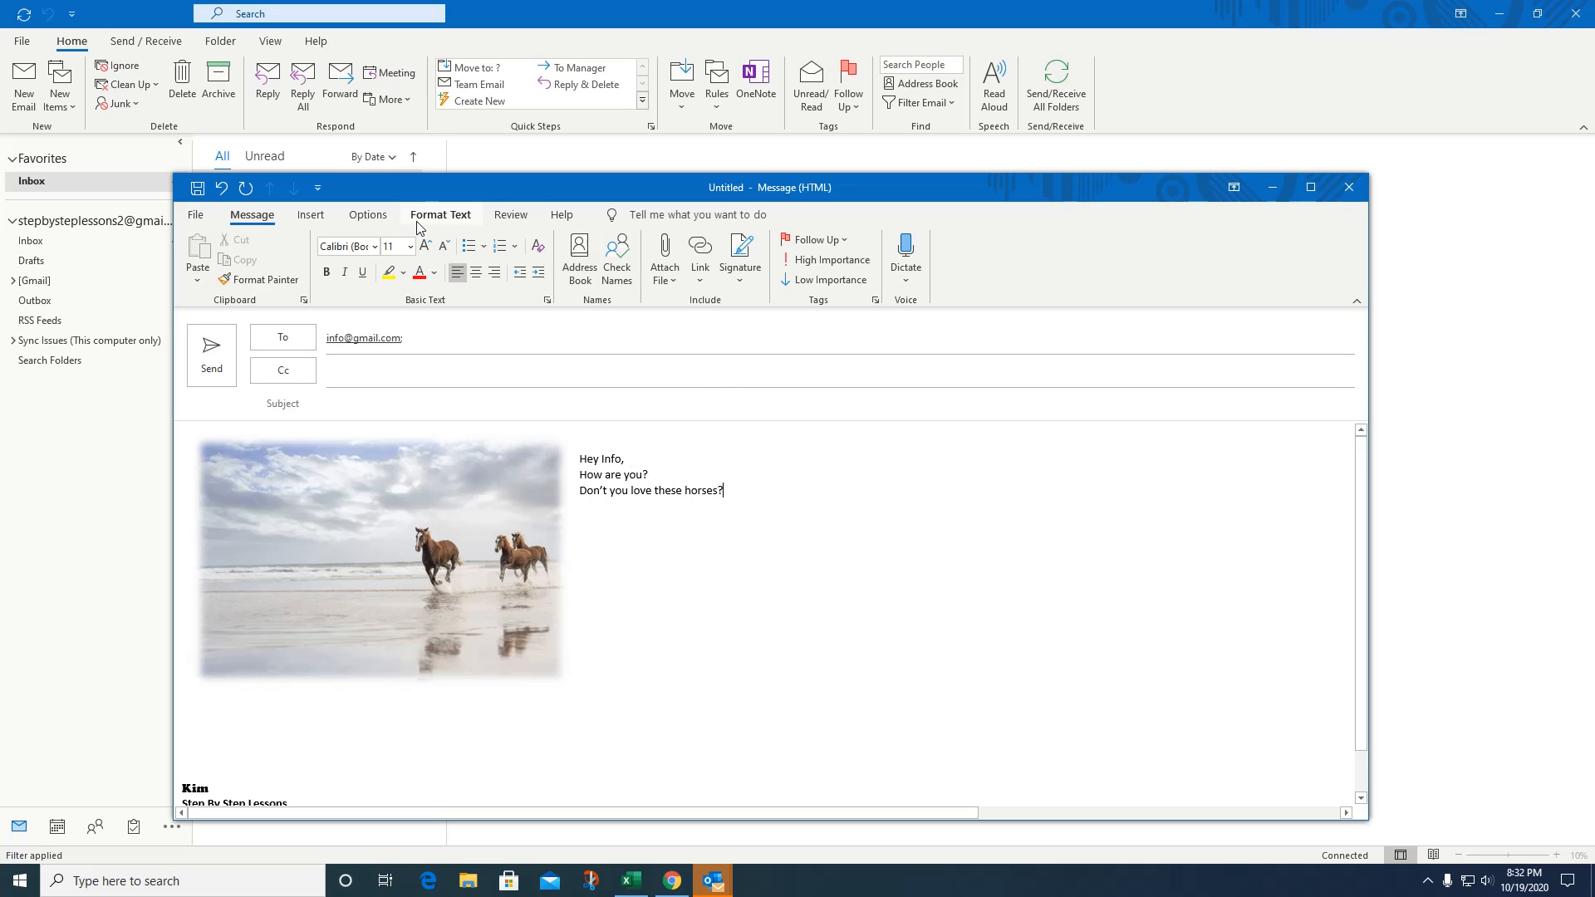
{"action": "left_click", "coordinate": [367, 215]}
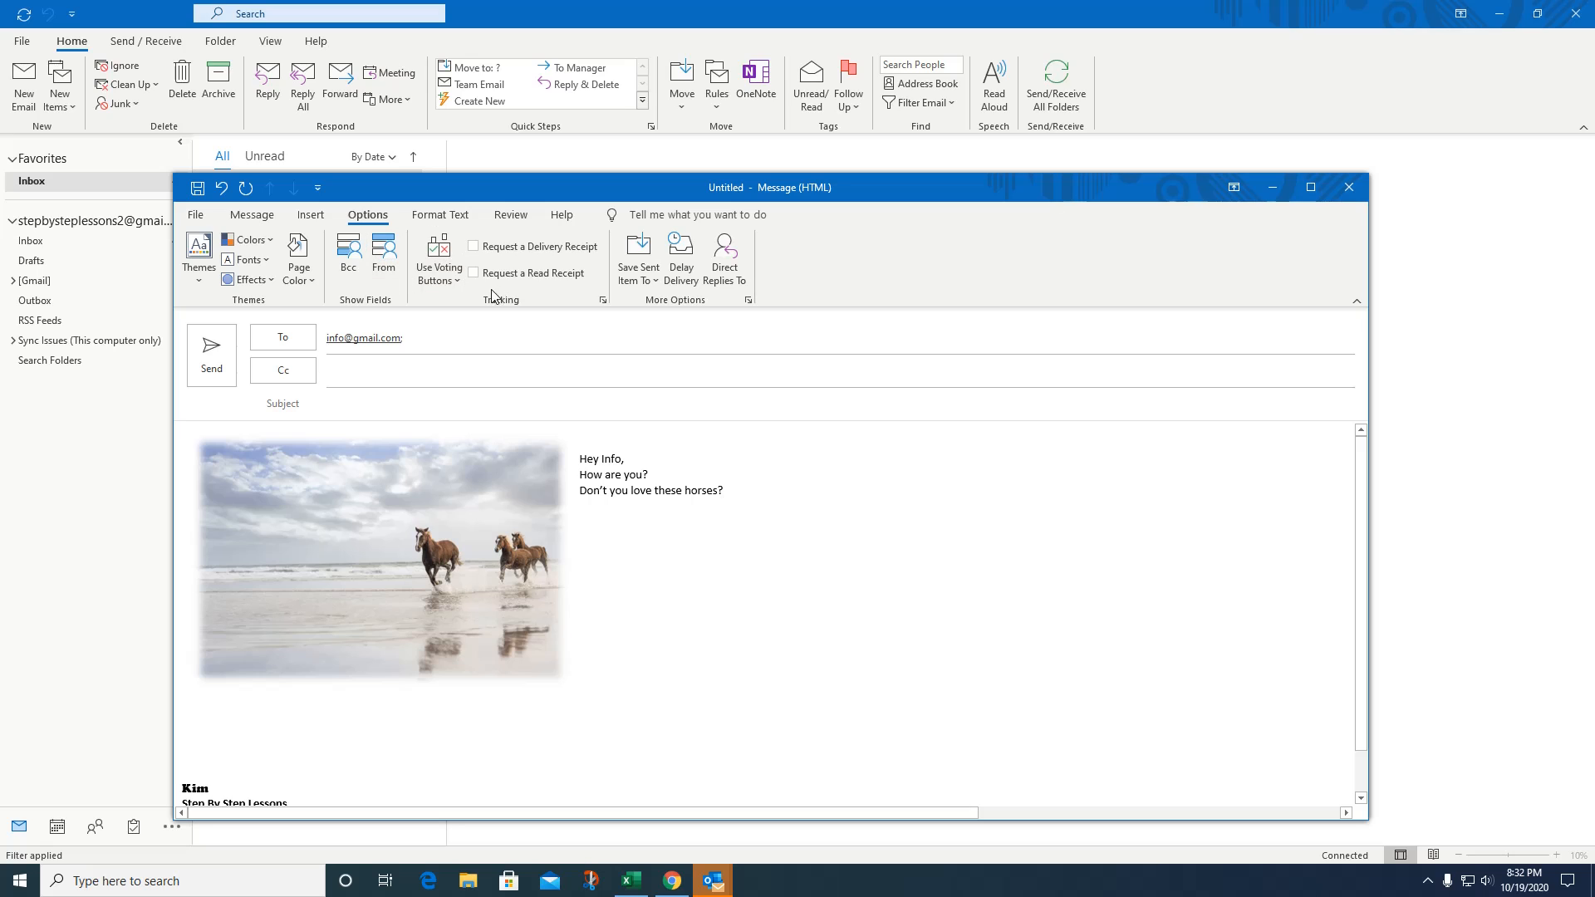
Add an empty line below the question and attach Yes;No voting buttons, then view Format Text and Review.
{"action": "left_click", "coordinate": [747, 483]}
{"action": "key", "text": "Return"}
{"action": "left_click", "coordinate": [457, 282]}
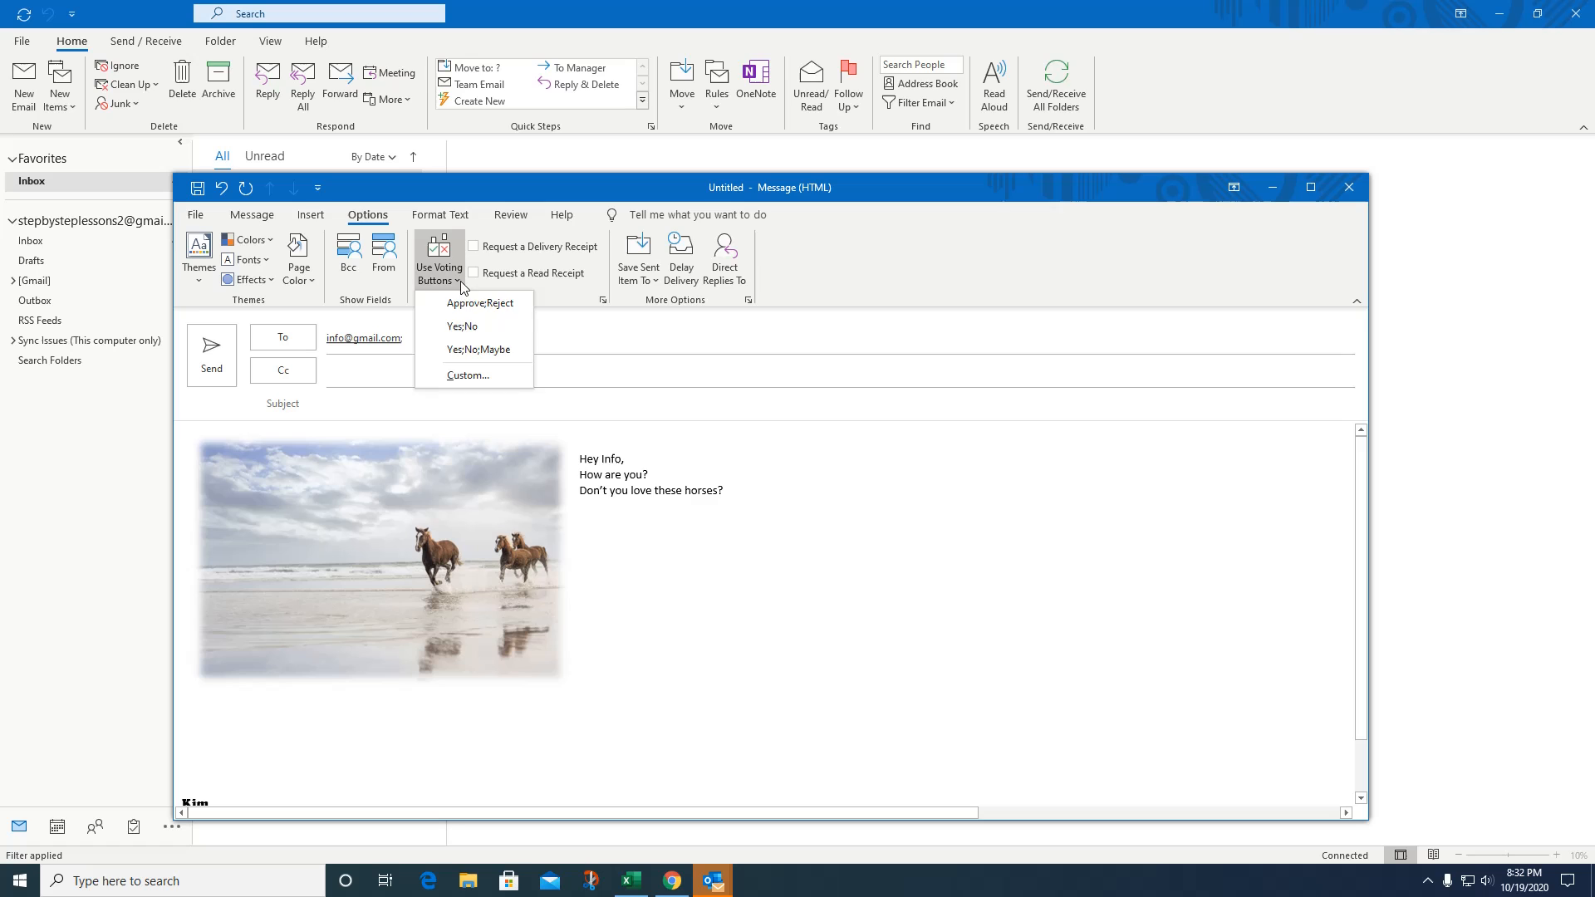
{"action": "left_click", "coordinate": [463, 333]}
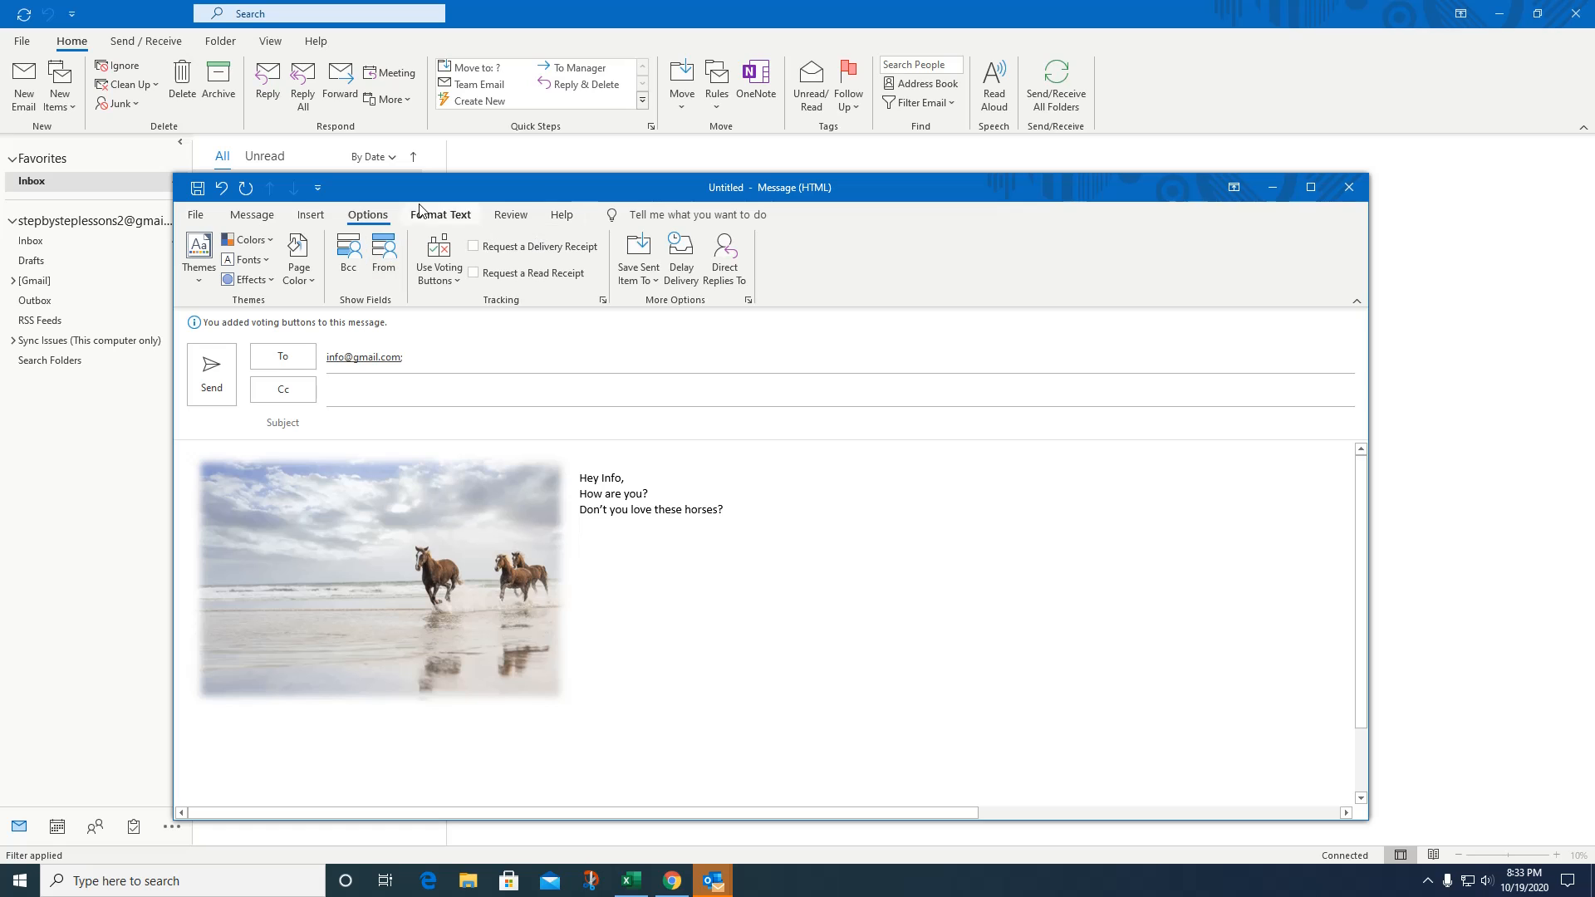
{"action": "left_click", "coordinate": [442, 215]}
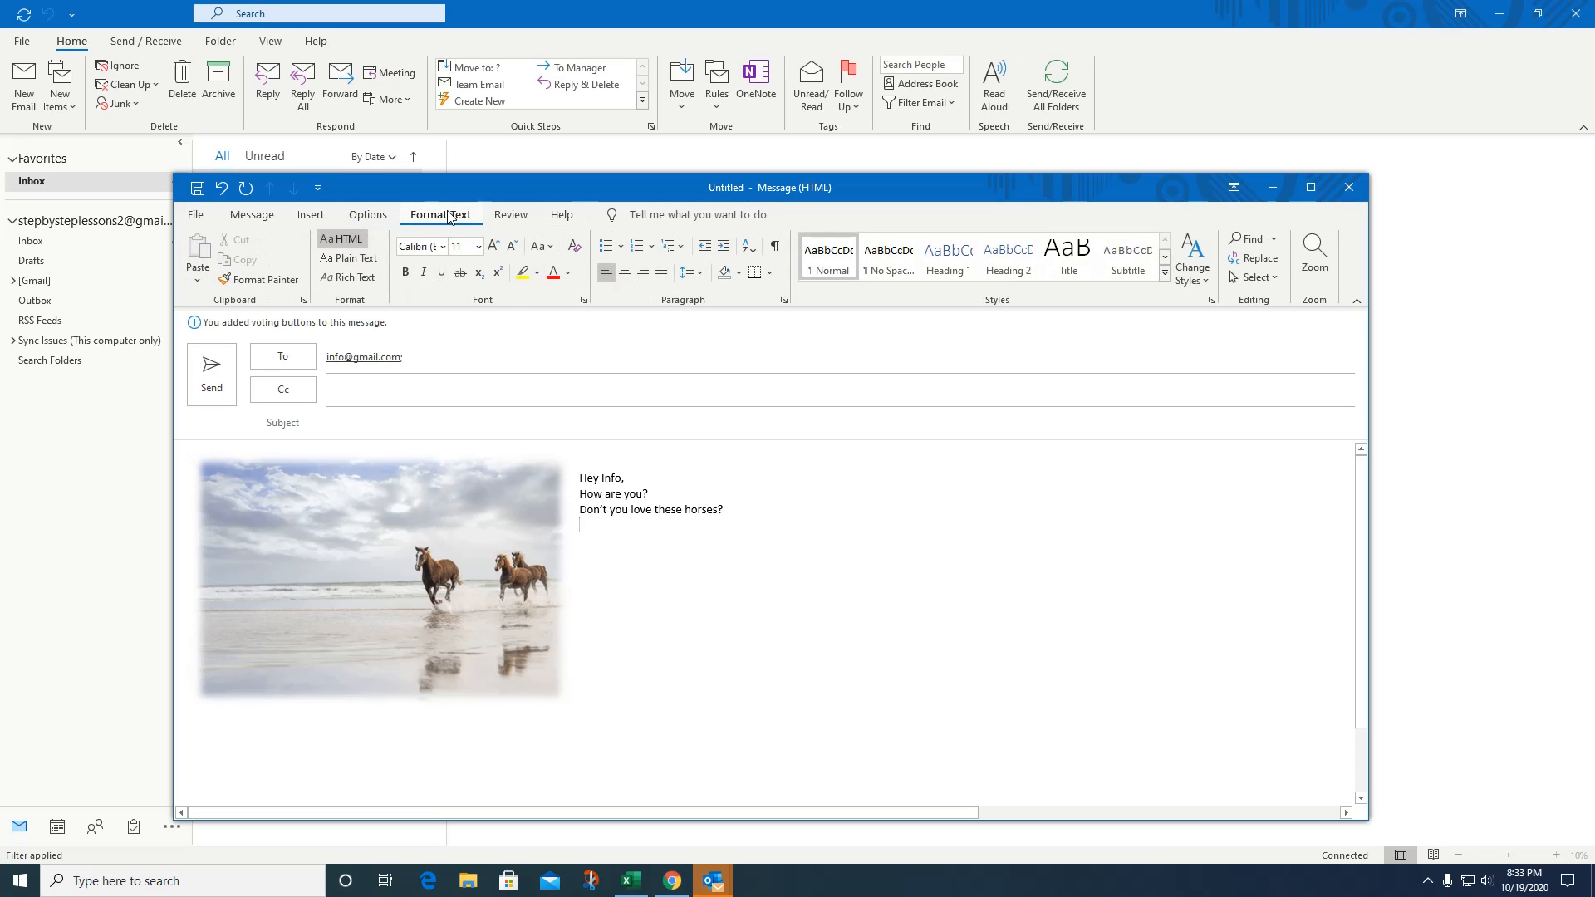
{"action": "left_click", "coordinate": [510, 215]}
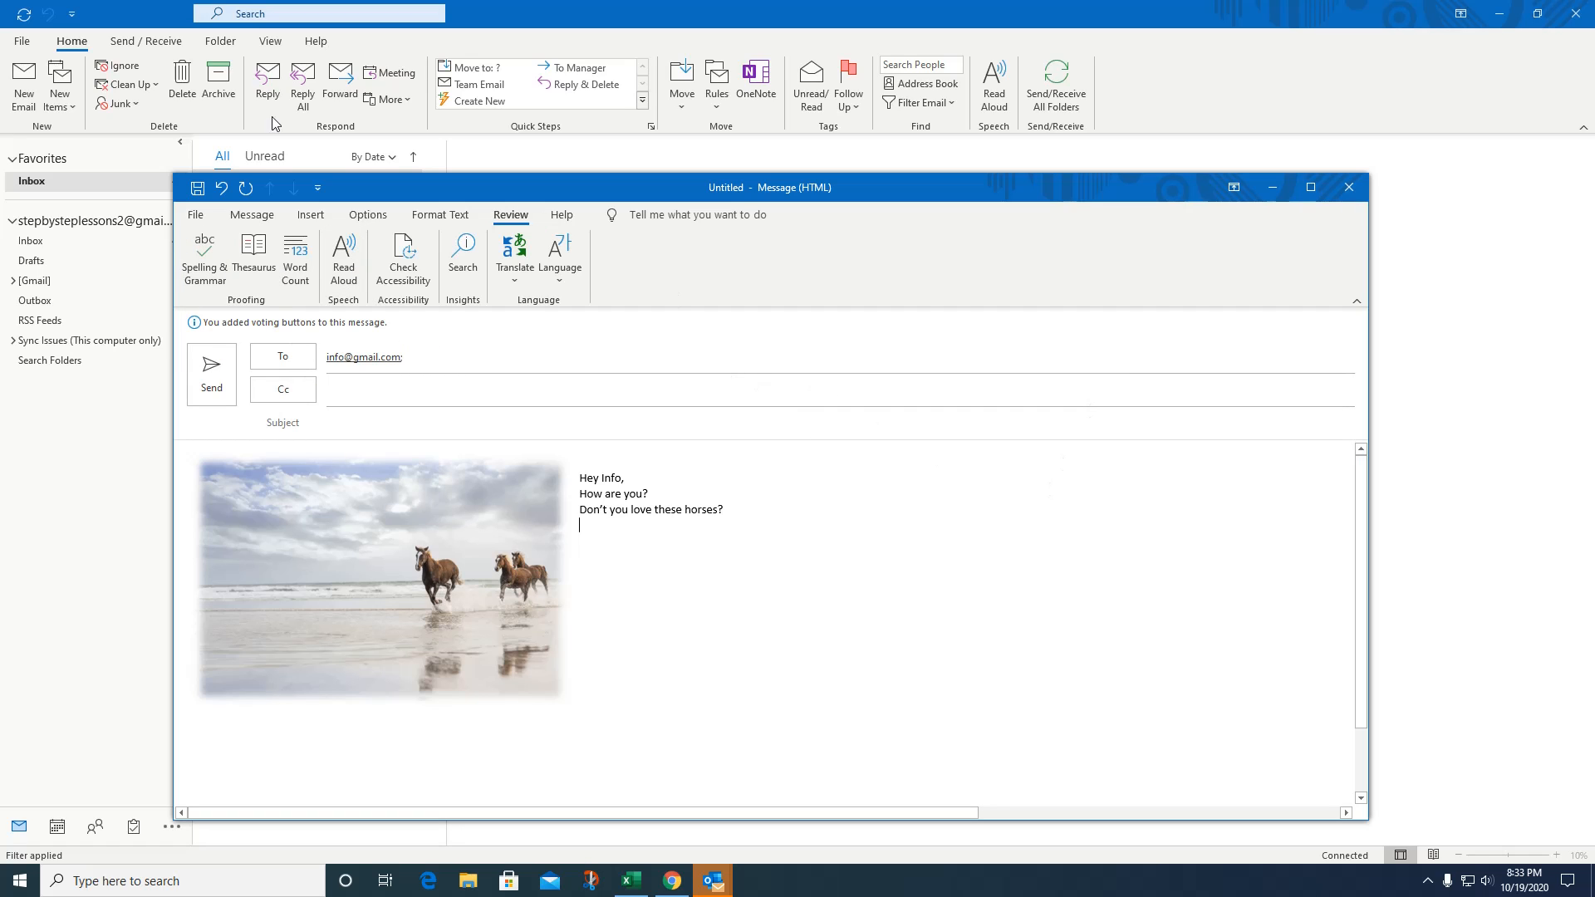
Close the horse-picture draft window and choose No to discard the changes.
{"action": "left_click", "coordinate": [1349, 188]}
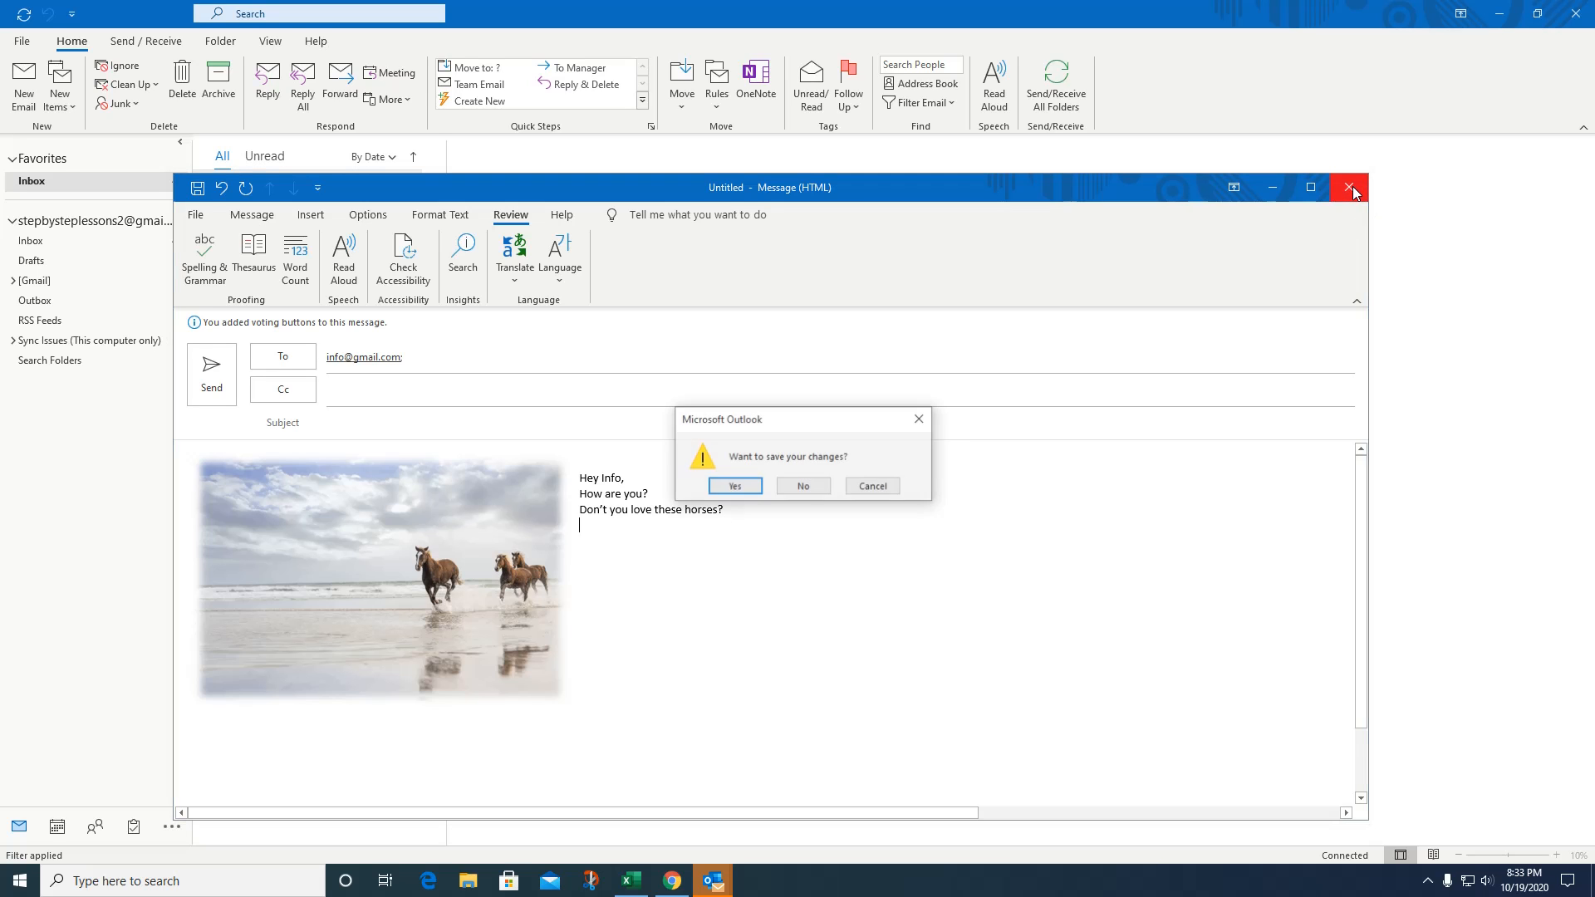
{"action": "left_click", "coordinate": [789, 490]}
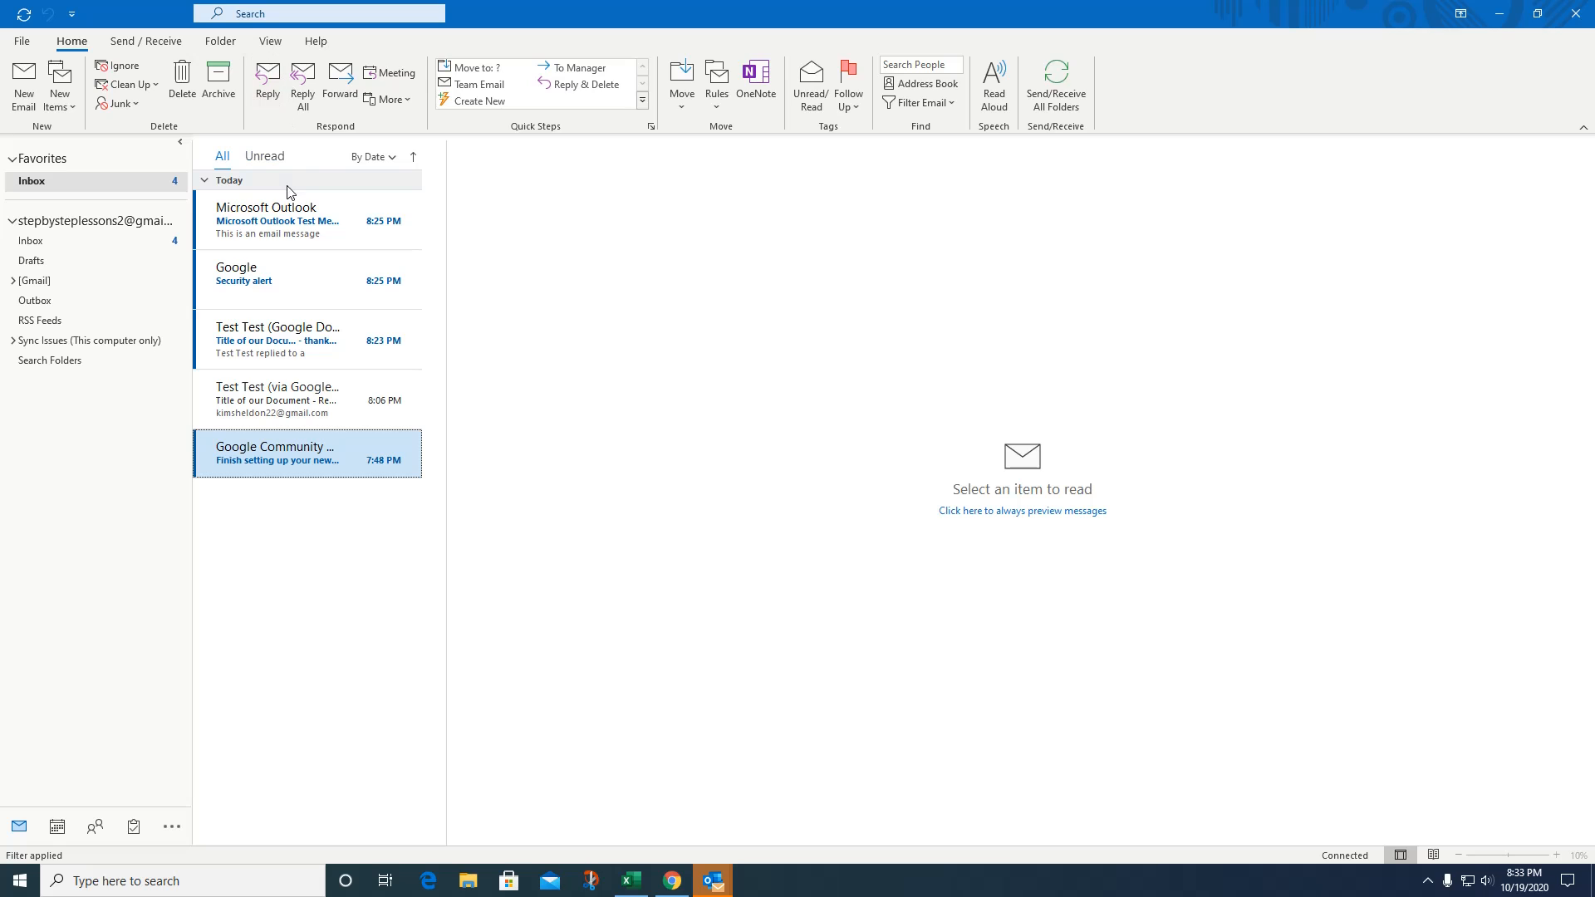
Open the Microsoft Outlook Test Message and try flagging it from its own window.
{"action": "double_click", "coordinate": [313, 233]}
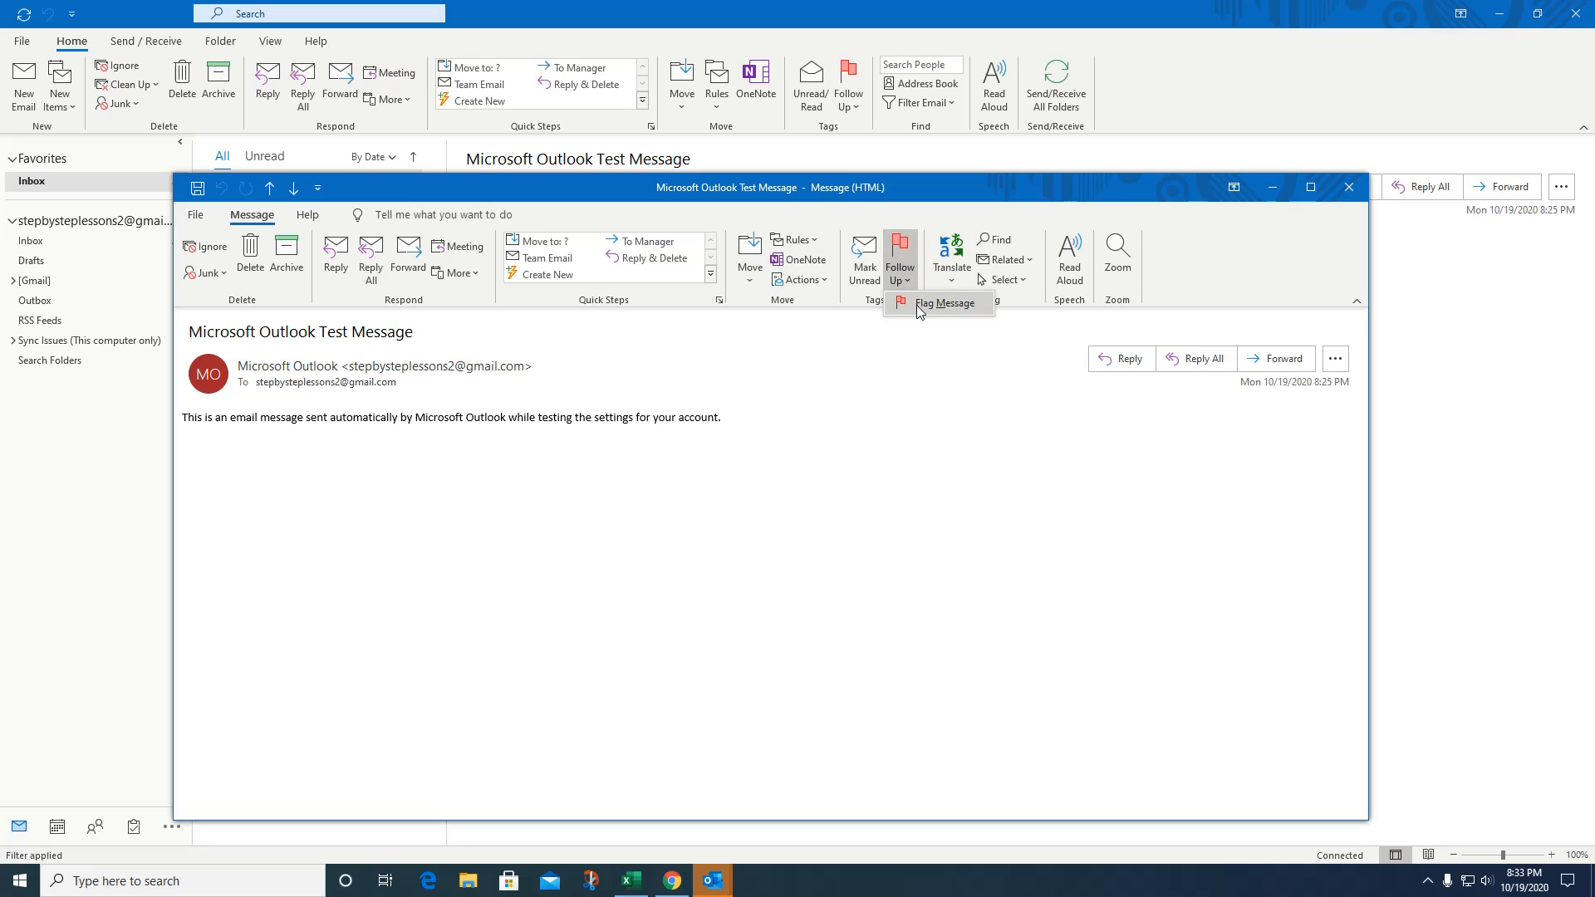
{"action": "left_click", "coordinate": [917, 301]}
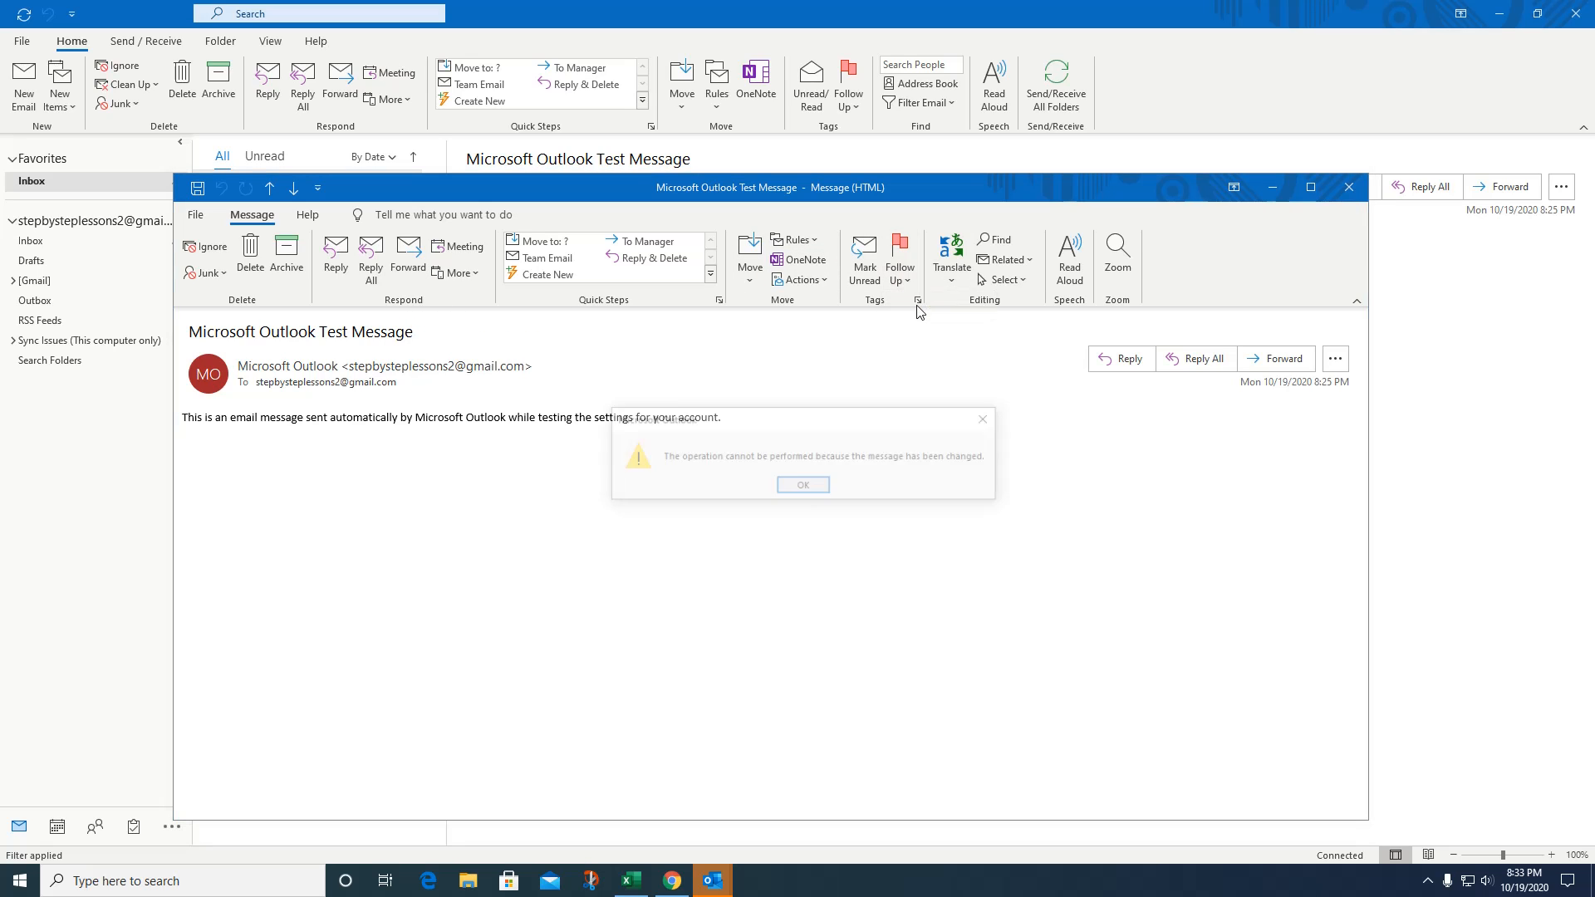
{"action": "left_click", "coordinate": [801, 487]}
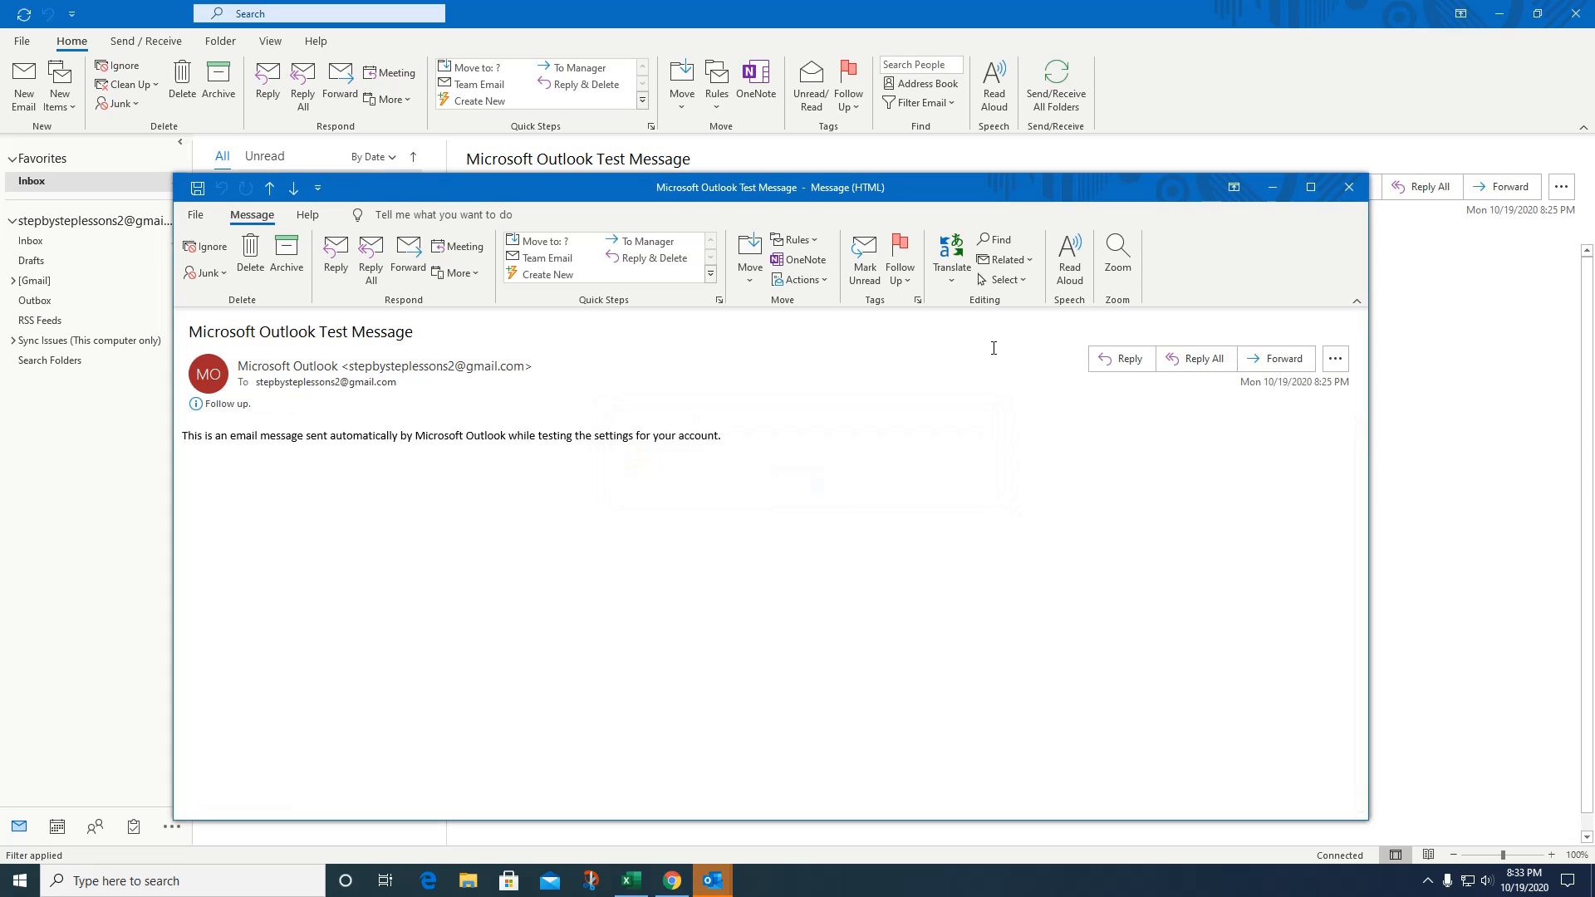
Close the test message unsaved and flag it via Home > Follow Up > Flag Message.
{"action": "left_click", "coordinate": [1350, 187]}
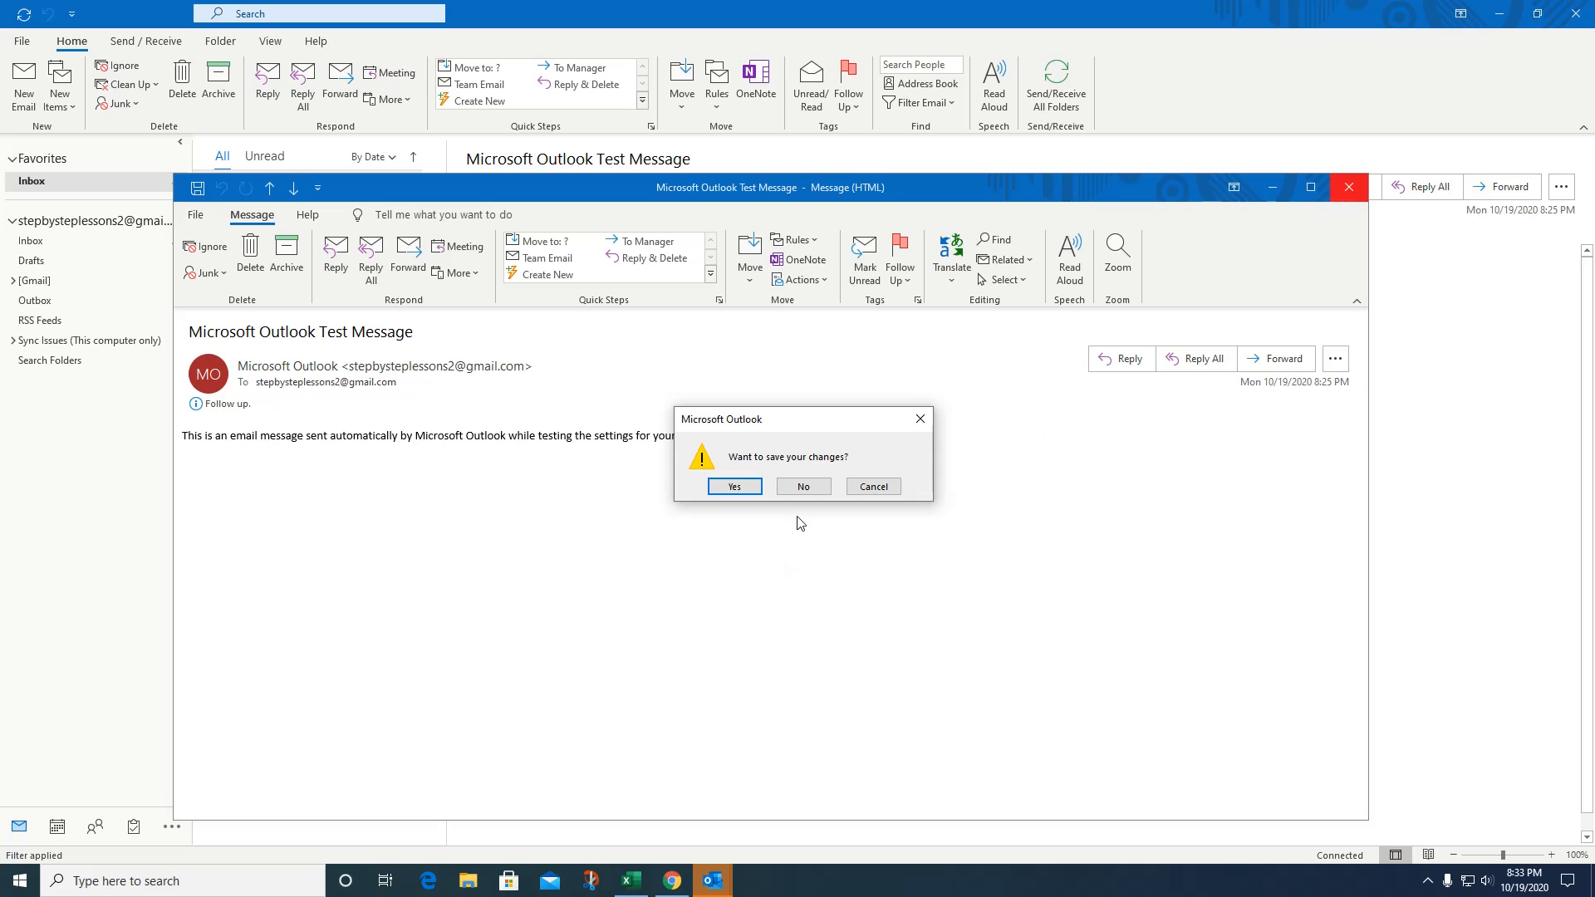
{"action": "left_click", "coordinate": [789, 490]}
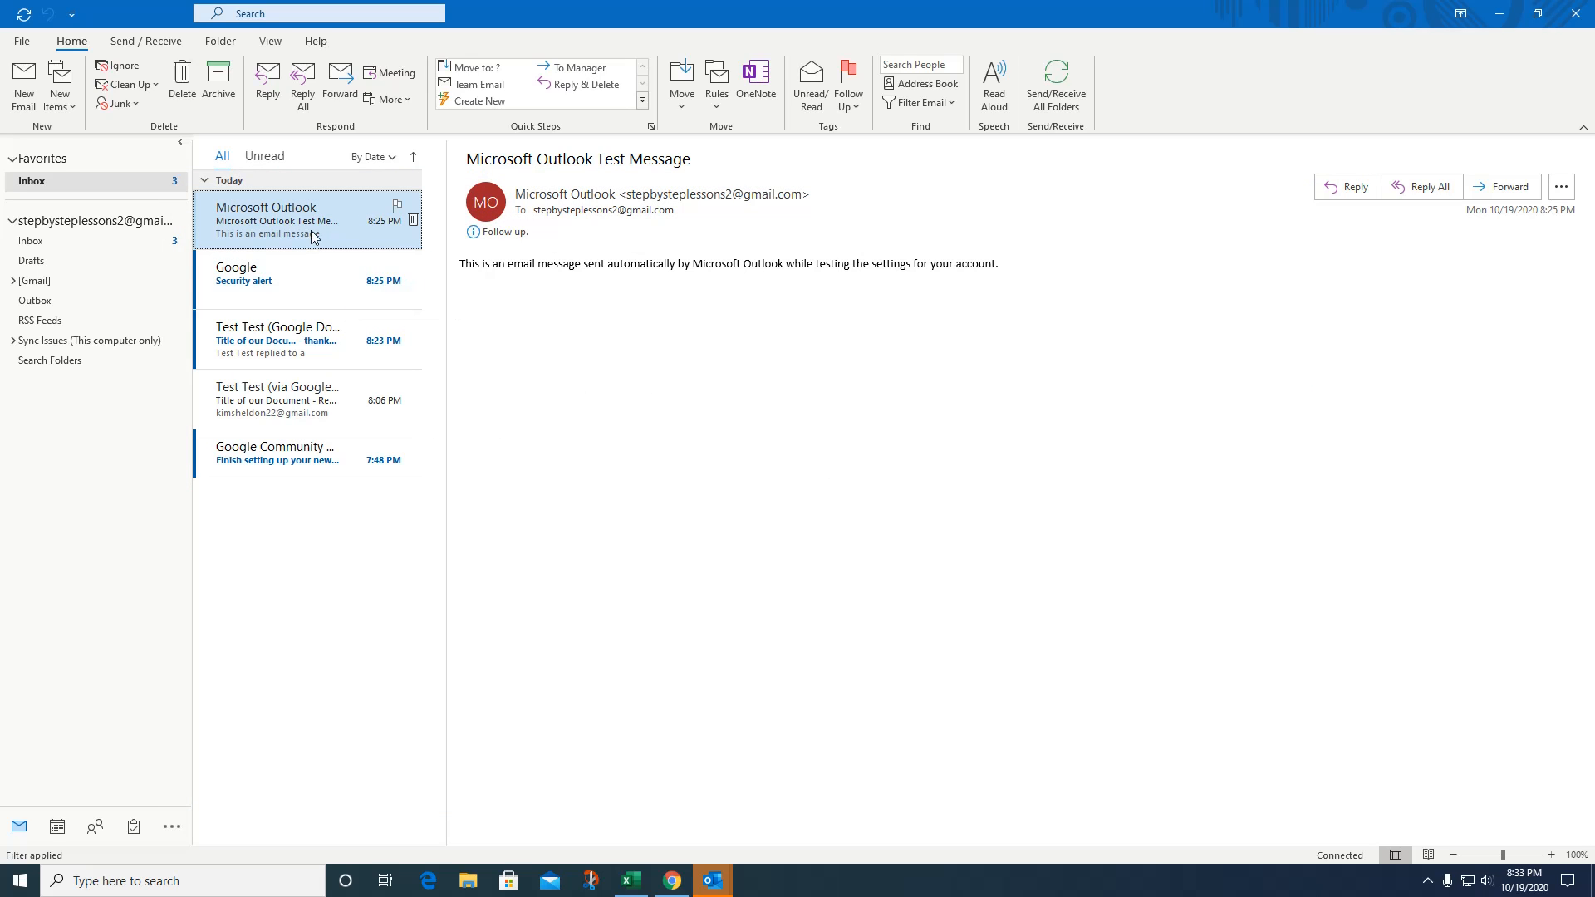
{"action": "left_click", "coordinate": [848, 100]}
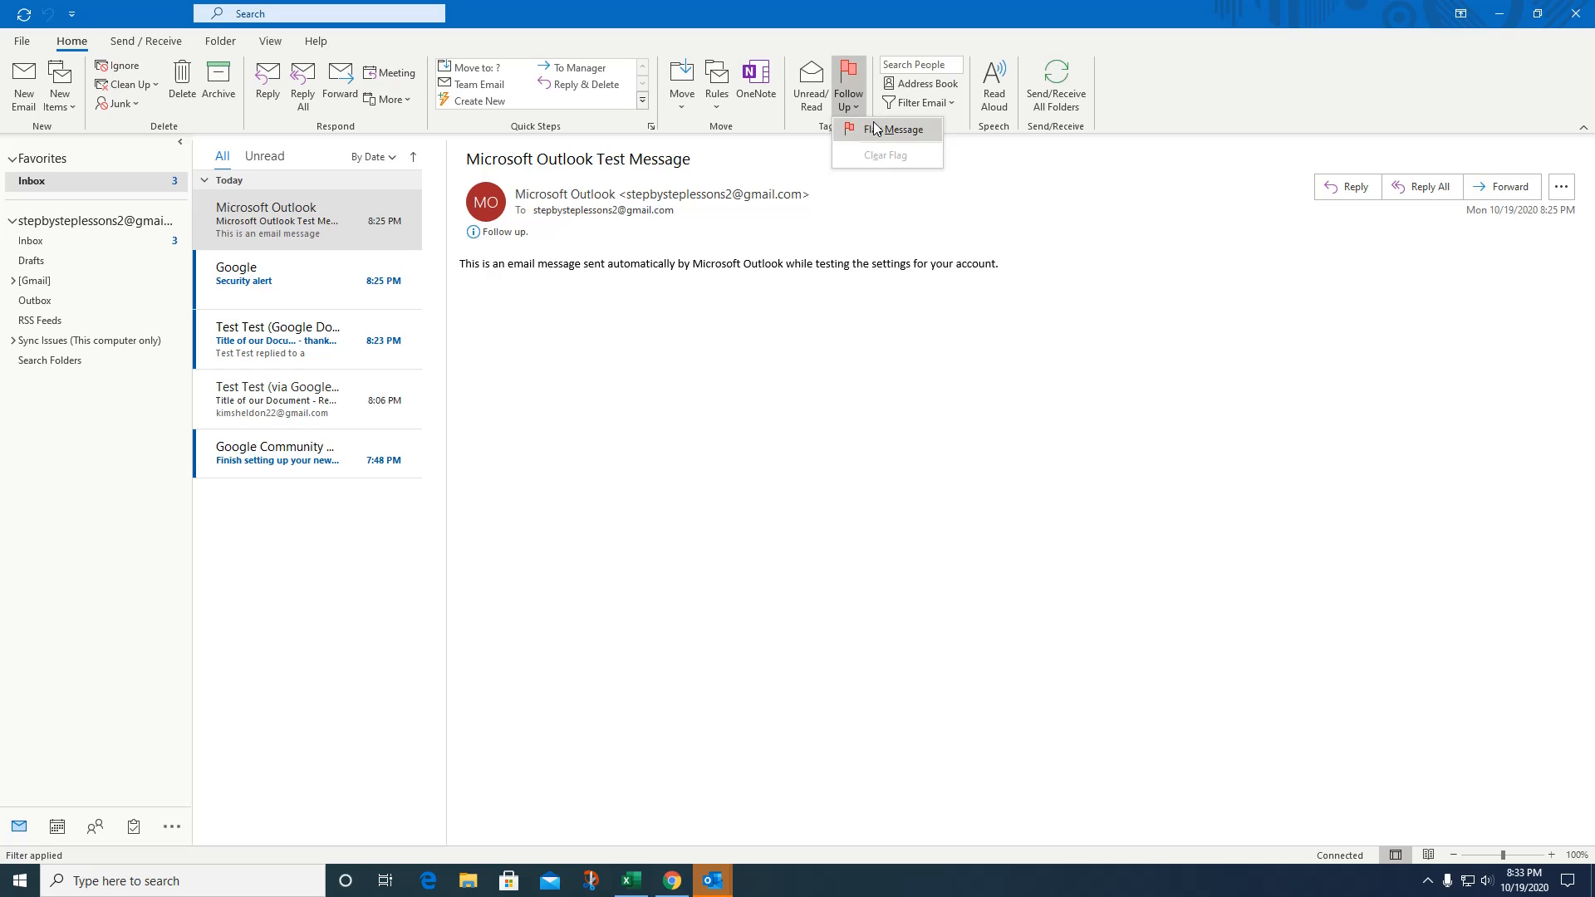
{"action": "left_click", "coordinate": [874, 129]}
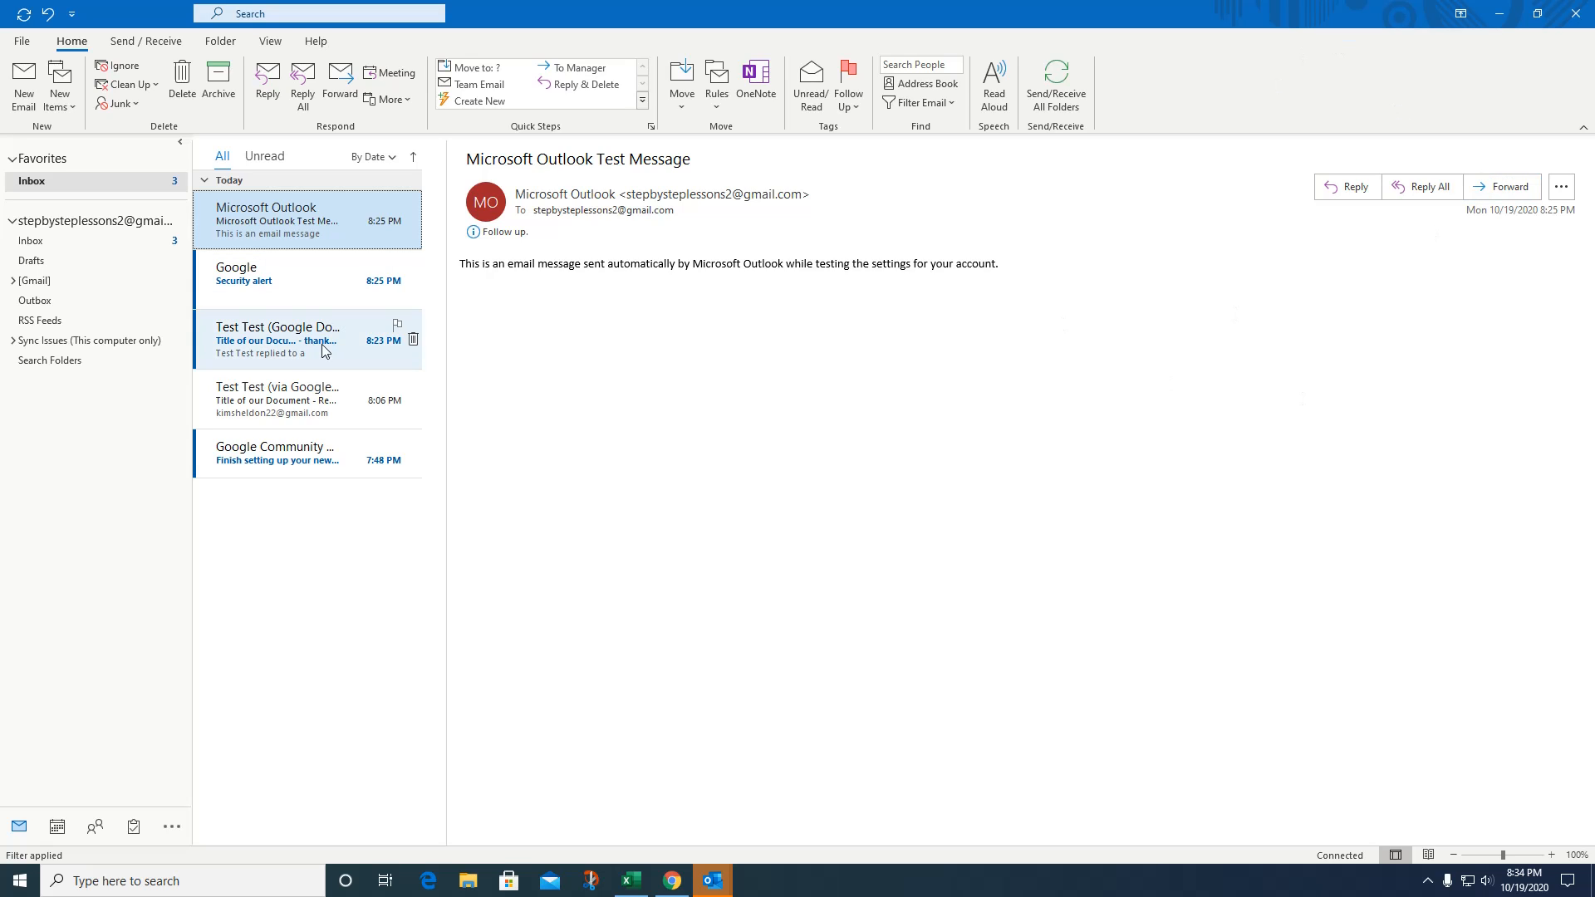
Run Send/Receive All Folders on the Send / Receive tab, then Download Headers for the inbox.
{"action": "left_click", "coordinate": [149, 45]}
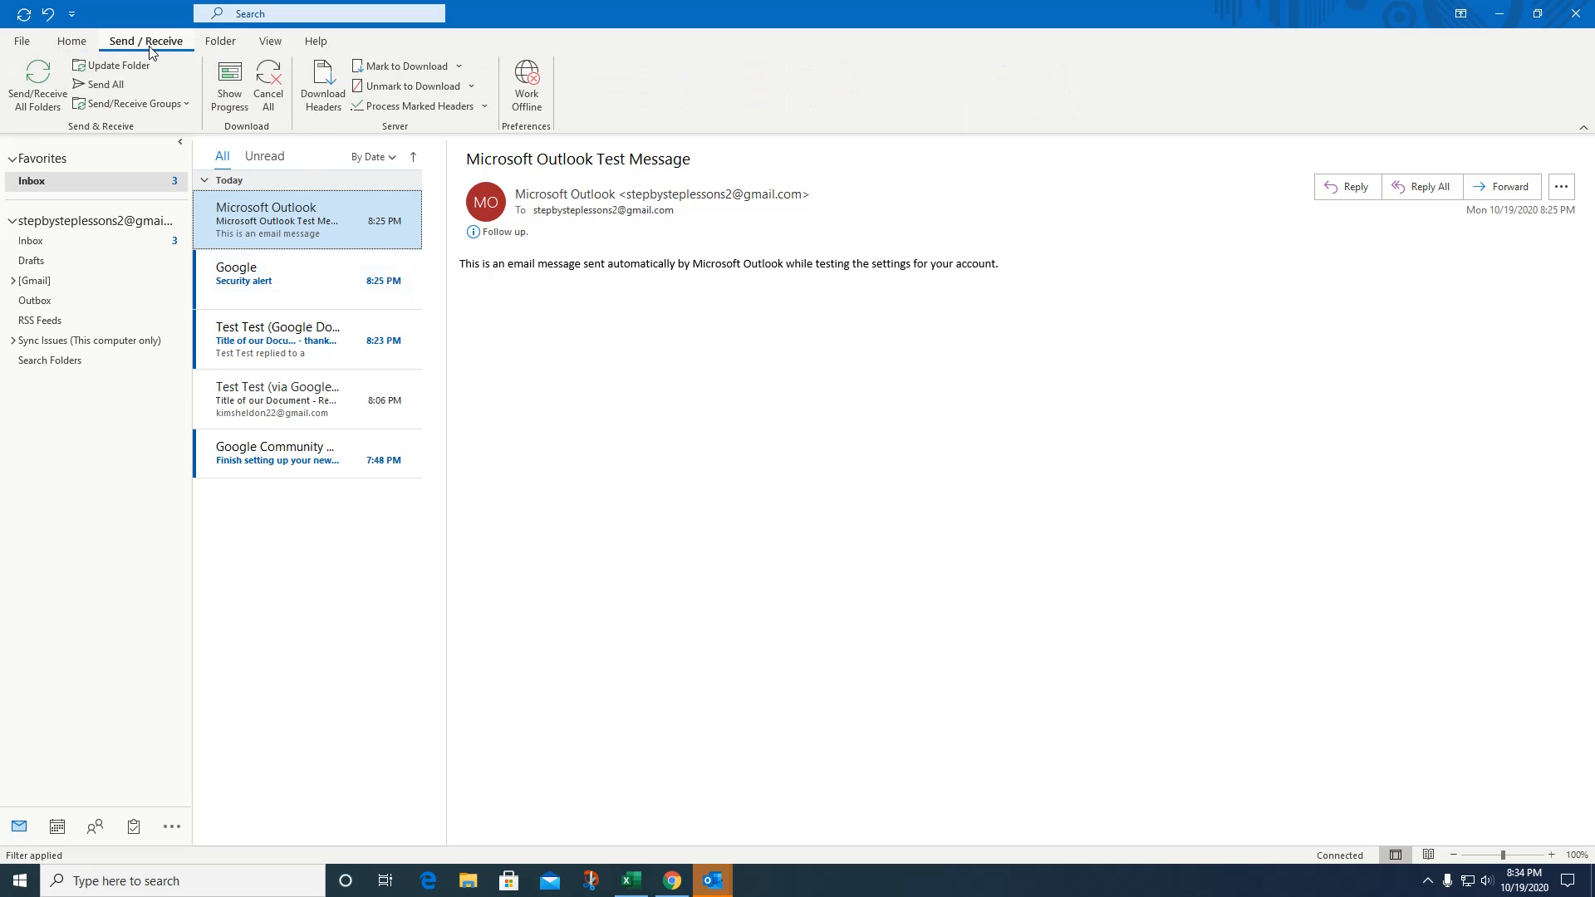
{"action": "left_click", "coordinate": [37, 83]}
{"action": "left_click", "coordinate": [336, 98]}
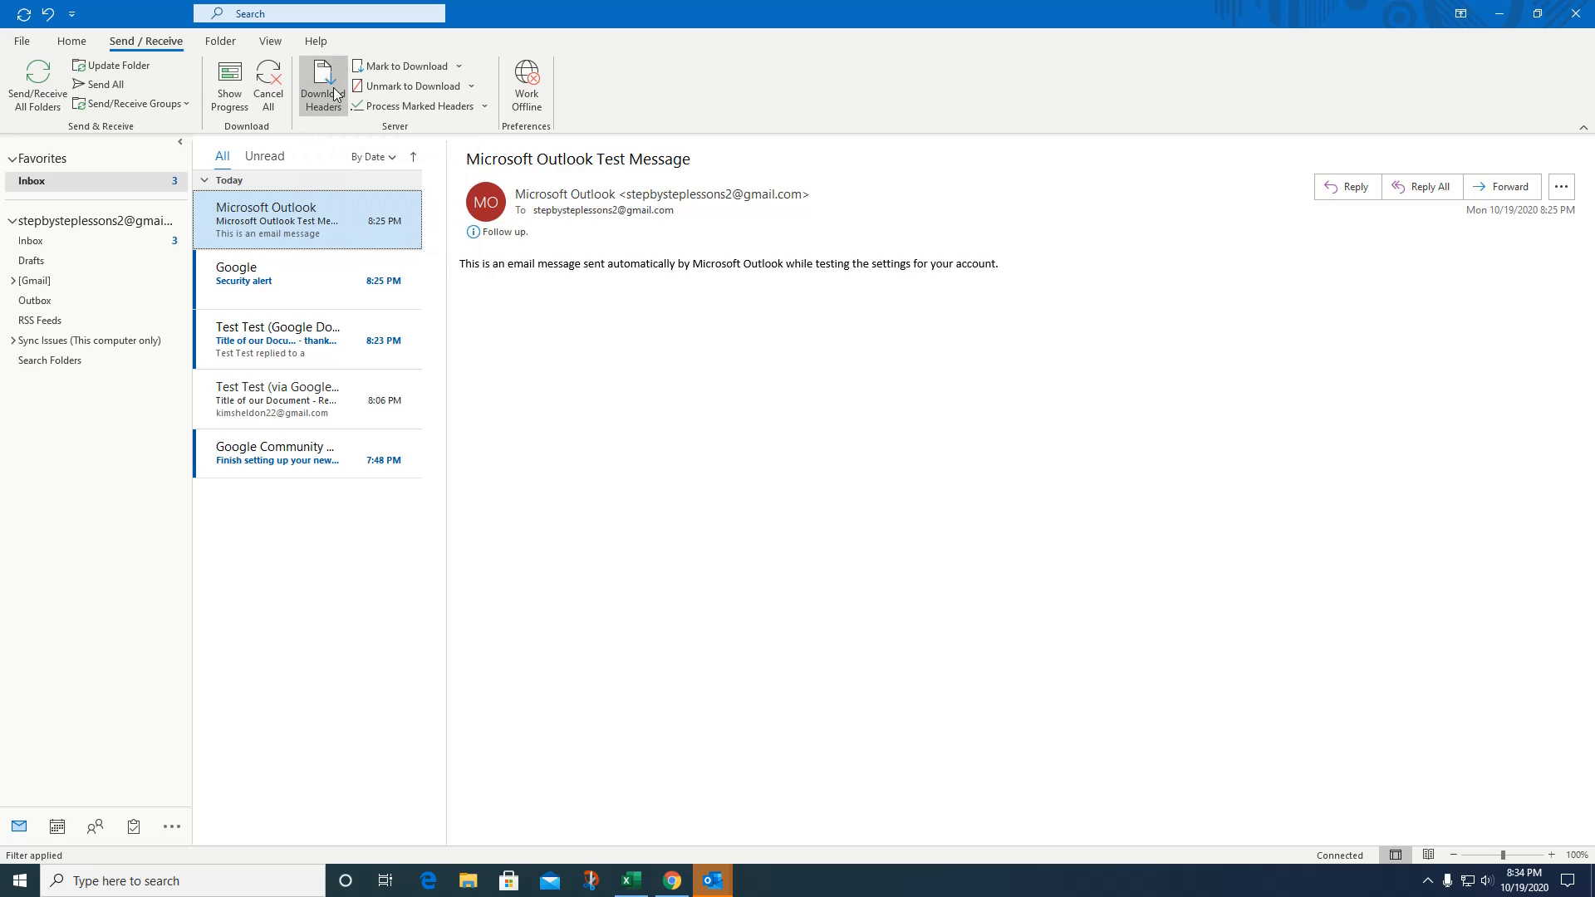
{"action": "left_click", "coordinate": [336, 98]}
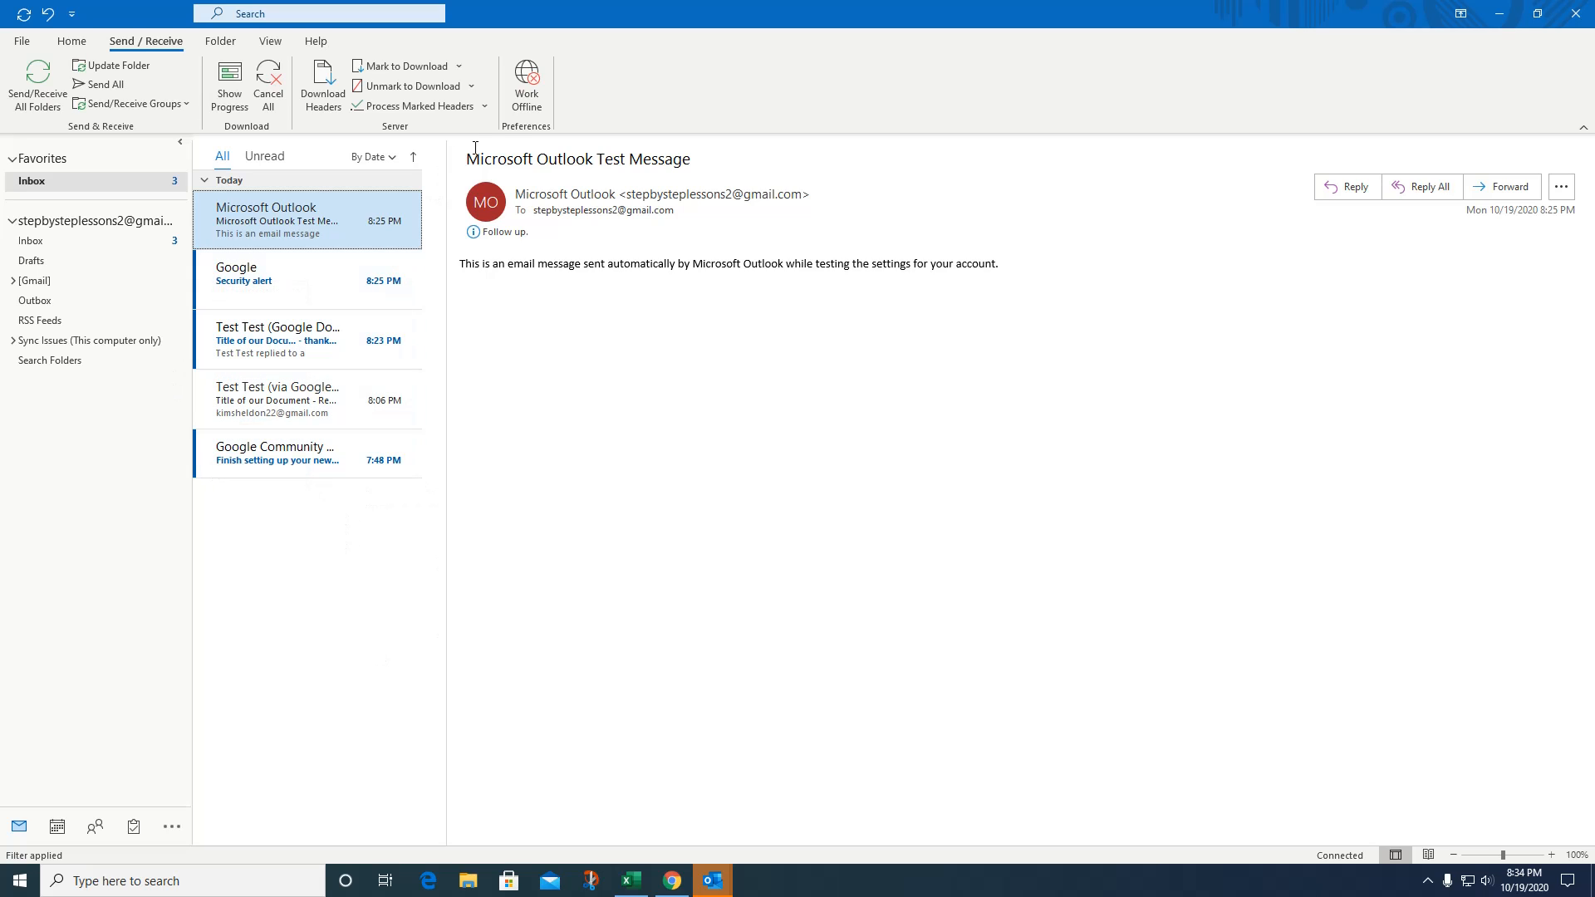
{"action": "left_click", "coordinate": [220, 42]}
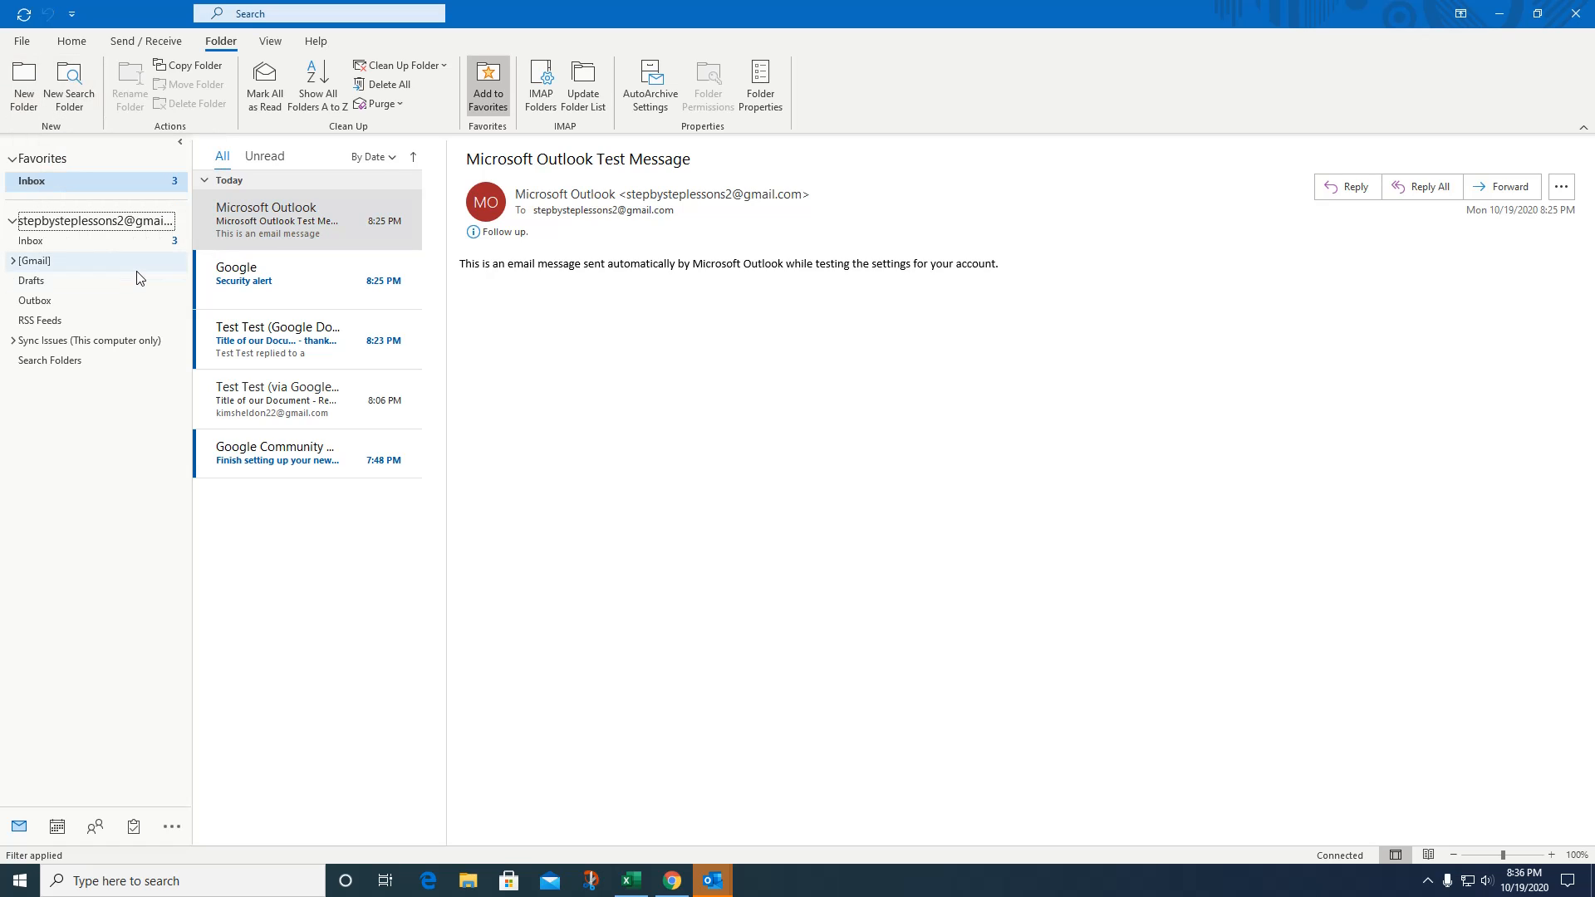
Create a mail folder named Personal at the top level of the Gmail account.
{"action": "left_click", "coordinate": [20, 89]}
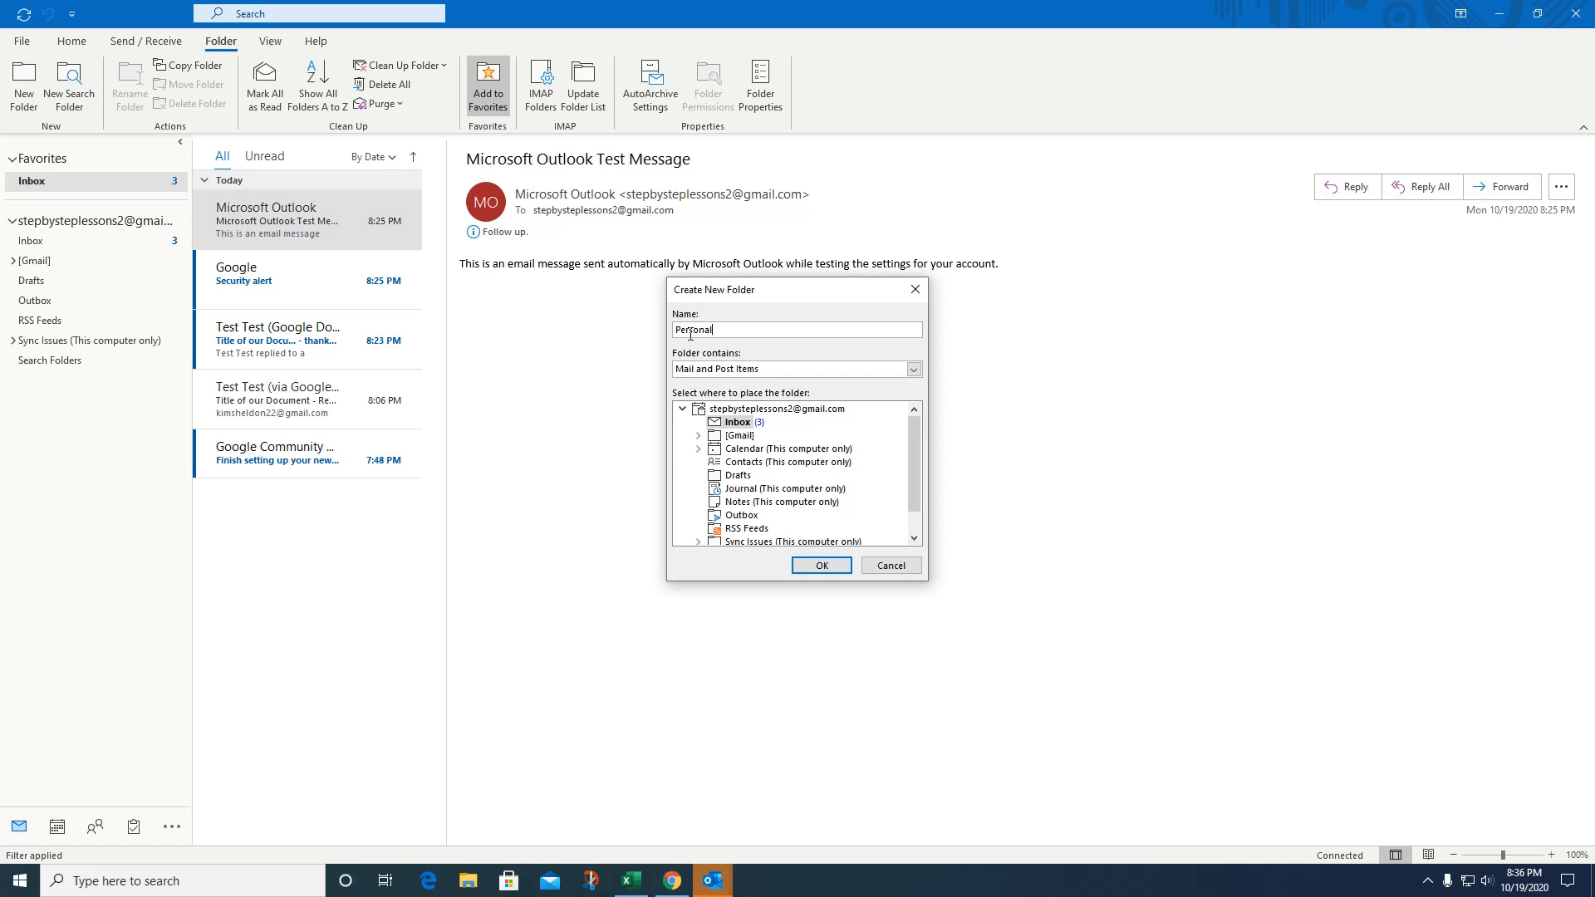
{"action": "left_click", "coordinate": [784, 409]}
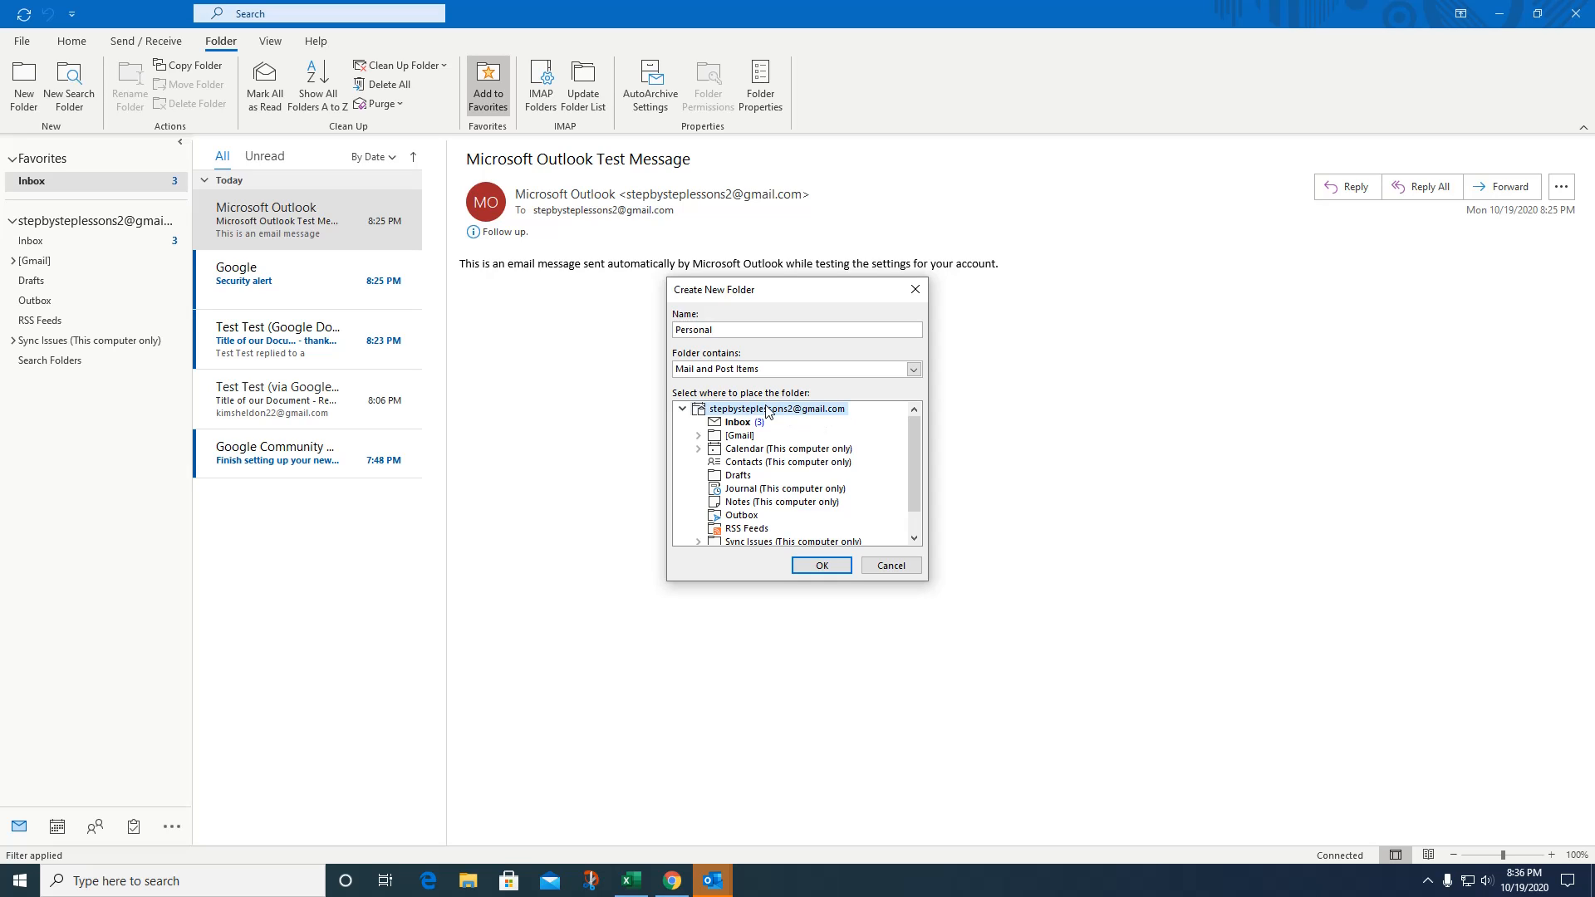
{"action": "left_click", "coordinate": [804, 573]}
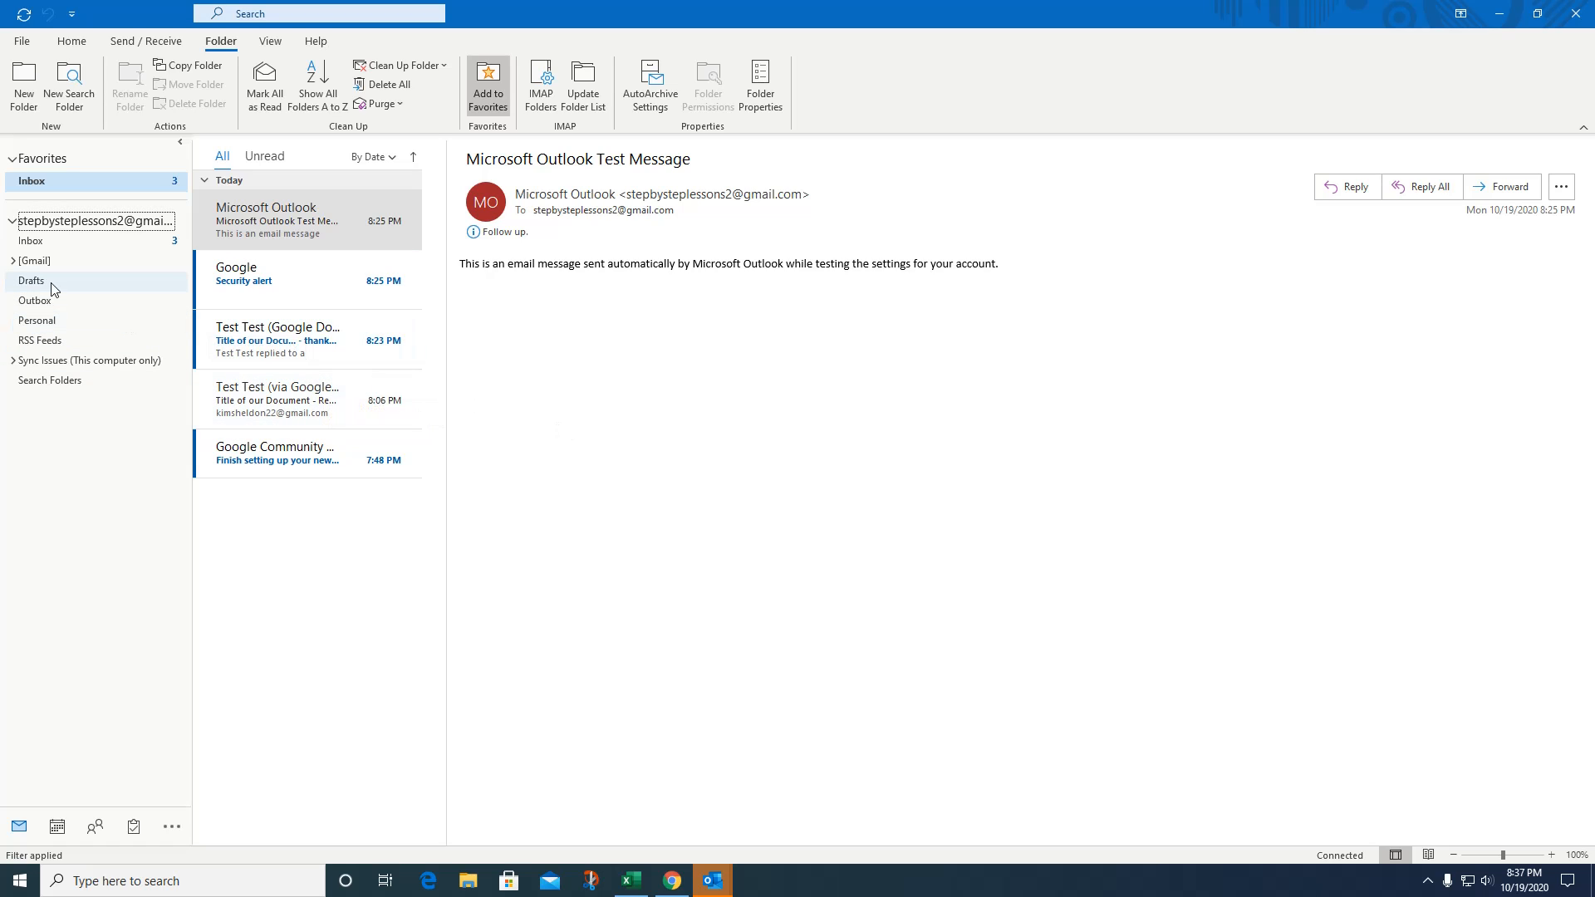
Add a Large mail (100 KB) search folder, named Larger Than 100 KB.
{"action": "left_click", "coordinate": [69, 82]}
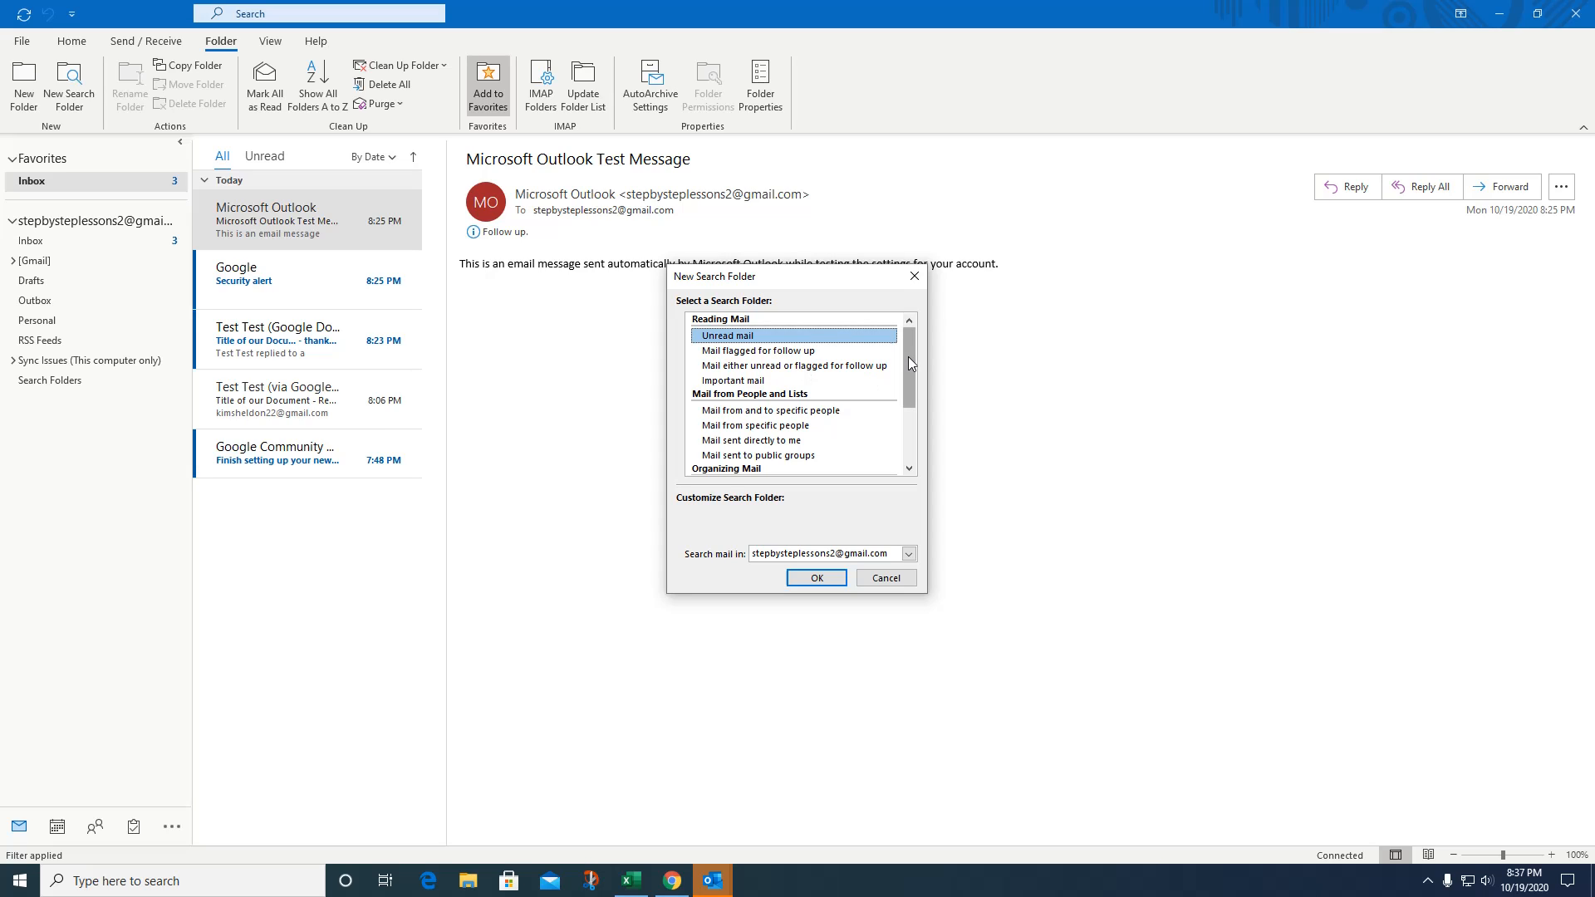
{"action": "left_click_drag", "start_coordinate": [909, 355], "coordinate": [909, 364]}
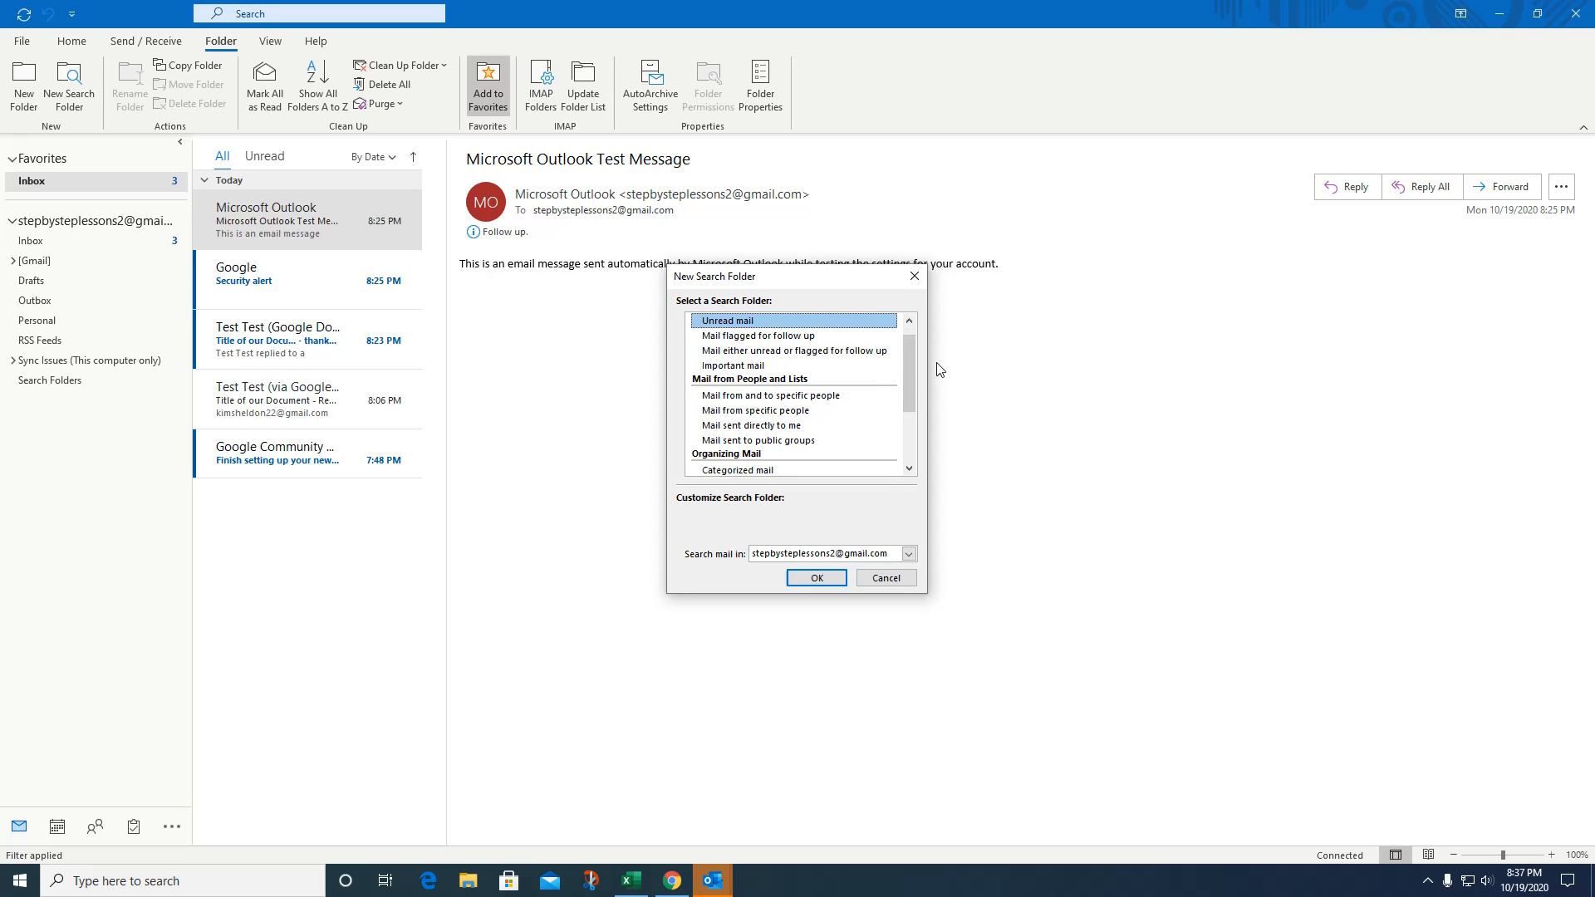
{"action": "left_click_drag", "start_coordinate": [911, 375], "coordinate": [904, 436]}
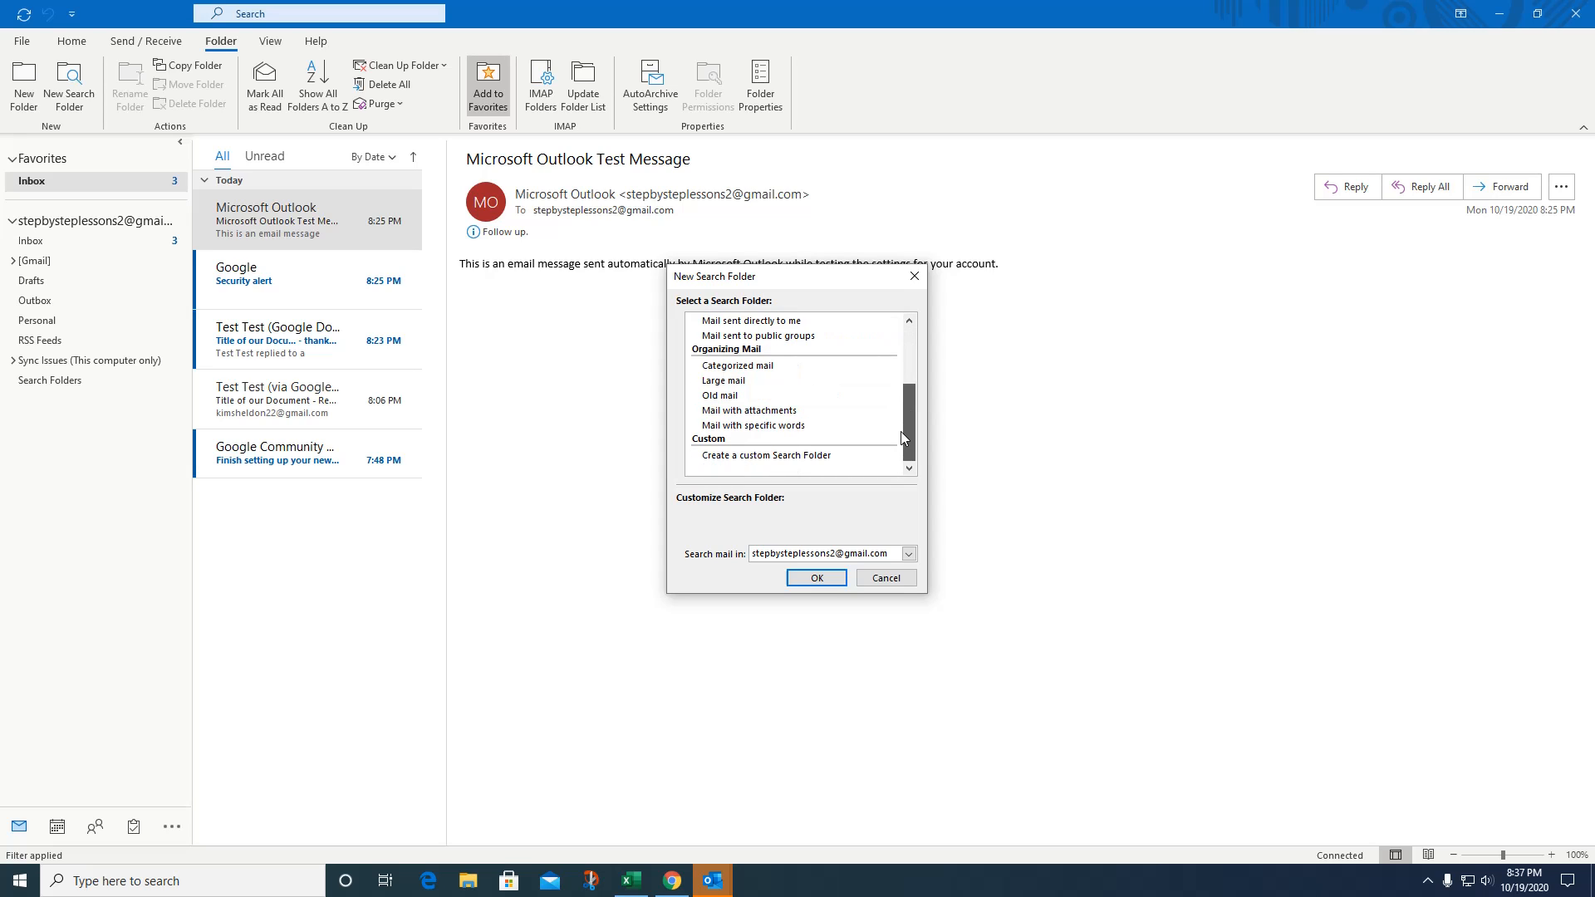
{"action": "left_click", "coordinate": [725, 381]}
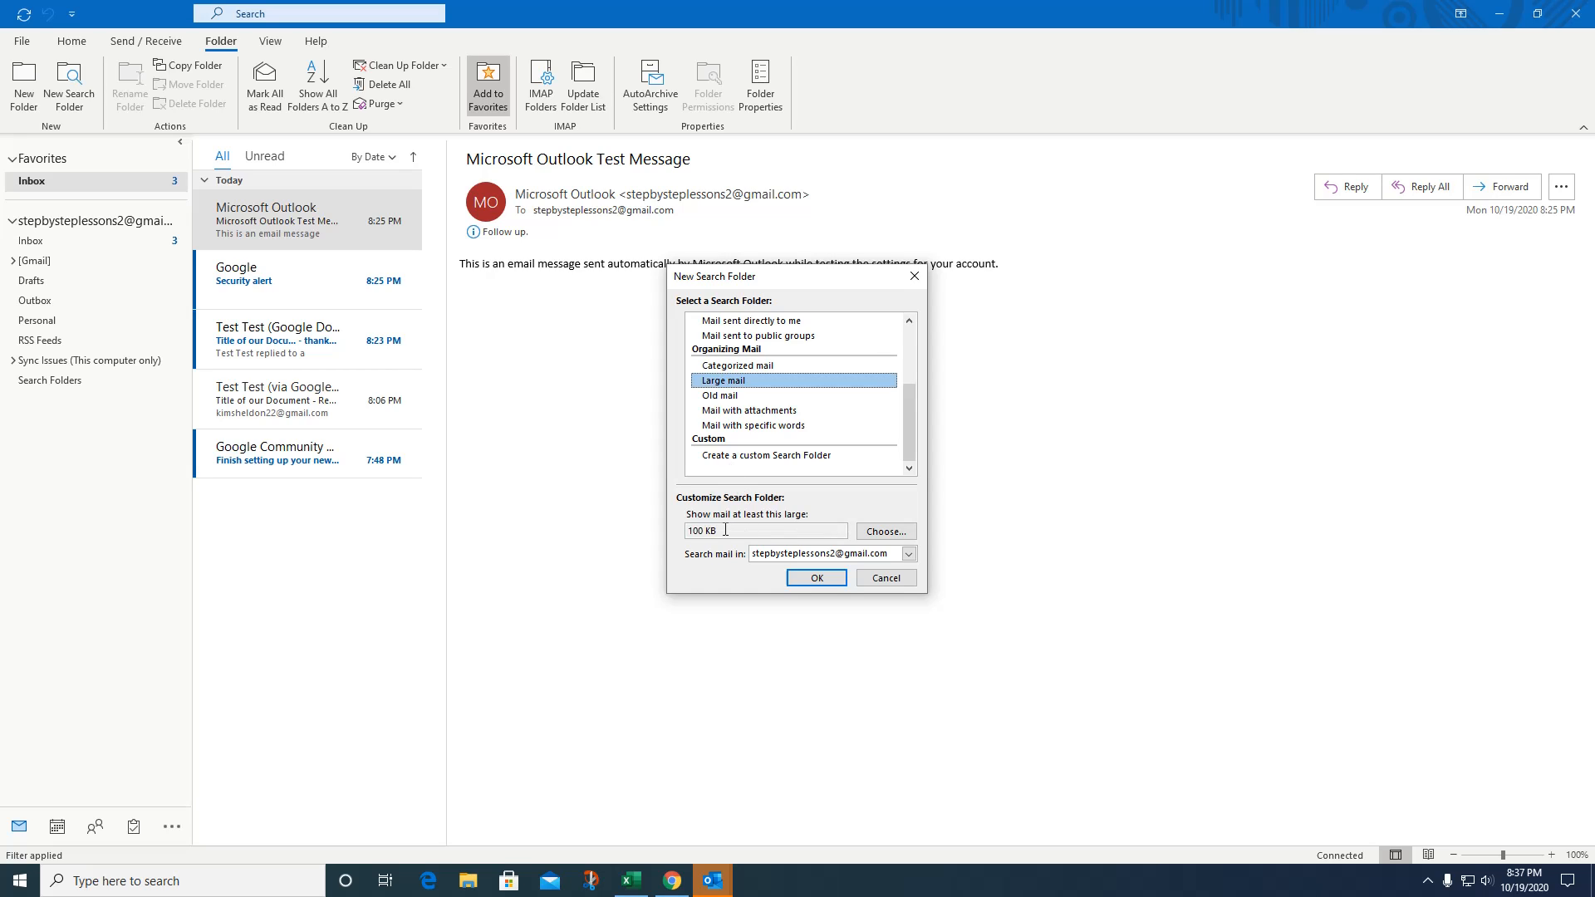
{"action": "left_click", "coordinate": [796, 579]}
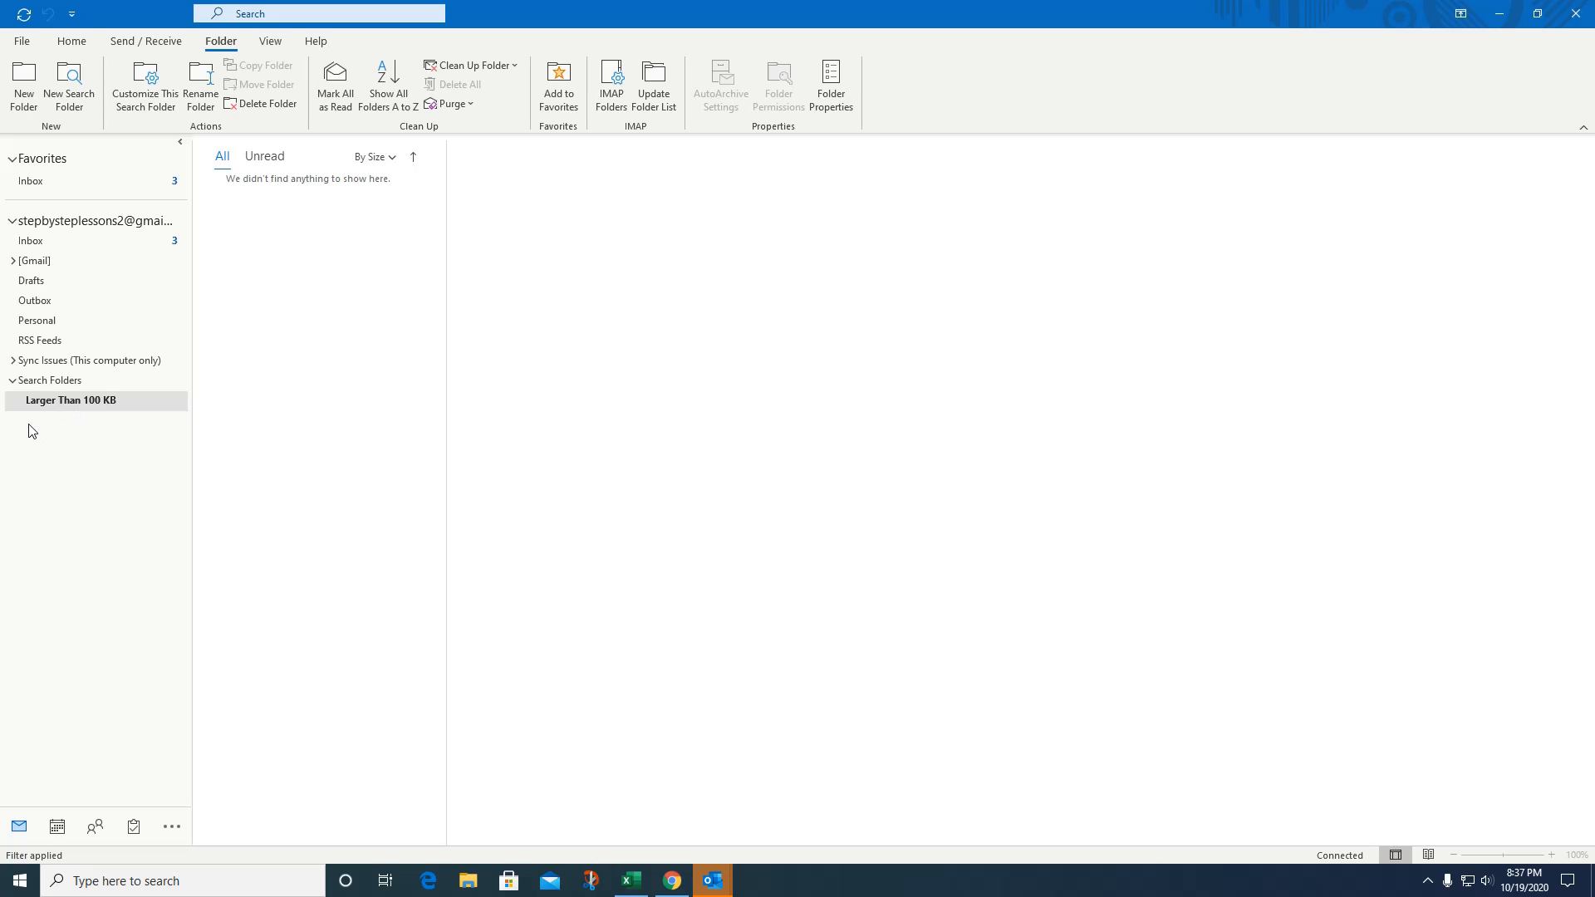
Open the Larger Than 100 KB search folder, then collapse and re-expand Search Folders.
{"action": "left_click", "coordinate": [43, 402]}
{"action": "left_click", "coordinate": [13, 382]}
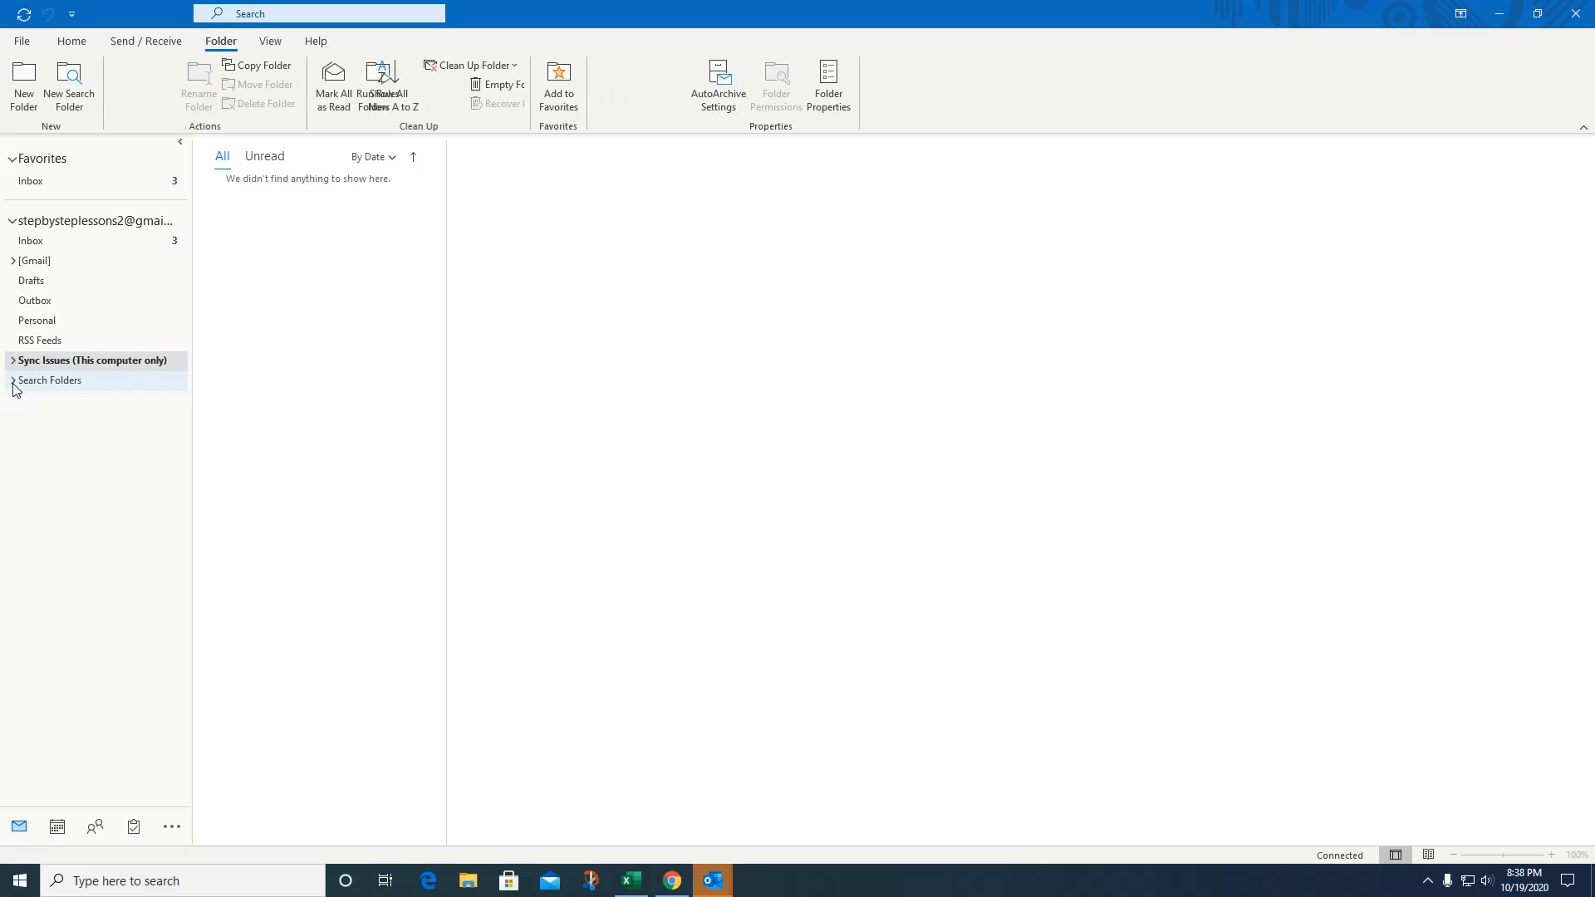
{"action": "left_click", "coordinate": [12, 381]}
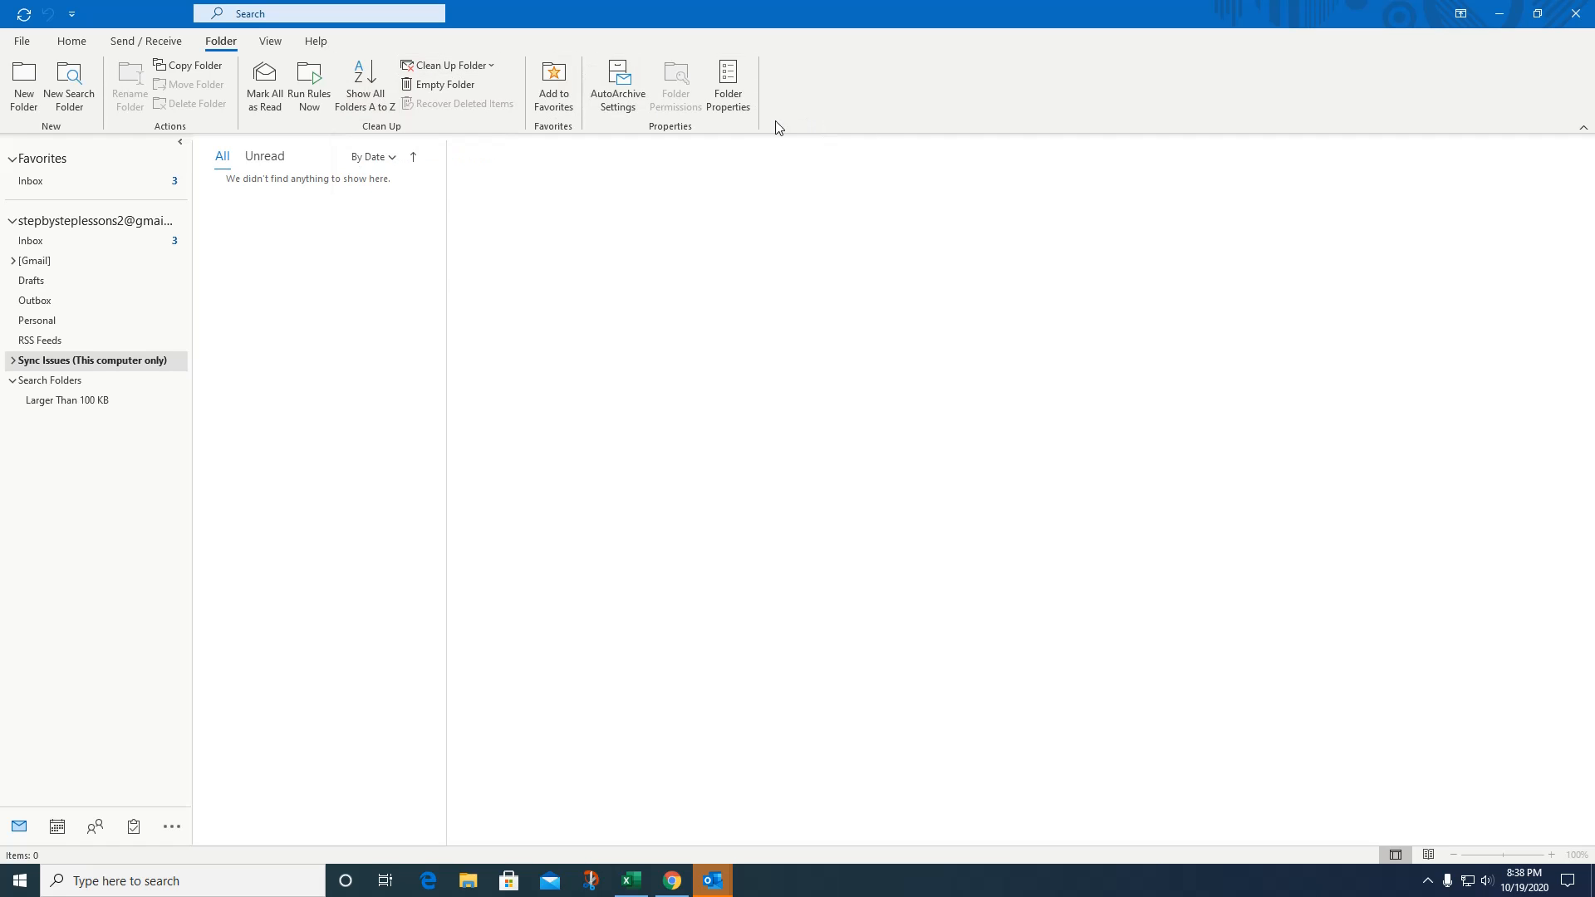
Set the reading pane to Off from the View tab's layout tools.
{"action": "left_click", "coordinate": [270, 43]}
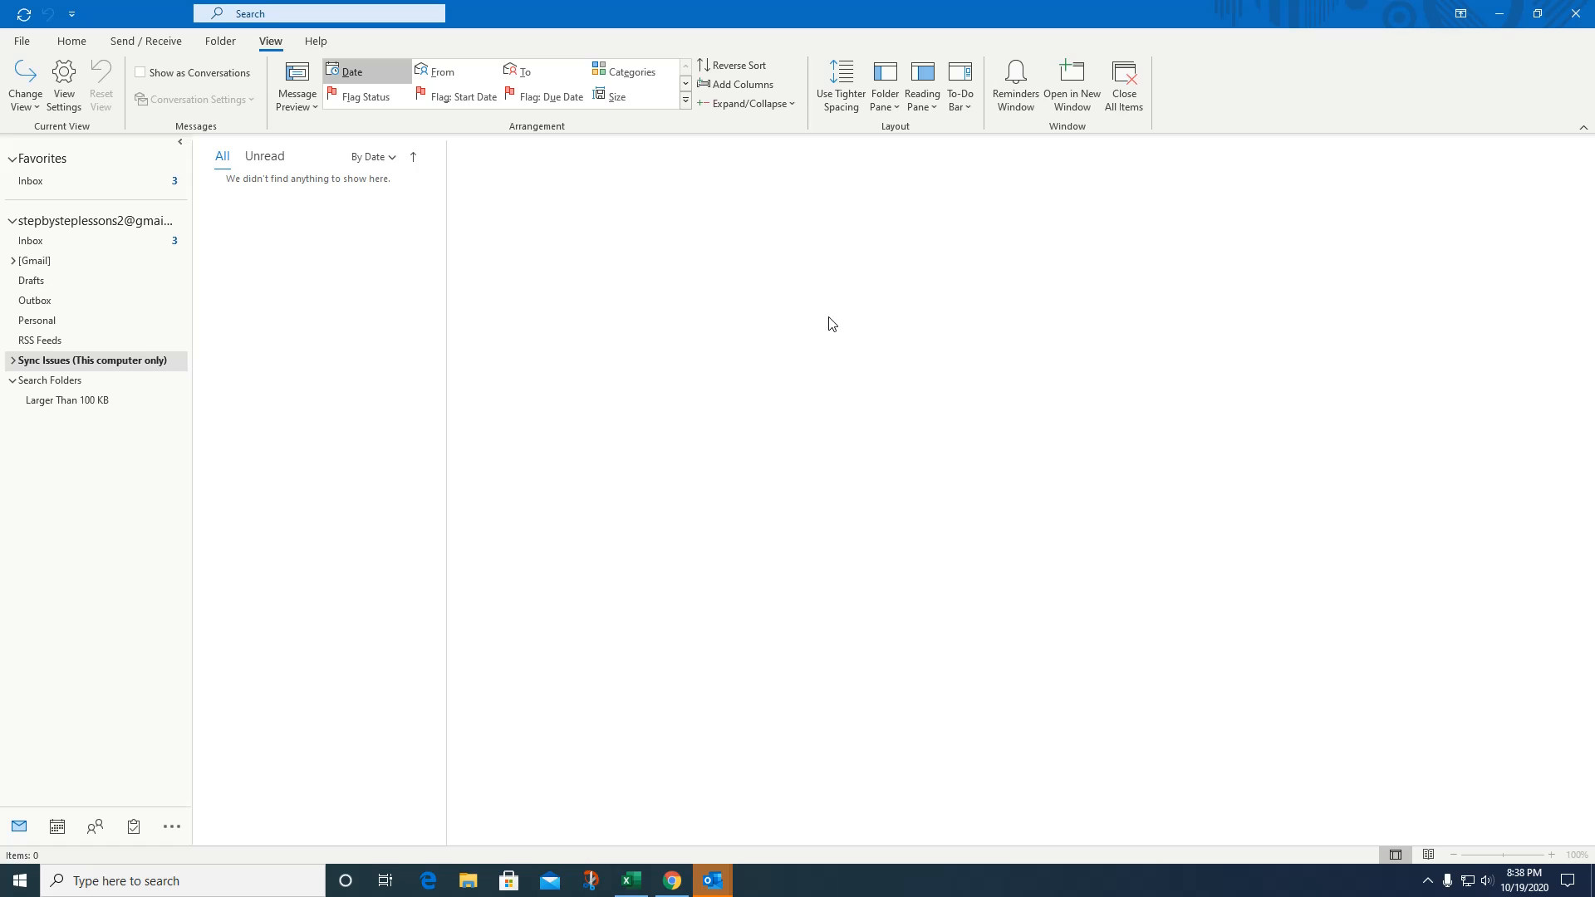
{"action": "left_click", "coordinate": [940, 107]}
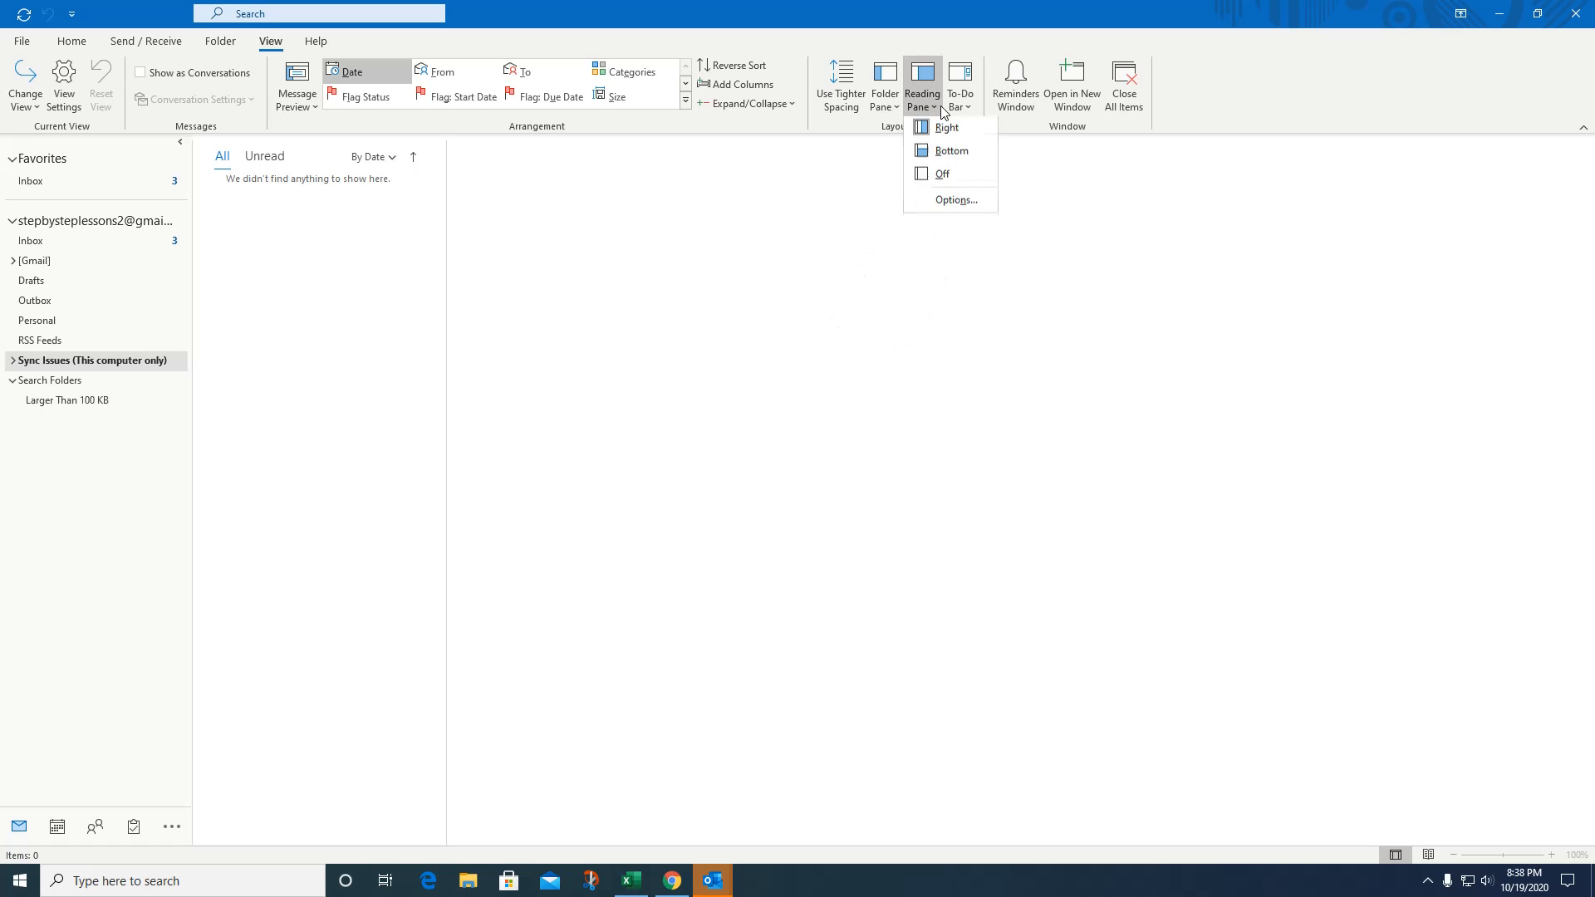
{"action": "left_click", "coordinate": [943, 176]}
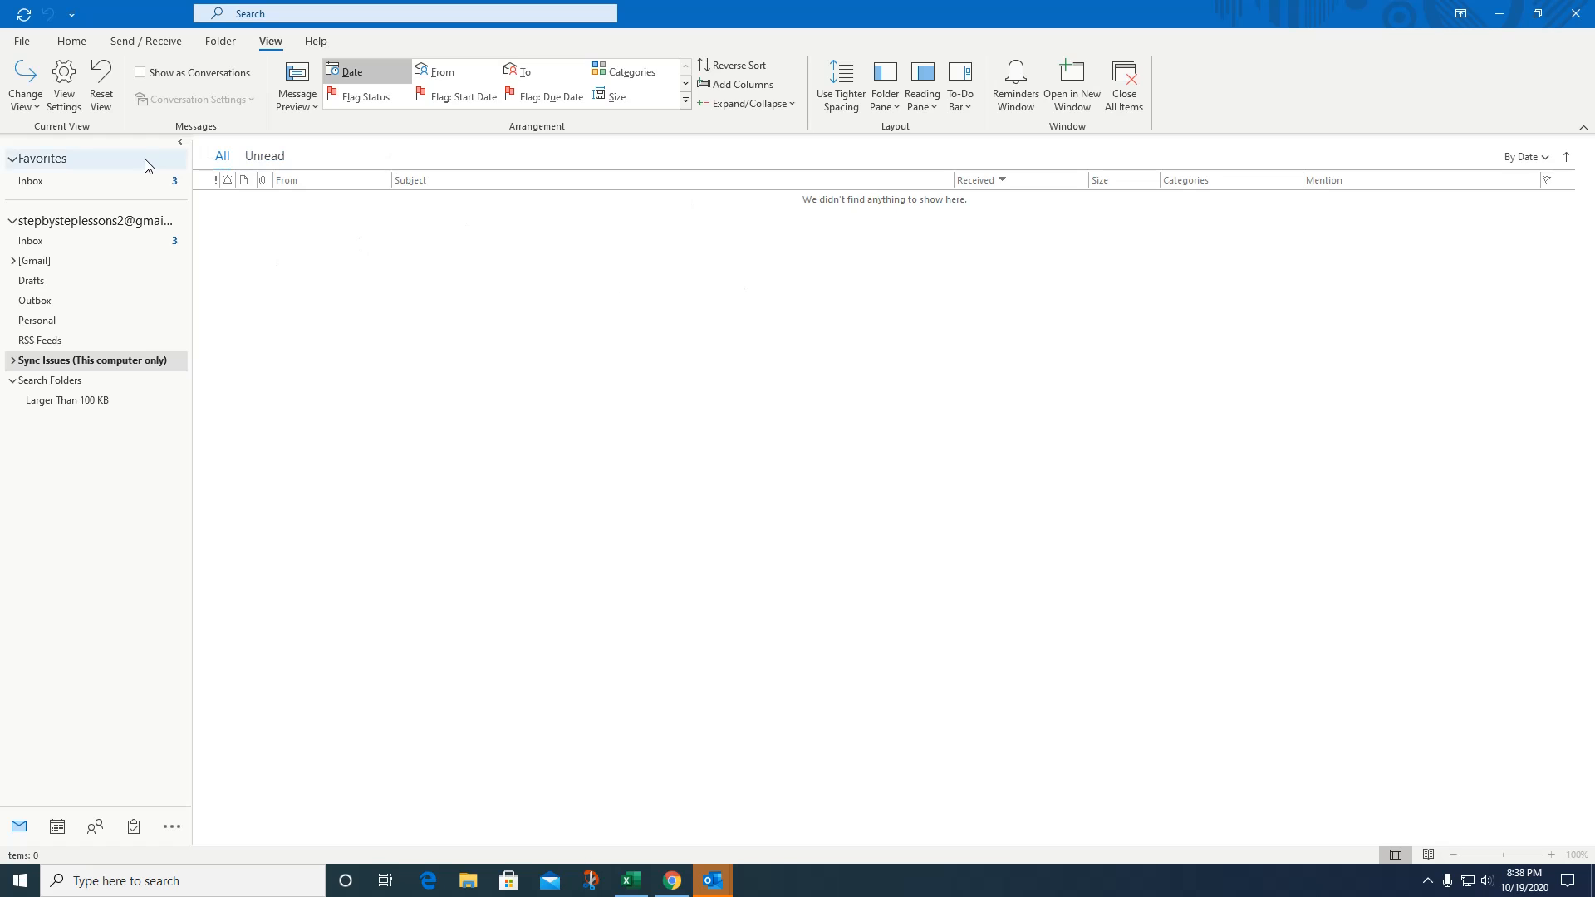
In the Inbox, turn the reading pane off, then open the Google Docs reply and close it.
{"action": "left_click", "coordinate": [39, 241]}
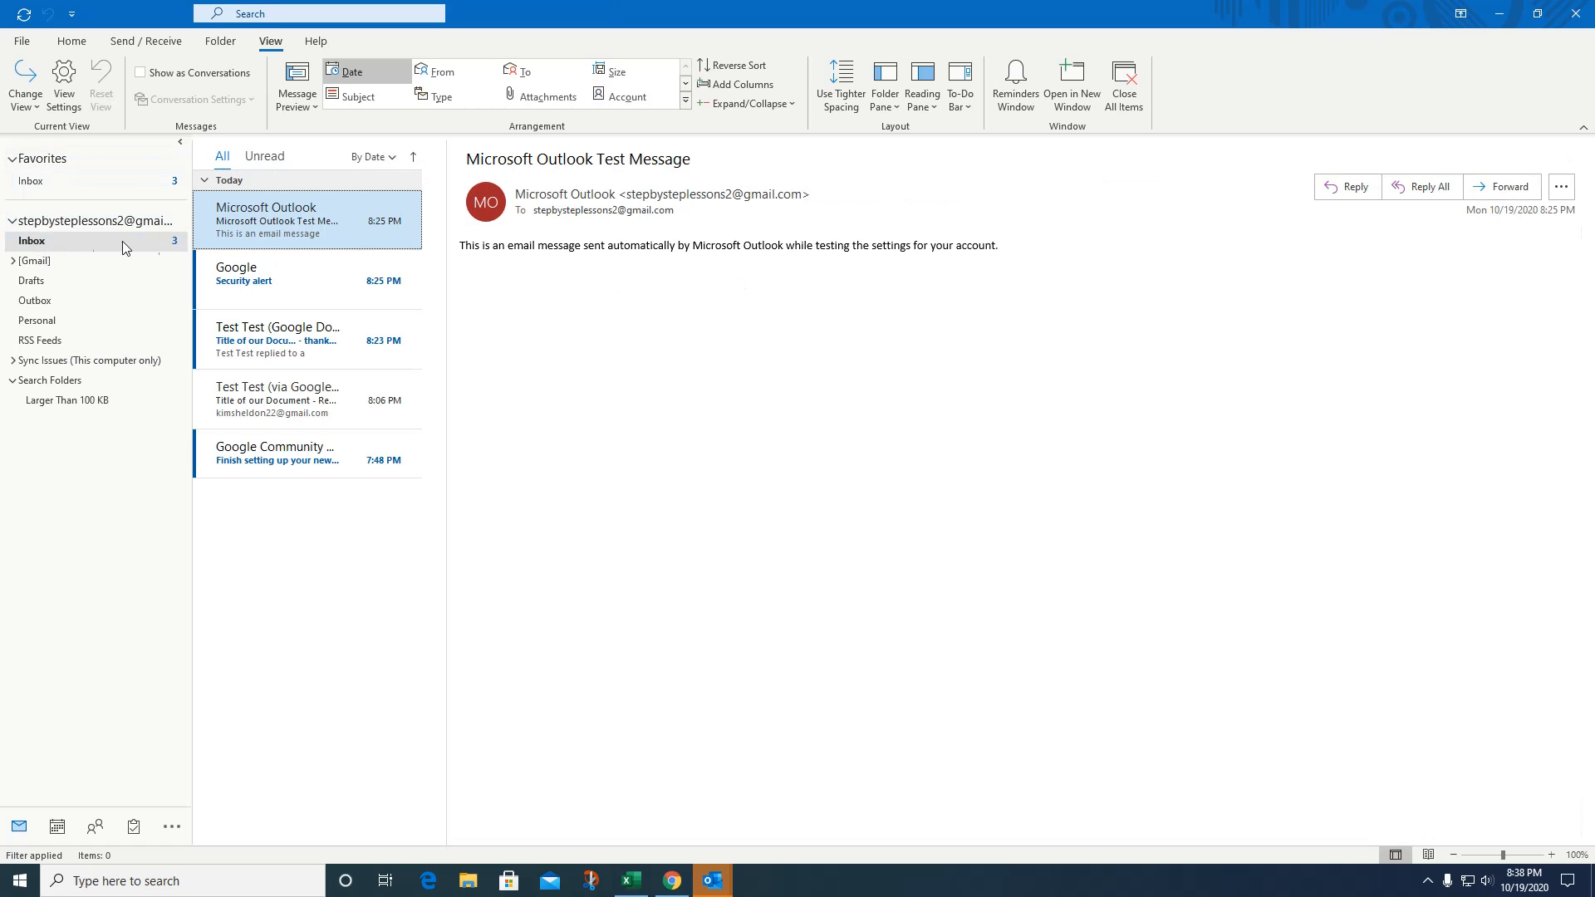
{"action": "left_click", "coordinate": [922, 93]}
{"action": "left_click", "coordinate": [941, 176]}
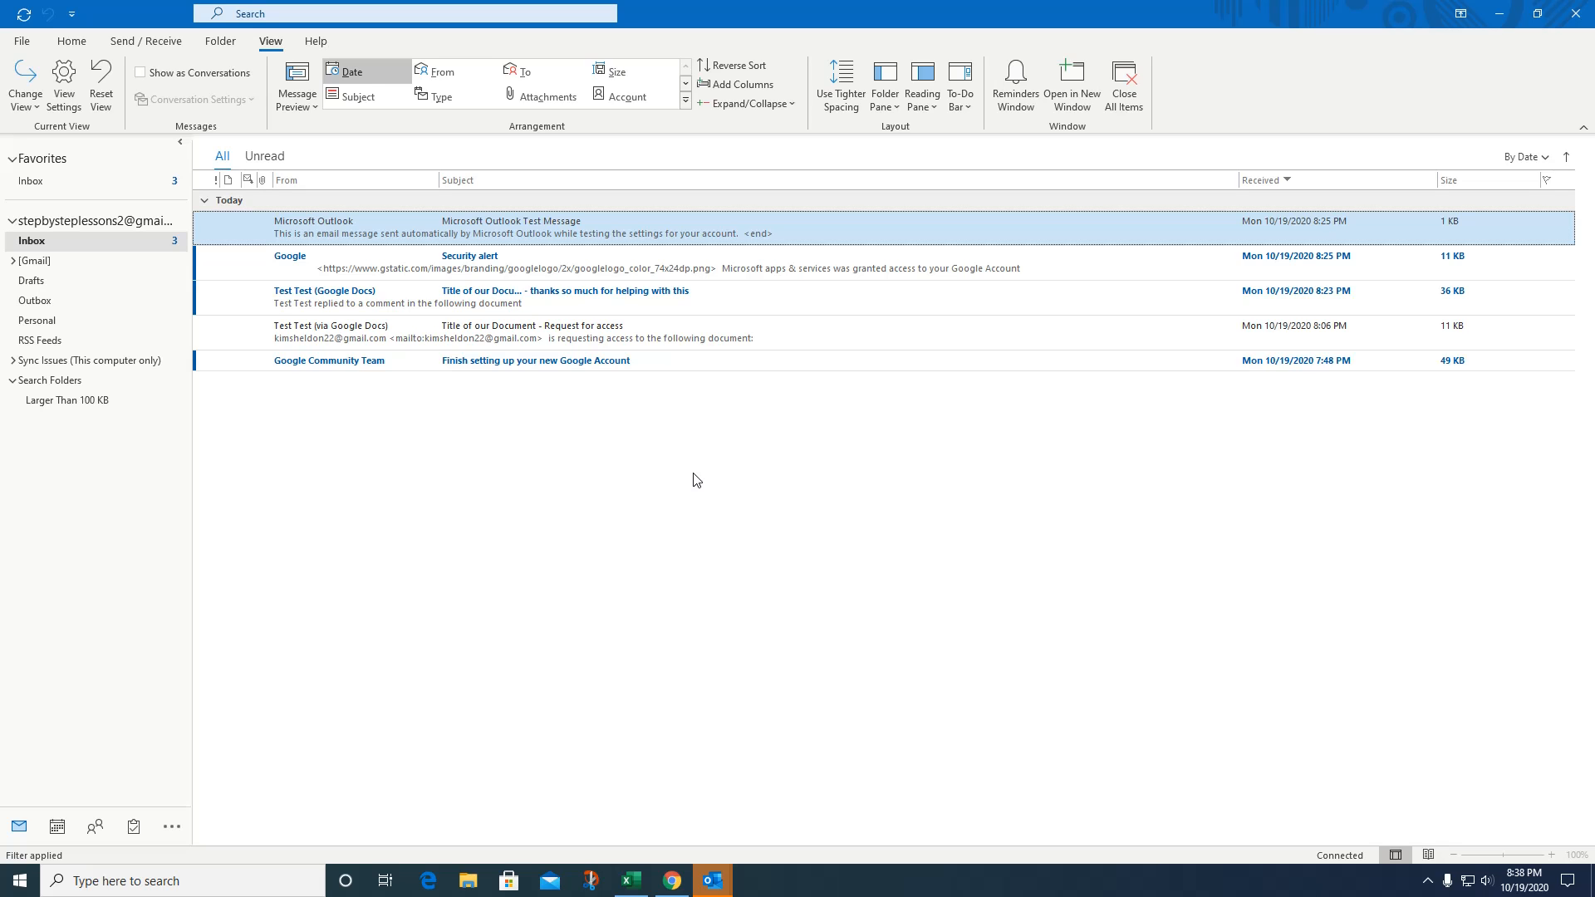
{"action": "double_click", "coordinate": [461, 296]}
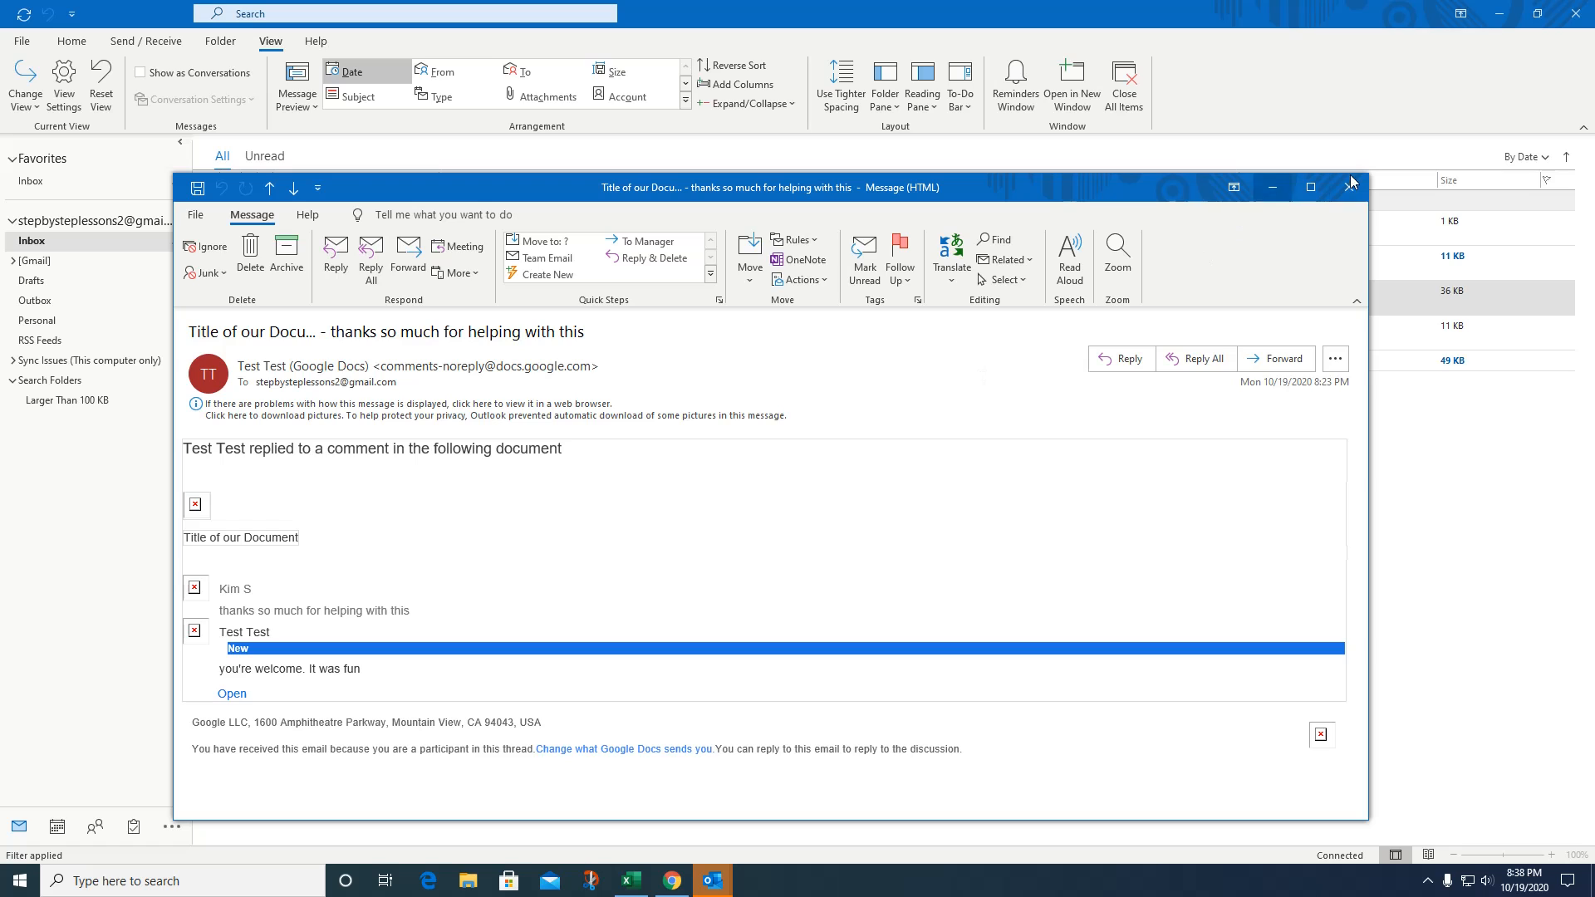
{"action": "left_click", "coordinate": [1349, 188]}
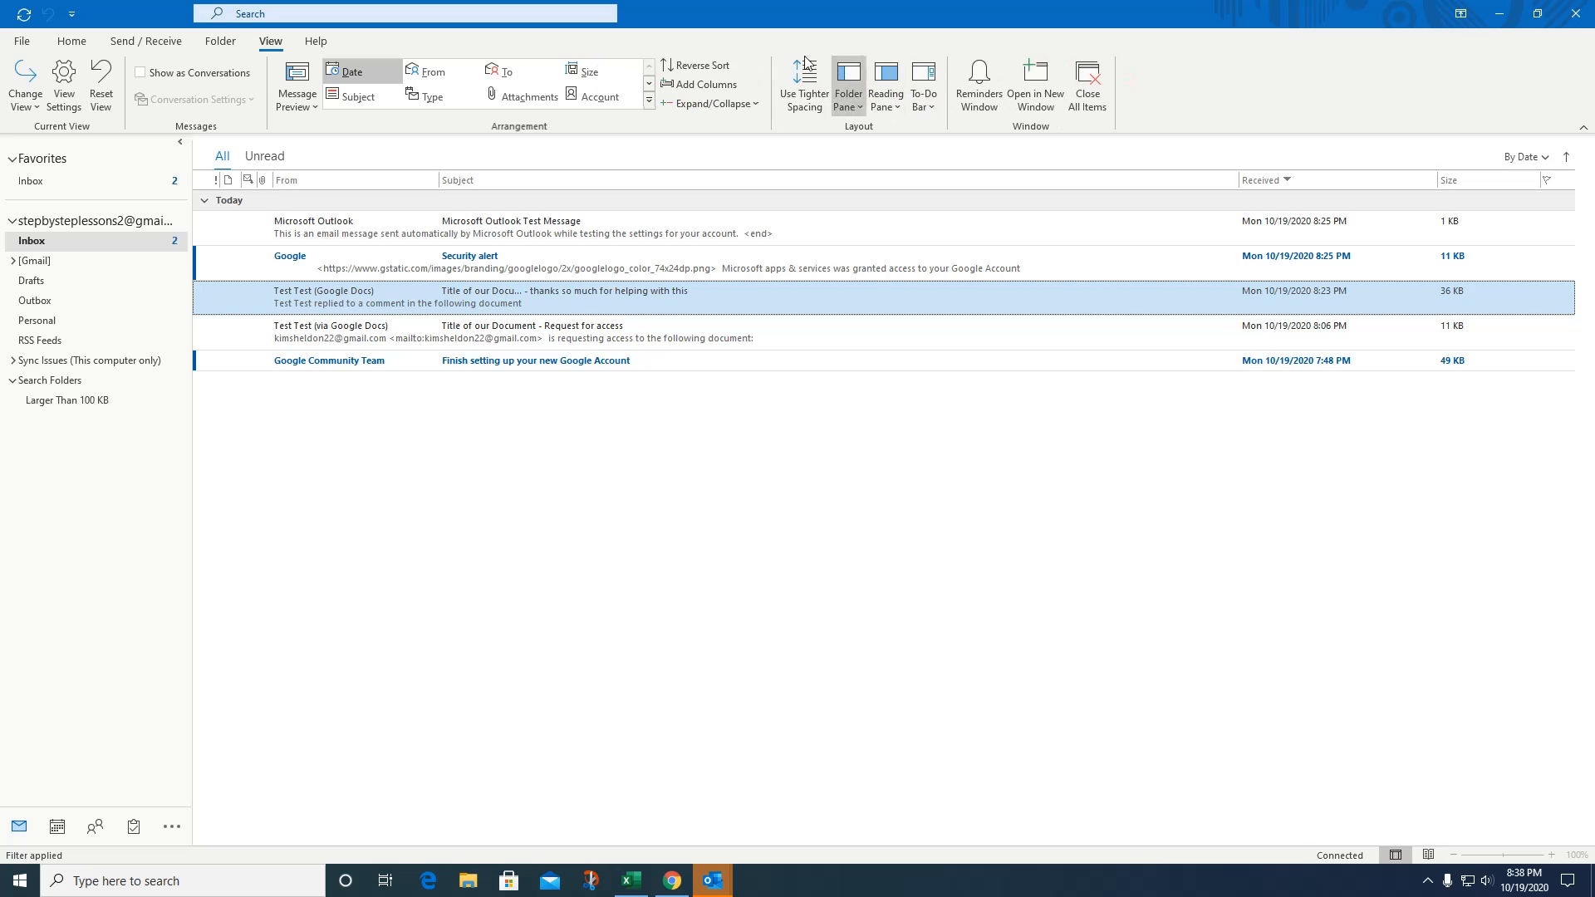
Create an Archive folder under Inbox and set it as the One-Click Archive folder.
{"action": "left_click", "coordinate": [23, 43]}
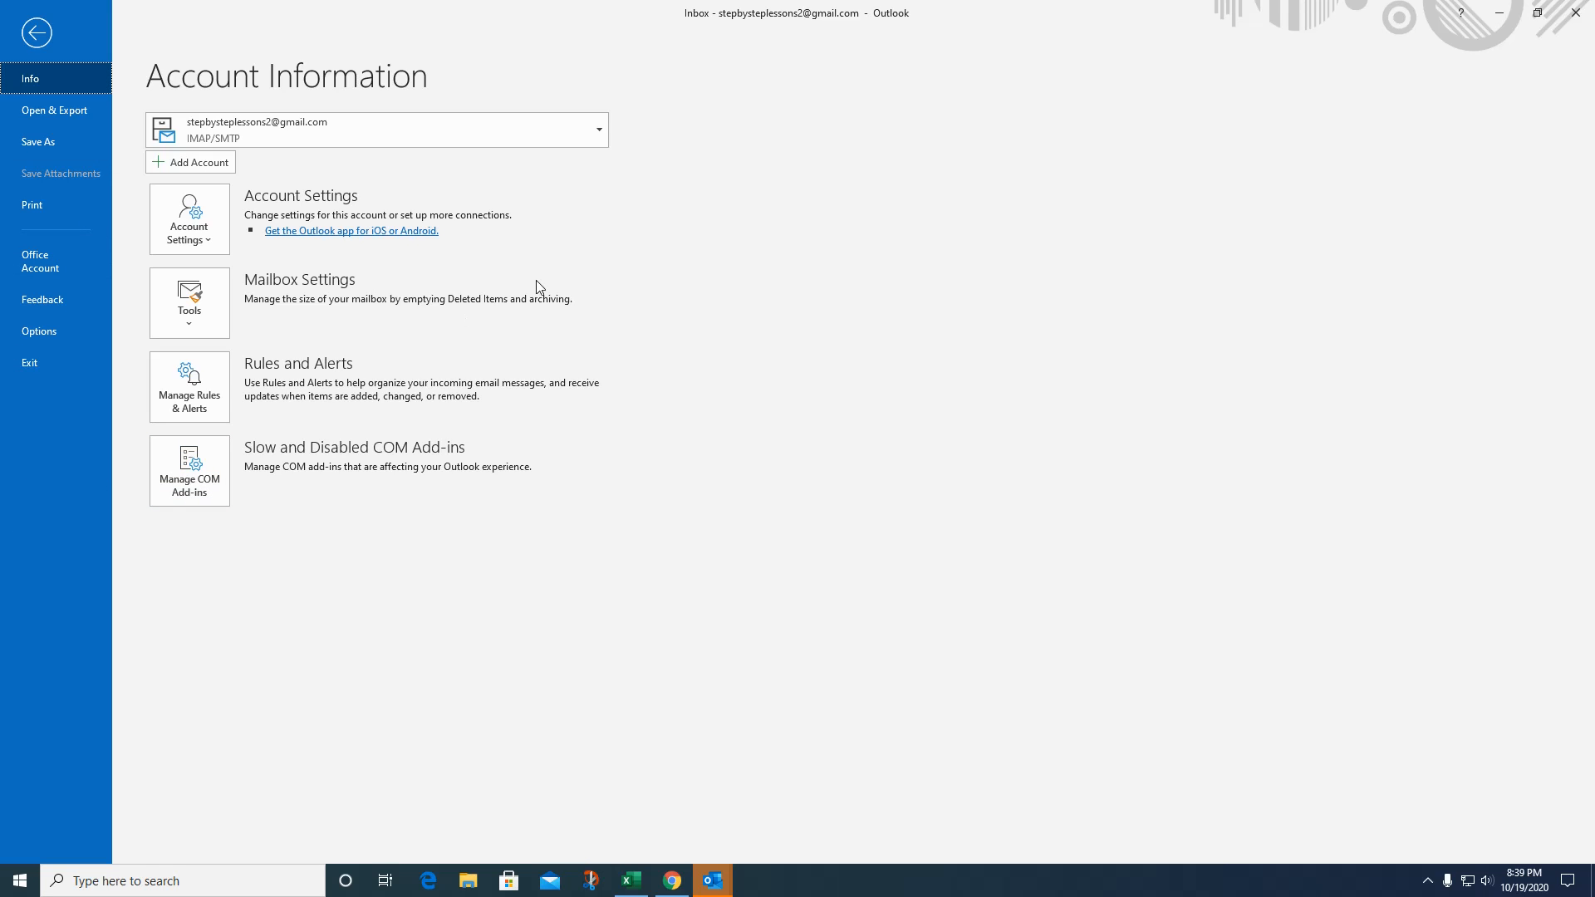
{"action": "left_click", "coordinate": [187, 319]}
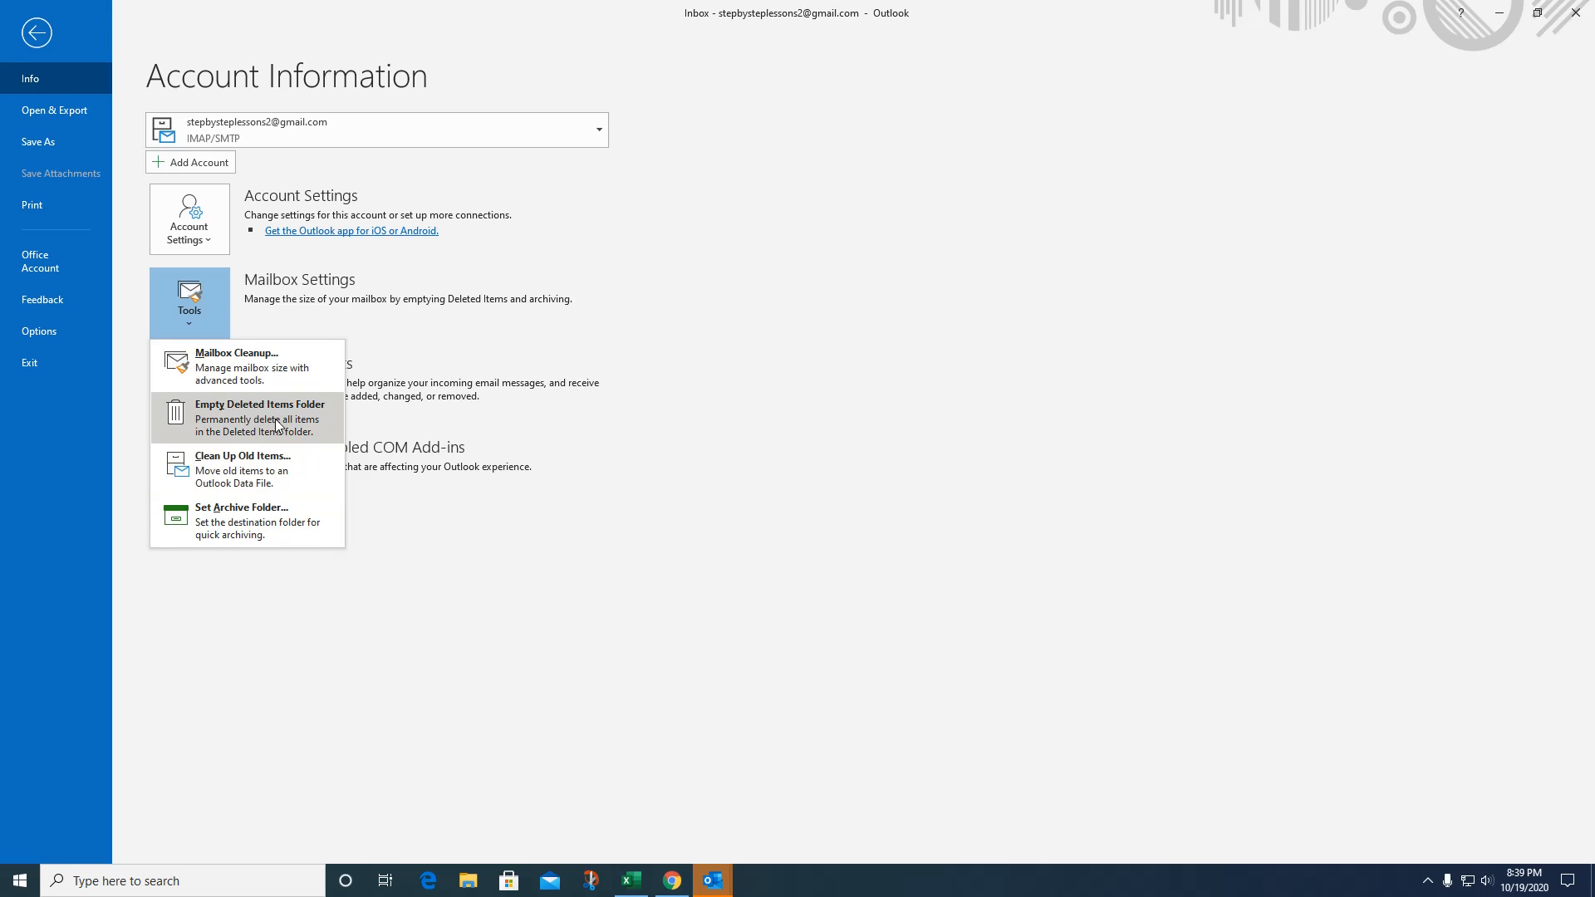
{"action": "left_click", "coordinate": [234, 529]}
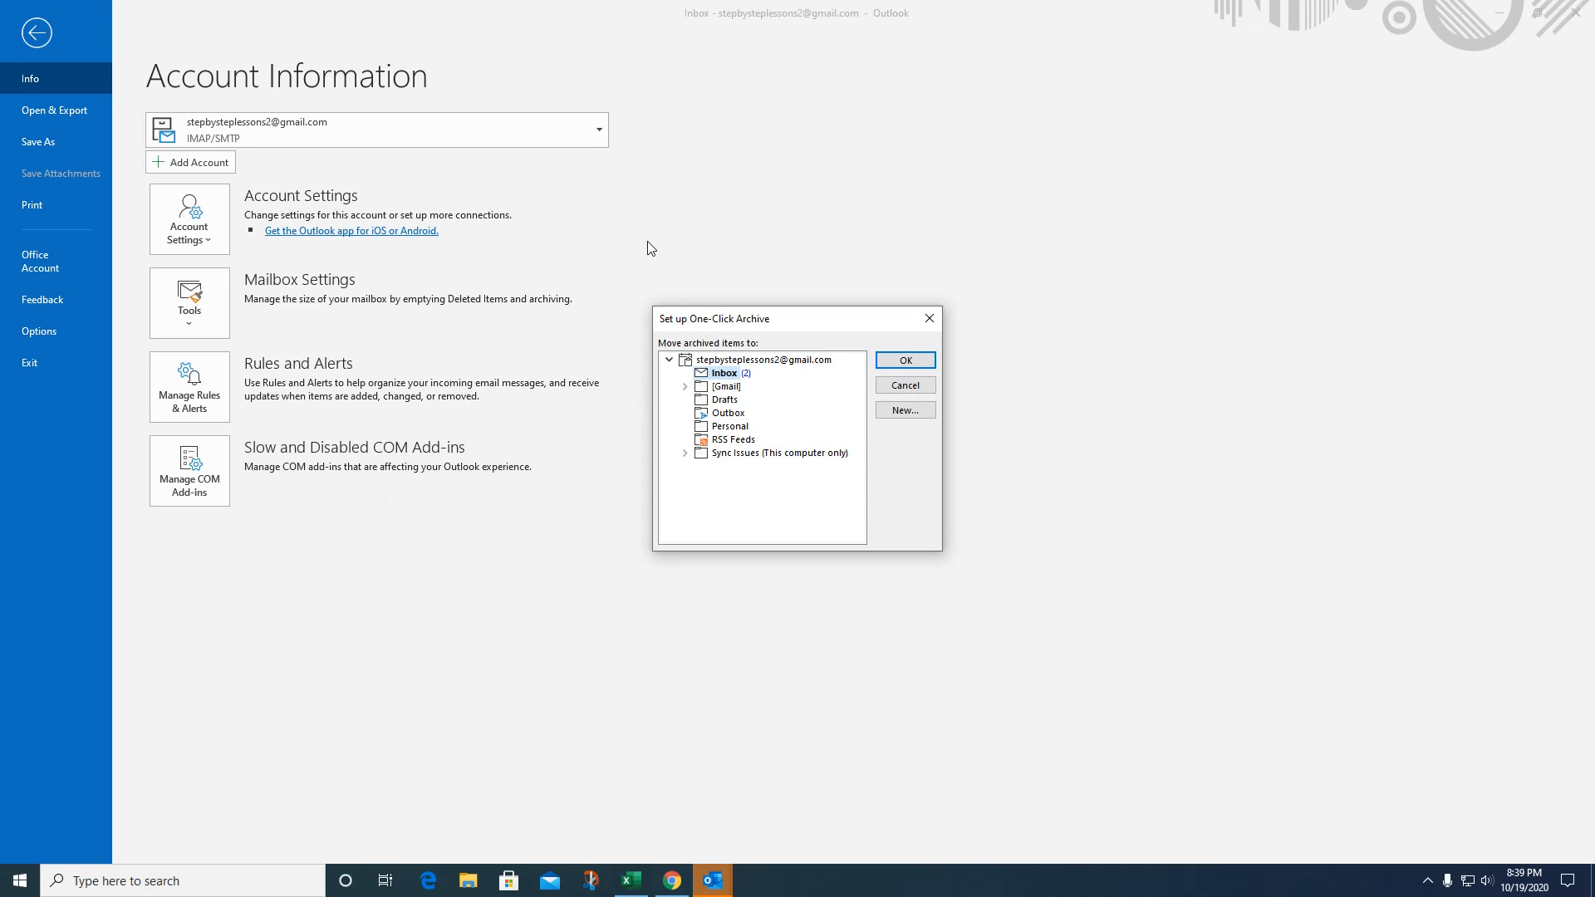
{"action": "left_click", "coordinate": [902, 413]}
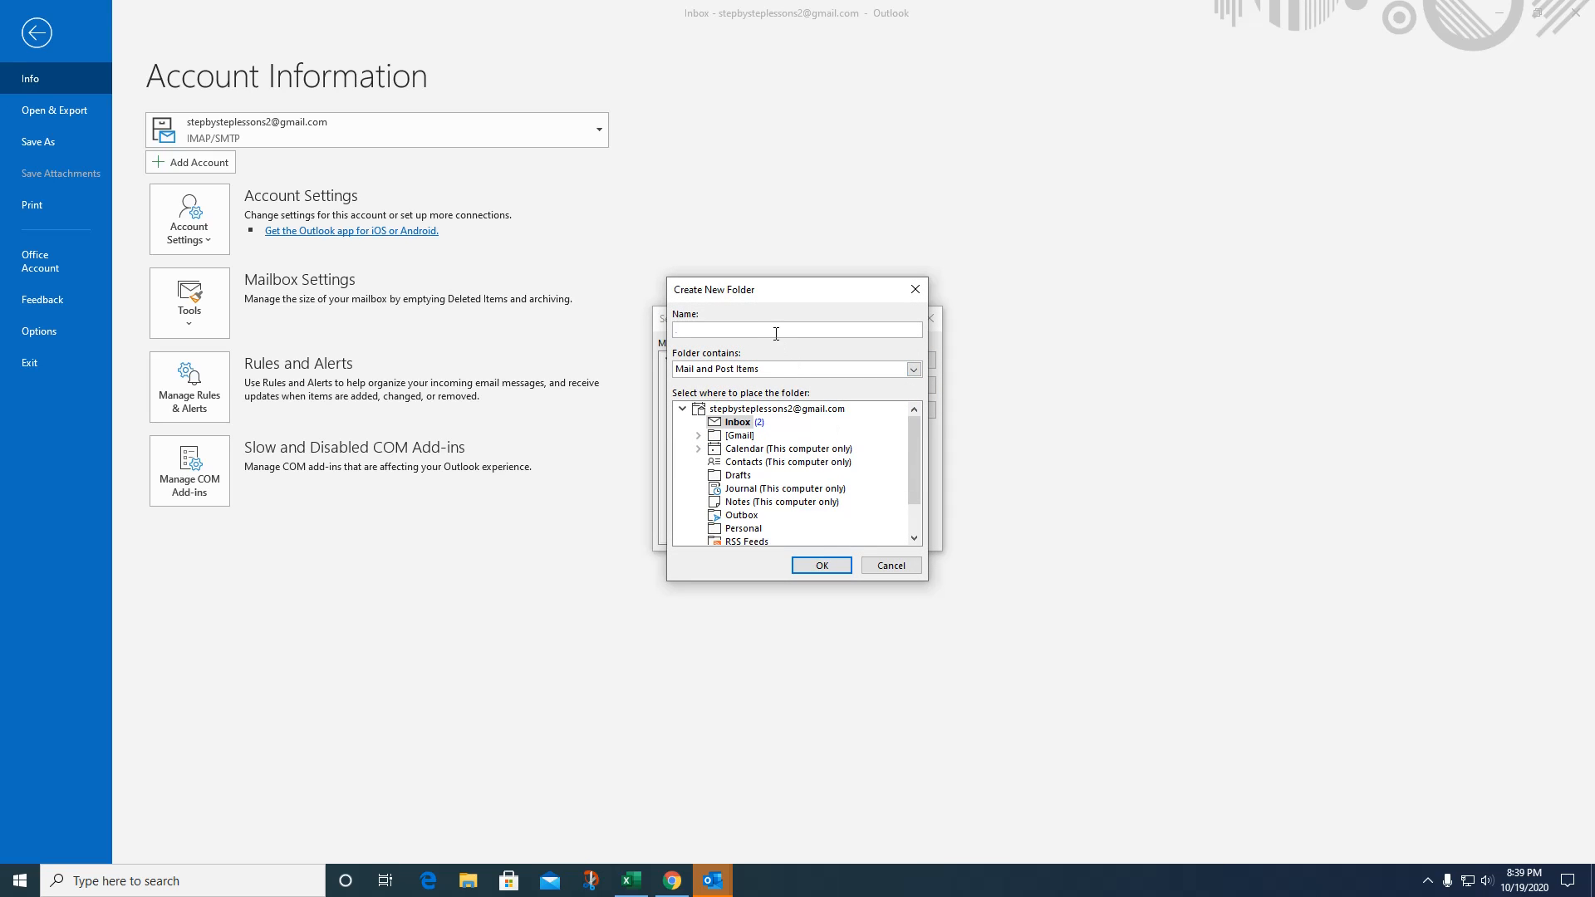
{"action": "type", "text": "Arcgh"}
{"action": "left_click", "coordinate": [821, 568]}
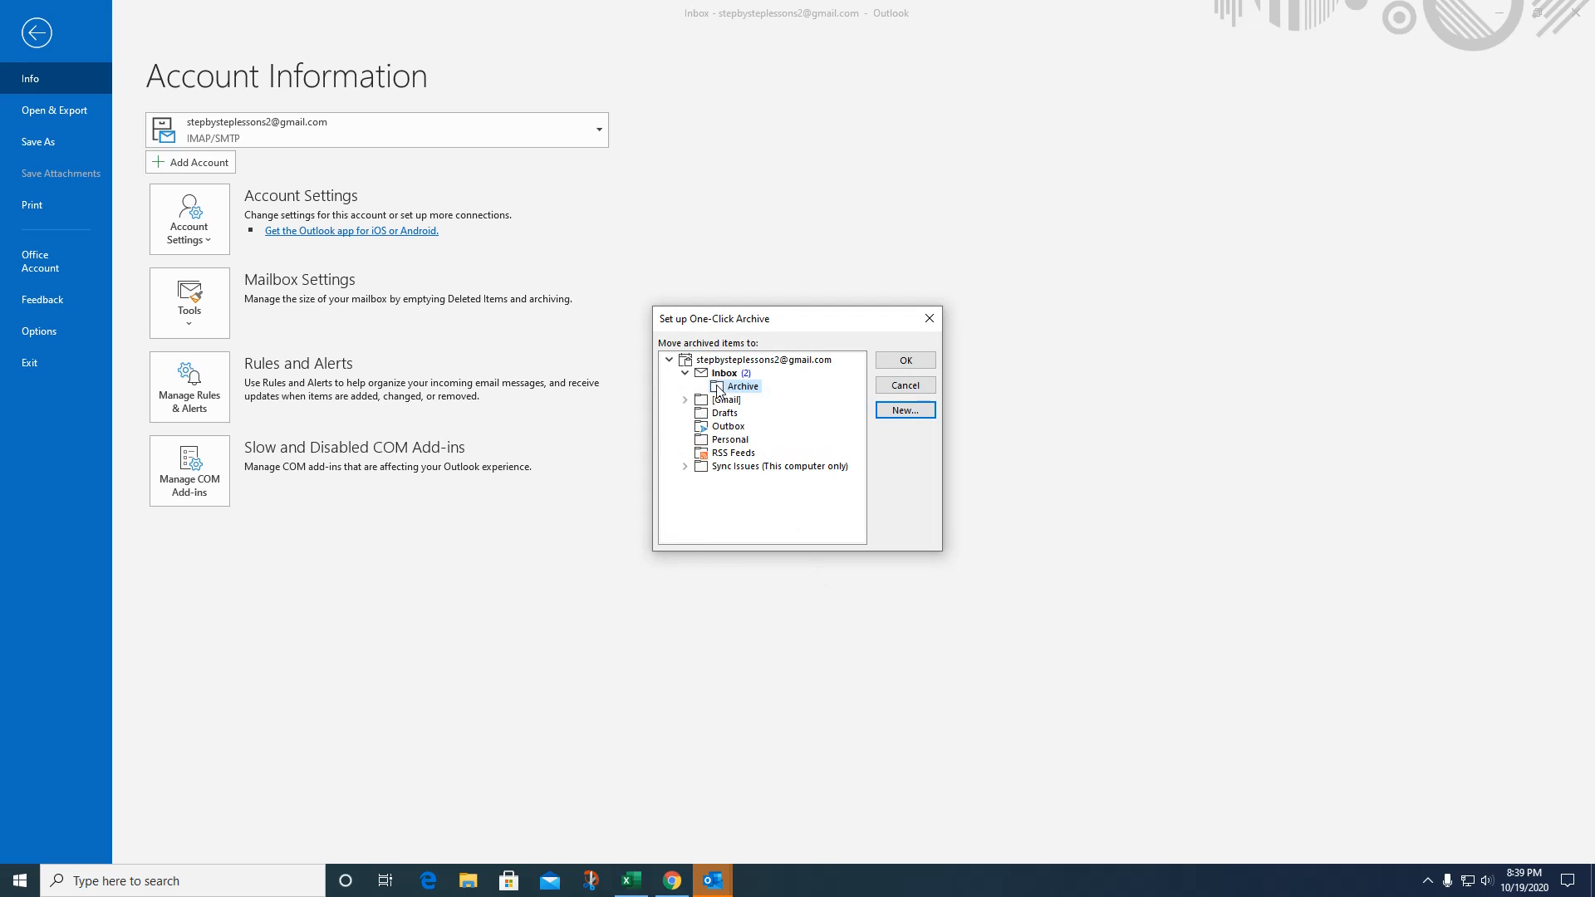
{"action": "left_click", "coordinate": [906, 362]}
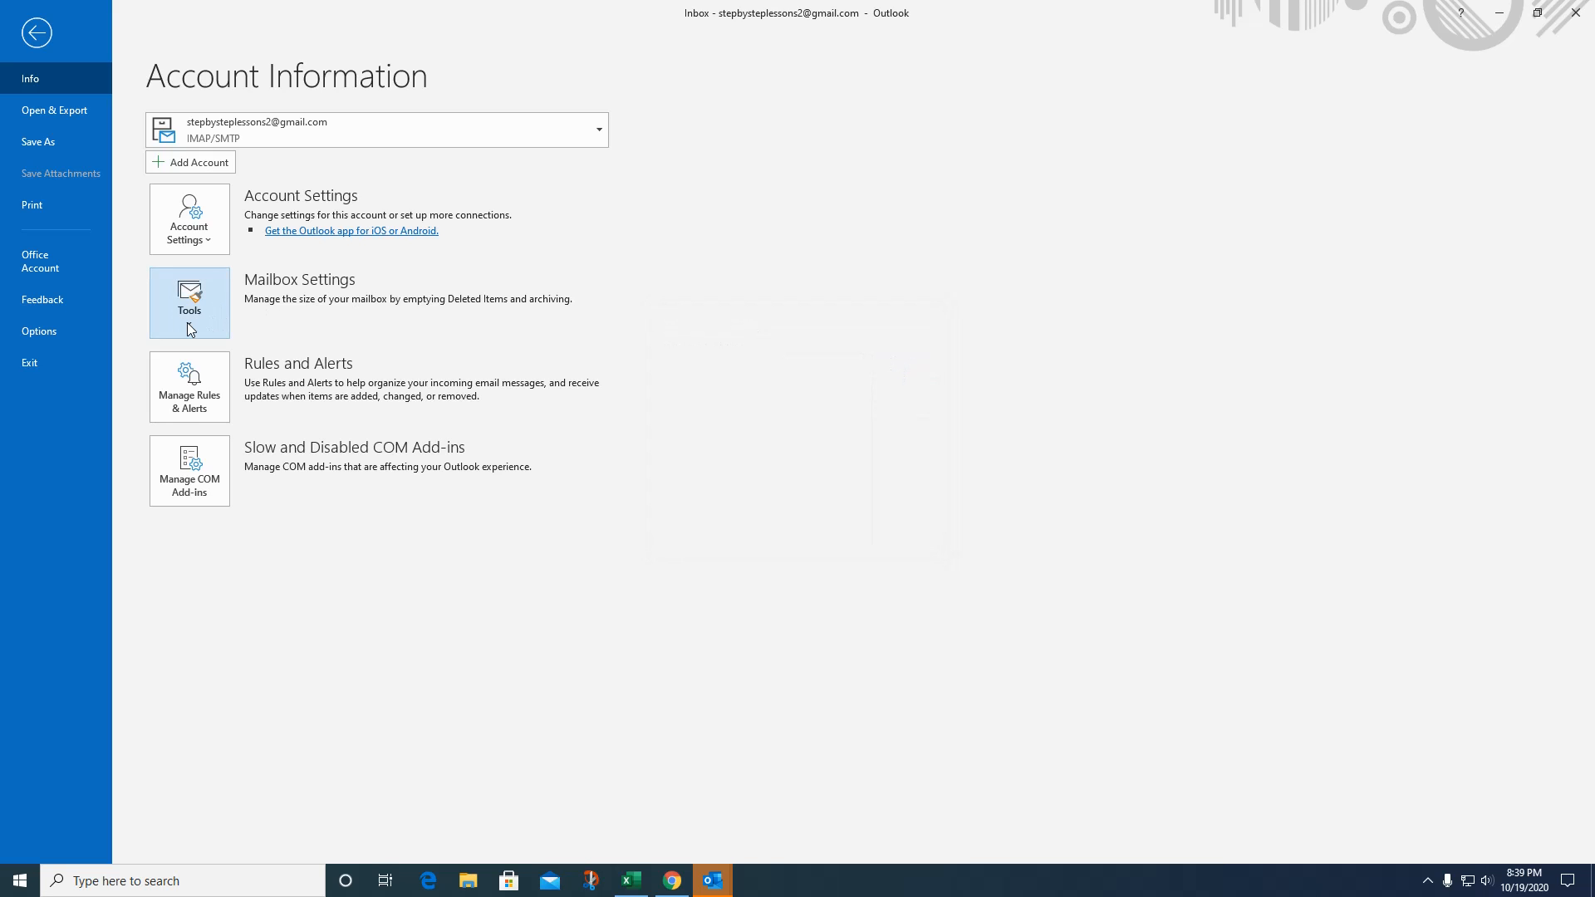
In Mailbox Cleanup, edit the older-than days value and run AutoArchive.
{"action": "left_click", "coordinate": [190, 329]}
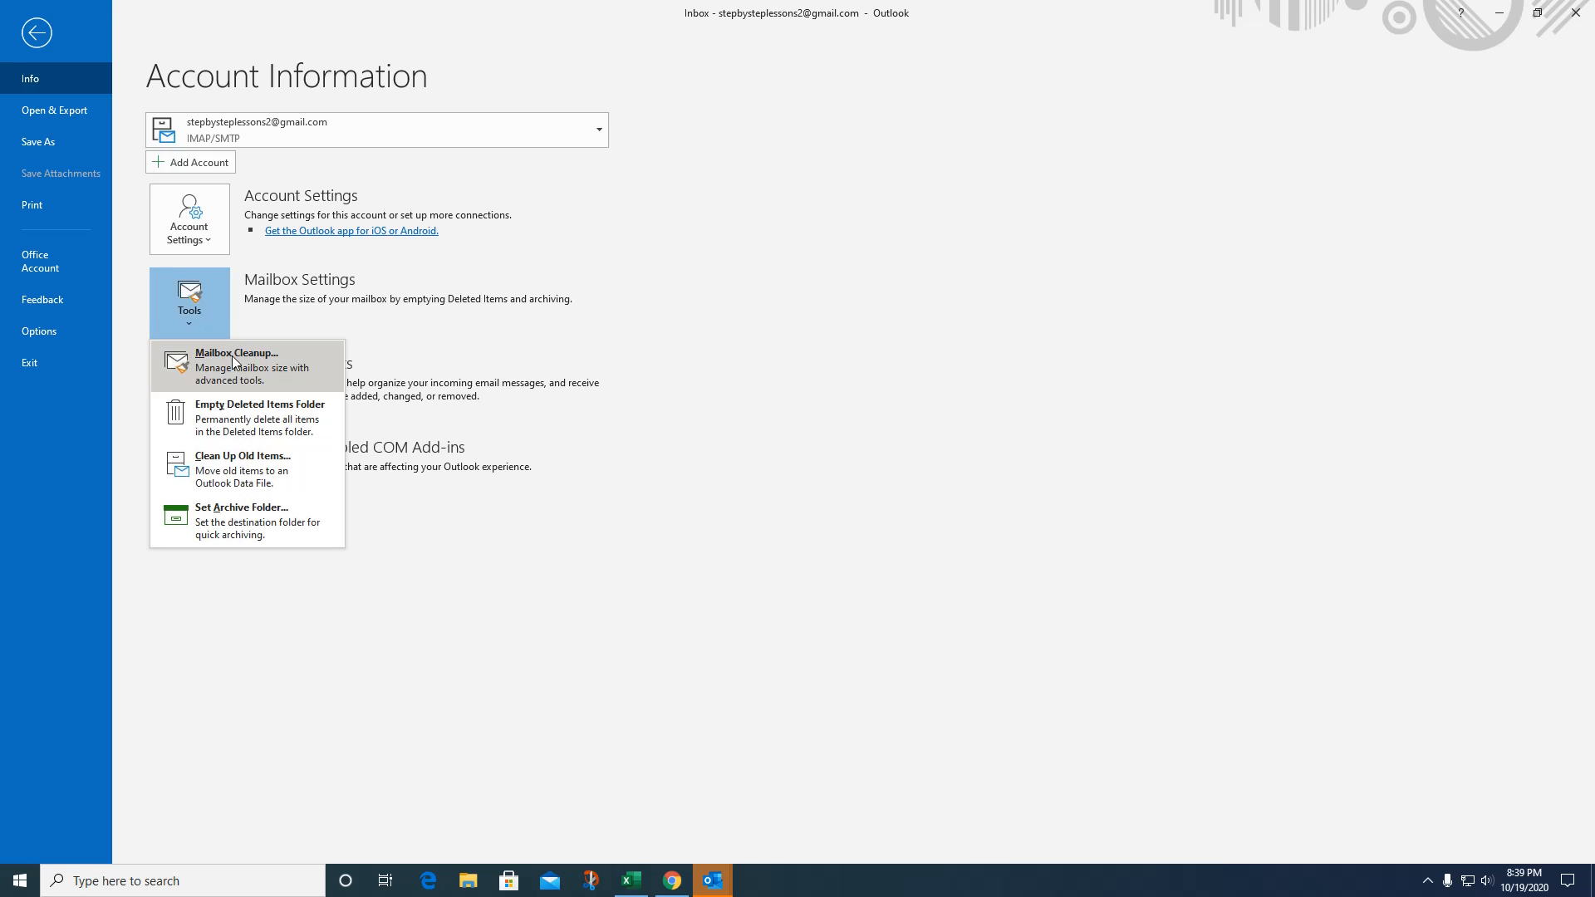
{"action": "left_click", "coordinate": [236, 361]}
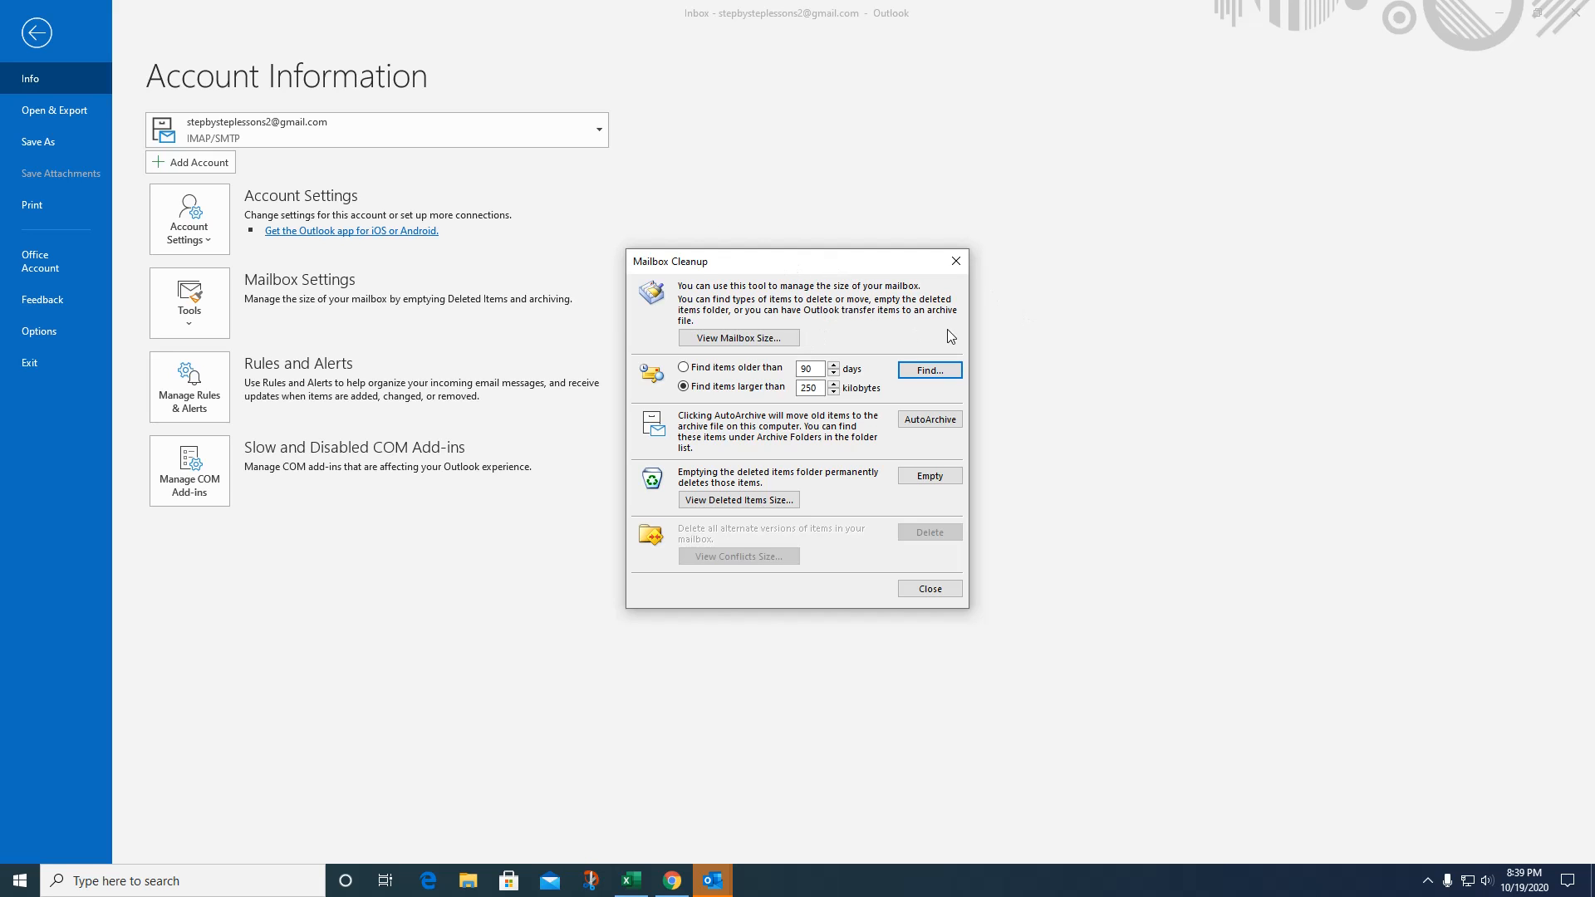
{"action": "left_click", "coordinate": [812, 371]}
{"action": "left_click_drag", "start_coordinate": [812, 372], "coordinate": [788, 373]}
{"action": "type", "text": "18"}
{"action": "left_click_drag", "start_coordinate": [821, 368], "coordinate": [794, 366]}
{"action": "key", "text": "BackSpace"}
{"action": "left_click", "coordinate": [945, 422]}
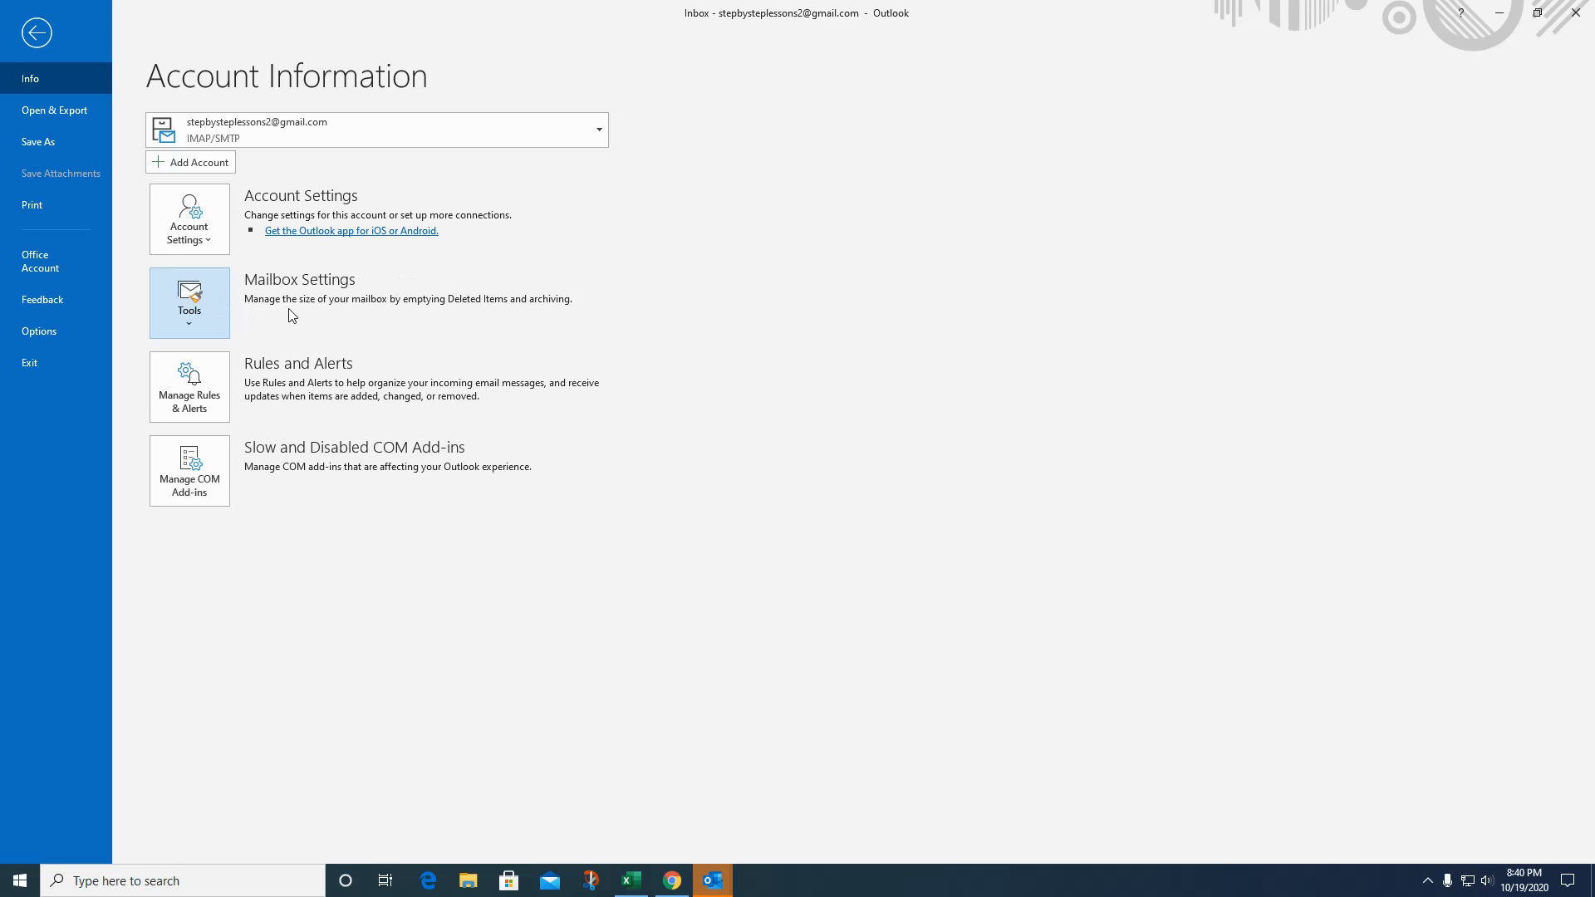
Reopen Mailbox Cleanup to check it, then close the dialog.
{"action": "left_click", "coordinate": [194, 304]}
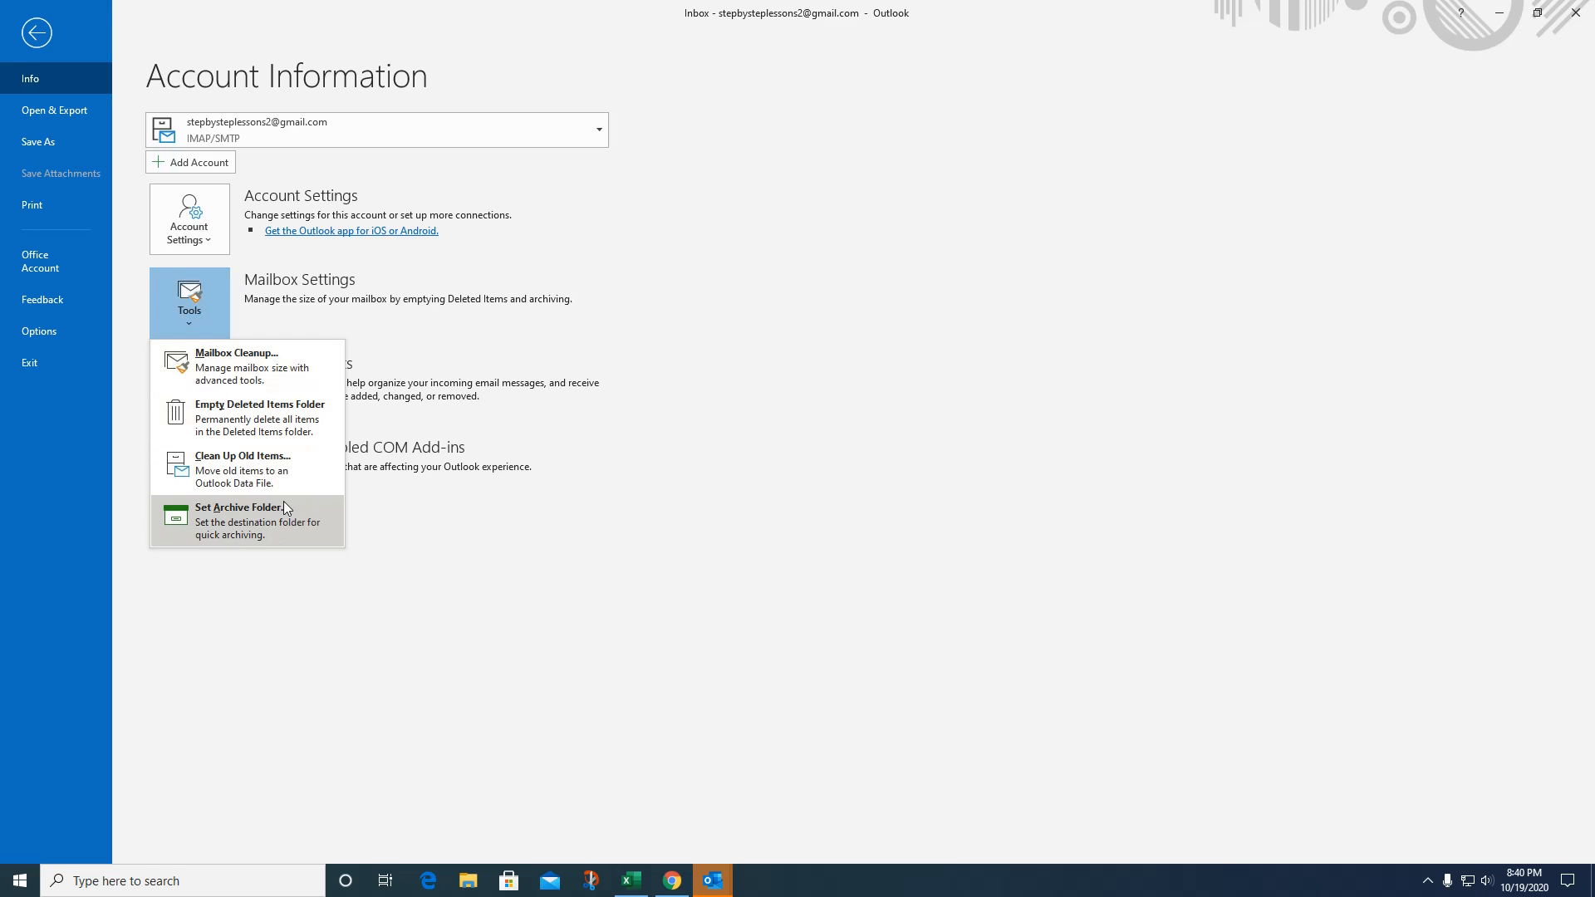
{"action": "left_click", "coordinate": [221, 356]}
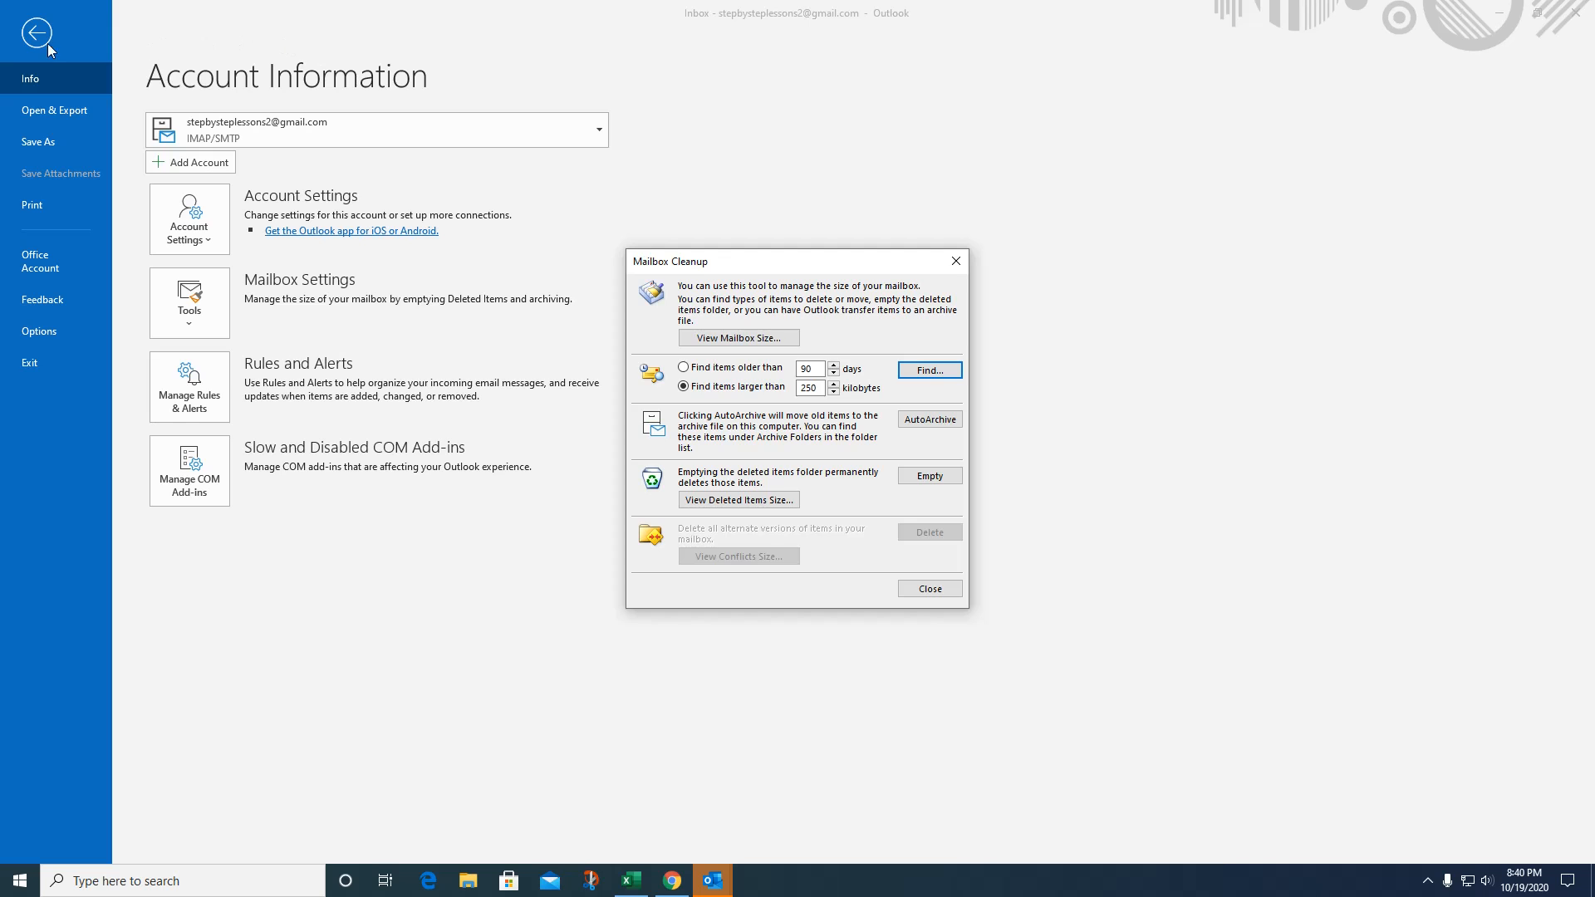
{"action": "left_click", "coordinate": [956, 261]}
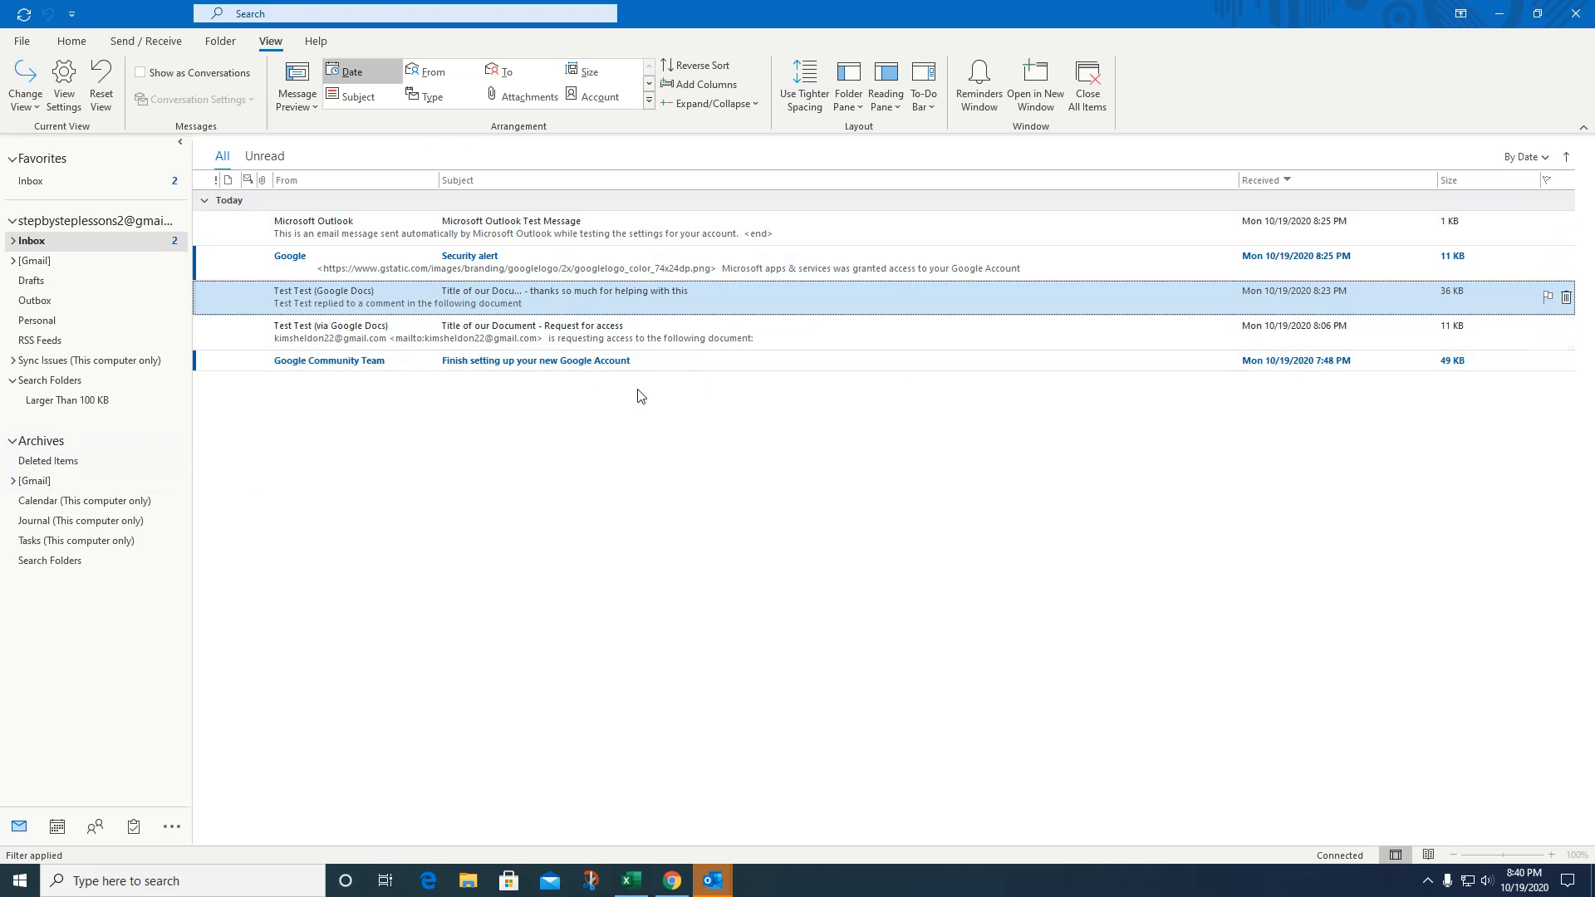
Collapse the Archives group, expand it to view its subfolders, then collapse it again.
{"action": "left_click", "coordinate": [12, 446]}
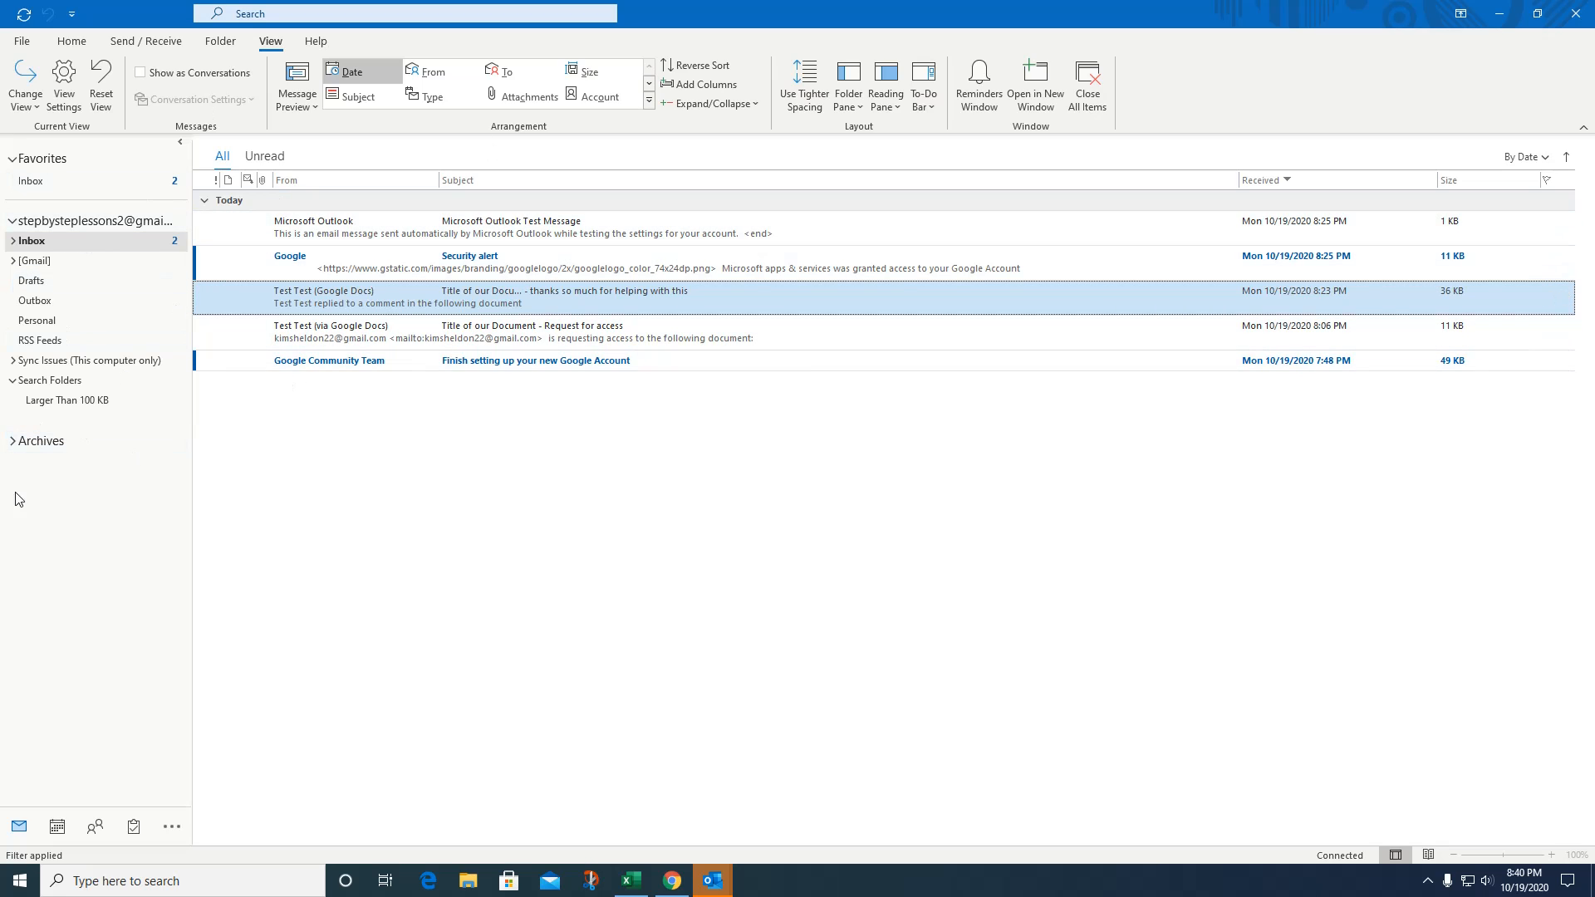
{"action": "left_click", "coordinate": [12, 443]}
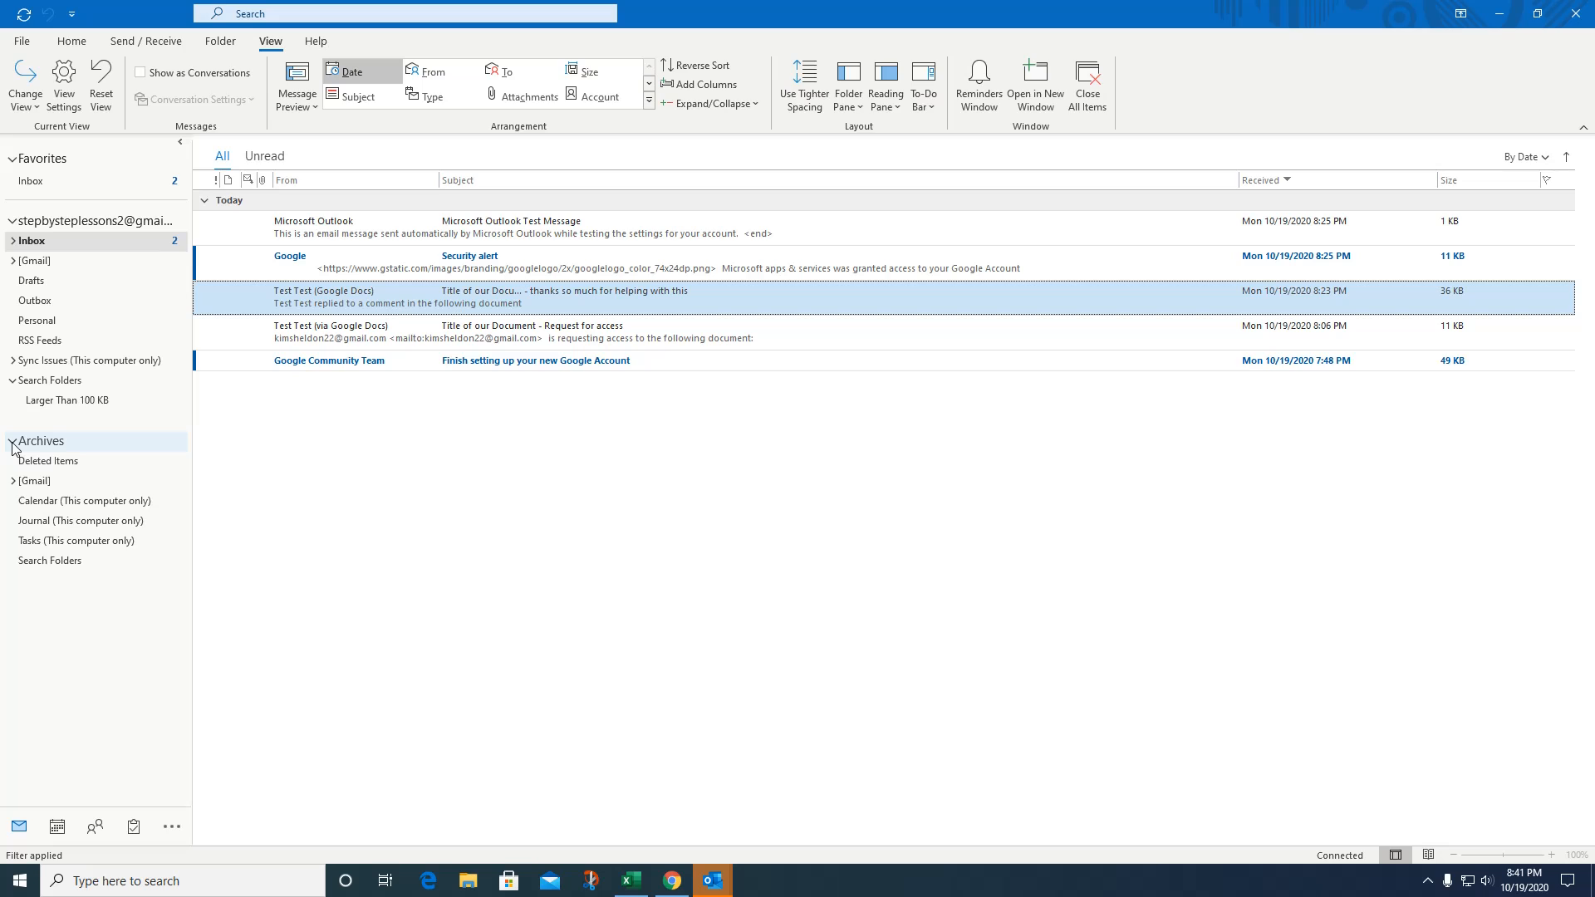
{"action": "left_click", "coordinate": [13, 444]}
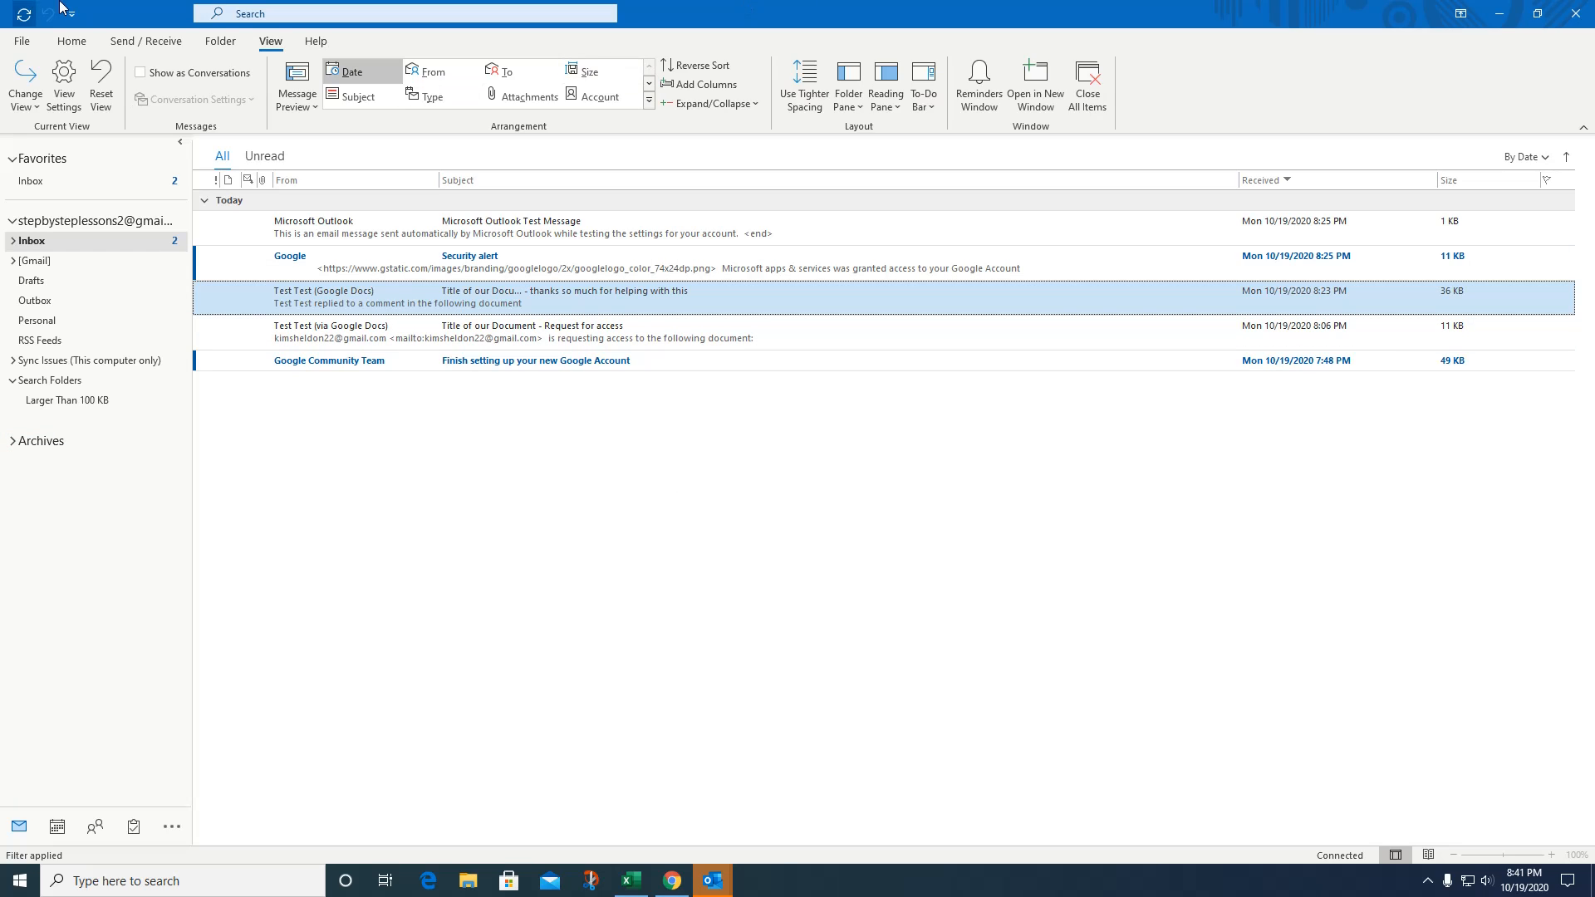
On the Info page, review the COM add-ins list, then check and dismiss the Account Settings choices.
{"action": "left_click", "coordinate": [20, 43]}
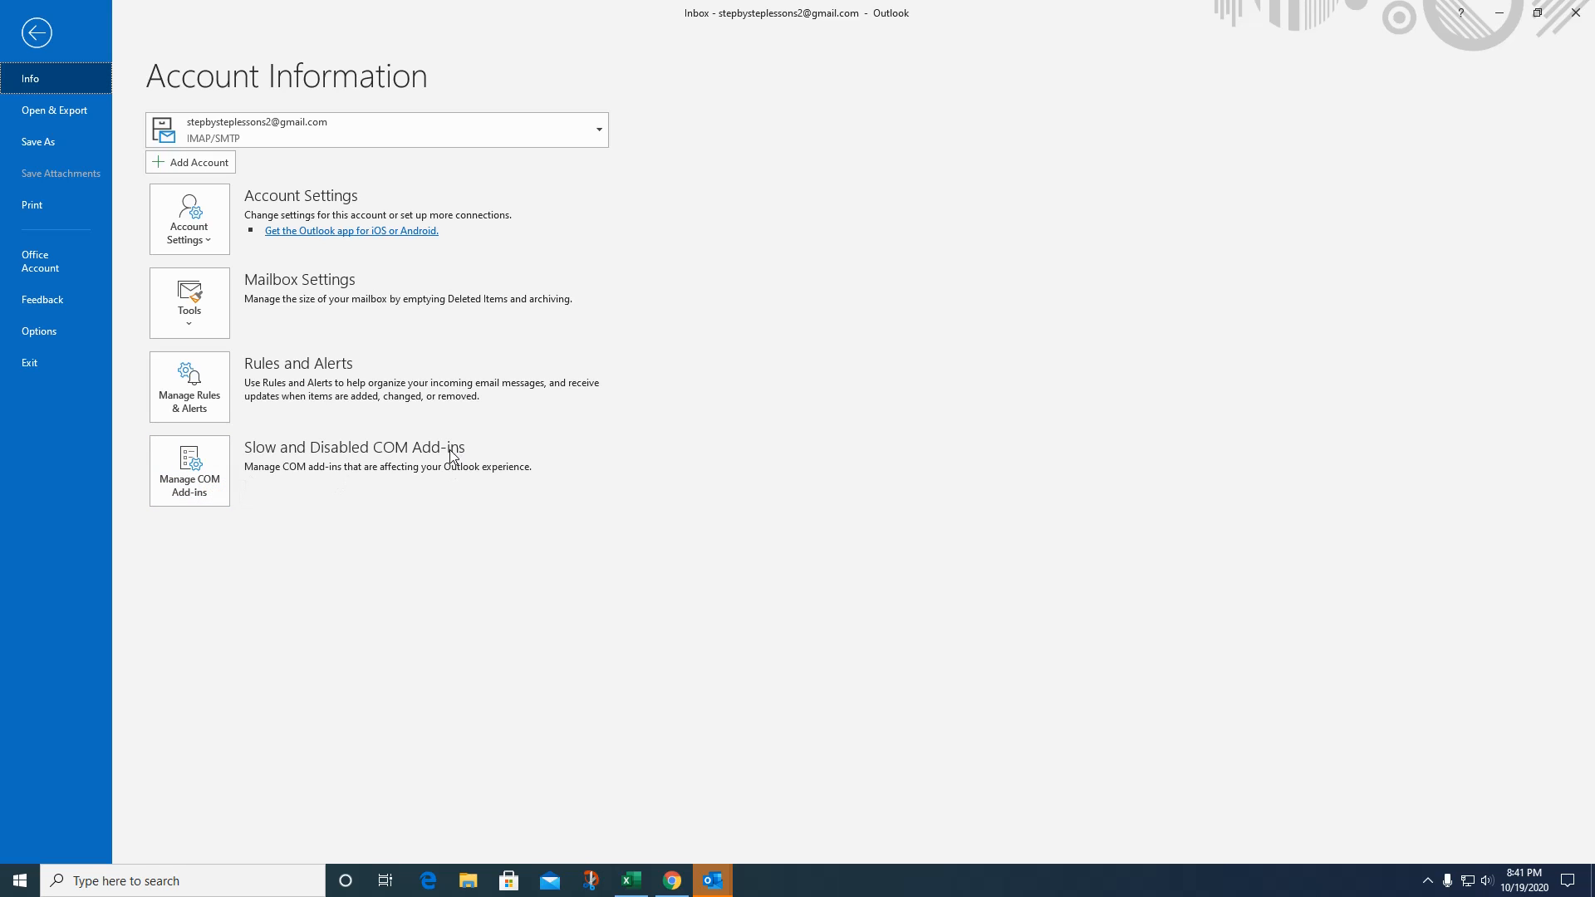
{"action": "left_click", "coordinate": [198, 467]}
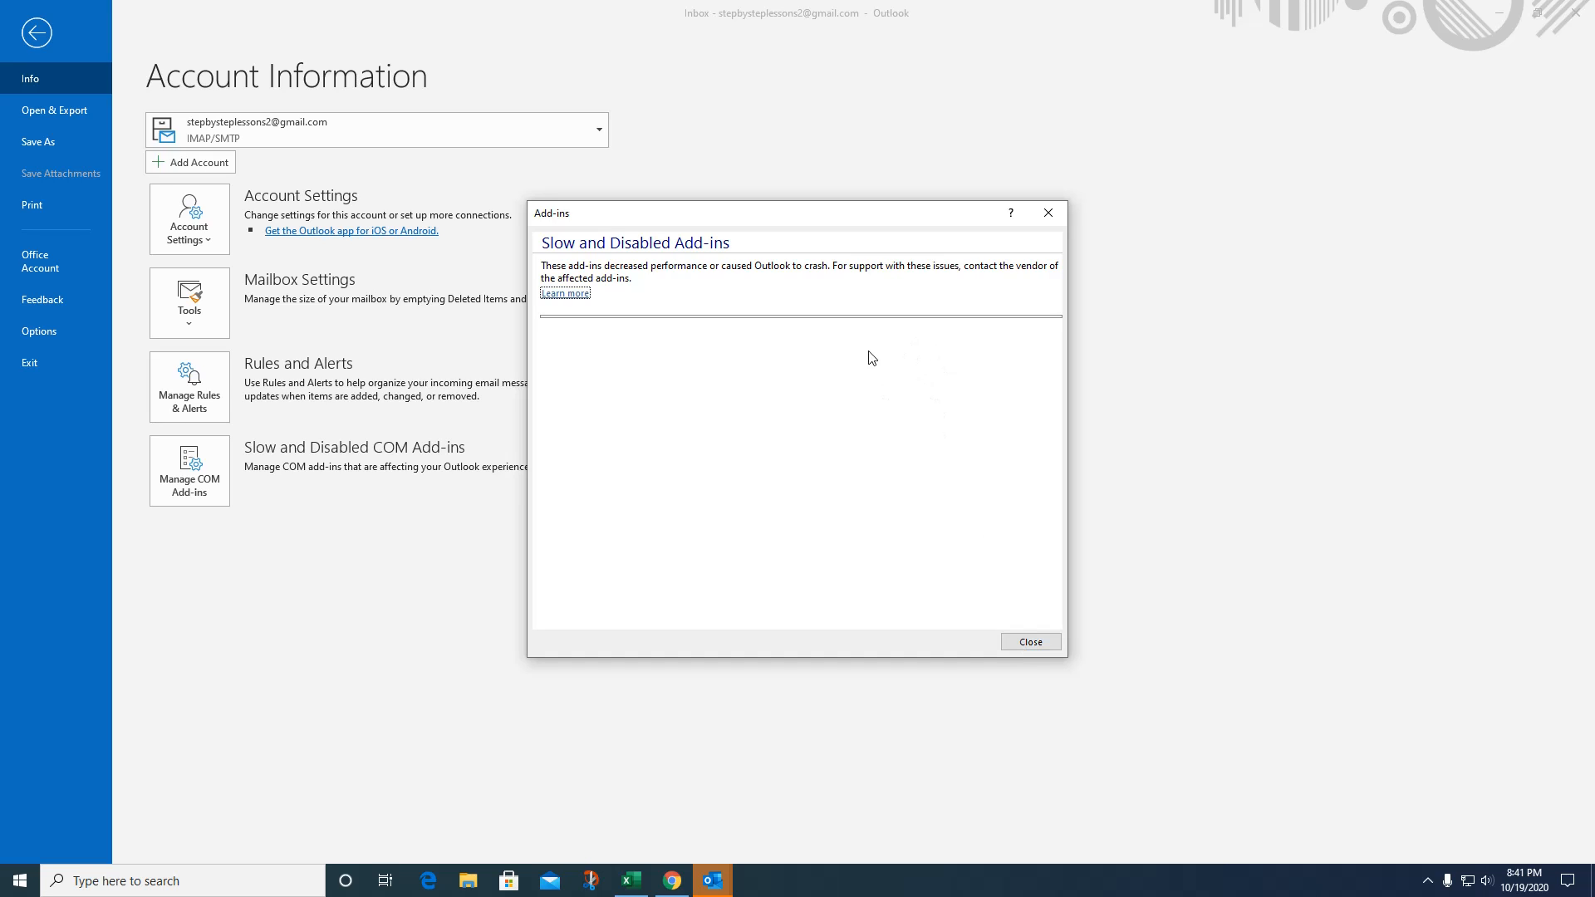
{"action": "left_click", "coordinate": [1030, 643]}
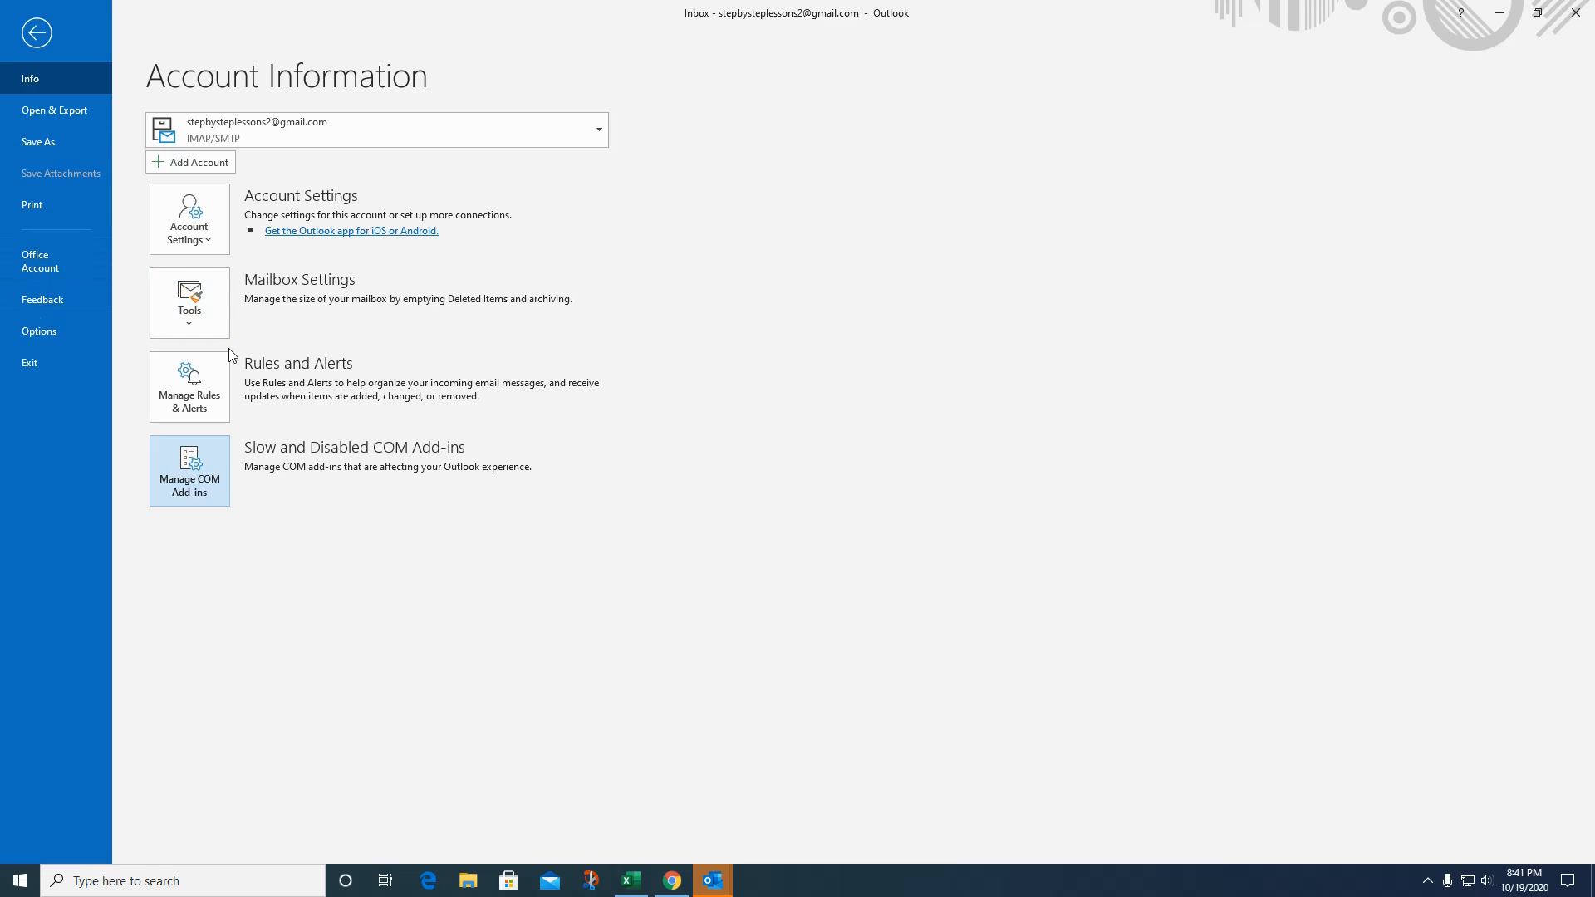
{"action": "left_click", "coordinate": [198, 208]}
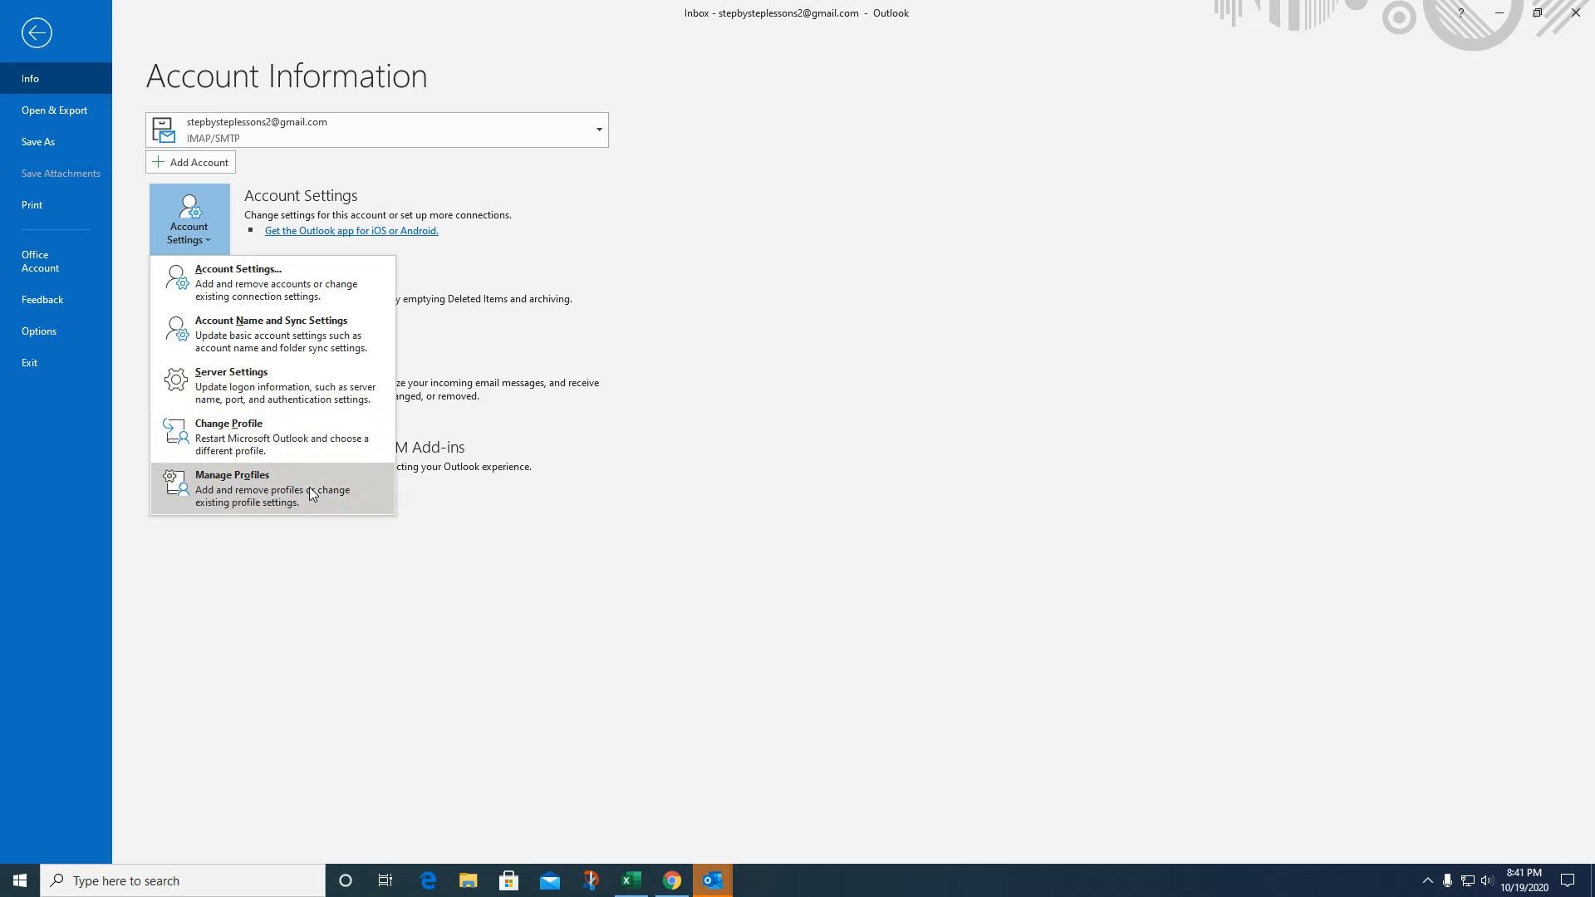
{"action": "left_click", "coordinate": [631, 189]}
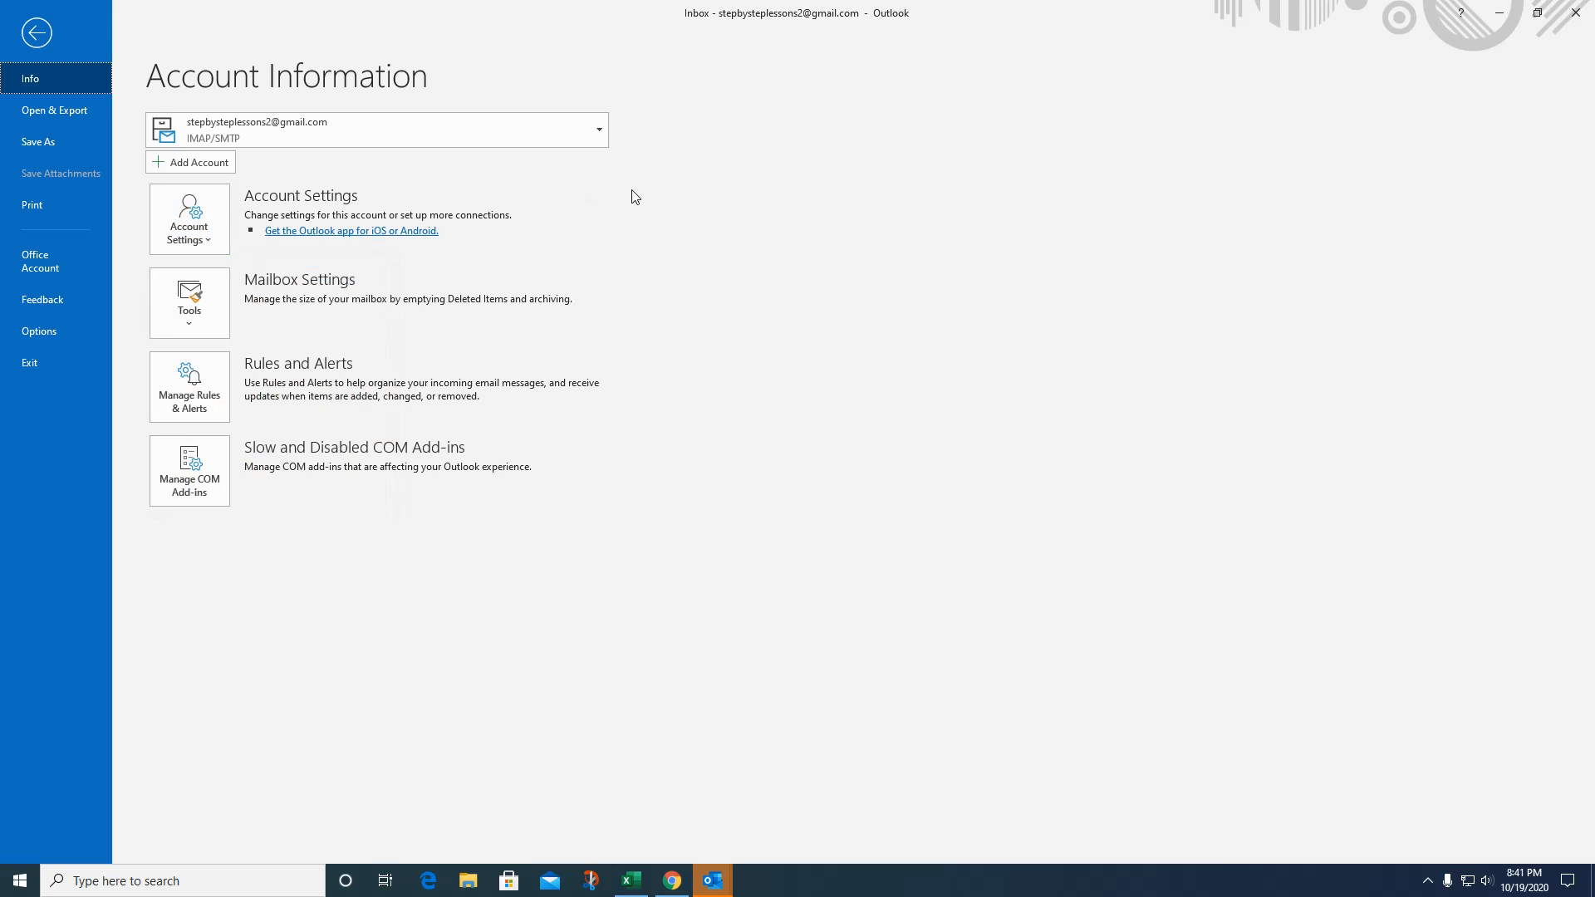
Review the General page of Outlook Options, then close the dialog.
{"action": "left_click", "coordinate": [37, 333]}
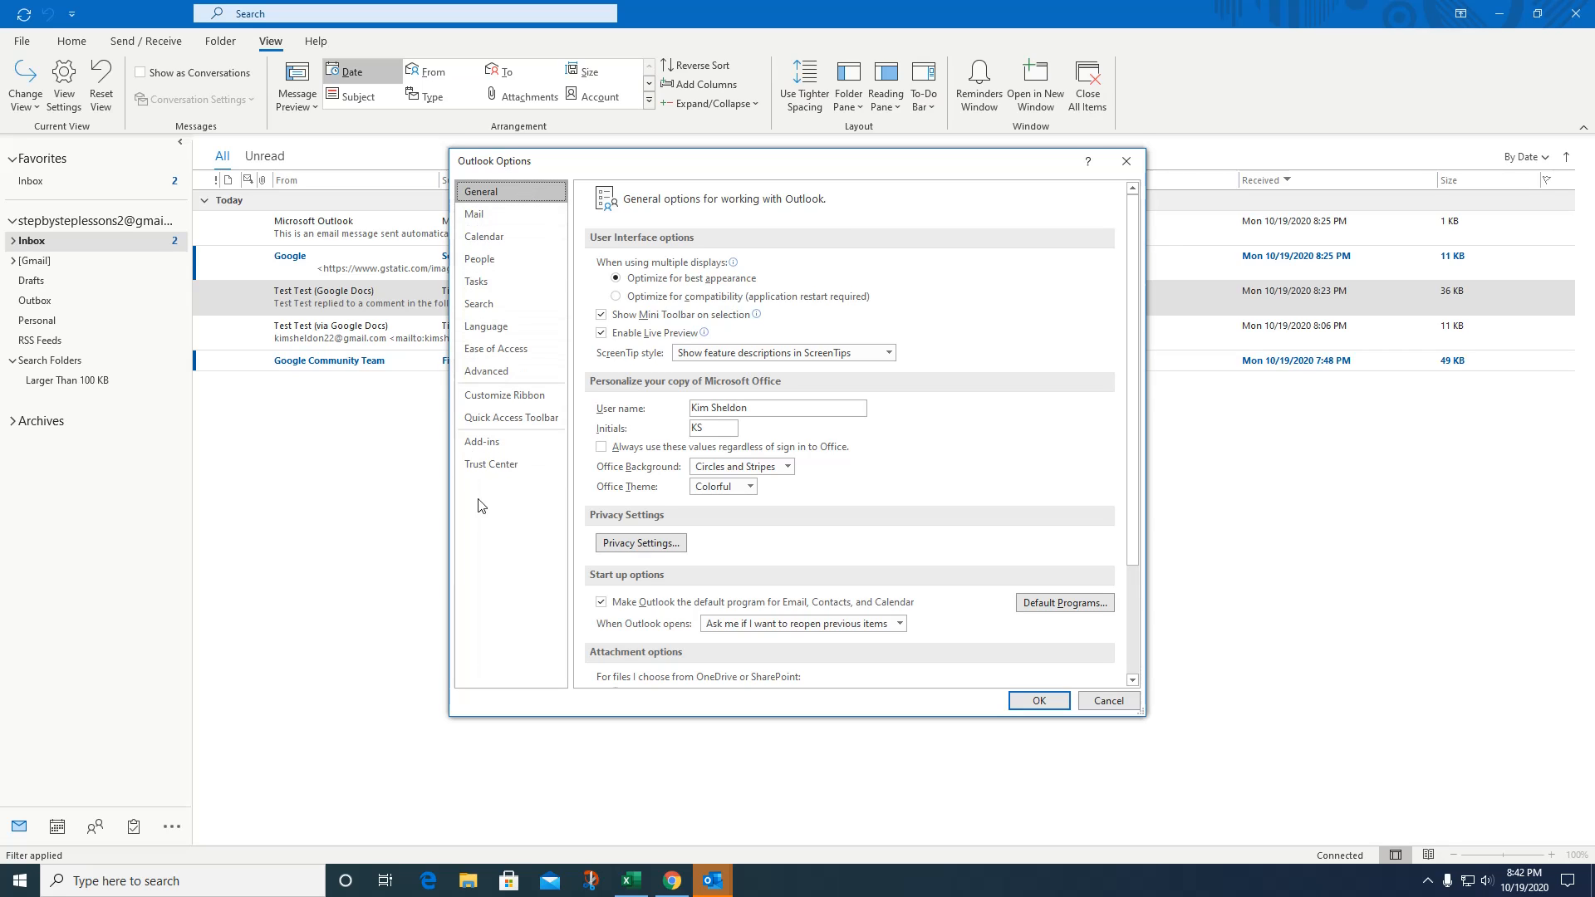
{"action": "left_click", "coordinate": [1126, 161]}
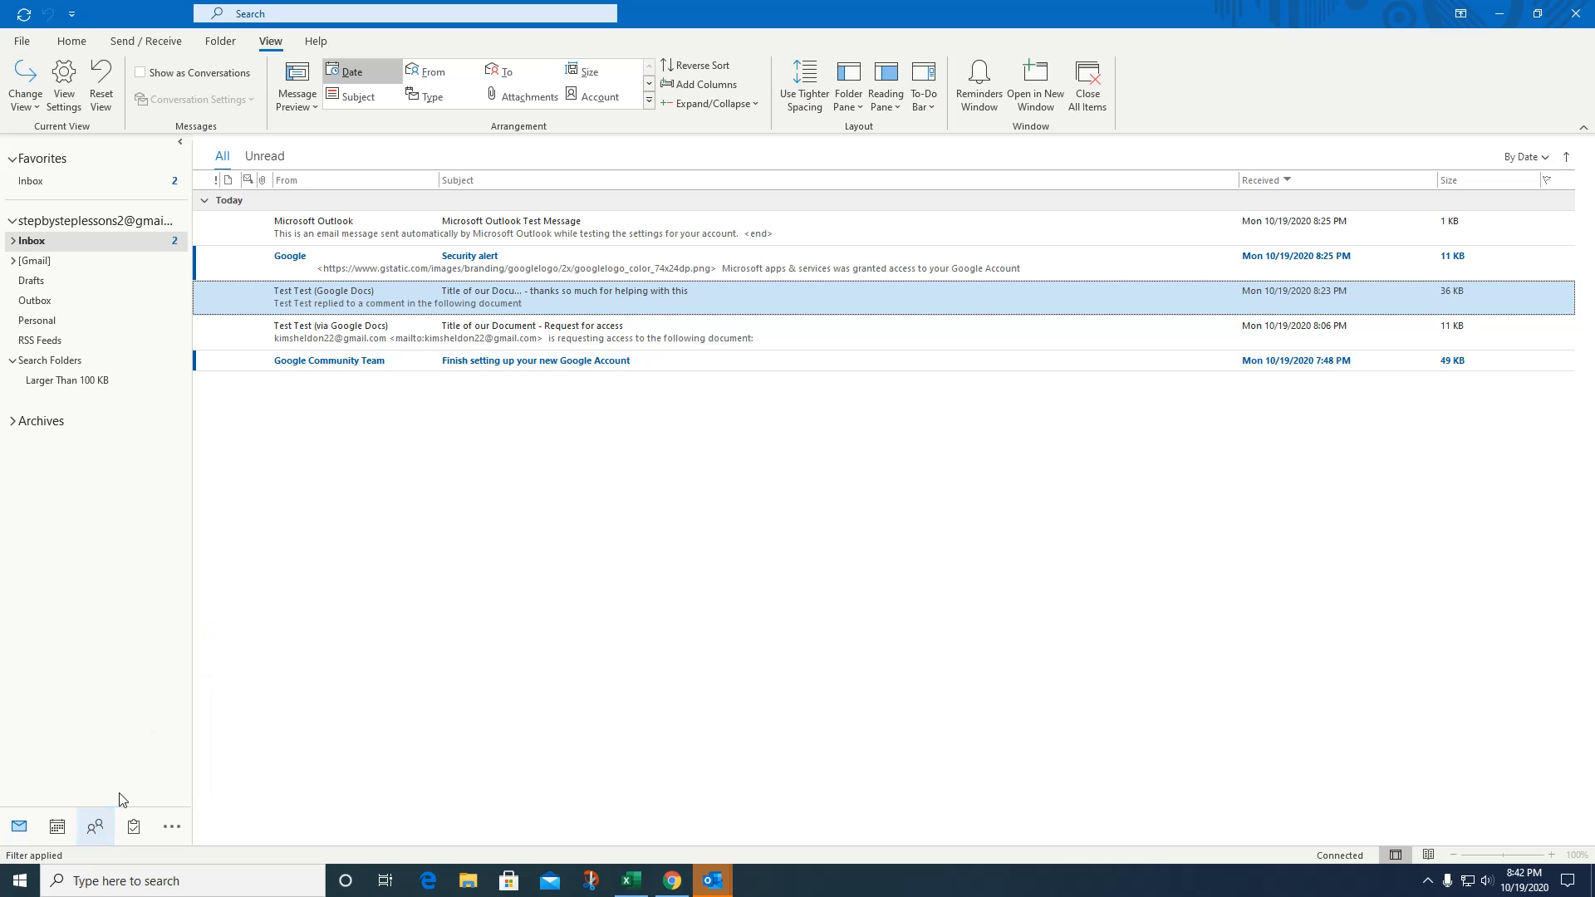
Switch to Calendar, then to the People view showing the empty Contacts folder.
{"action": "mouse_move", "coordinate": [93, 831]}
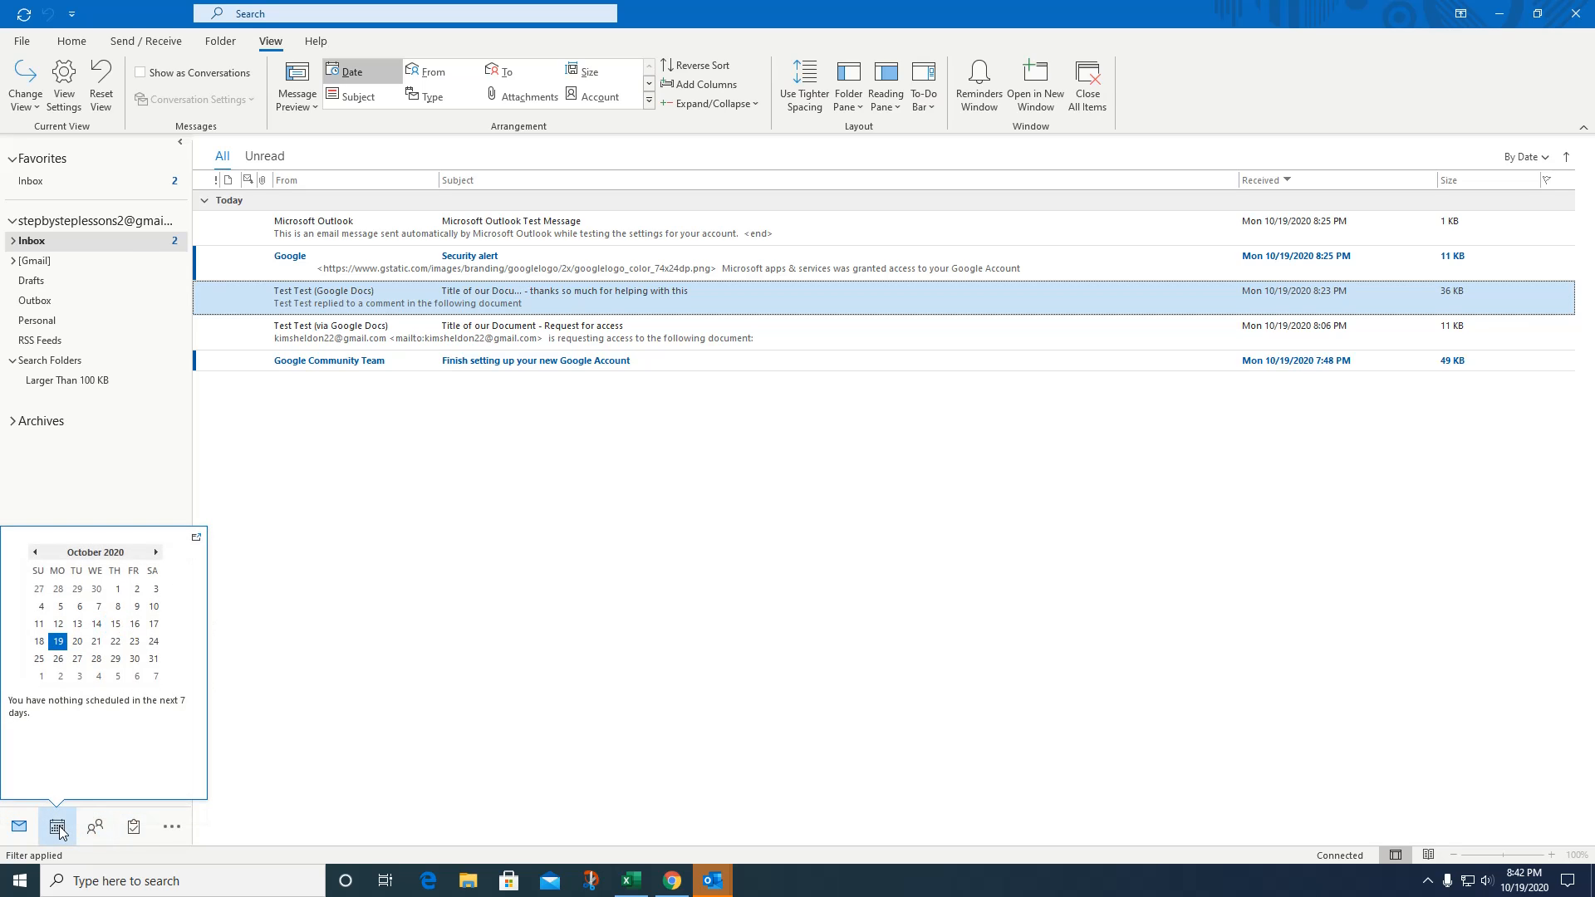
{"action": "left_click", "coordinate": [57, 827]}
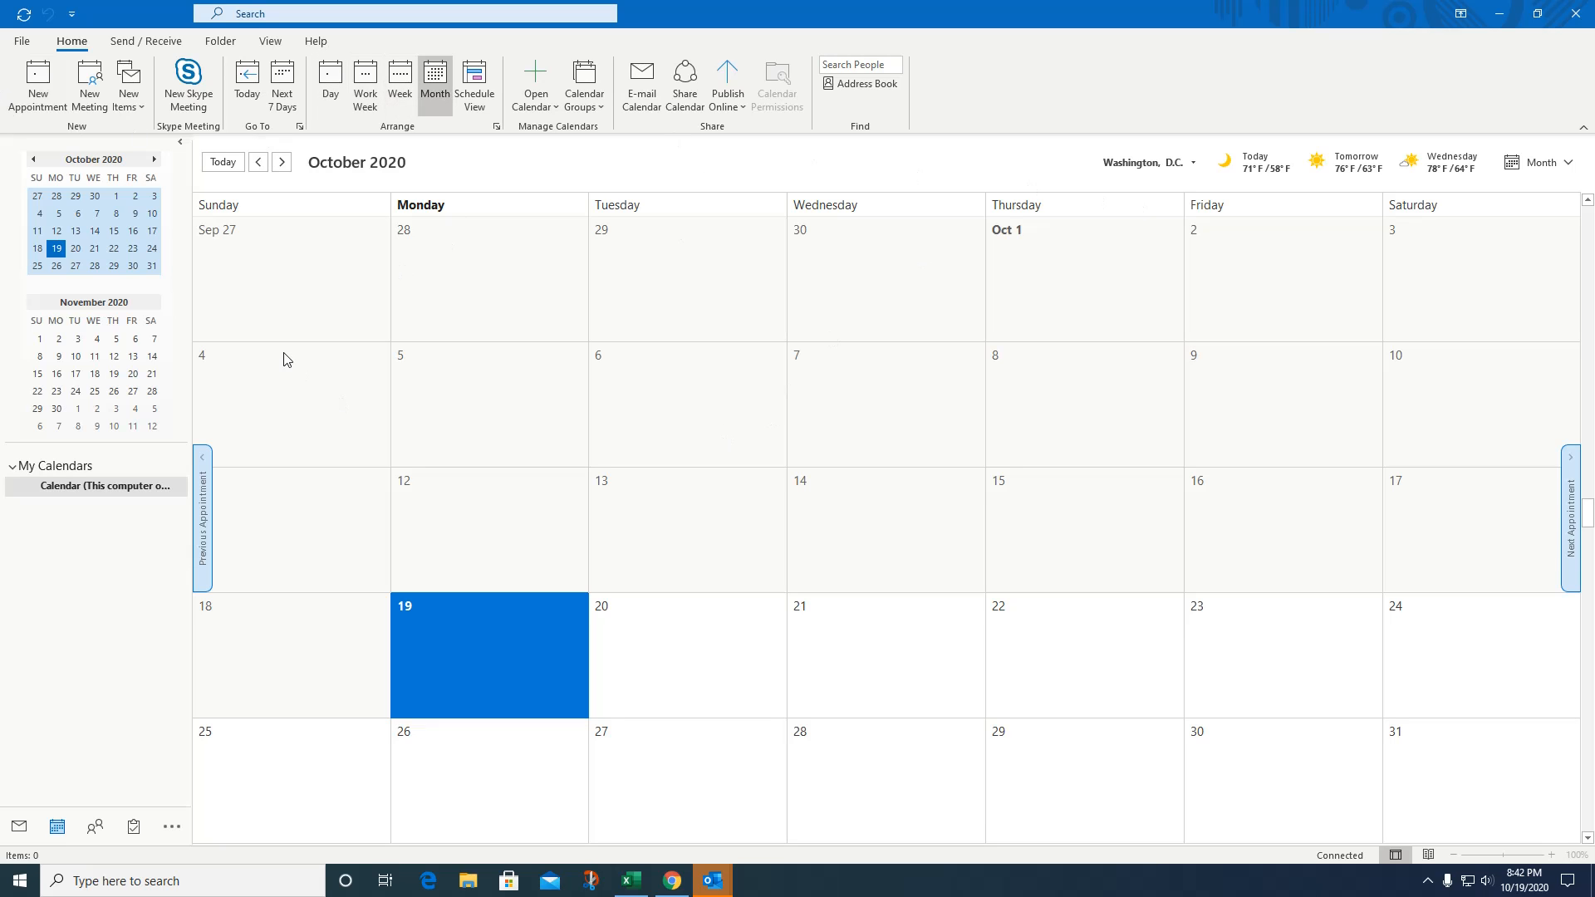
{"action": "left_click", "coordinate": [95, 828]}
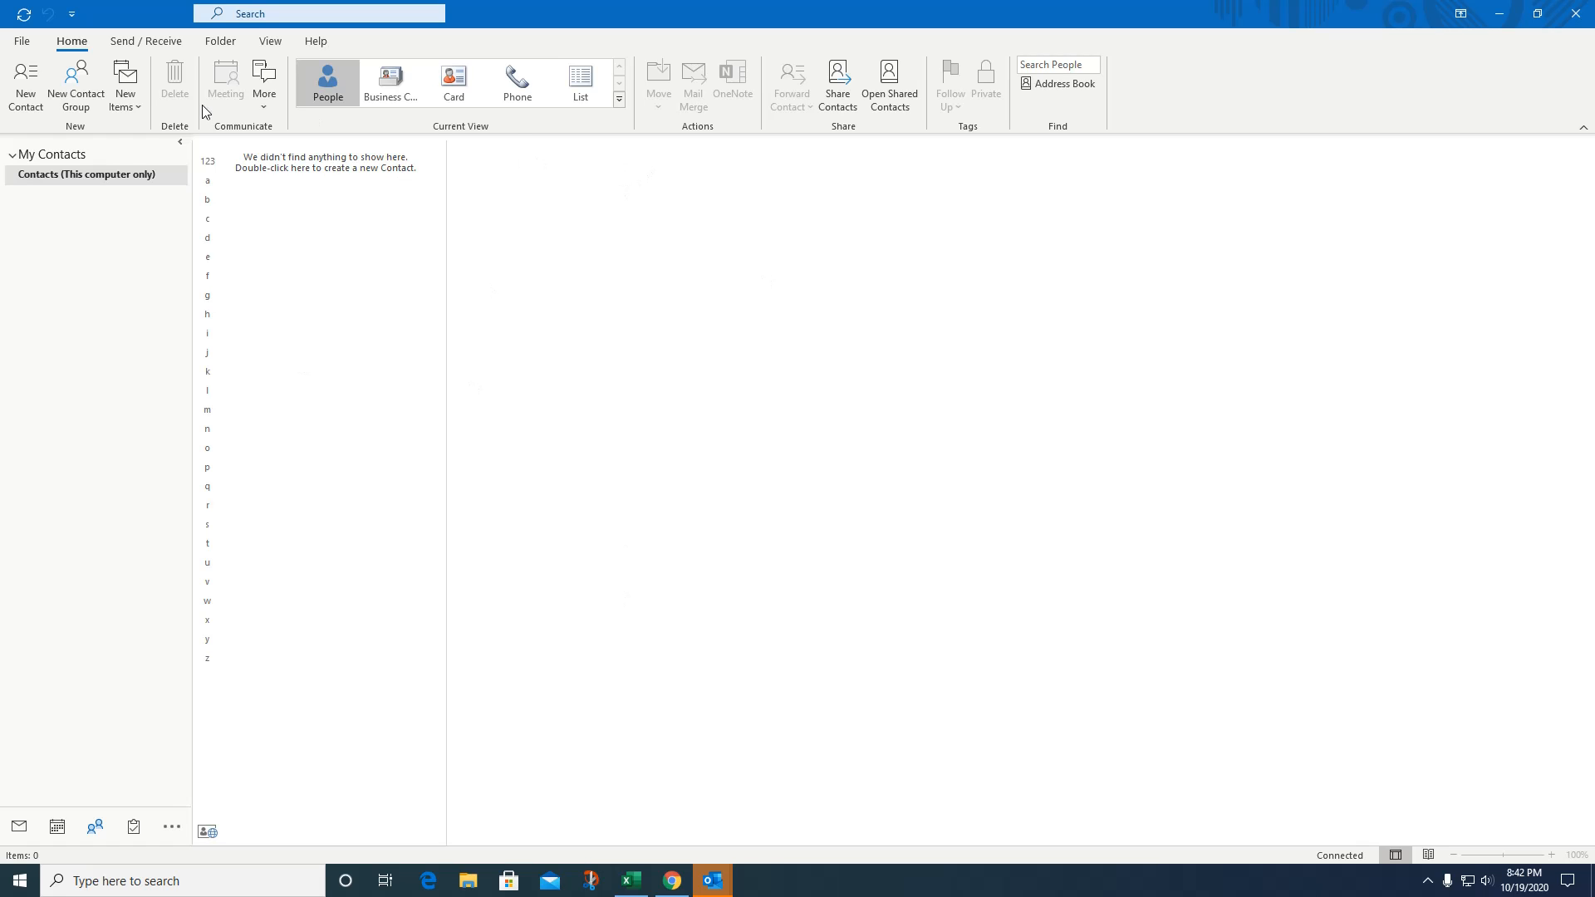
Start a new contact with full name, company ABC COmpany, job title President, e-mail and business phone.
{"action": "left_click", "coordinate": [27, 94]}
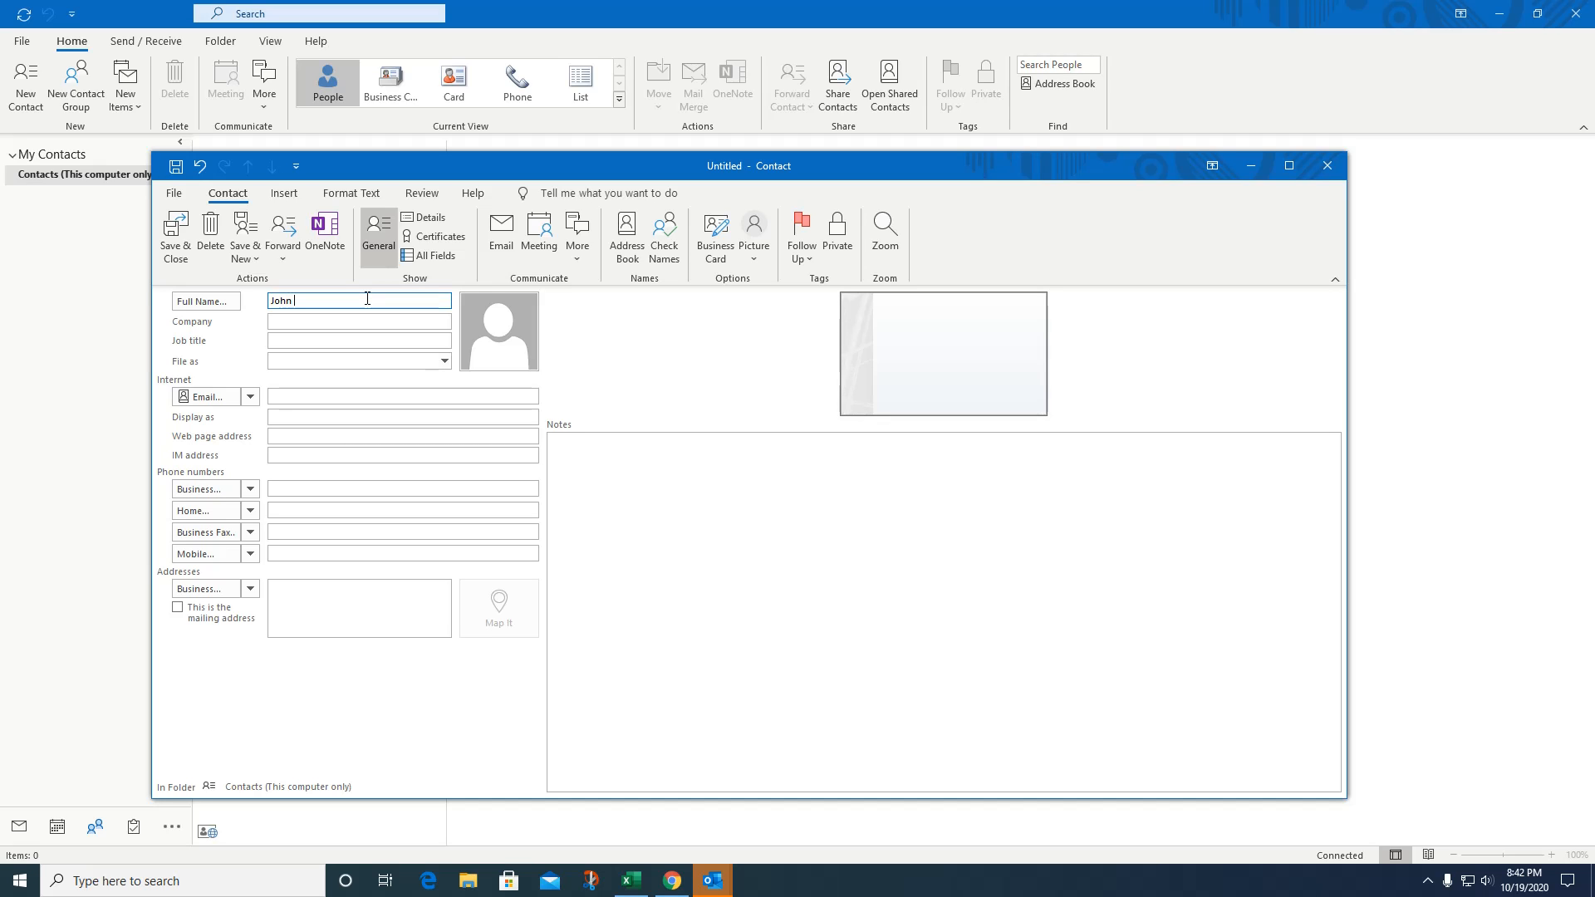
{"action": "type", "text": "John Smith"}
{"action": "key", "text": "Tab"}
{"action": "type", "text": "ABC"}
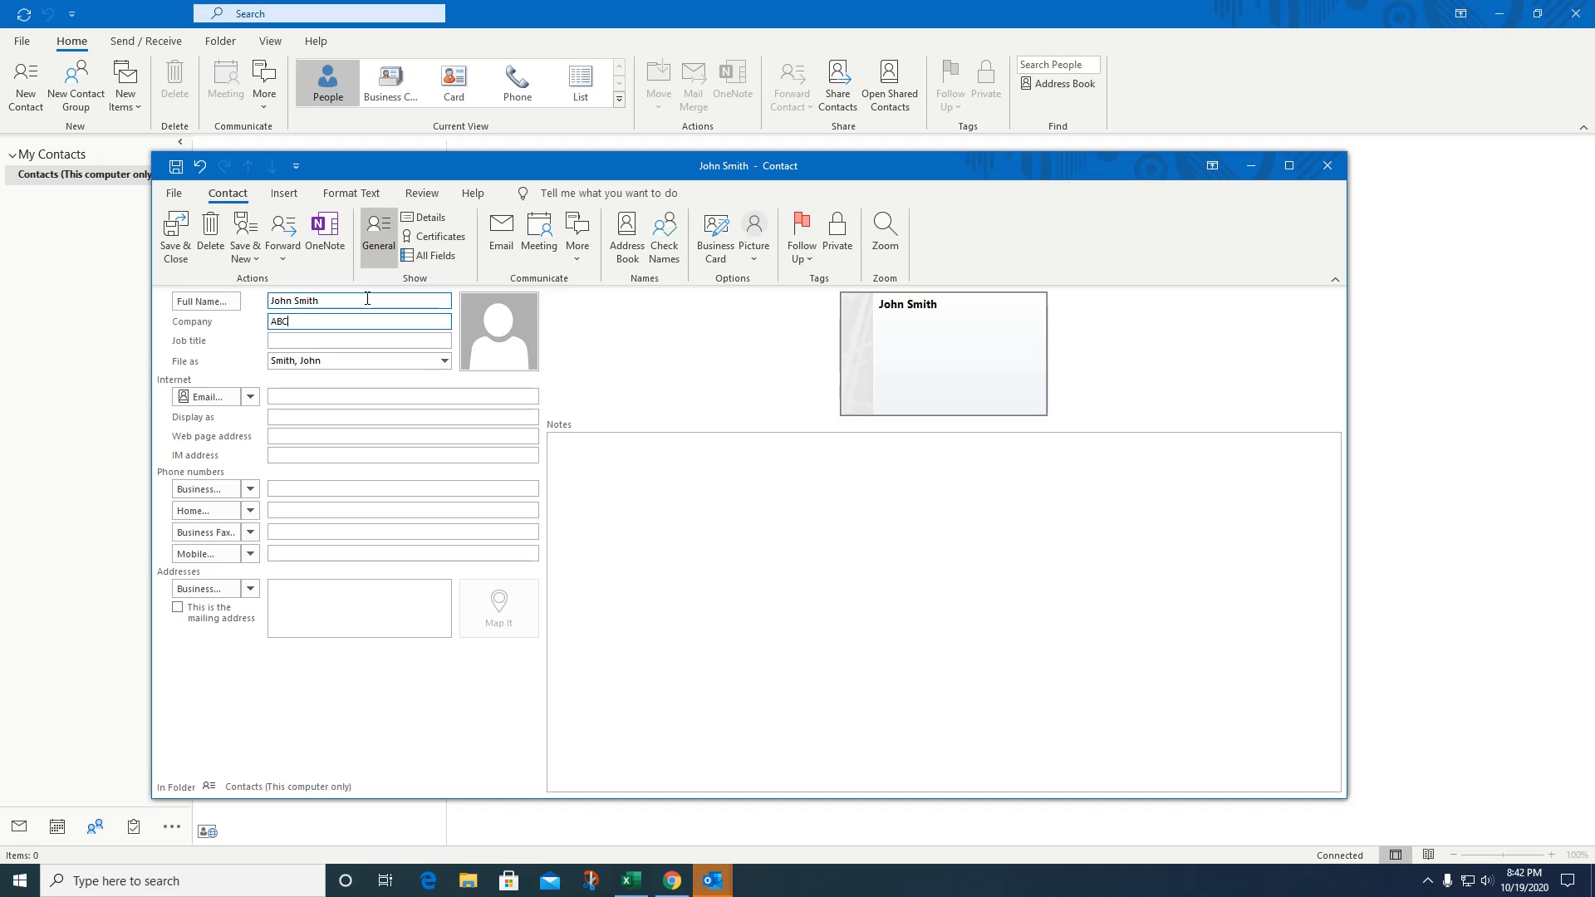
{"action": "type", "text": " COmpany"}
{"action": "key", "text": "Tab"}
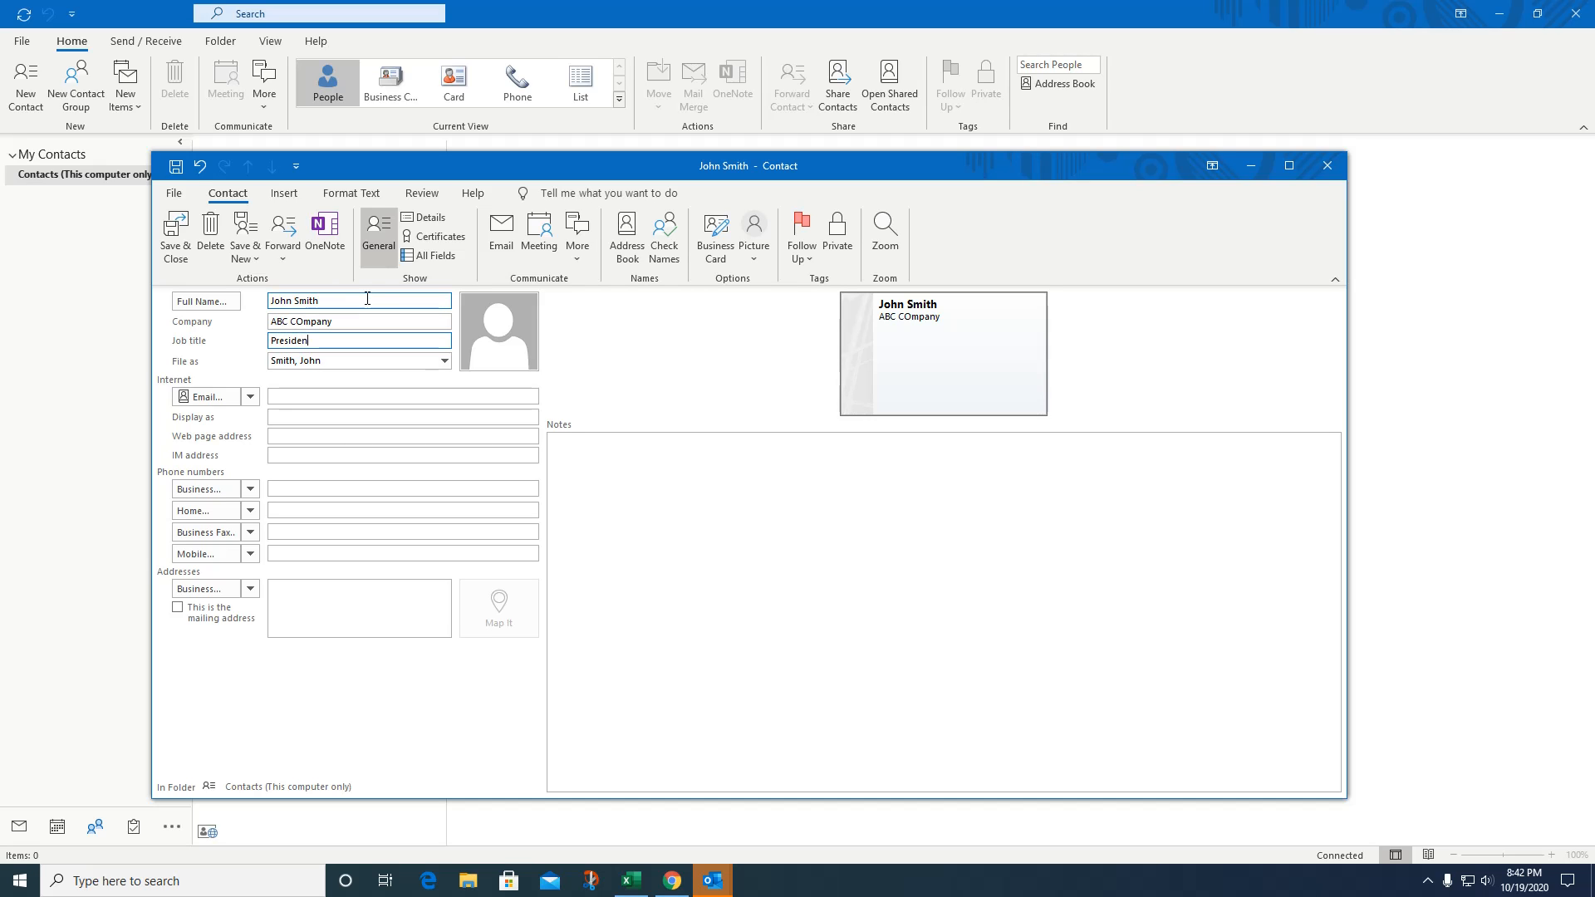
{"action": "type", "text": "President"}
{"action": "left_click", "coordinate": [309, 395]}
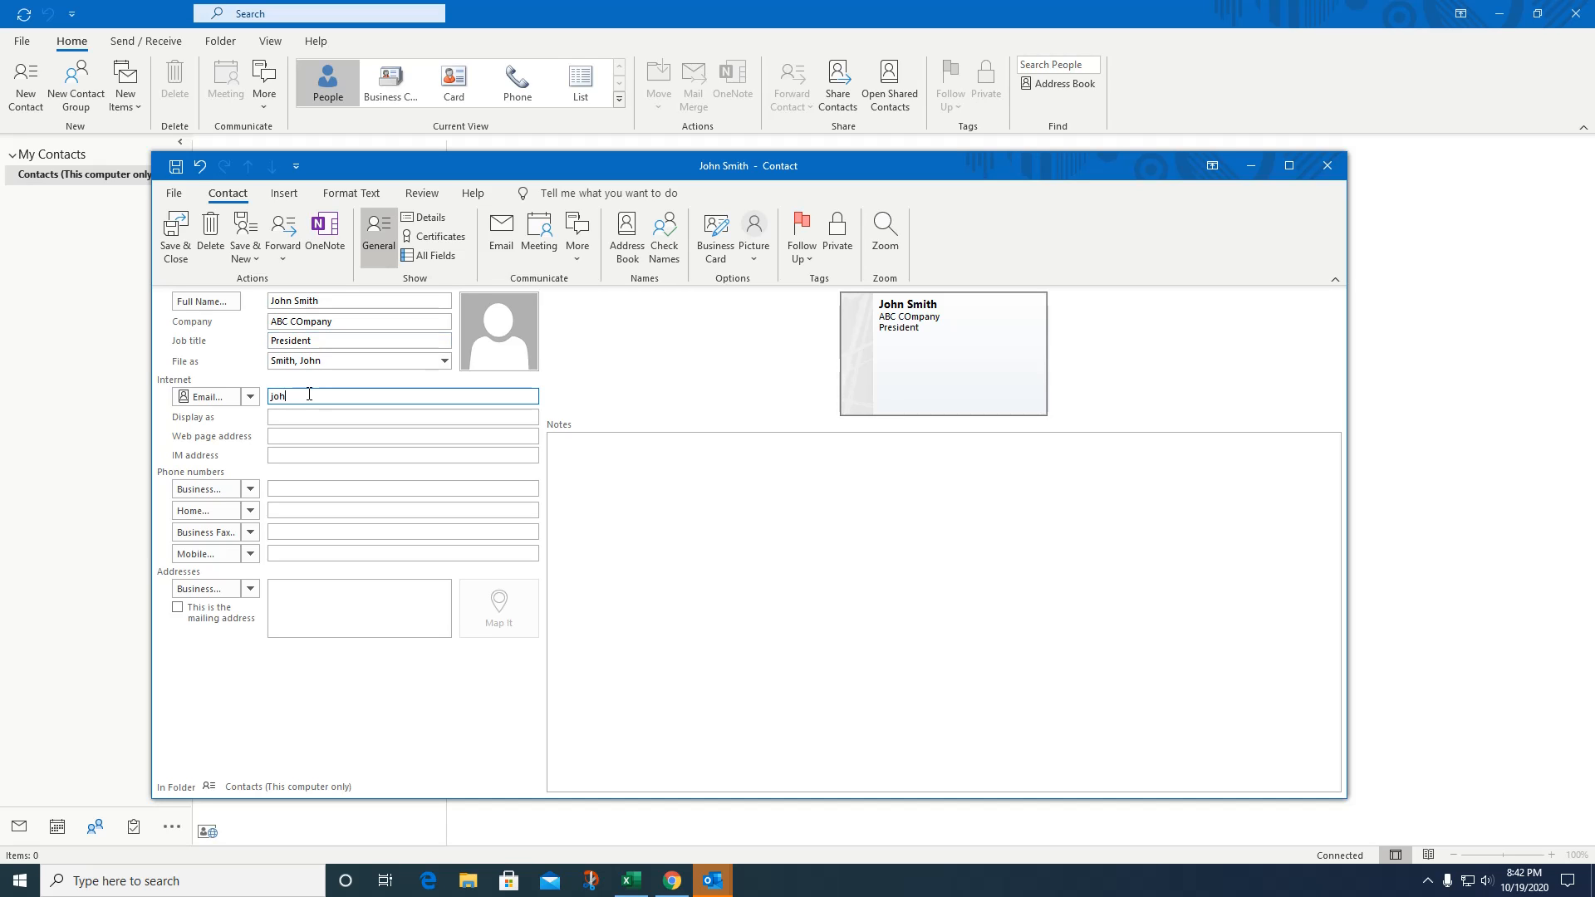
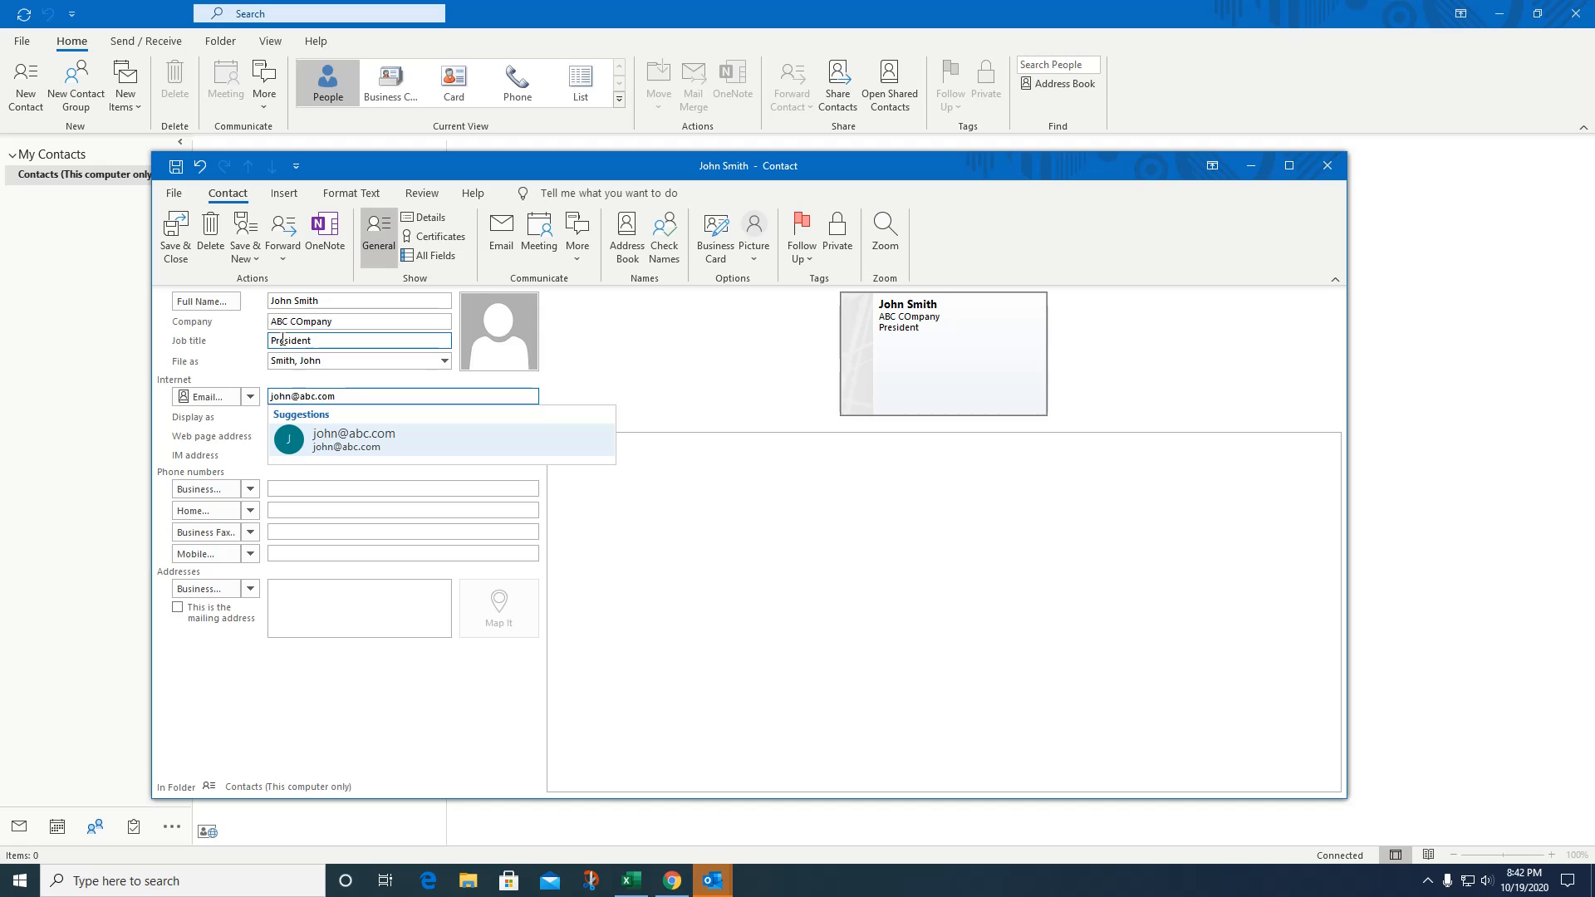
{"action": "left_click", "coordinate": [301, 446]}
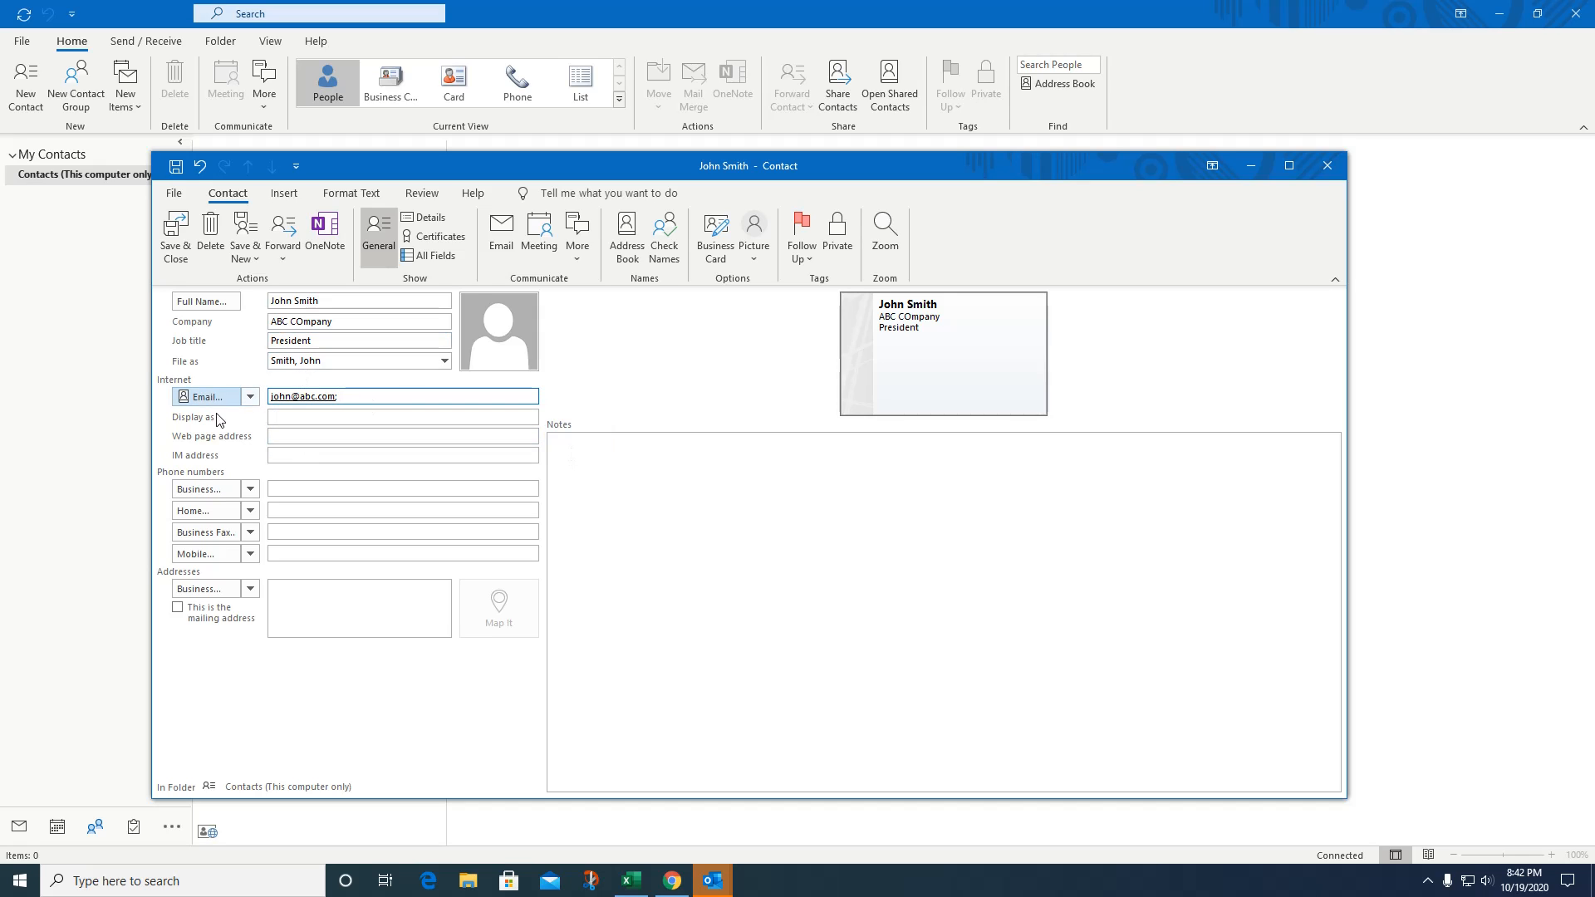
{"action": "left_click", "coordinate": [297, 488]}
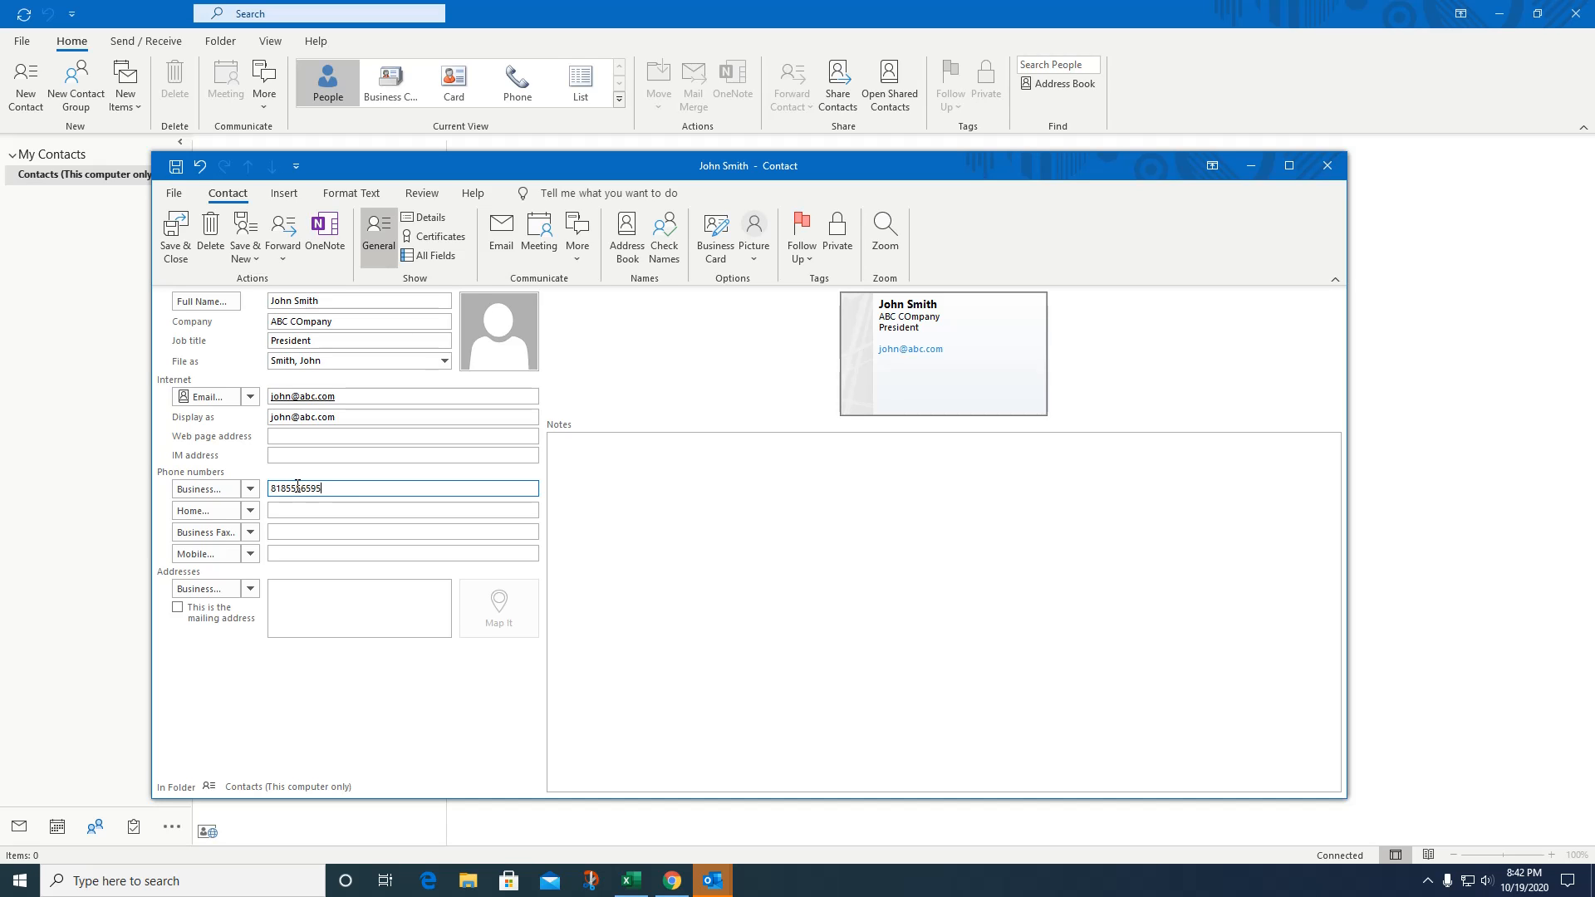
{"action": "left_click", "coordinate": [333, 634]}
Add notes on who he introduced and his 3 kids, then save and close the contact.
{"action": "left_click", "coordinate": [616, 452]}
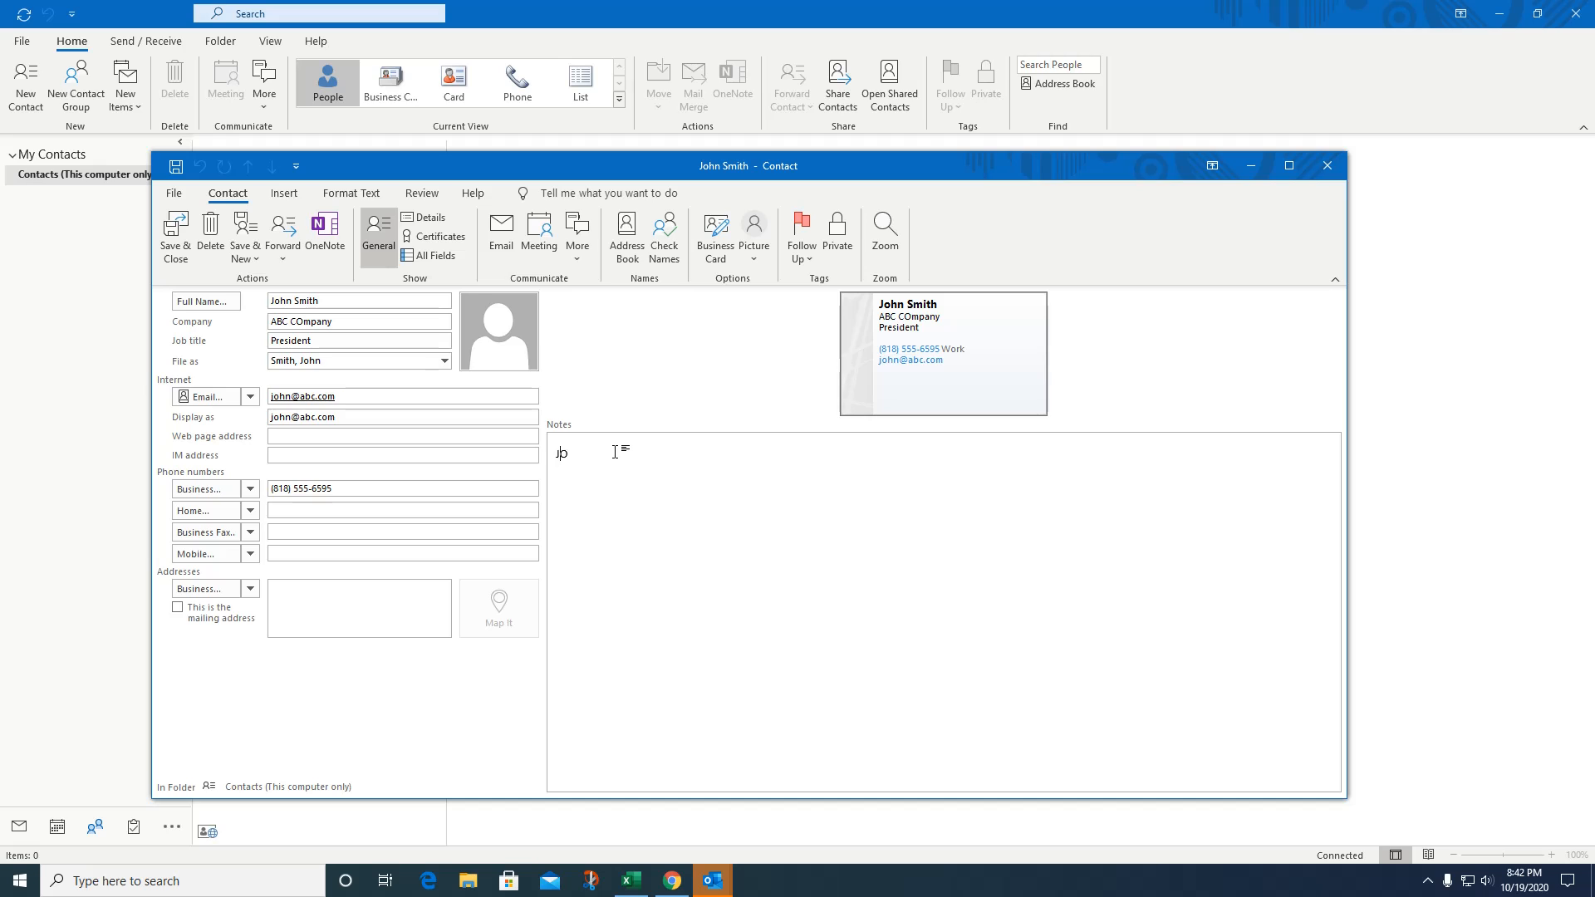
{"action": "type", "text": "JOhn is the one who introduct"}
{"action": "key", "text": "BackSpace"}
{"action": "type", "text": "ed us to Mary."}
{"action": "key", "text": "Return"}
{"action": "type", "text": "He has 3 kids"}
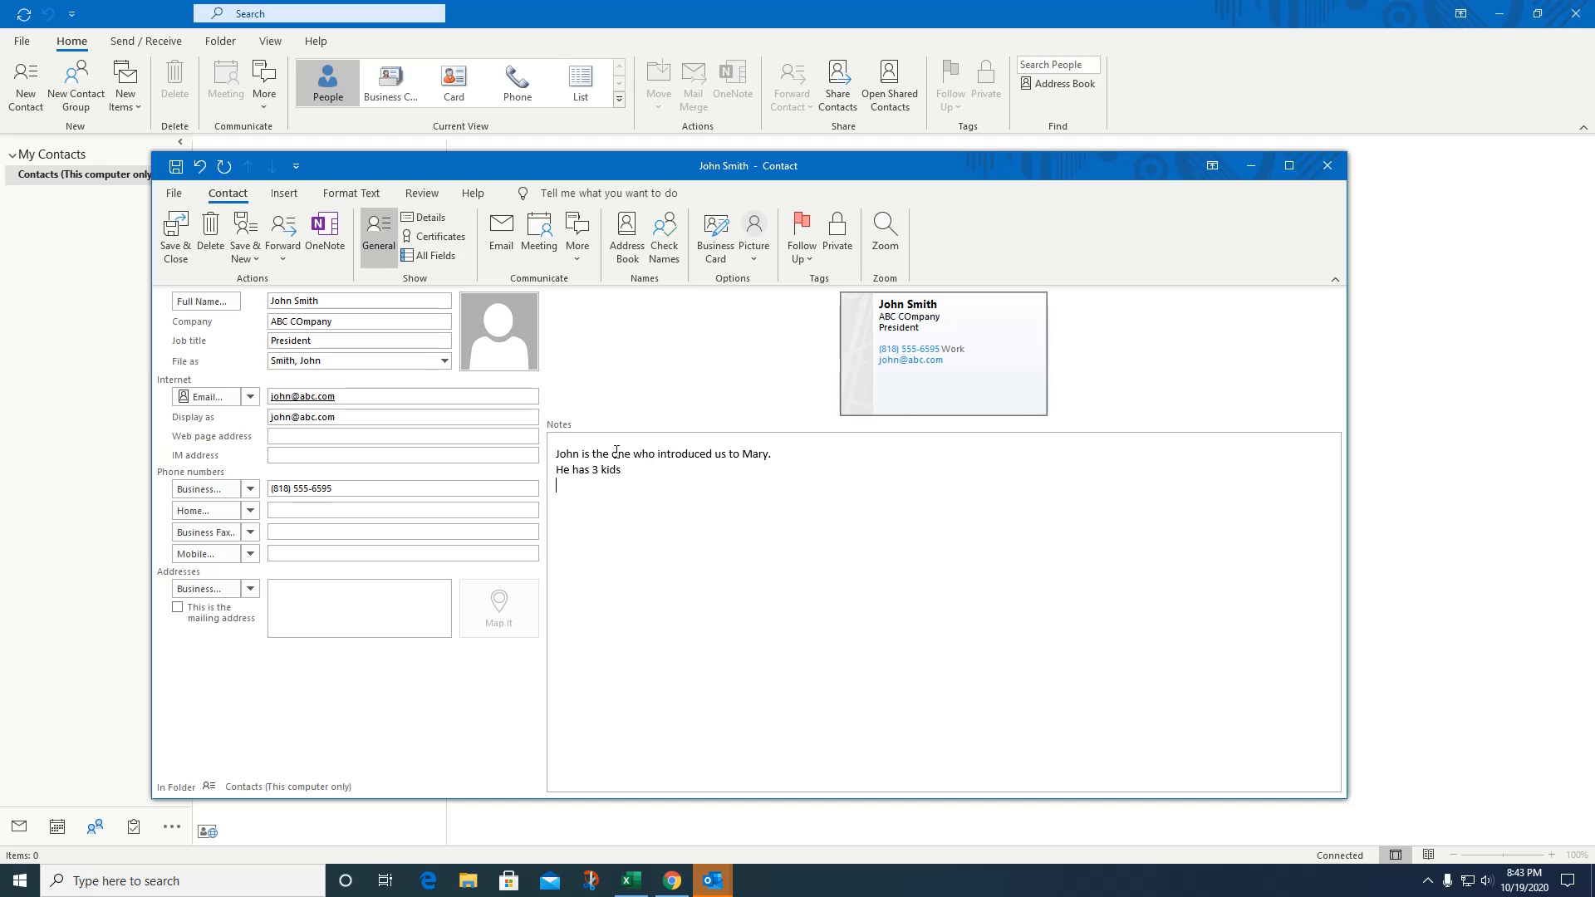
{"action": "type", "text": " Lives in Malibu"}
{"action": "left_click", "coordinate": [176, 237]}
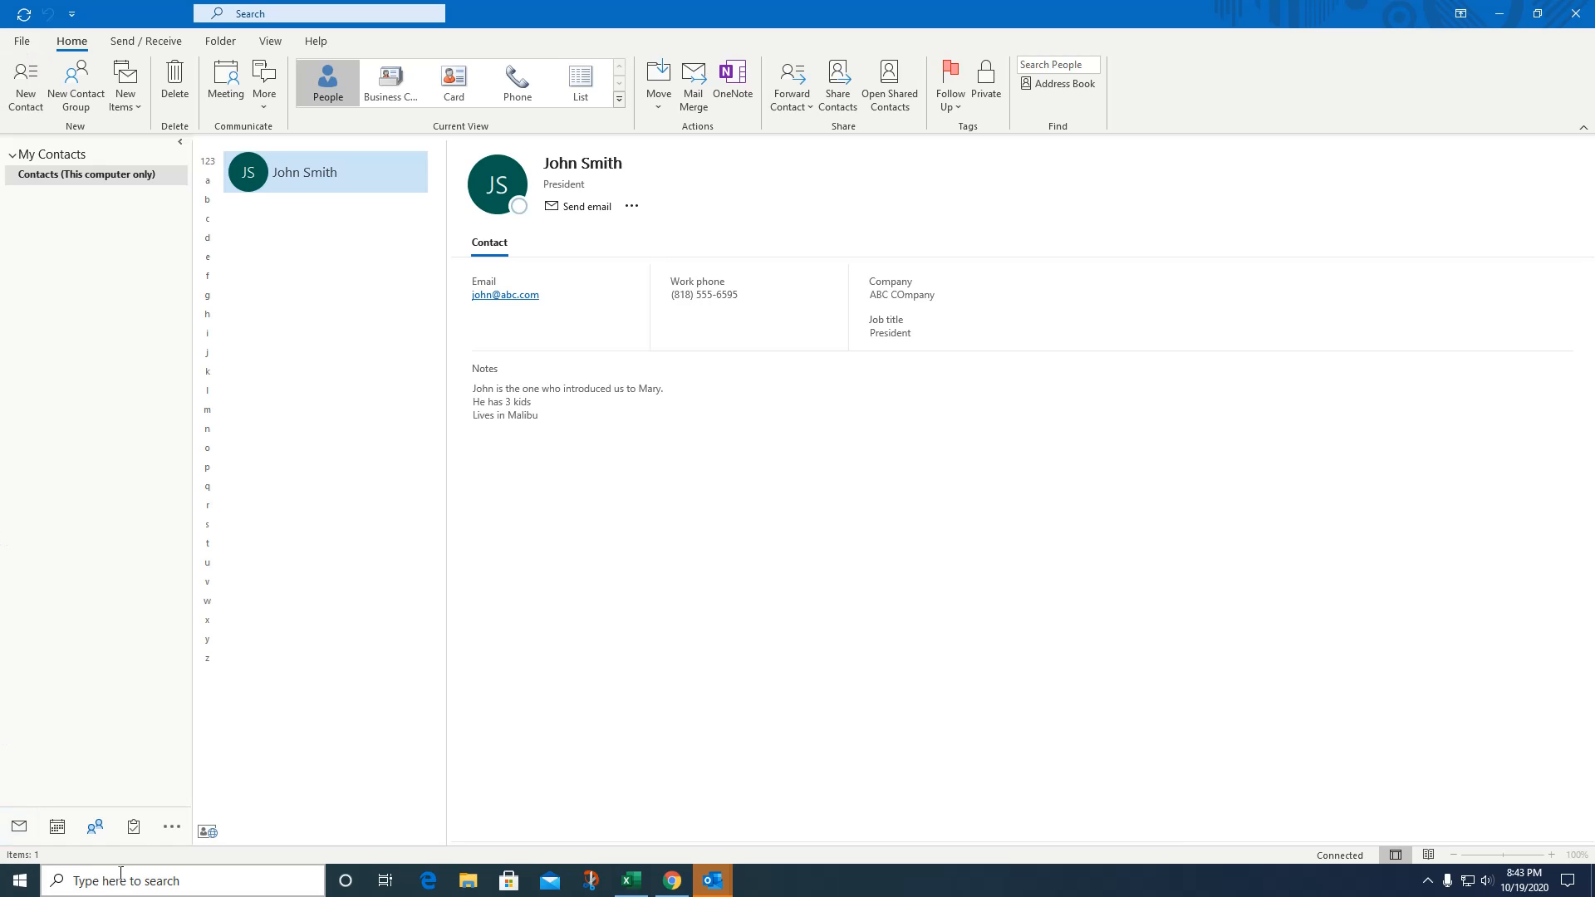
Start a new email and add John Smith as the To recipient from the local contacts.
{"action": "left_click", "coordinate": [19, 827]}
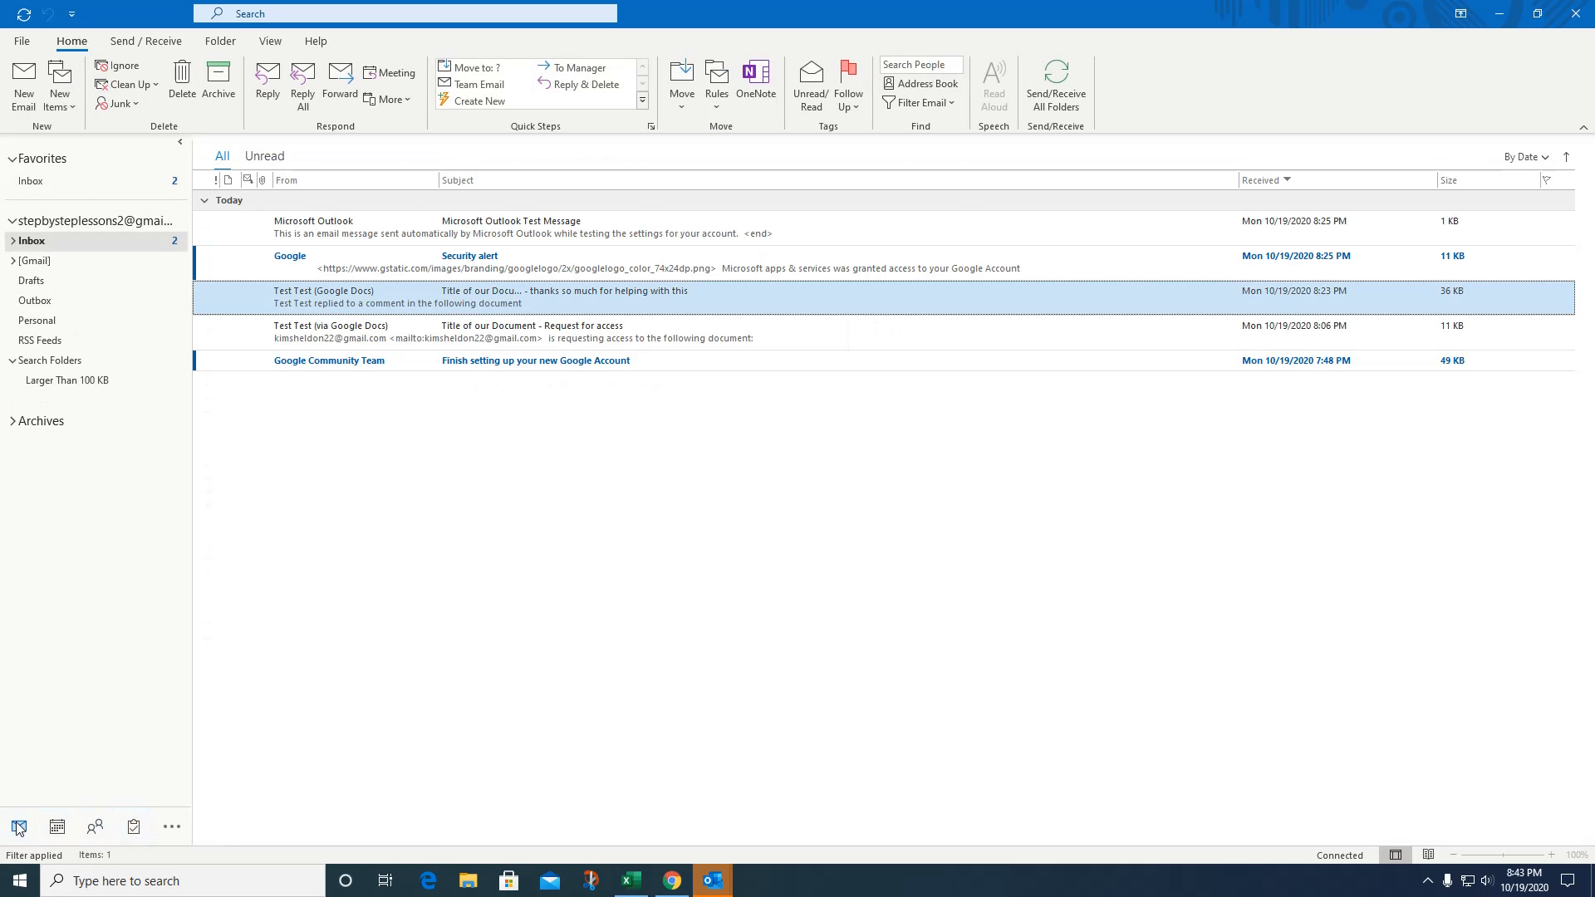
{"action": "left_click", "coordinate": [23, 90]}
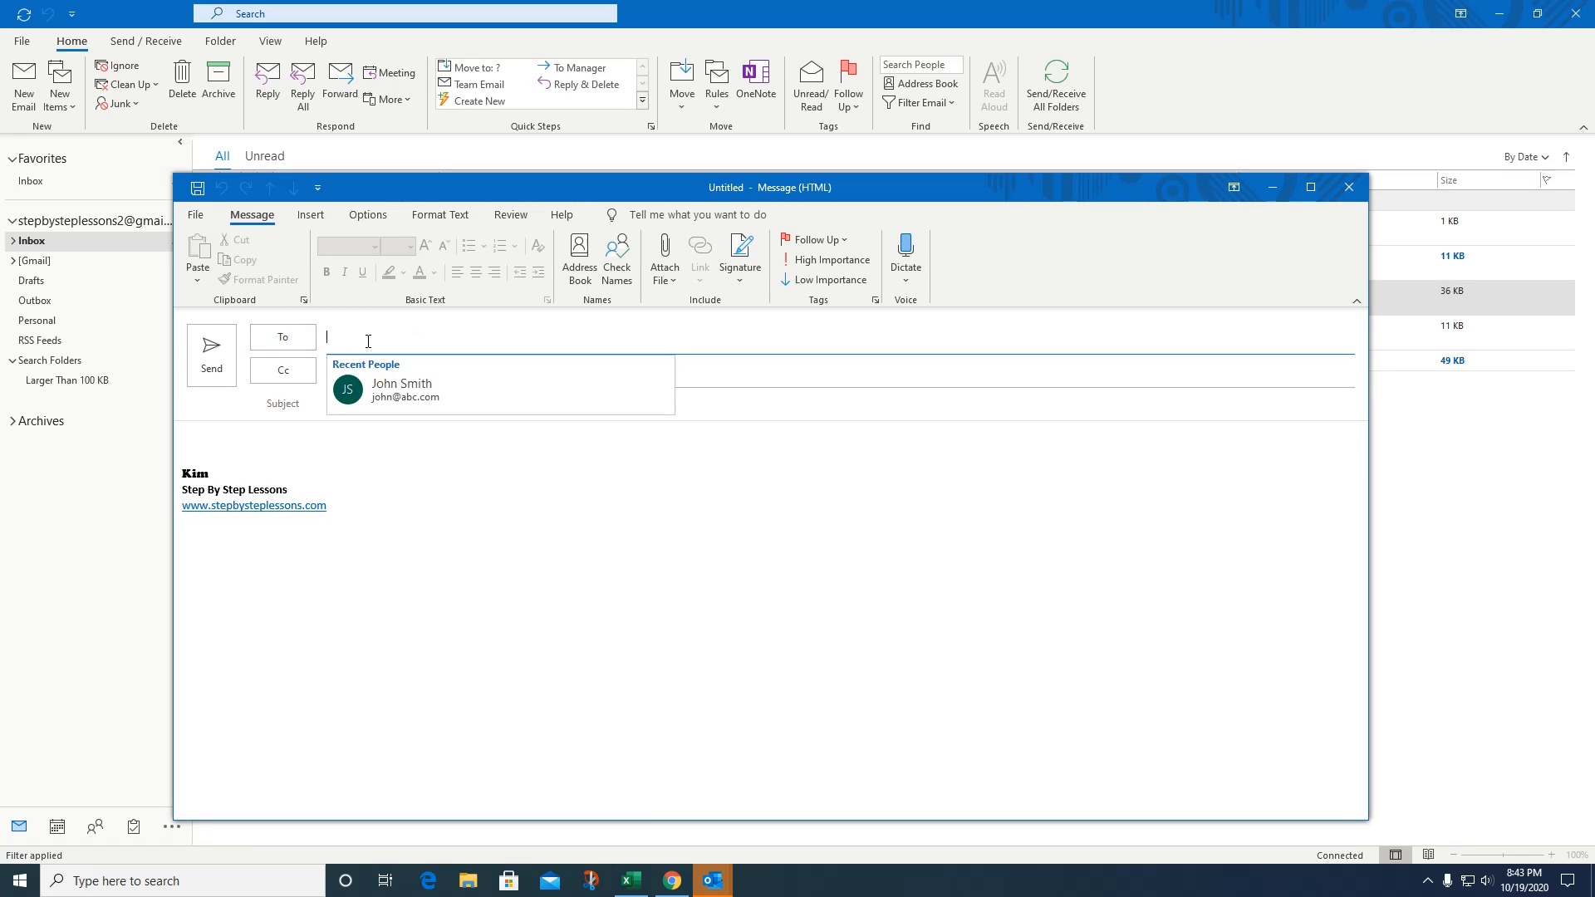
{"action": "left_click", "coordinate": [361, 332]}
{"action": "left_click", "coordinate": [445, 336]}
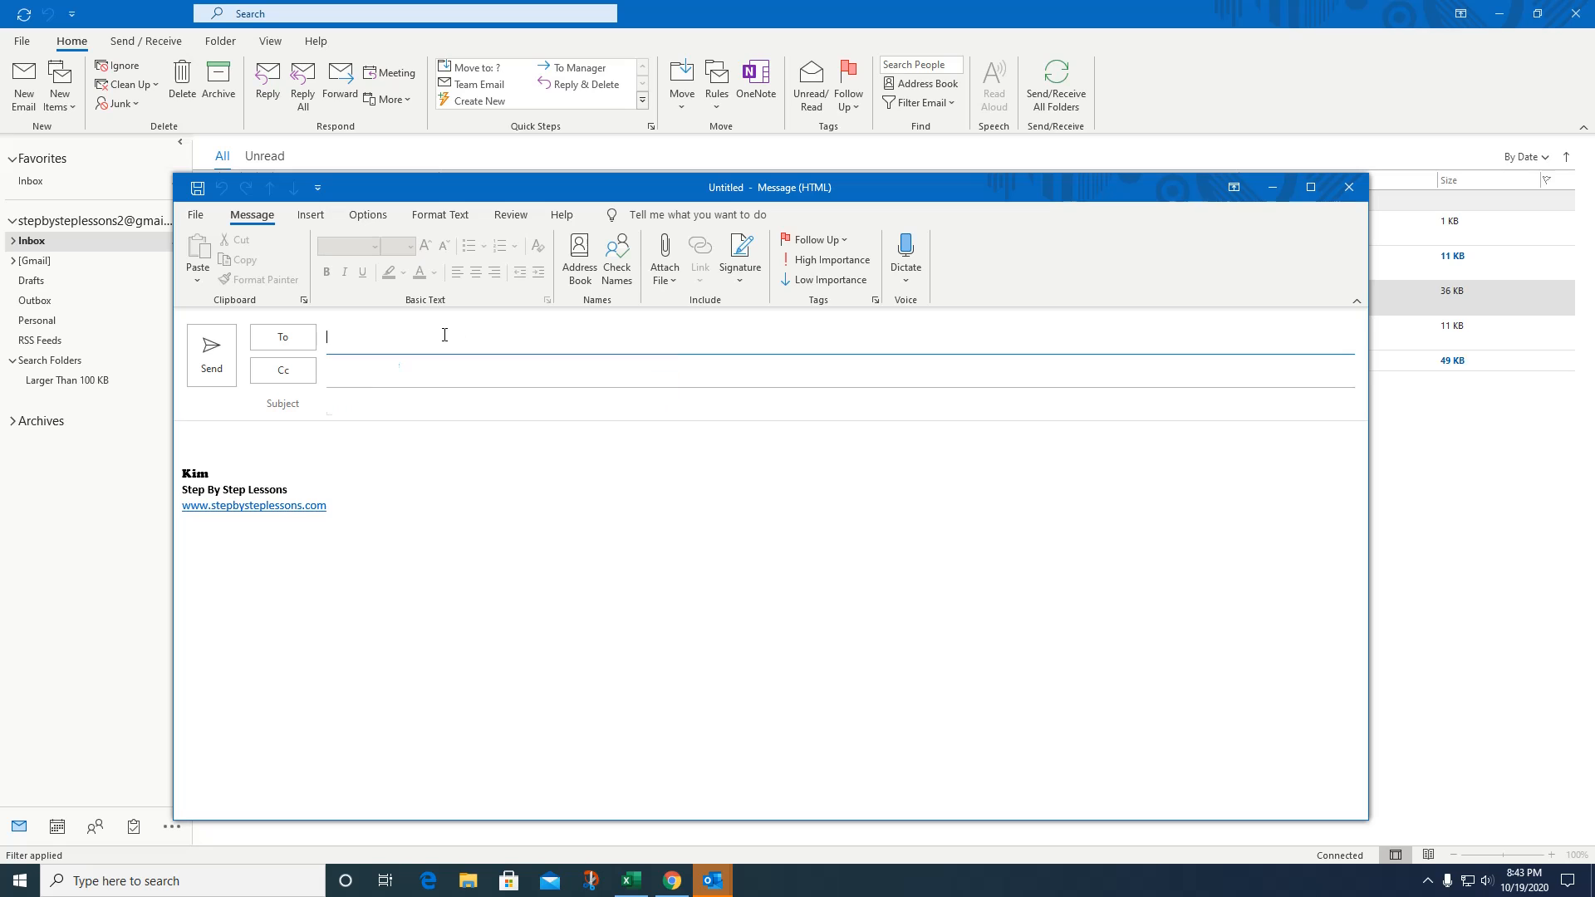
{"action": "left_click", "coordinate": [290, 343]}
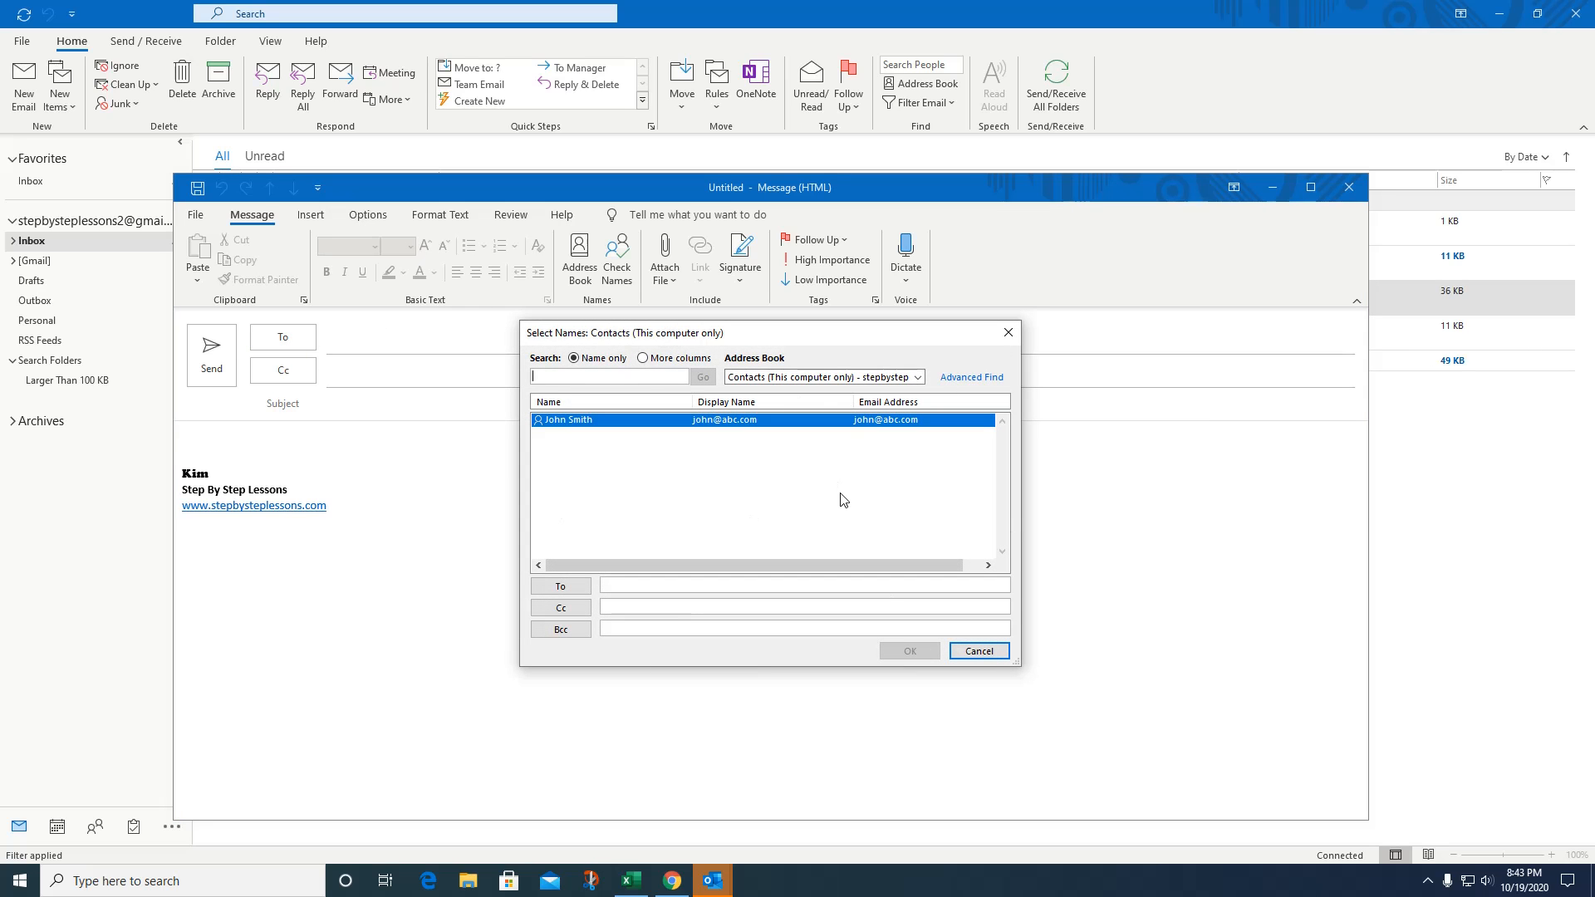
{"action": "left_click", "coordinate": [918, 378]}
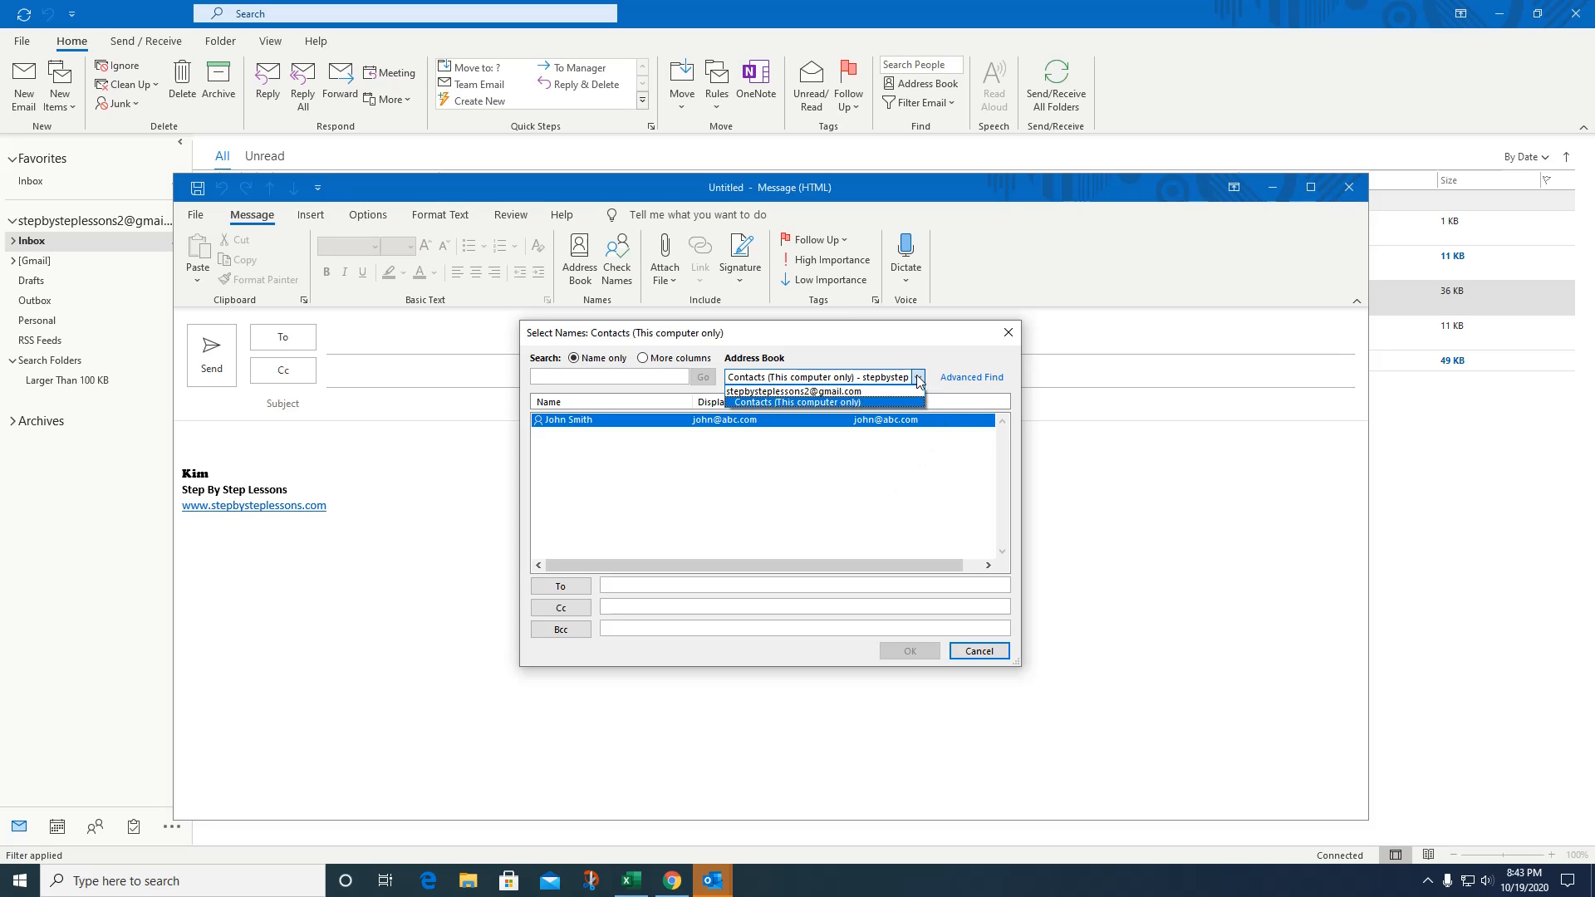
{"action": "left_click", "coordinate": [918, 378]}
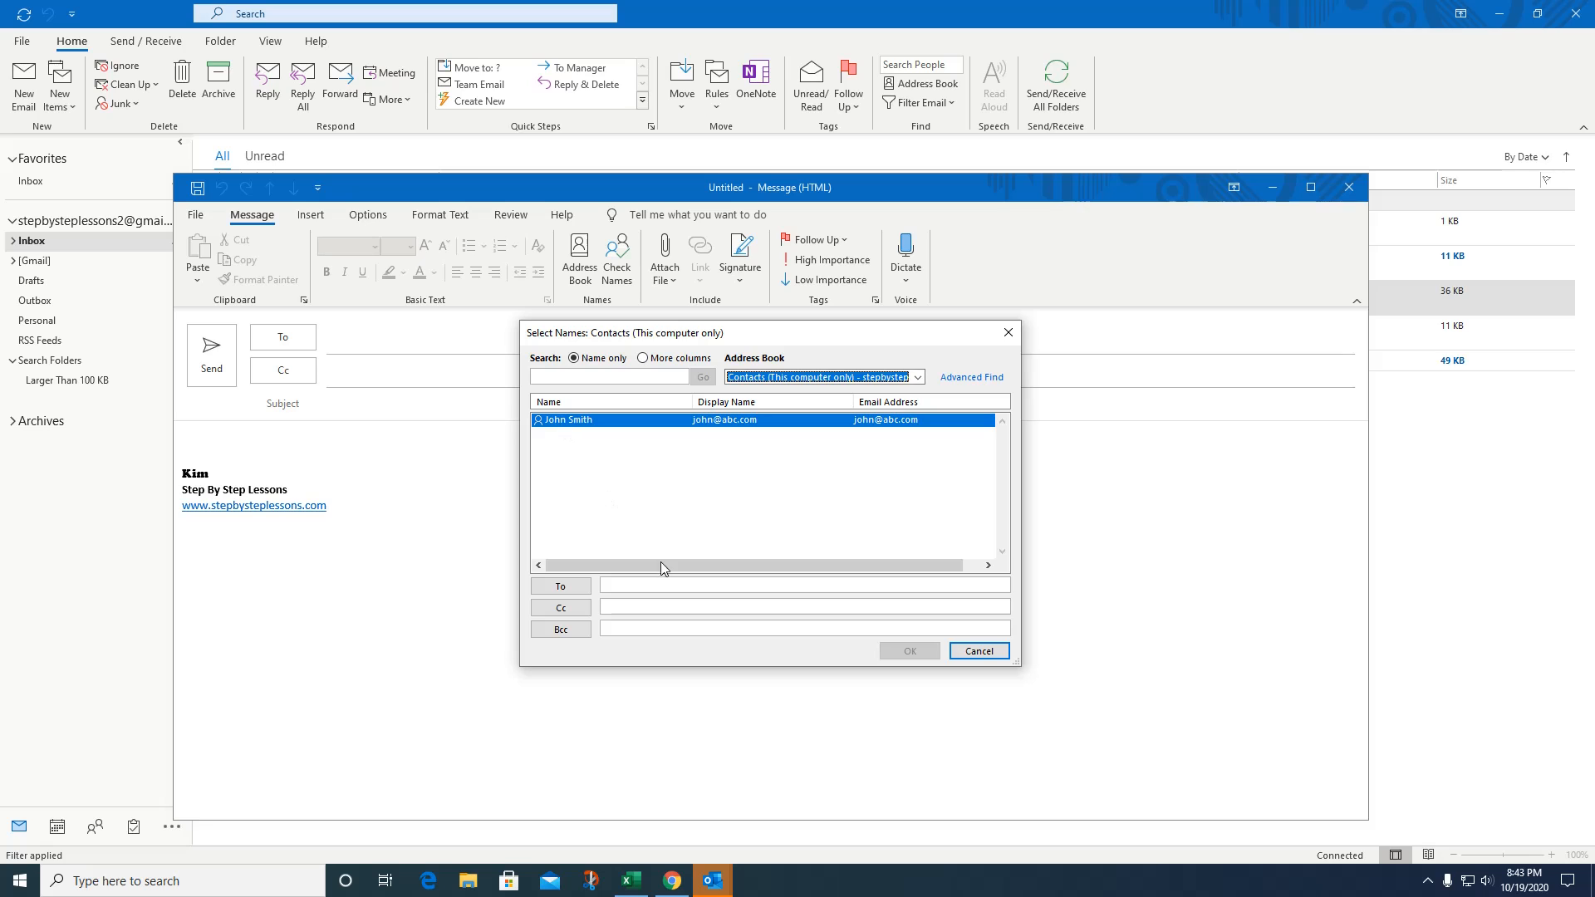
{"action": "left_click", "coordinate": [577, 422]}
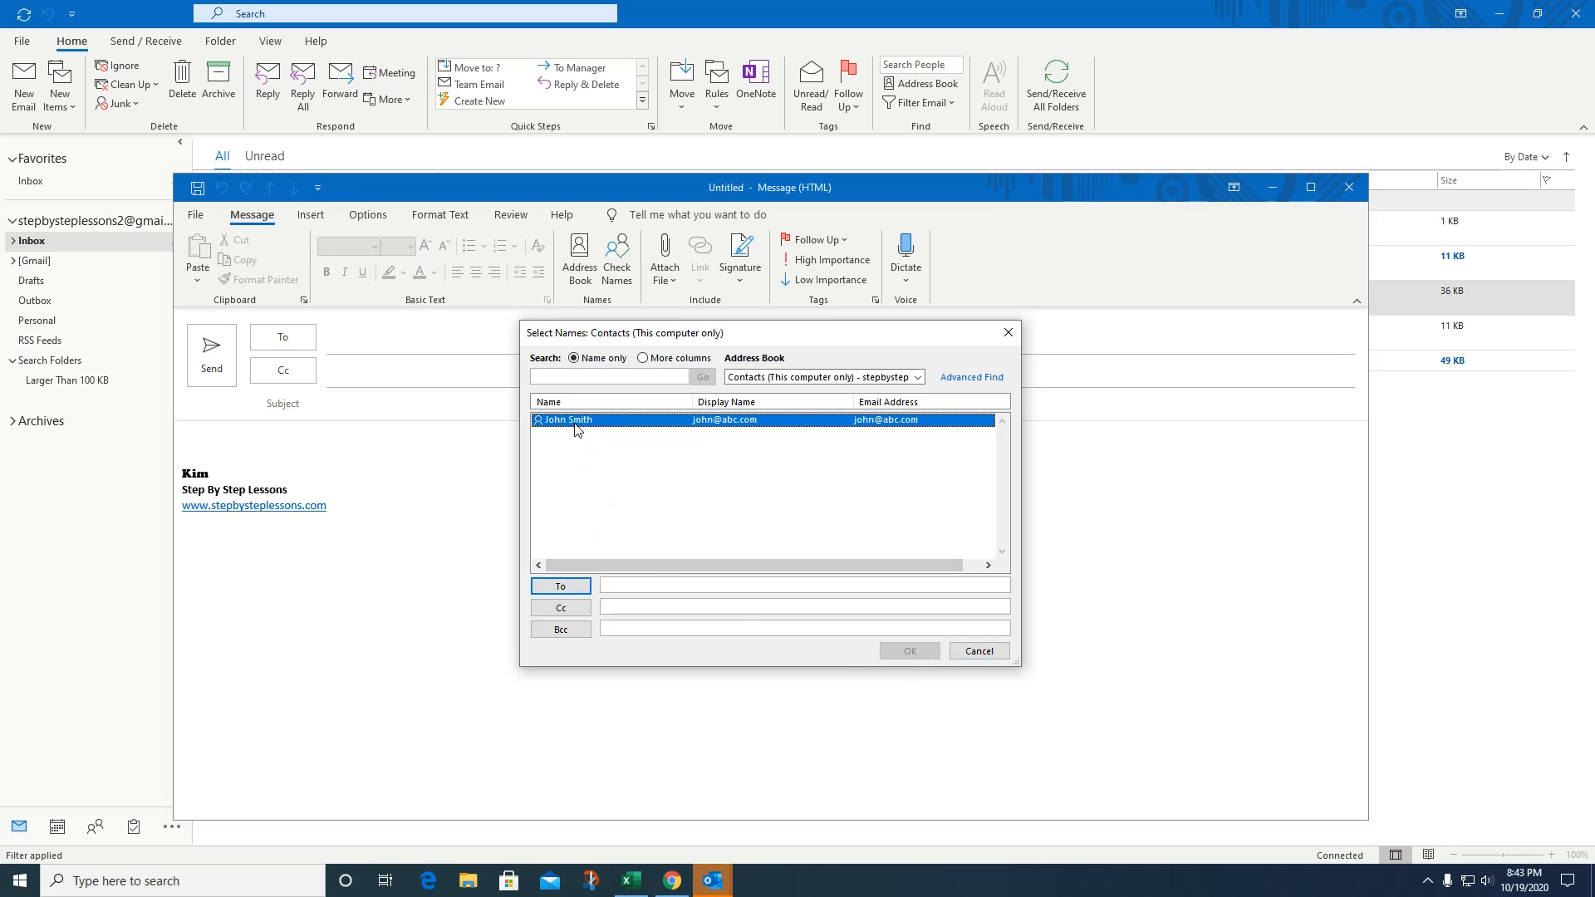
{"action": "left_click", "coordinate": [585, 585]}
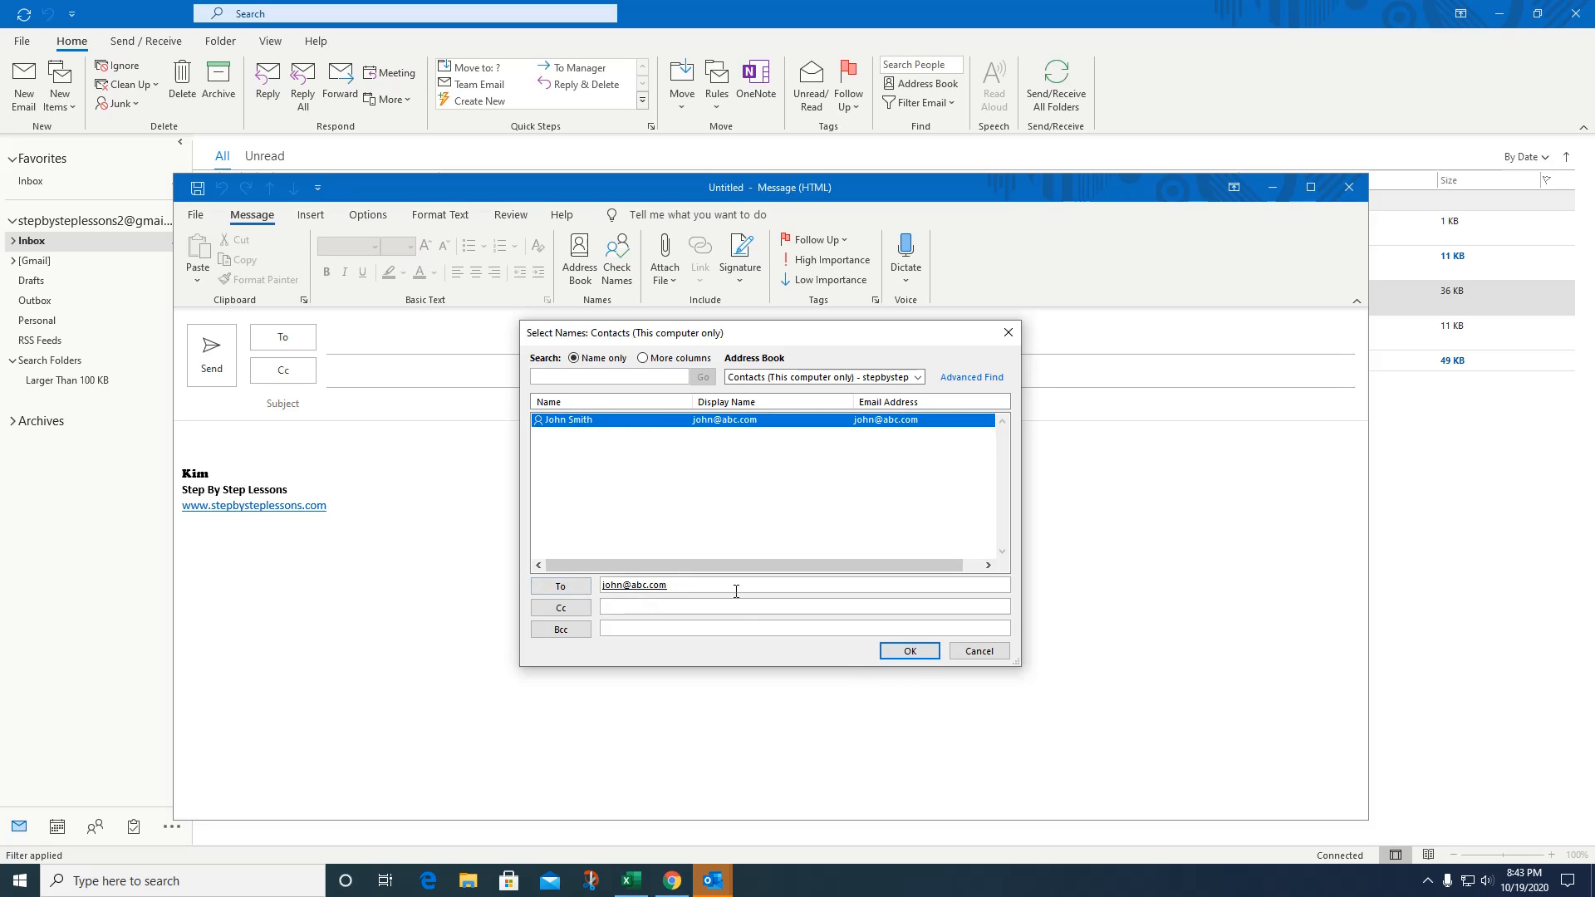
{"action": "left_click", "coordinate": [914, 656]}
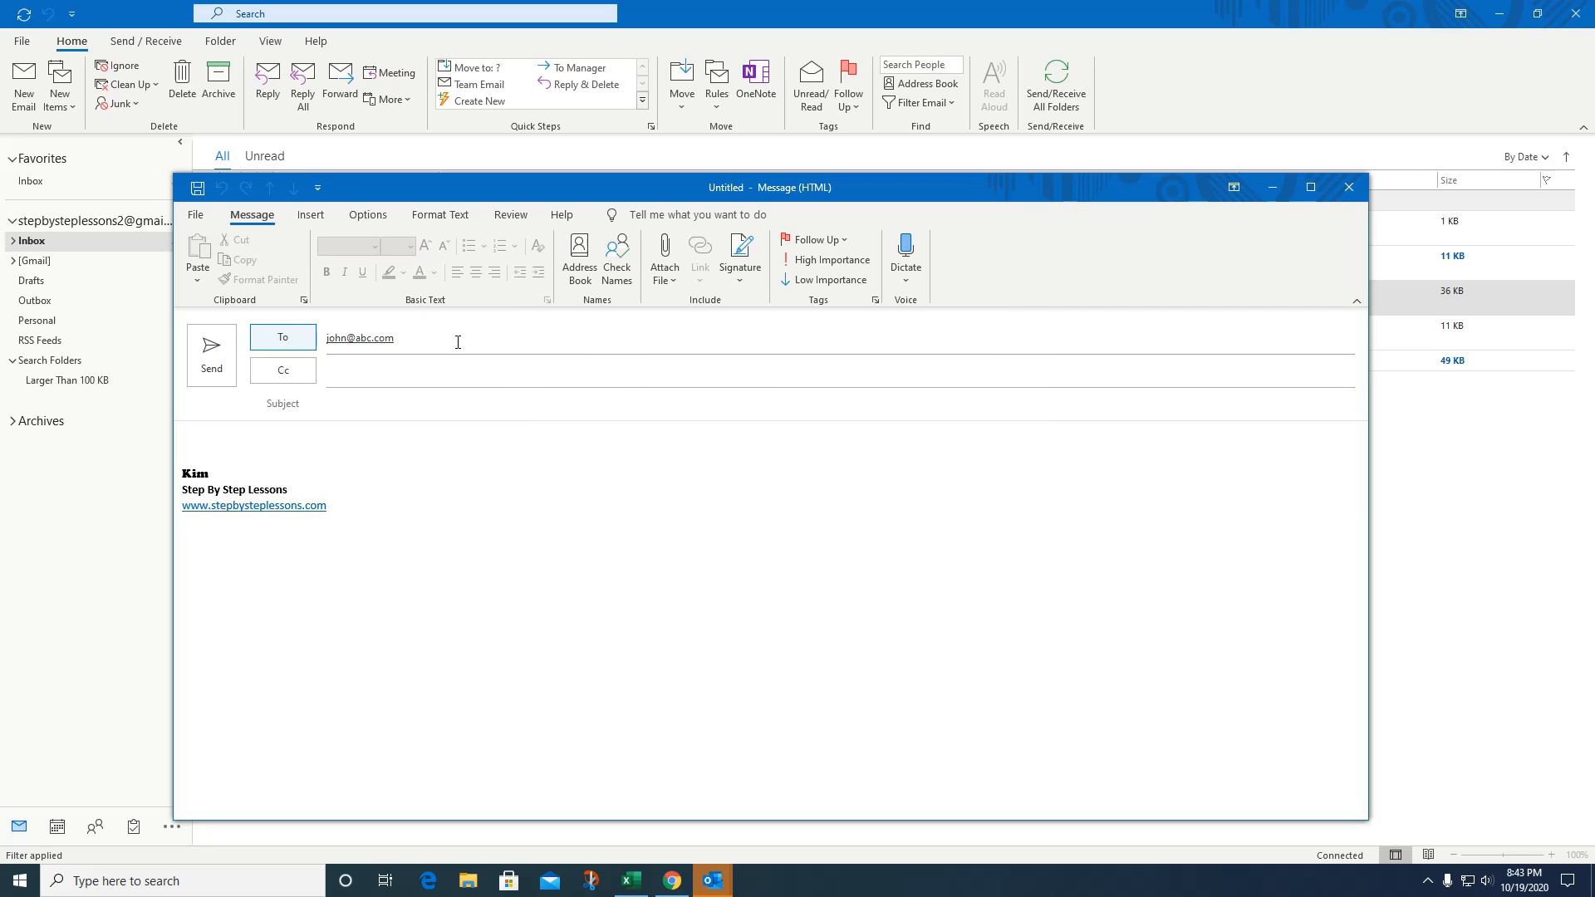
Add John Smith in Cc, then close the draft without saving it.
{"action": "left_click", "coordinate": [458, 343]}
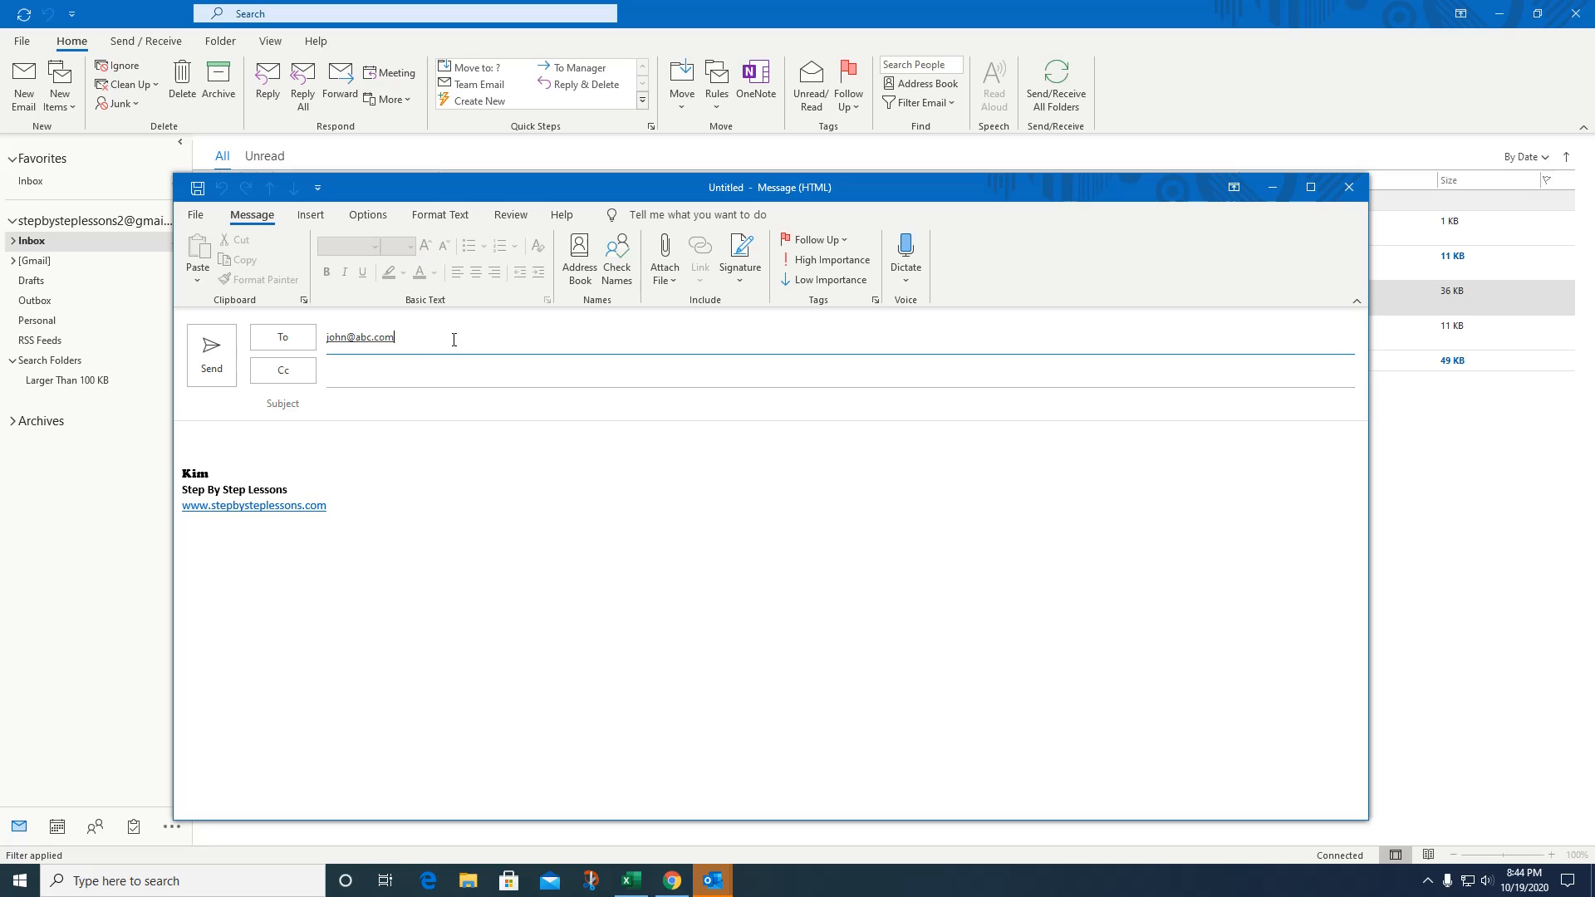
{"action": "left_click", "coordinate": [405, 380]}
{"action": "type", "text": "joh"}
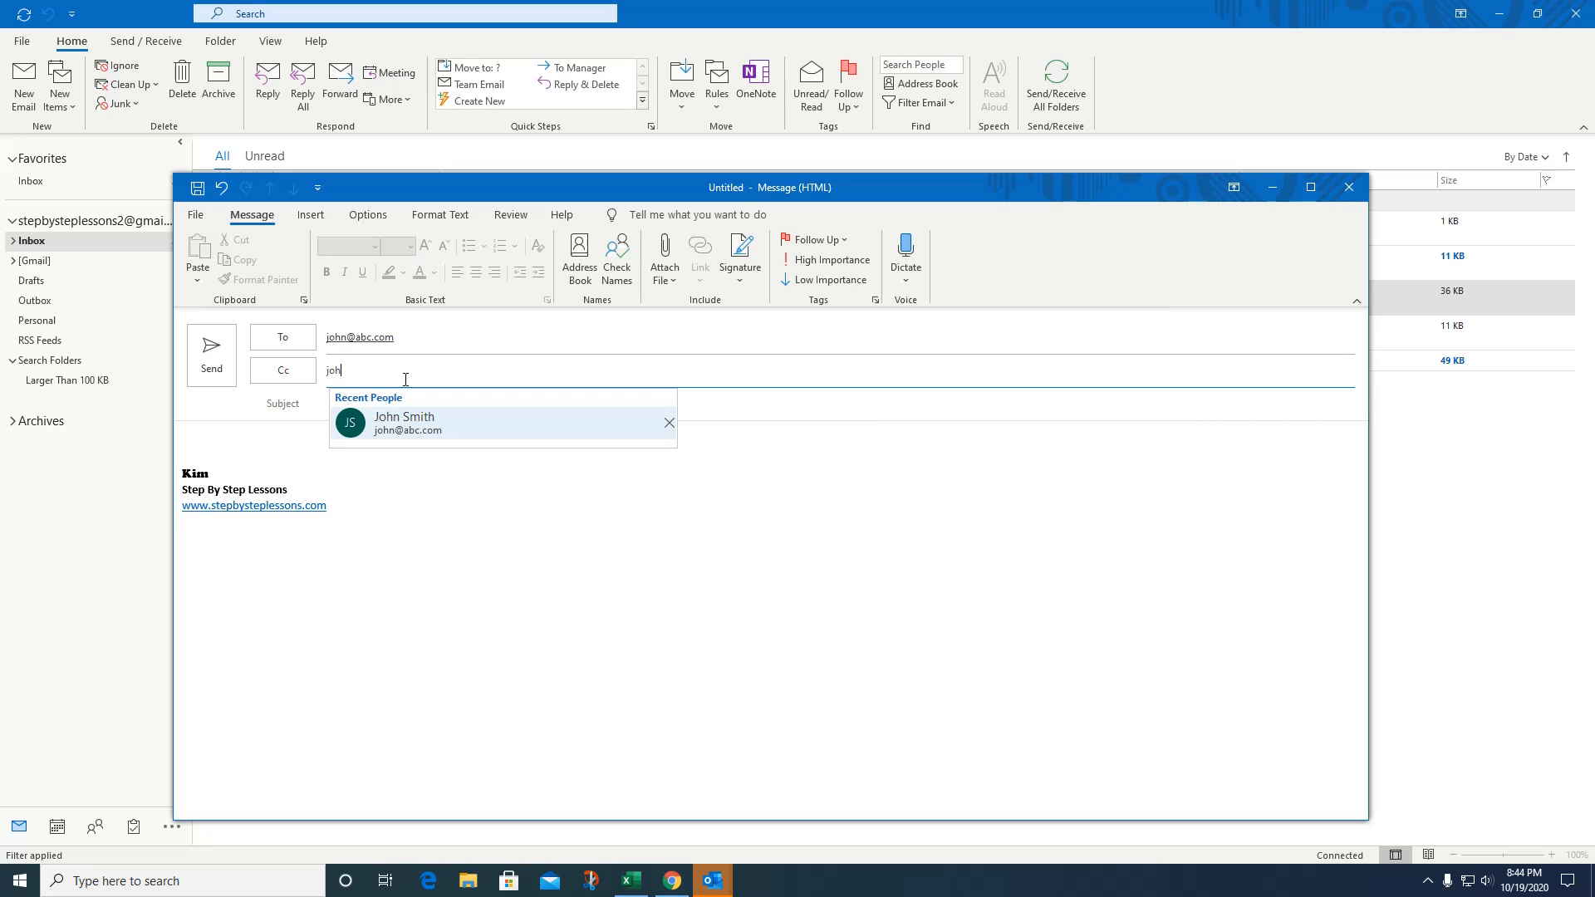
{"action": "left_click", "coordinate": [417, 422]}
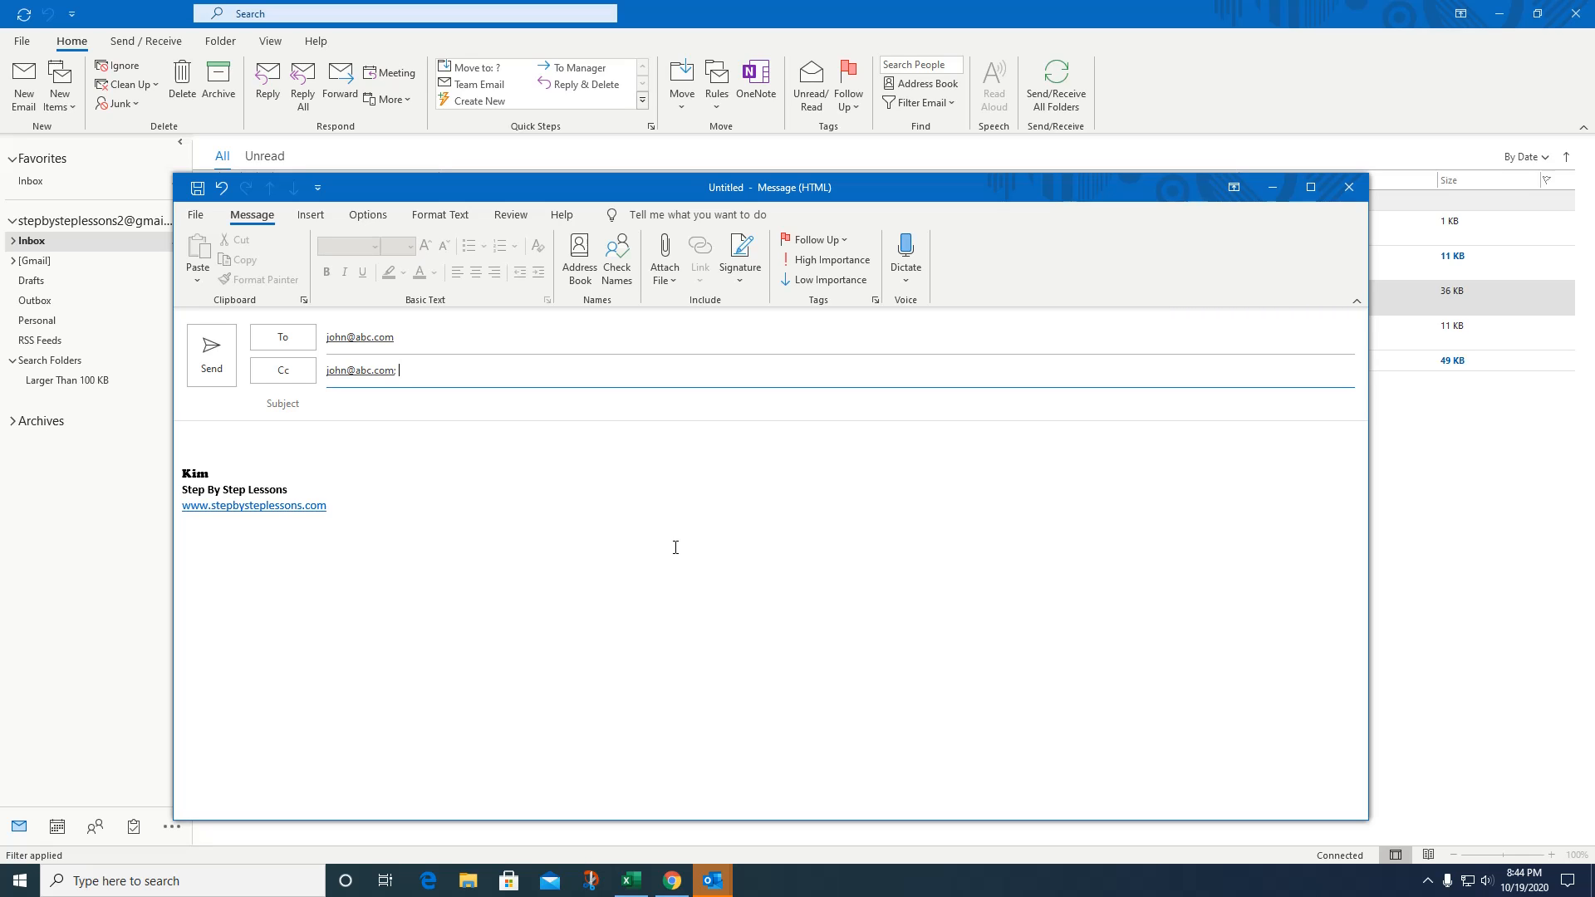
{"action": "left_click", "coordinate": [1349, 187]}
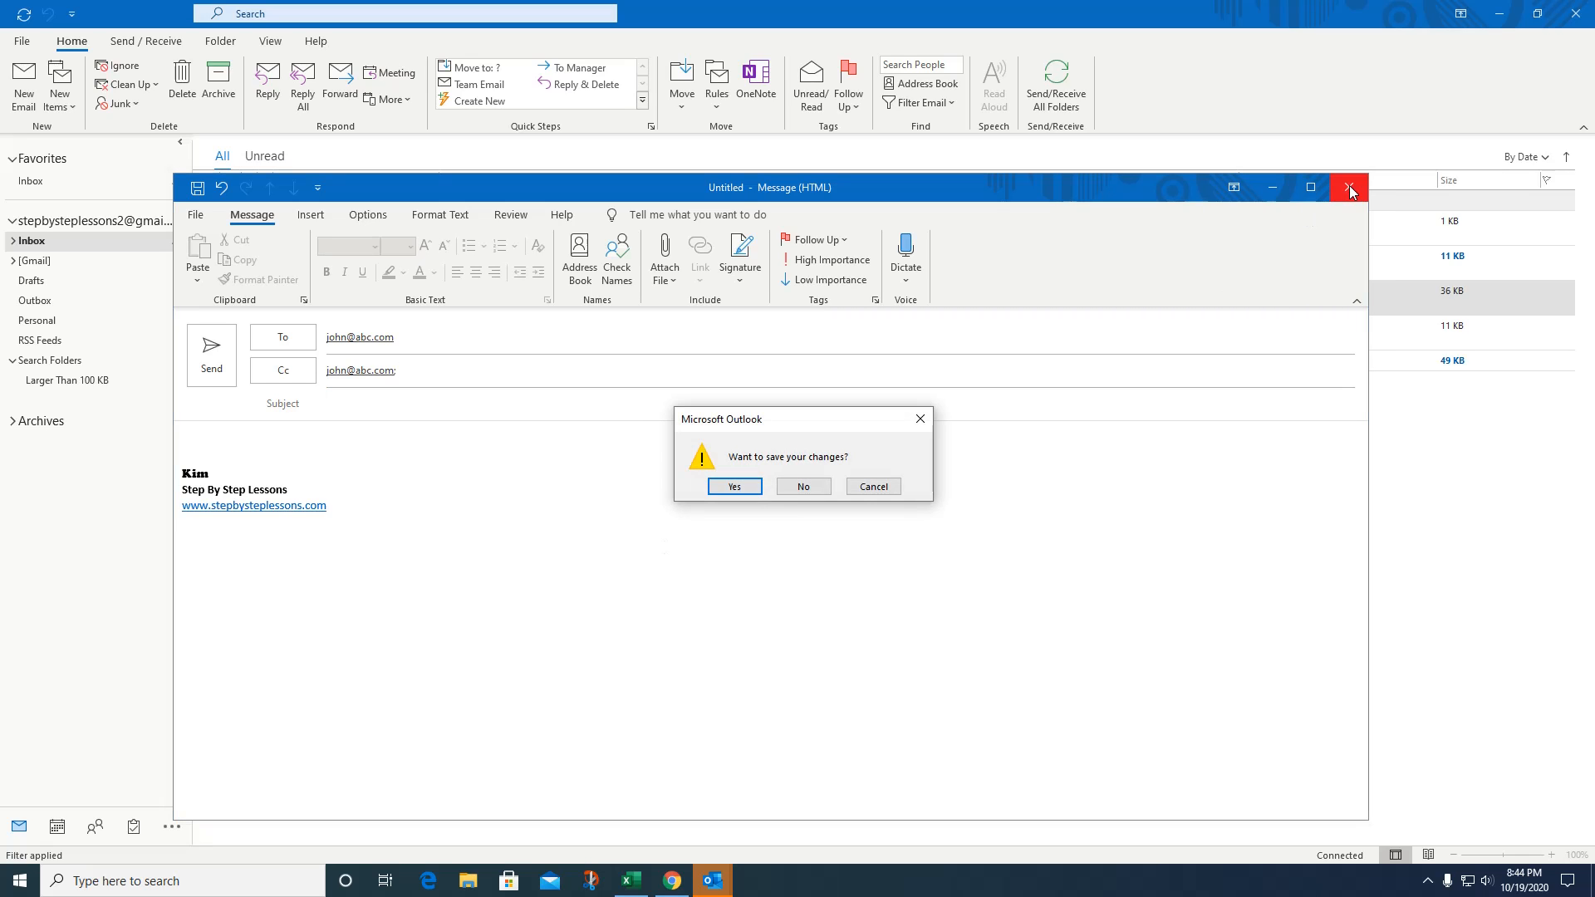
{"action": "left_click", "coordinate": [811, 490]}
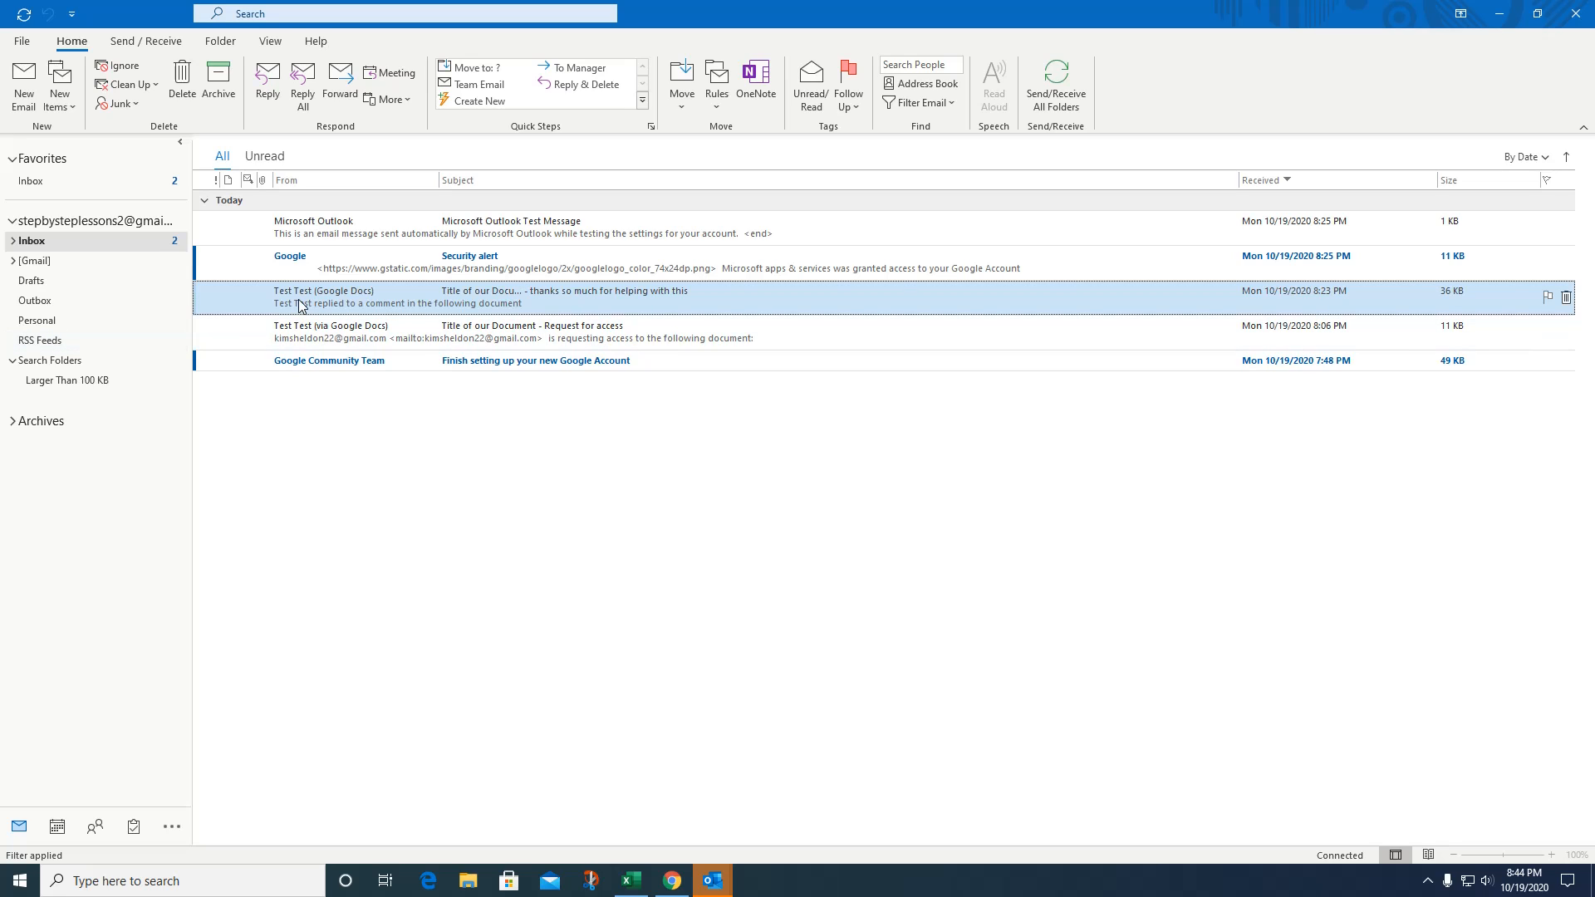
Drag the Test Test Google Docs comment-reply message onto the Personal folder.
{"action": "left_click_drag", "start_coordinate": [301, 306], "coordinate": [55, 330]}
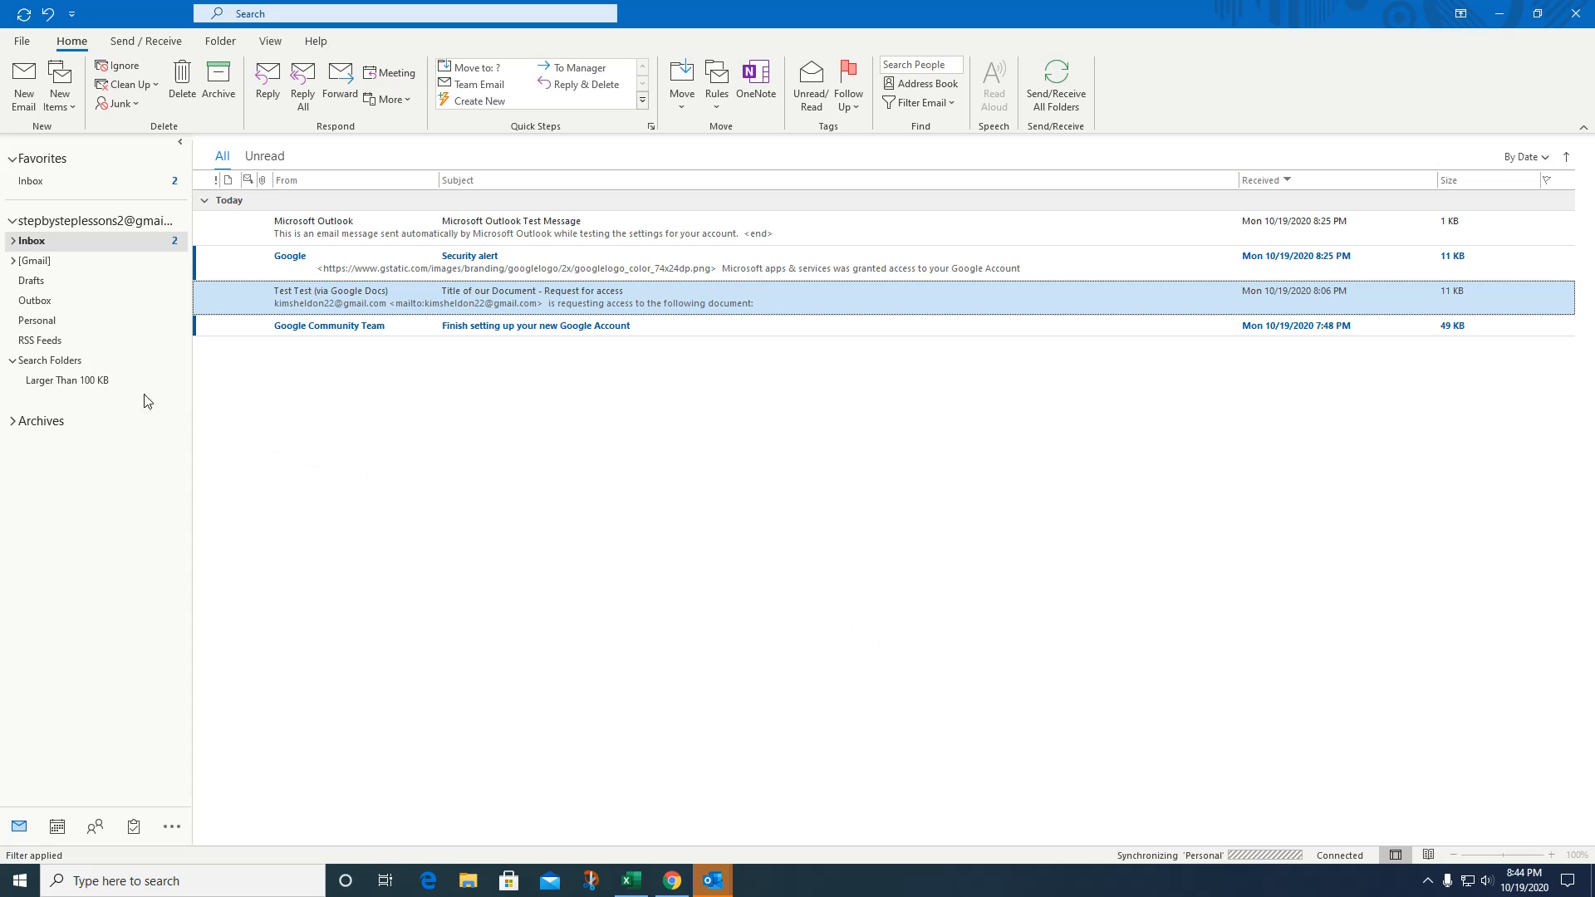